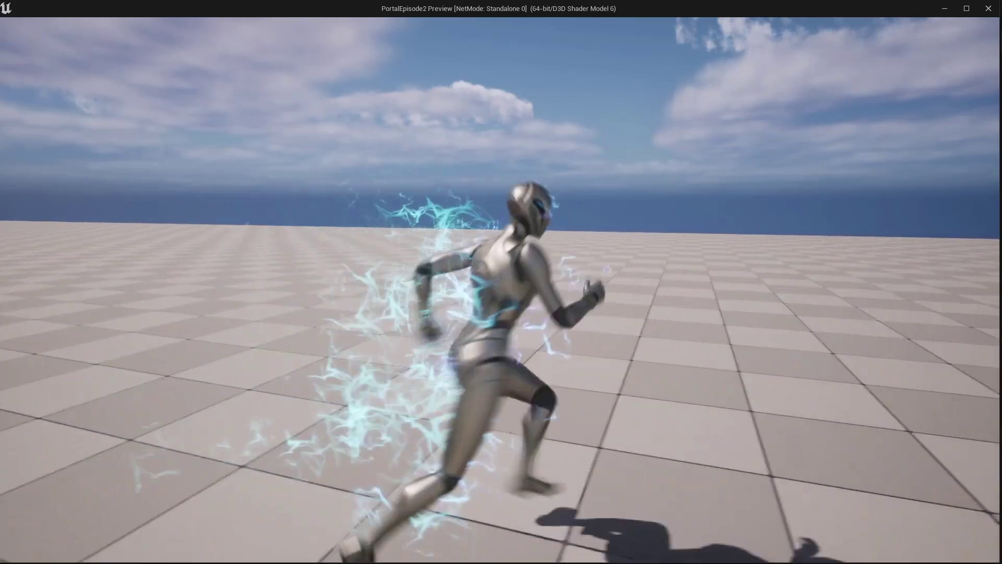
Run and jump the character around the preview level to examine the electric effect, and end the preview
key("space")
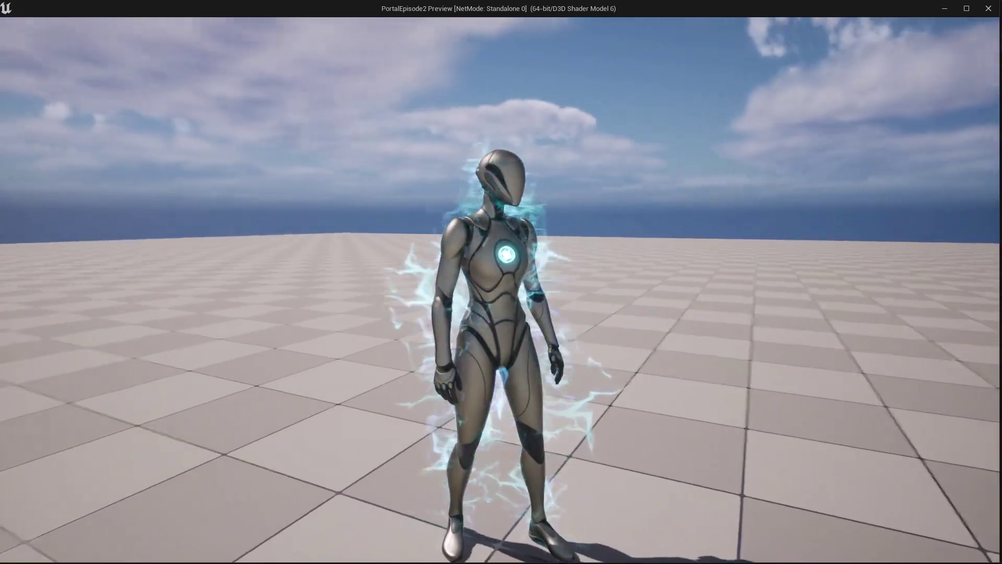
key("d")
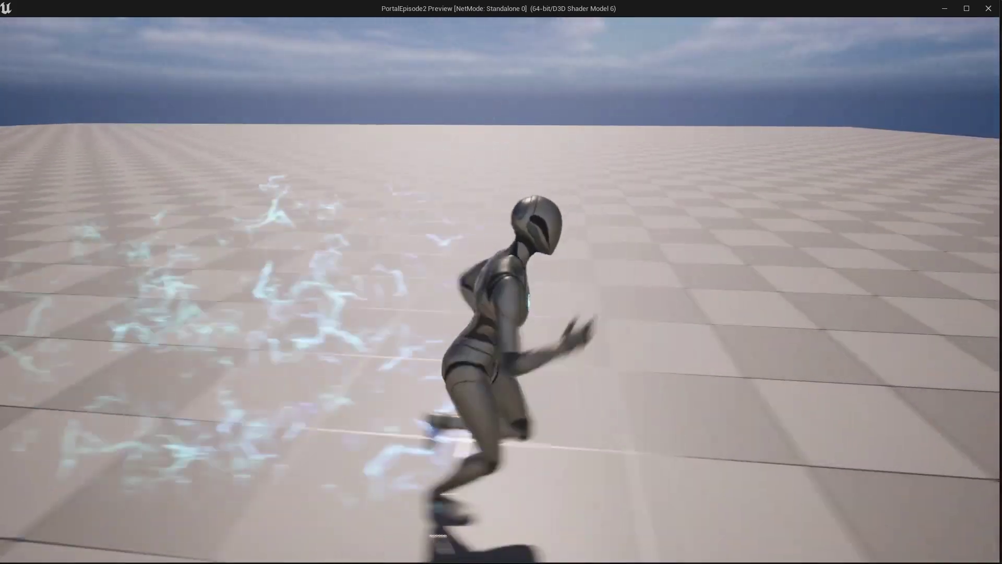
key("w")
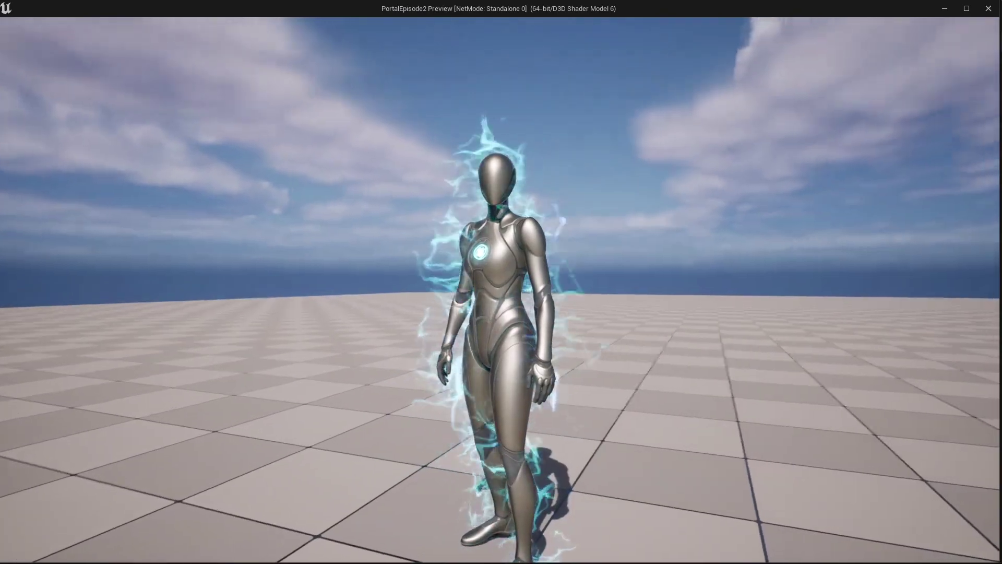
key("Escape")
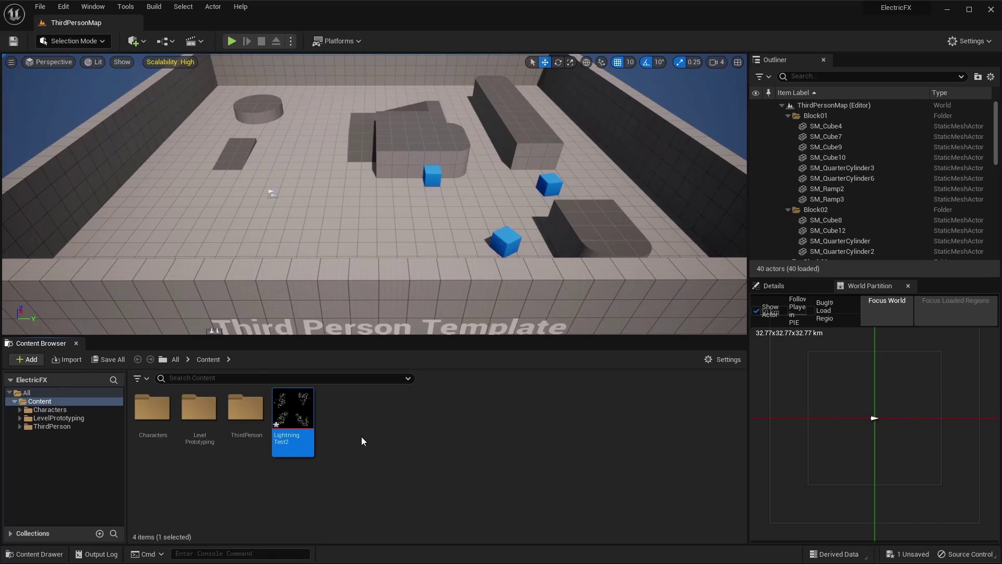
Open the LightningTest2 texture and enlarge its editor to examine the four lightning shapes
mouse_move(308, 424)
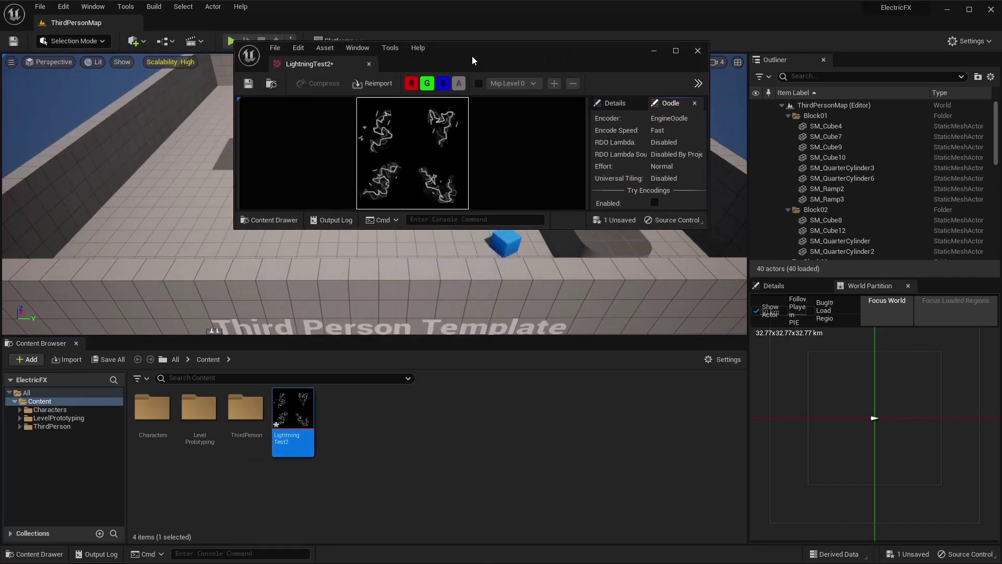
left_click(589, 32)
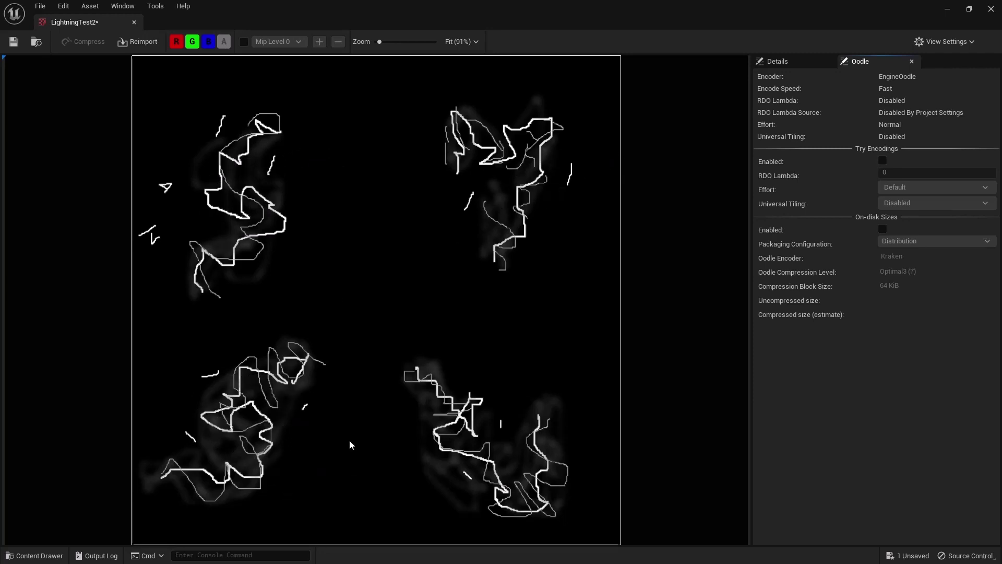
Switch to Paint 3D and start a new blank image
left_click(397, 551)
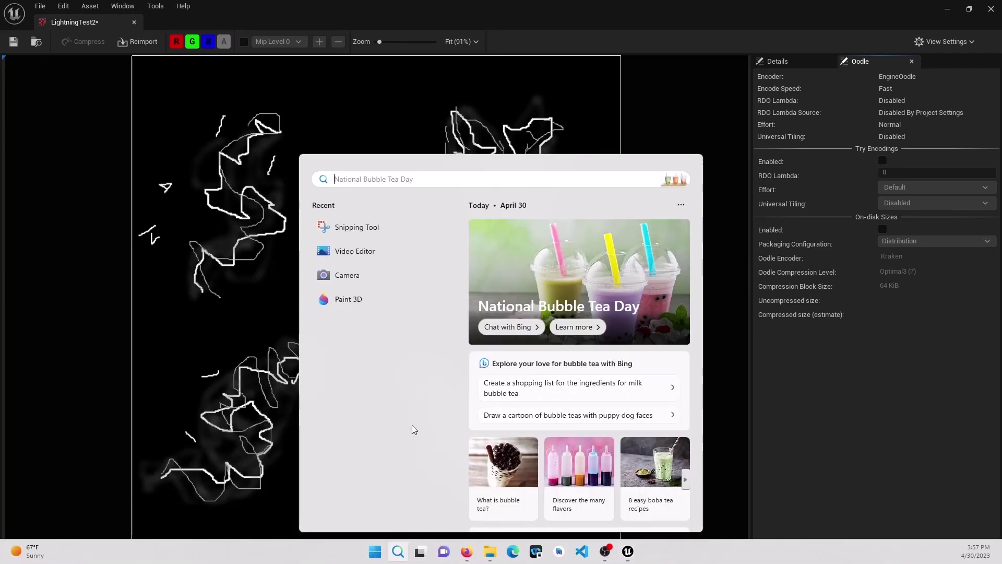
left_click(360, 298)
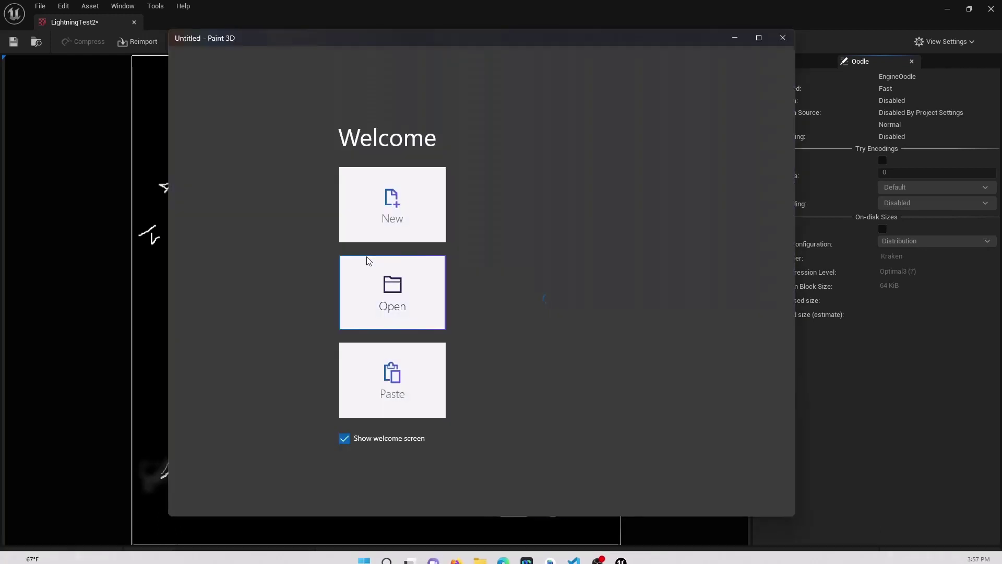
left_click(395, 222)
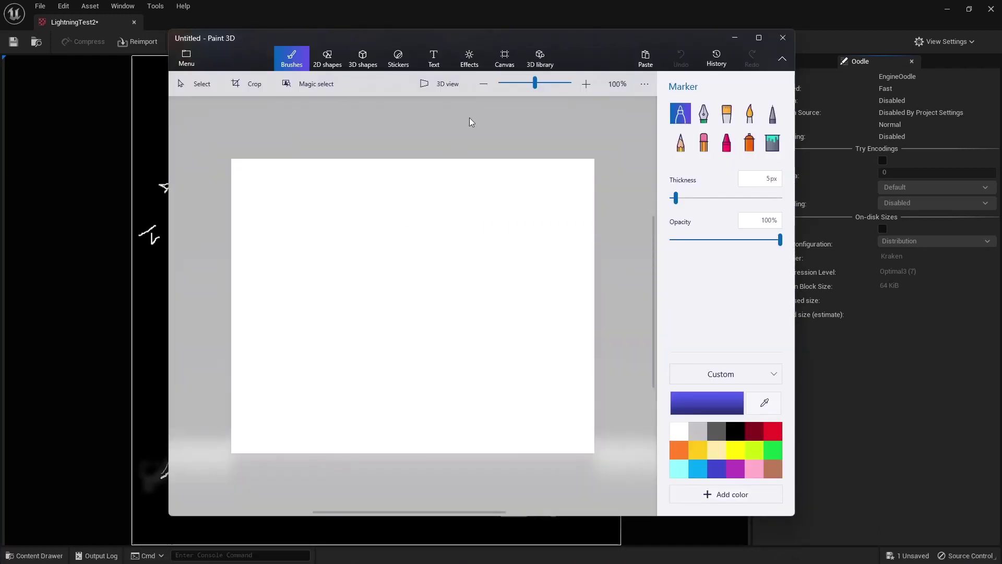
Resize the canvas to 1024 px wide and 1024 px high
left_click(505, 57)
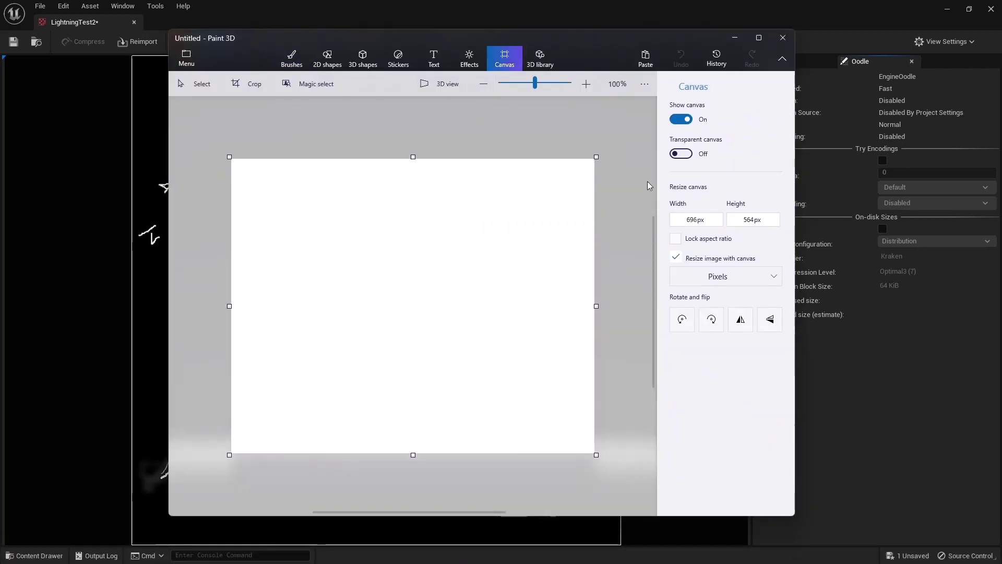
left_click(703, 223)
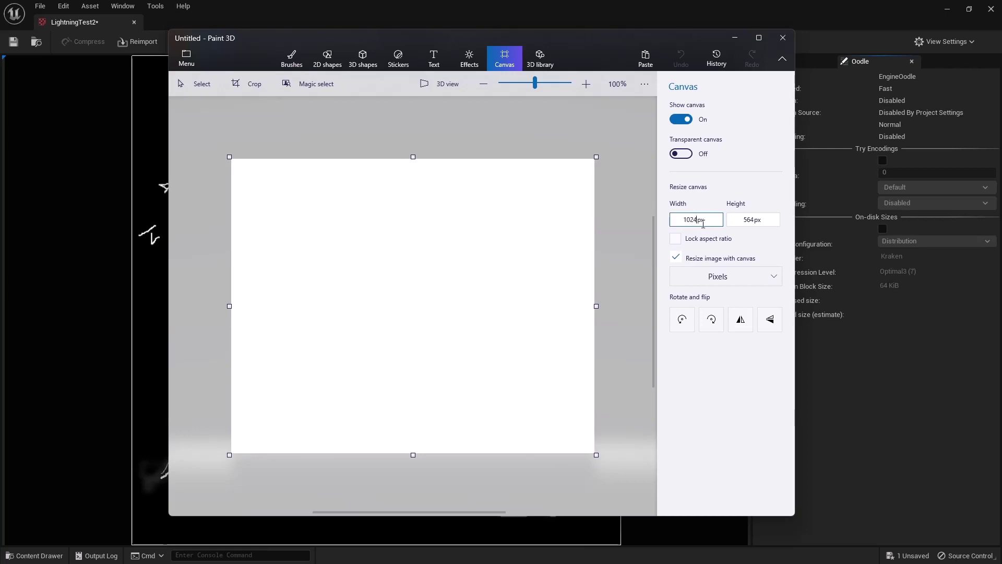
key("Tab")
type("1024")
key("Tab")
scroll(529, 261, "down", 2, "ctrl")
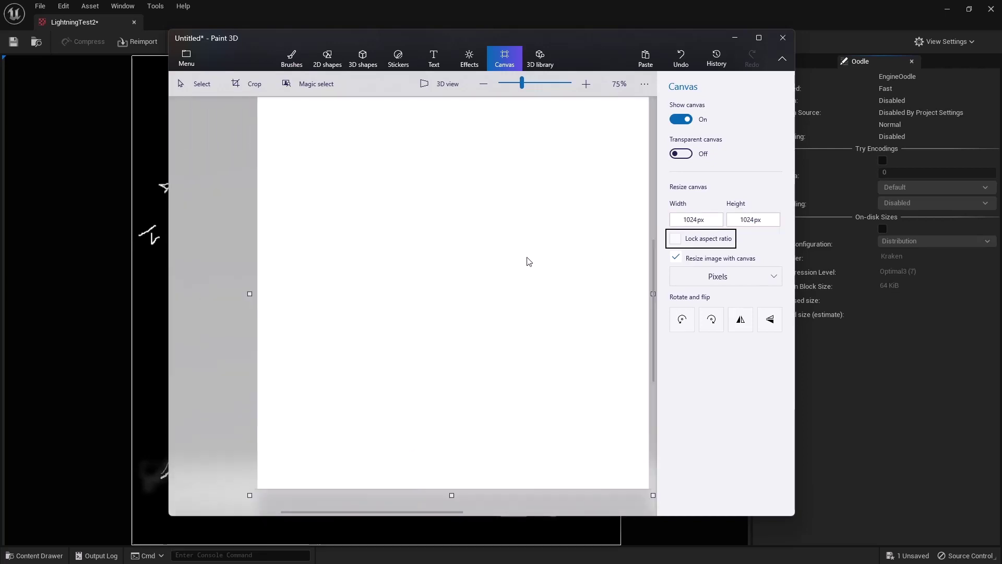
scroll(529, 261, "down", 1, "ctrl")
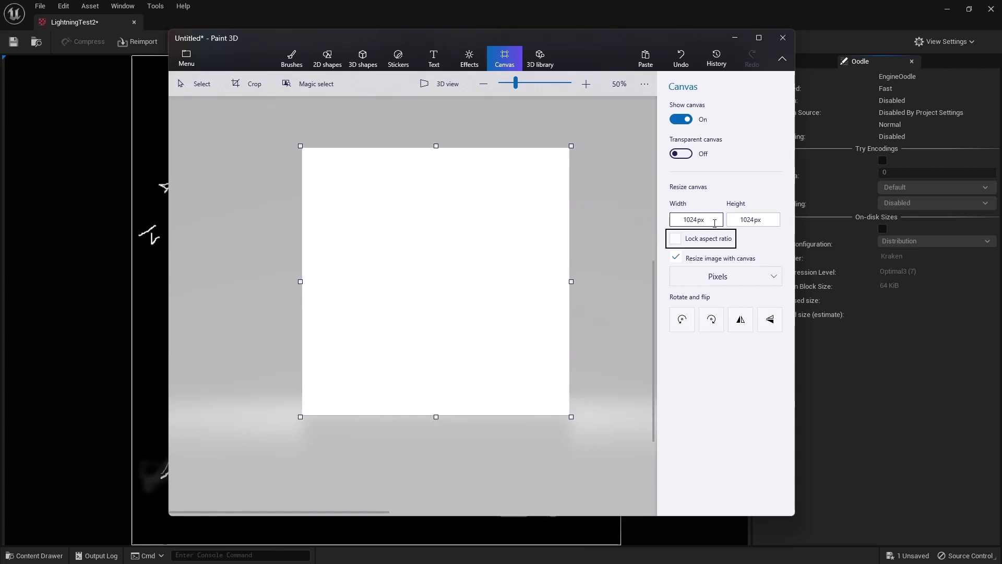
Fill the whole canvas with black
left_click(292, 59)
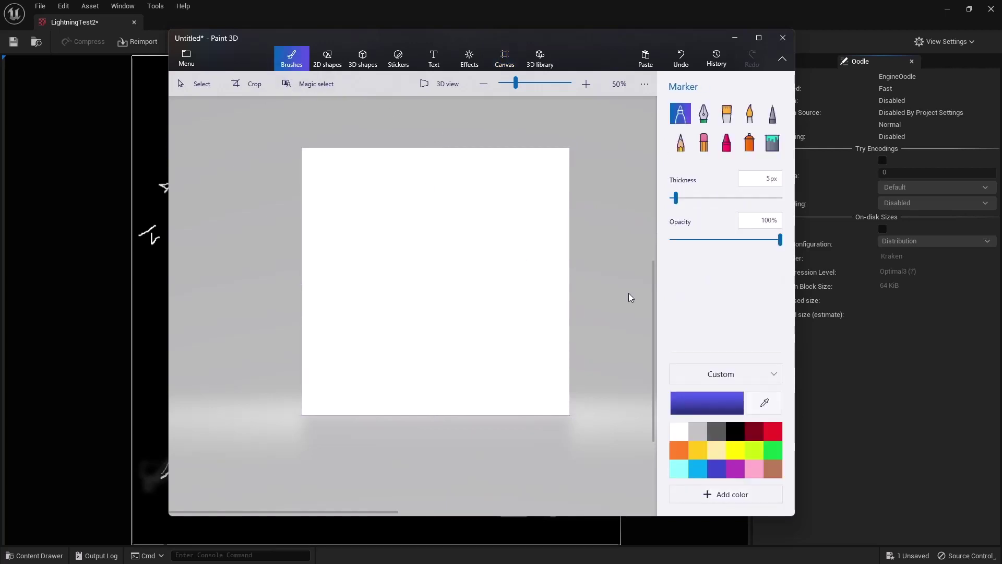
left_click(773, 142)
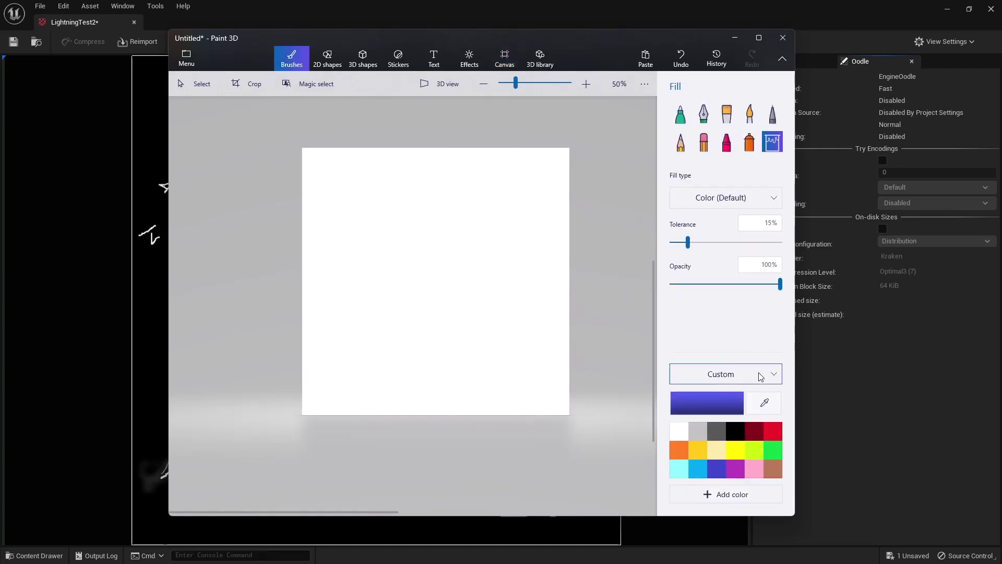
left_click(735, 431)
left_click(523, 316)
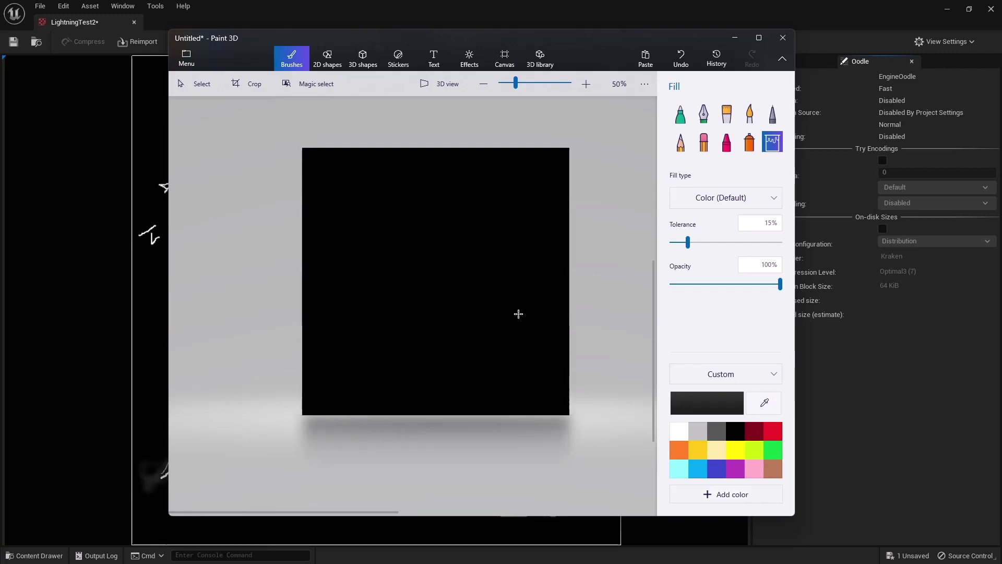
Draw a jagged lightning line in each of the canvas's four quadrants with a white 3 px pixel pen
left_click(773, 117)
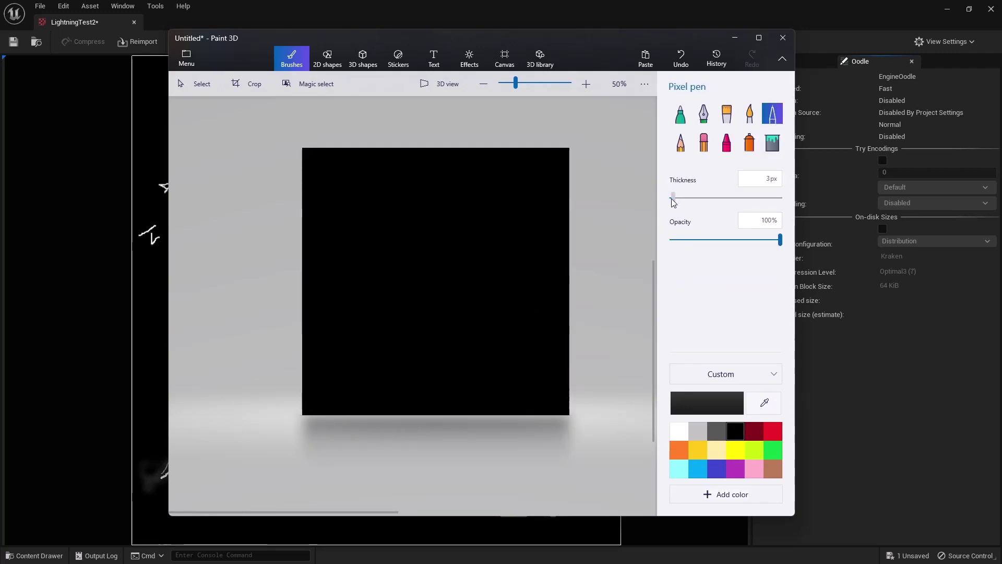
left_click(681, 432)
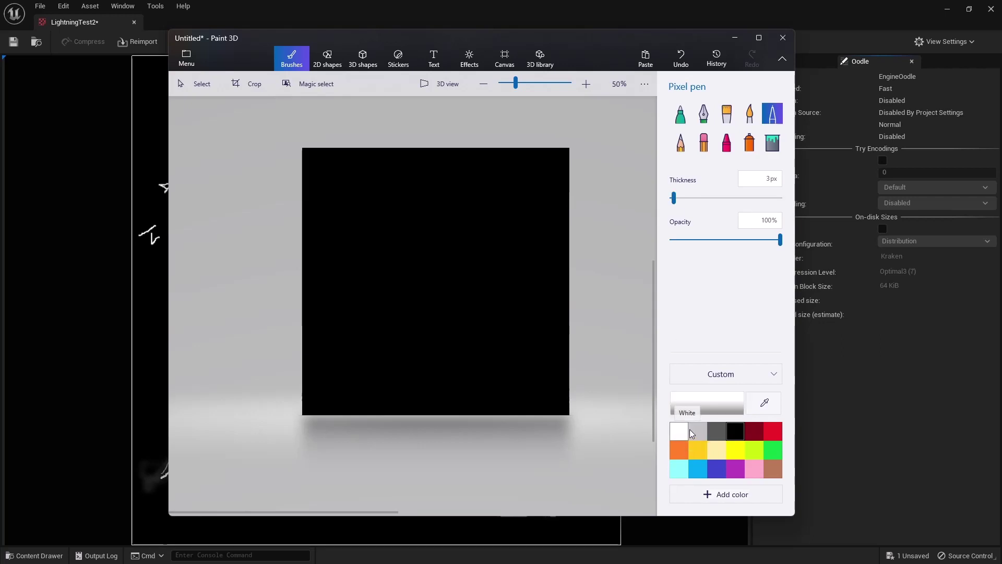
mouse_move(382, 190)
left_mouse_down()
mouse_move(369, 181)
mouse_move(367, 202)
mouse_move(351, 203)
left_mouse_up()
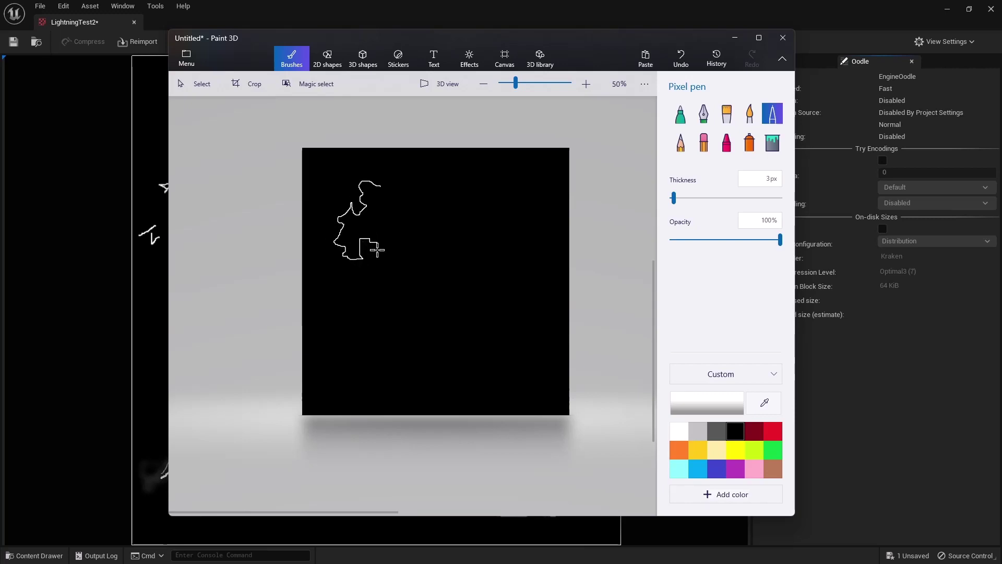
left_click_drag(465, 177, 478, 201)
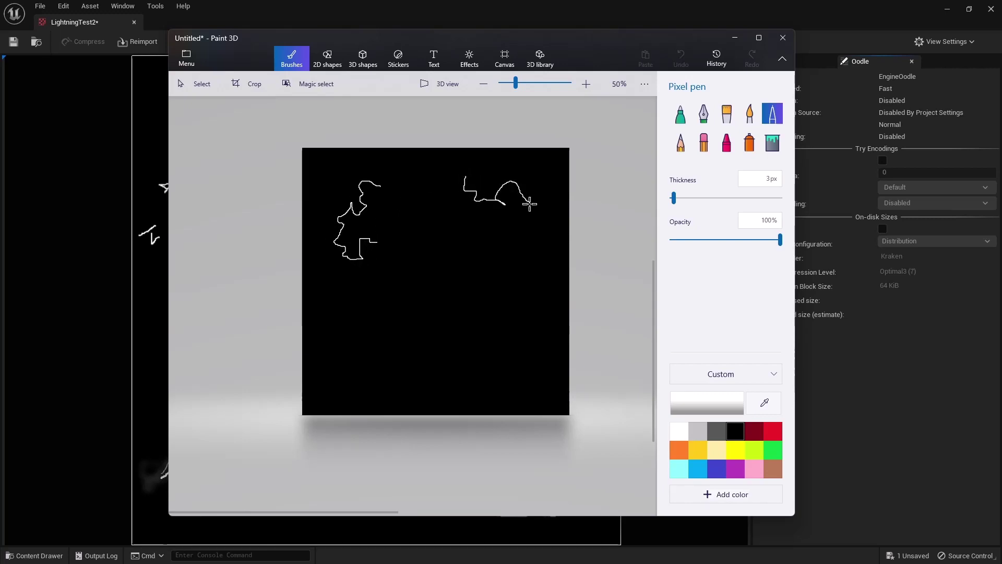
mouse_move(503, 236)
left_mouse_down()
mouse_move(498, 267)
mouse_move(479, 240)
left_mouse_up()
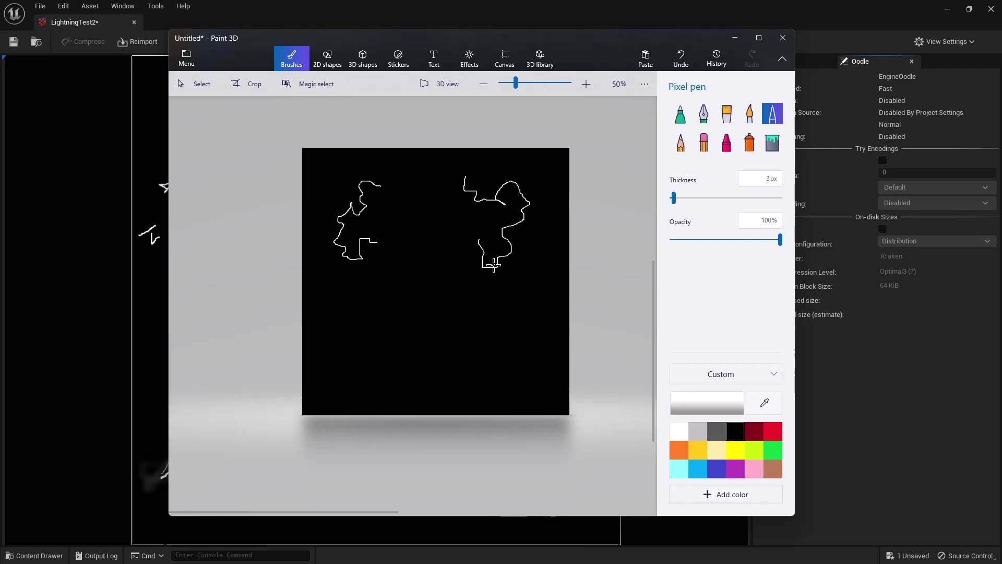
left_click_drag(459, 308, 459, 320)
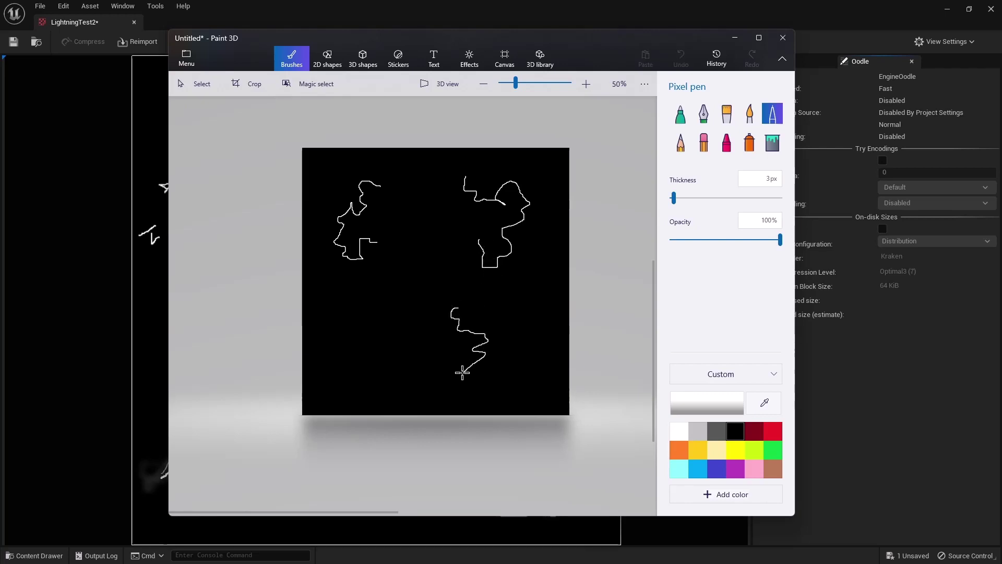
left_click_drag(531, 368, 534, 372)
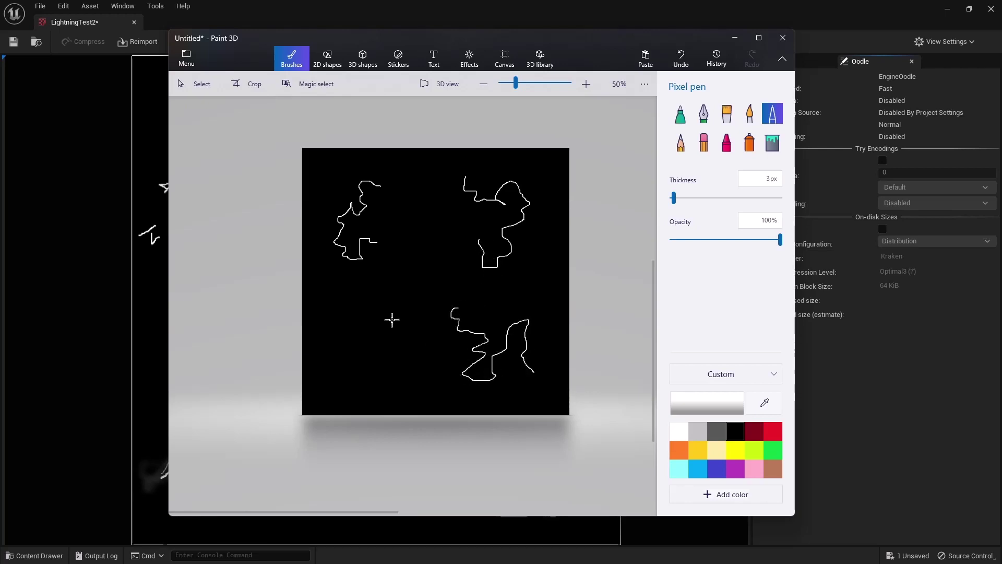
left_click_drag(392, 309, 361, 324)
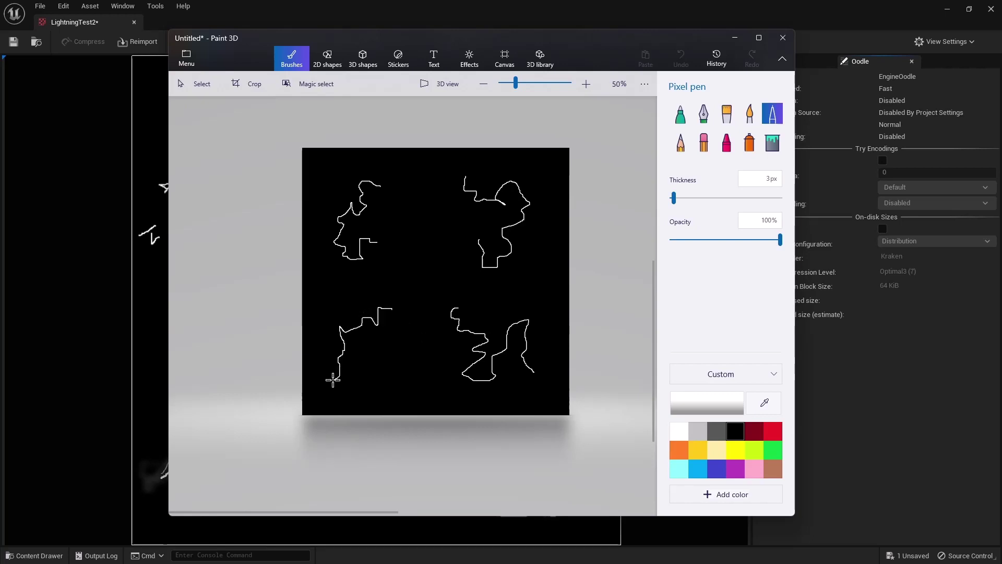
left_click_drag(333, 380, 319, 390)
left_click_drag(341, 350, 382, 360)
Spray a soft light gray glow along all four lightning lines using a 38 px spray can at 25% opacity
left_click(735, 431)
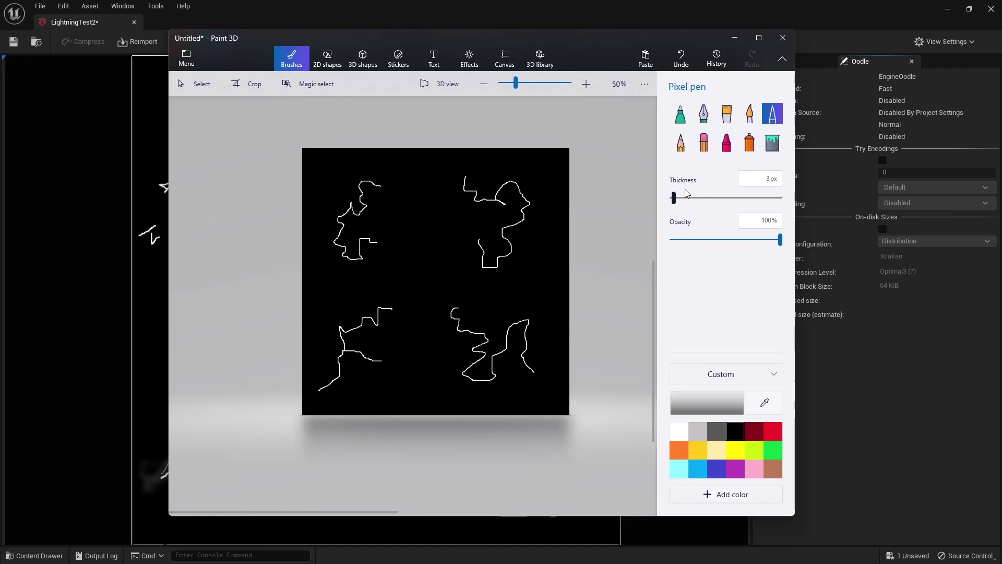
left_click(772, 142)
left_click(749, 142)
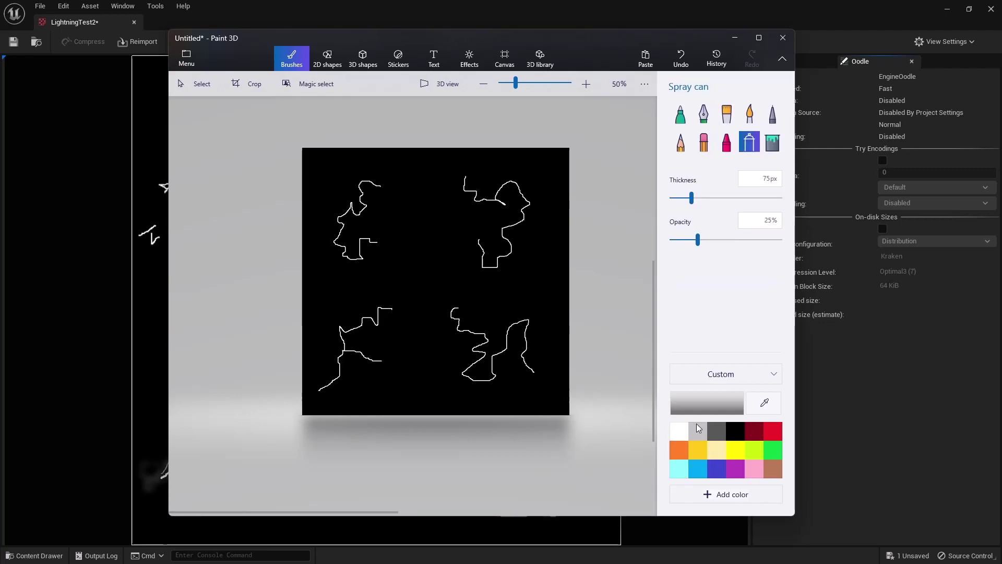
left_click_drag(685, 200, 677, 200)
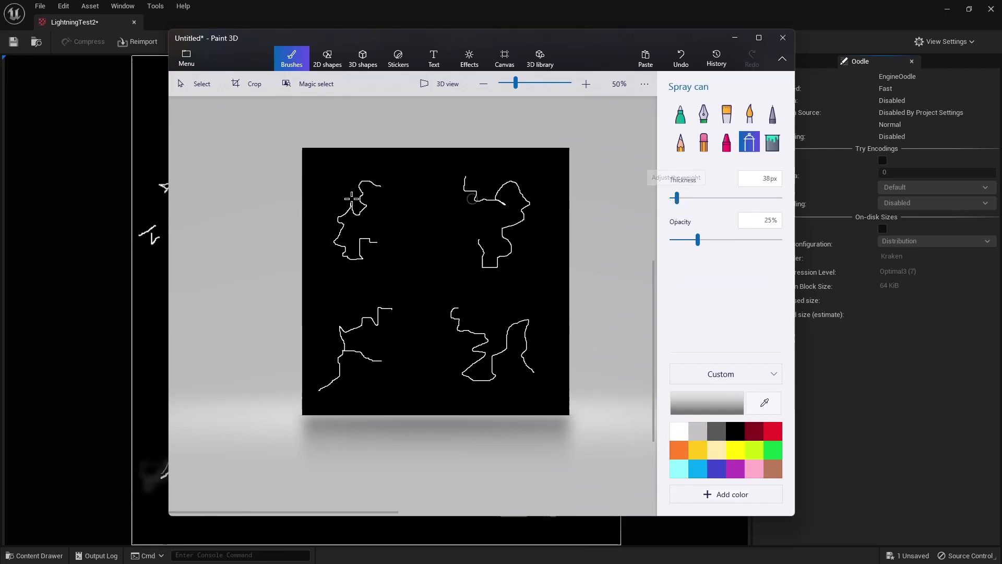
mouse_move(386, 185)
left_mouse_down()
mouse_move(360, 193)
mouse_move(336, 244)
mouse_move(347, 267)
mouse_move(375, 250)
mouse_move(361, 260)
left_mouse_up()
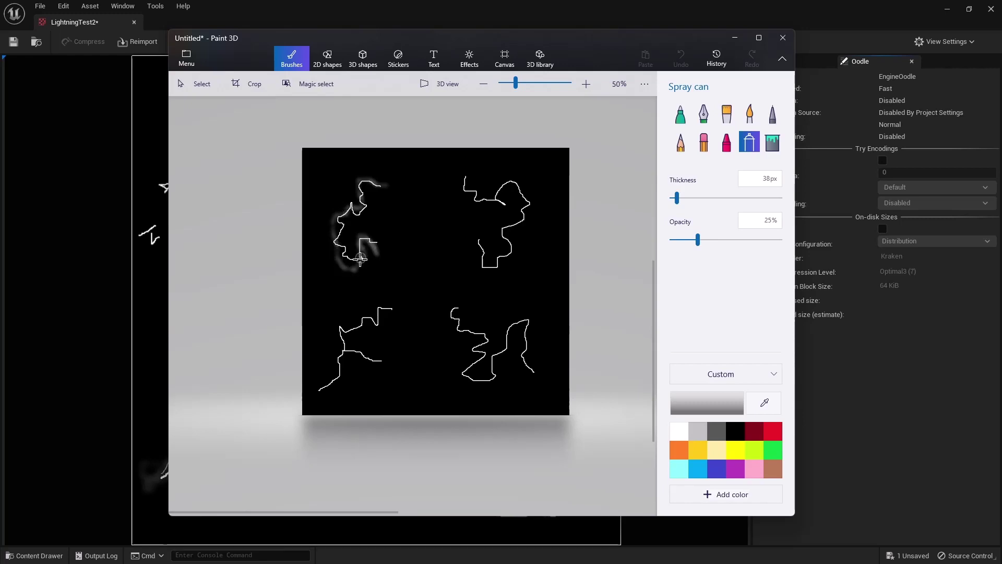
mouse_move(466, 174)
left_mouse_down()
mouse_move(462, 194)
mouse_move(496, 201)
mouse_move(510, 185)
mouse_move(514, 218)
left_mouse_up()
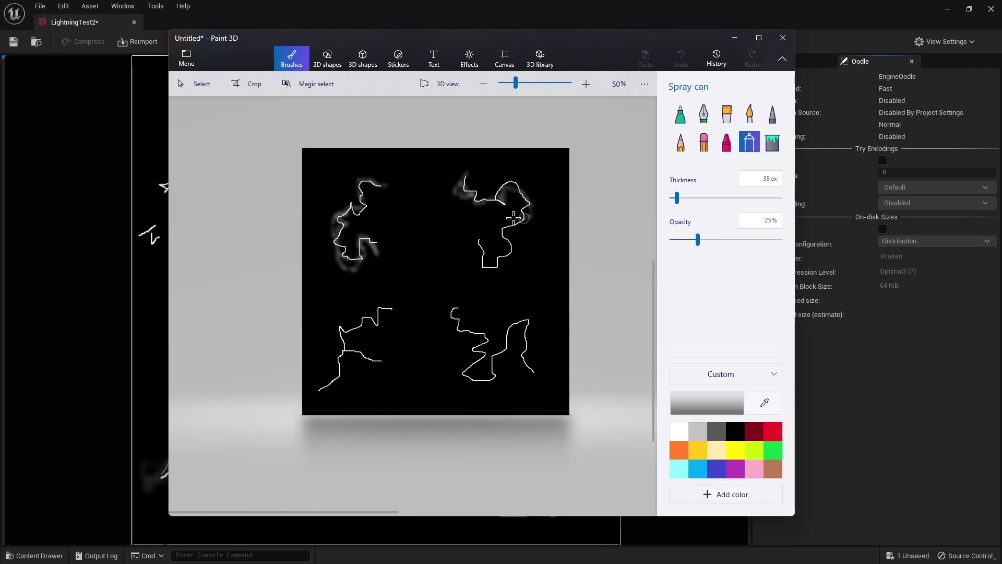
mouse_move(494, 265)
left_mouse_down()
mouse_move(483, 245)
mouse_move(510, 250)
mouse_move(504, 224)
mouse_move(527, 209)
mouse_move(507, 181)
left_mouse_up()
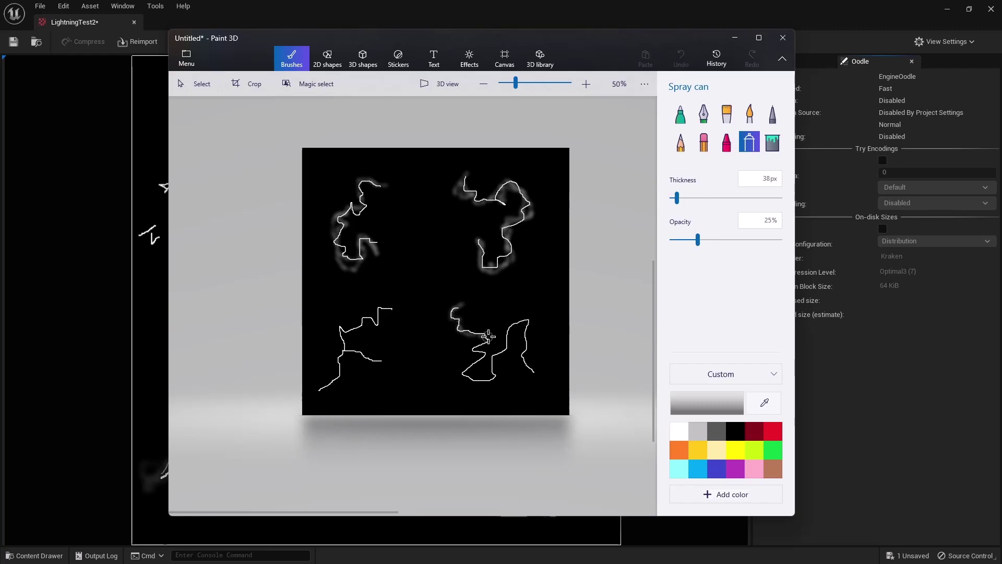
mouse_move(489, 337)
left_mouse_down()
mouse_move(462, 373)
mouse_move(499, 347)
mouse_move(477, 376)
mouse_move(515, 321)
mouse_move(527, 359)
mouse_move(533, 337)
mouse_move(517, 324)
left_mouse_up()
mouse_move(401, 319)
left_mouse_down()
mouse_move(378, 312)
mouse_move(344, 329)
mouse_move(391, 308)
mouse_move(347, 339)
mouse_move(375, 374)
mouse_move(349, 356)
mouse_move(324, 389)
mouse_move(334, 365)
mouse_move(358, 361)
left_mouse_up()
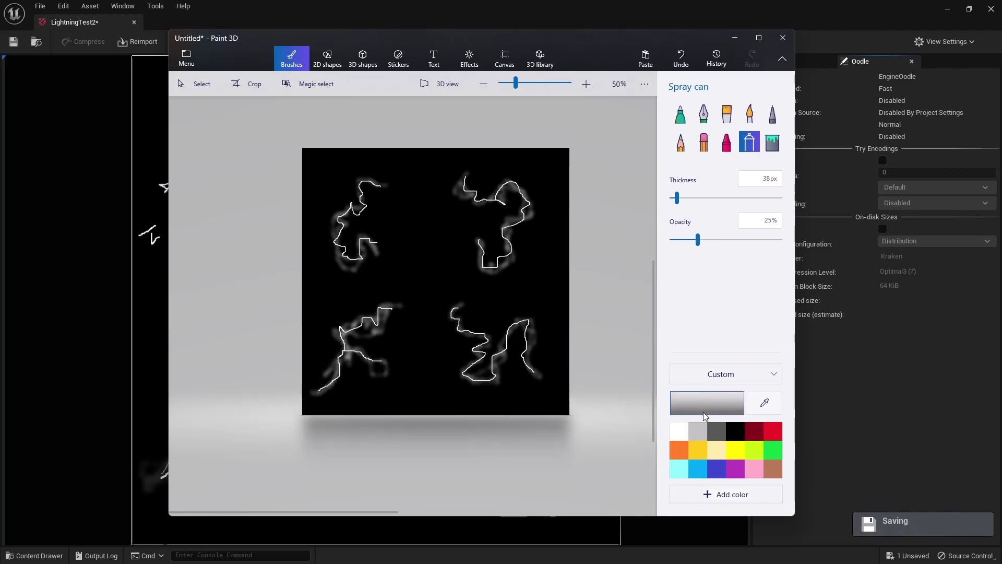
Spray fainter dark gray haze around the lightning shapes with the spray can
left_click(716, 431)
mouse_move(464, 308)
left_mouse_down()
mouse_move(491, 335)
mouse_move(504, 329)
mouse_move(391, 326)
mouse_move(364, 384)
mouse_move(374, 310)
mouse_move(365, 224)
mouse_move(374, 194)
mouse_move(349, 188)
mouse_move(347, 266)
mouse_move(489, 215)
mouse_move(529, 187)
mouse_move(498, 207)
left_mouse_up()
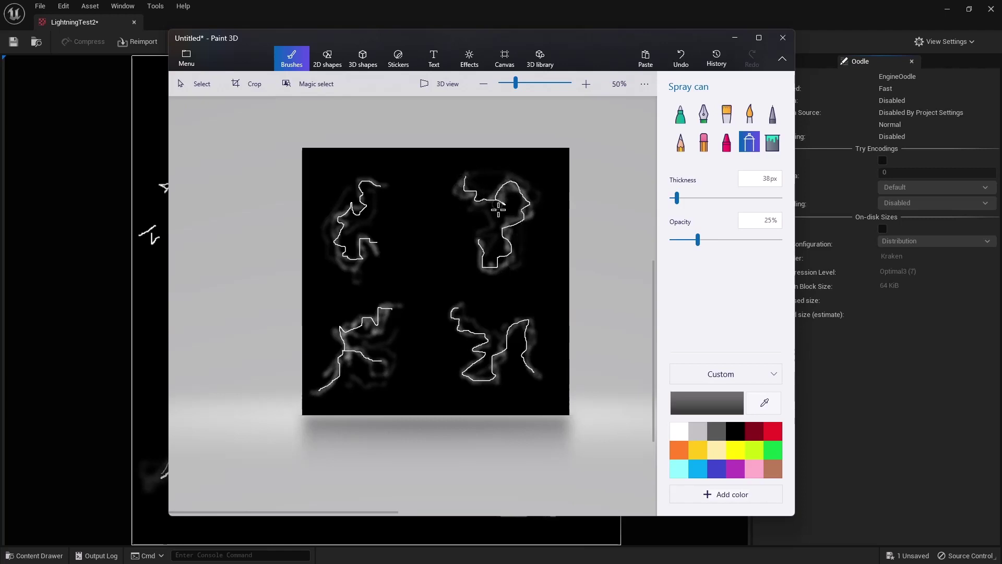
mouse_move(506, 328)
left_mouse_down()
mouse_move(462, 342)
mouse_move(468, 384)
left_mouse_up()
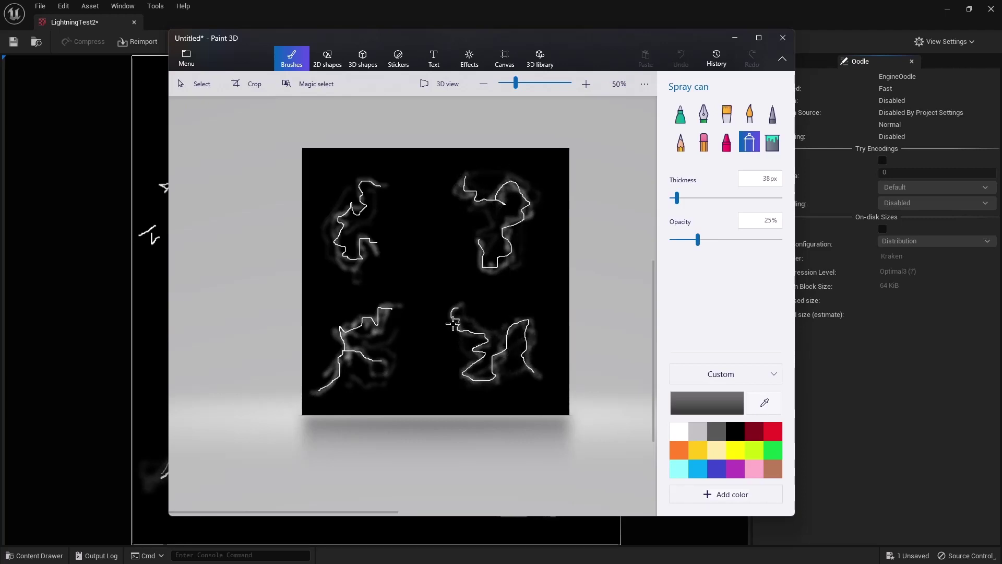
left_click_drag(452, 324, 462, 314)
Set the paint color to white, reduce the spray can thickness to 25 px, and switch to the pixel pen
left_click(679, 432)
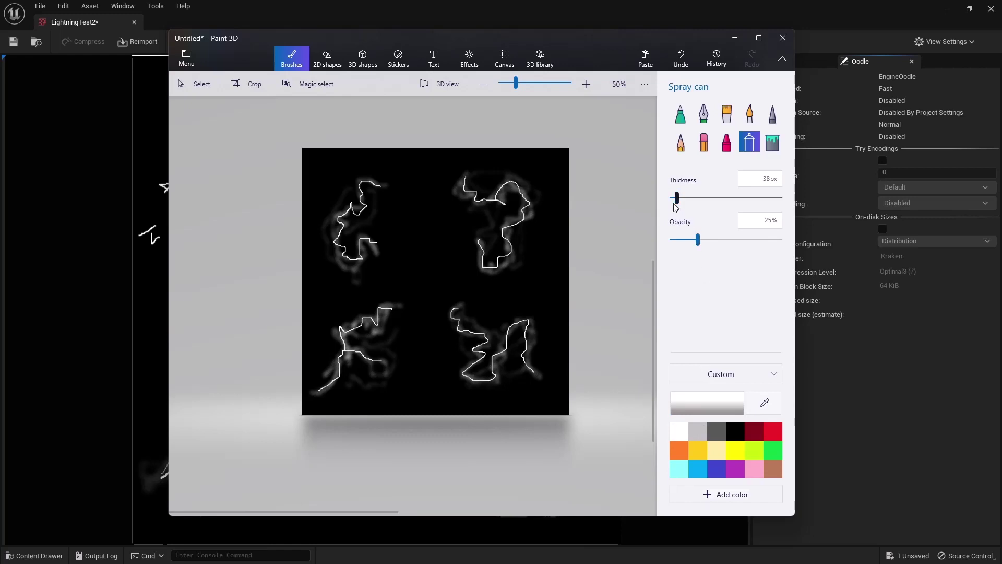
left_click_drag(675, 201, 672, 198)
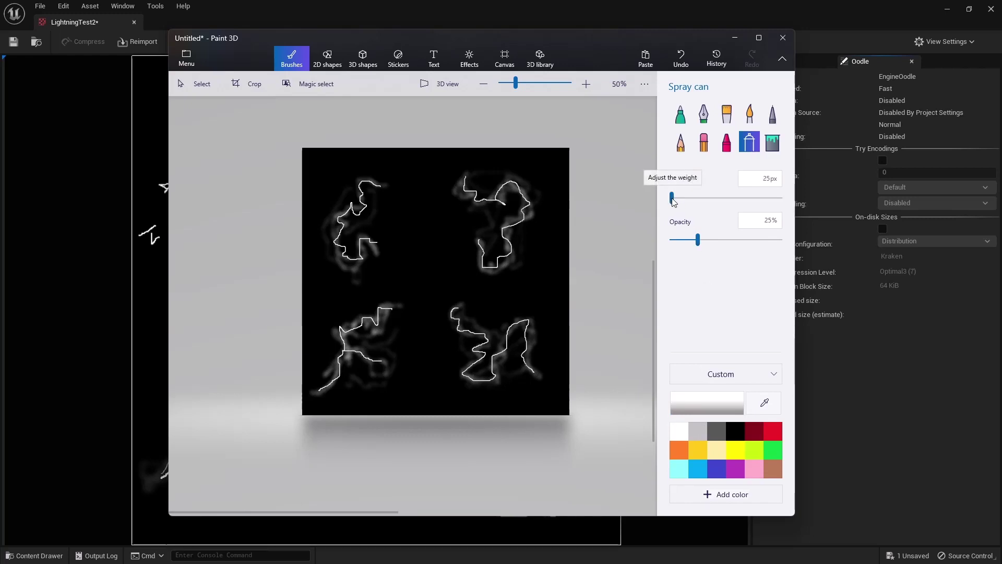
left_click(769, 118)
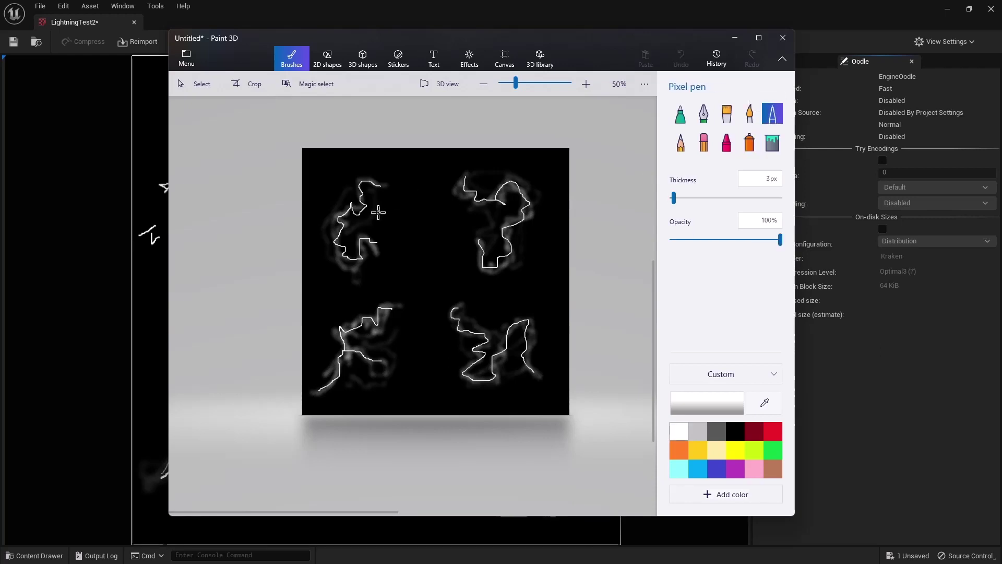
left_click_drag(380, 206, 365, 225)
left_click_drag(343, 182, 323, 207)
left_click_drag(330, 253, 356, 279)
left_click_drag(462, 216, 470, 215)
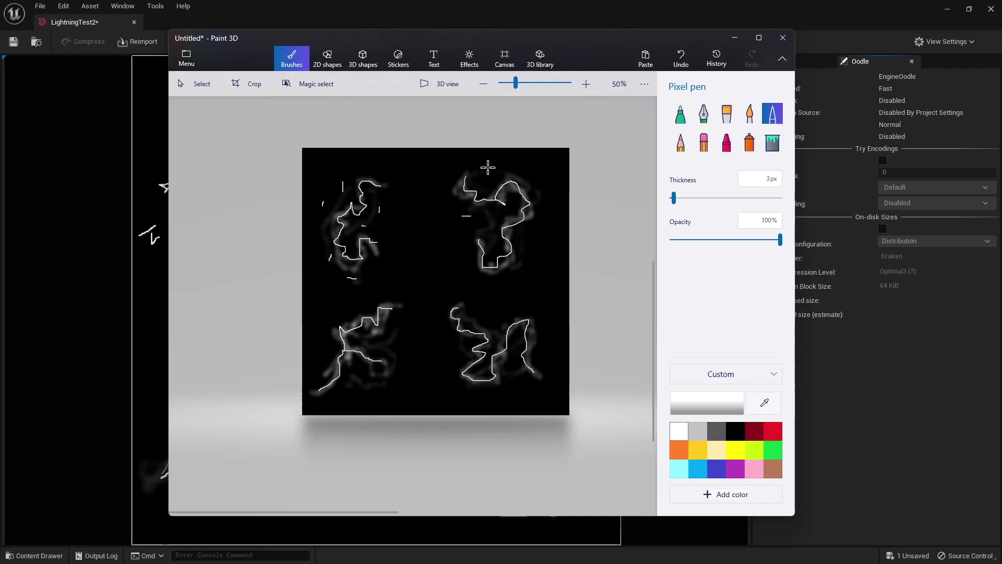
key("ctrl+z")
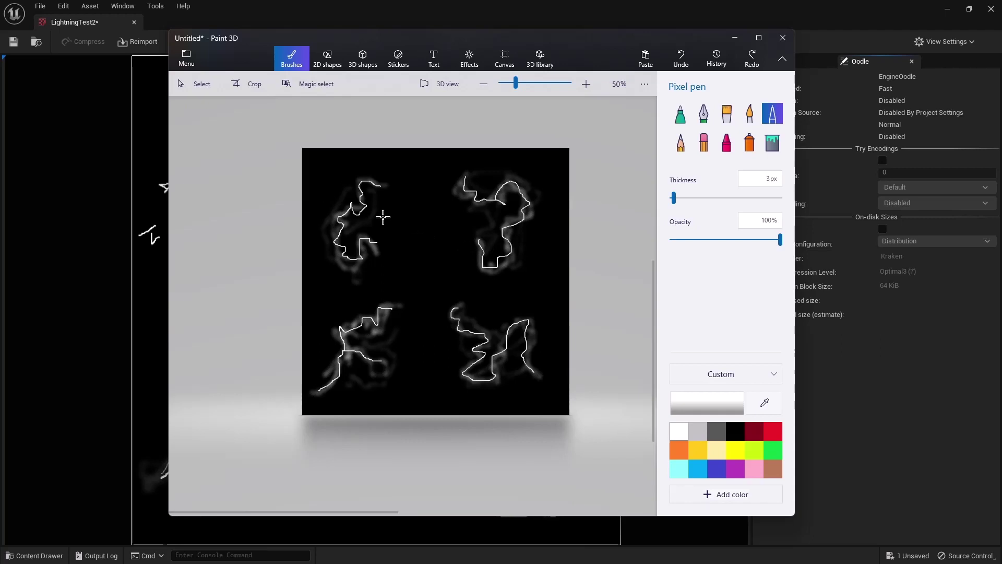
Scatter small white spark dashes and dots around all four lightning bolts with the 3 px pixel pen
left_click_drag(381, 209, 381, 226)
left_click_drag(336, 173, 335, 172)
left_click(334, 172)
left_click(329, 205)
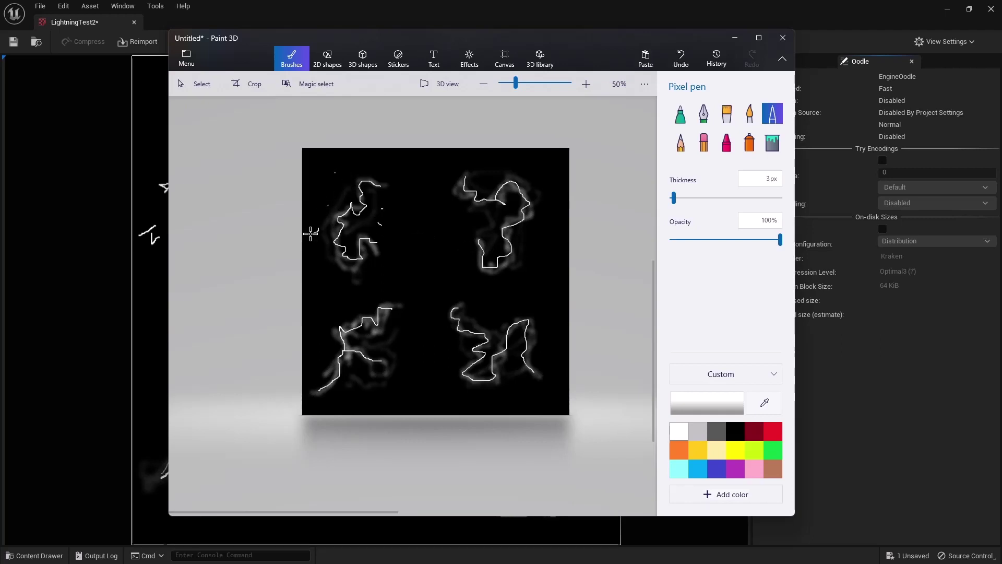
left_click(369, 301)
left_click_drag(349, 304, 339, 303)
left_click(330, 329)
left_click_drag(387, 343, 392, 338)
left_click_drag(464, 347, 467, 347)
left_click_drag(498, 317, 502, 317)
left_click(528, 228)
left_click_drag(525, 179, 524, 176)
Save the painting as a PNG image named LightningTest3 on the Desktop, then close Paint 3D without saving the project
left_click(188, 58)
left_click(225, 188)
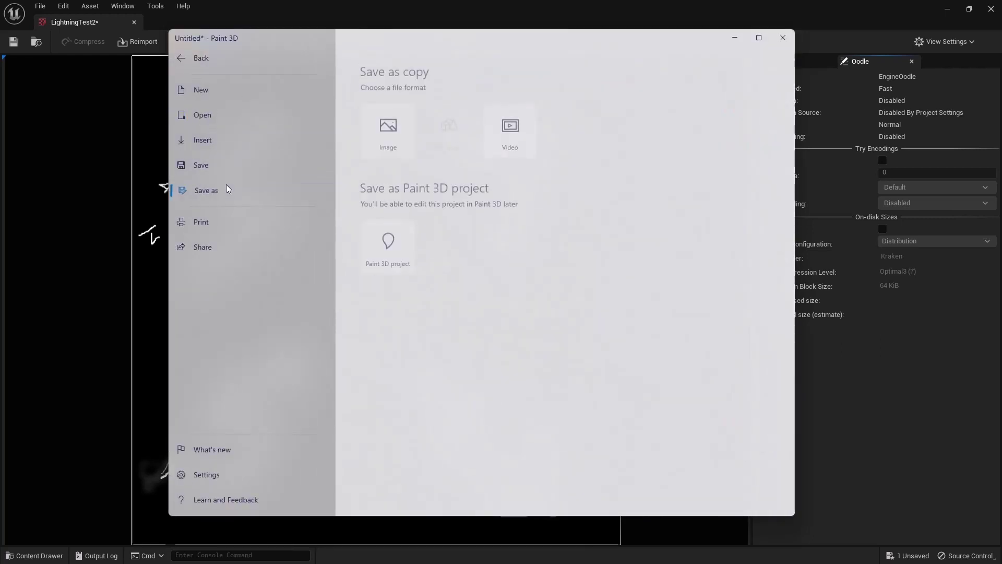
left_click(388, 125)
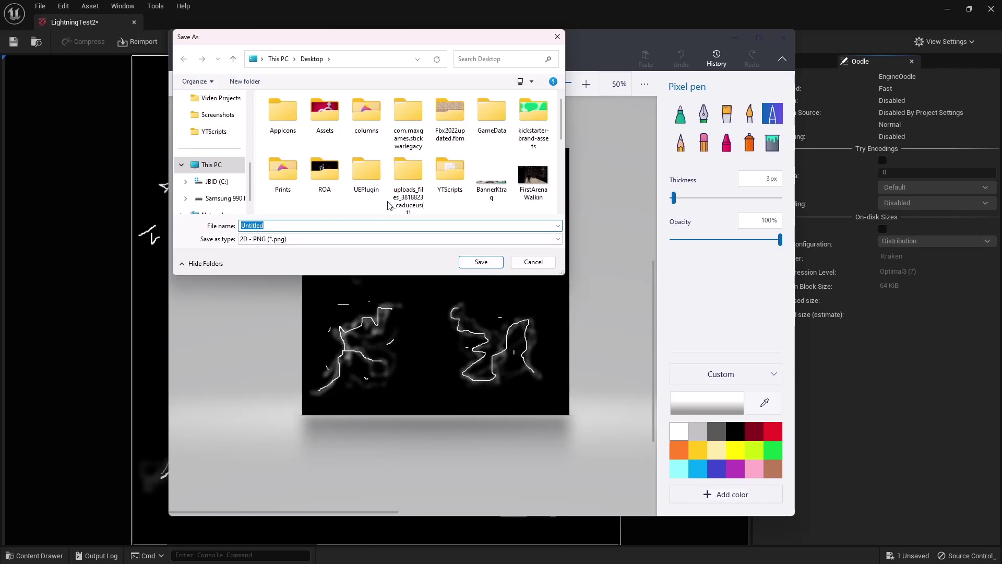
type("L")
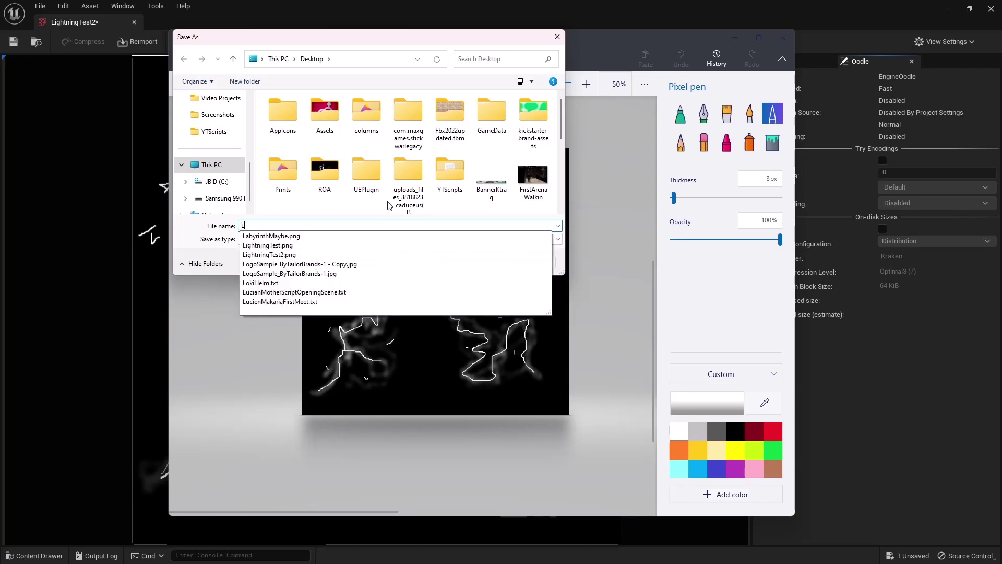
type("ight")
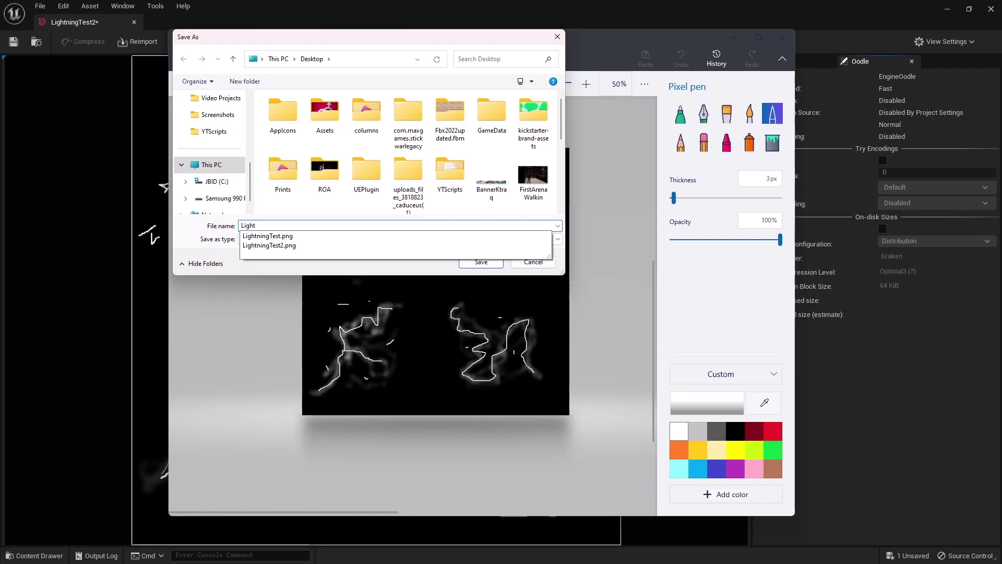
key("Down")
key("Down")
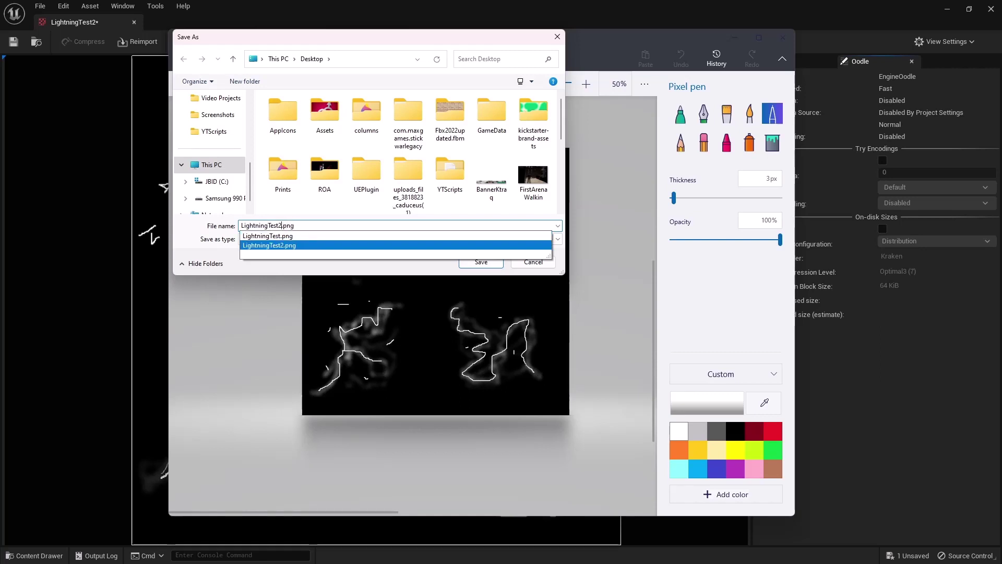
key("Return")
key("Return")
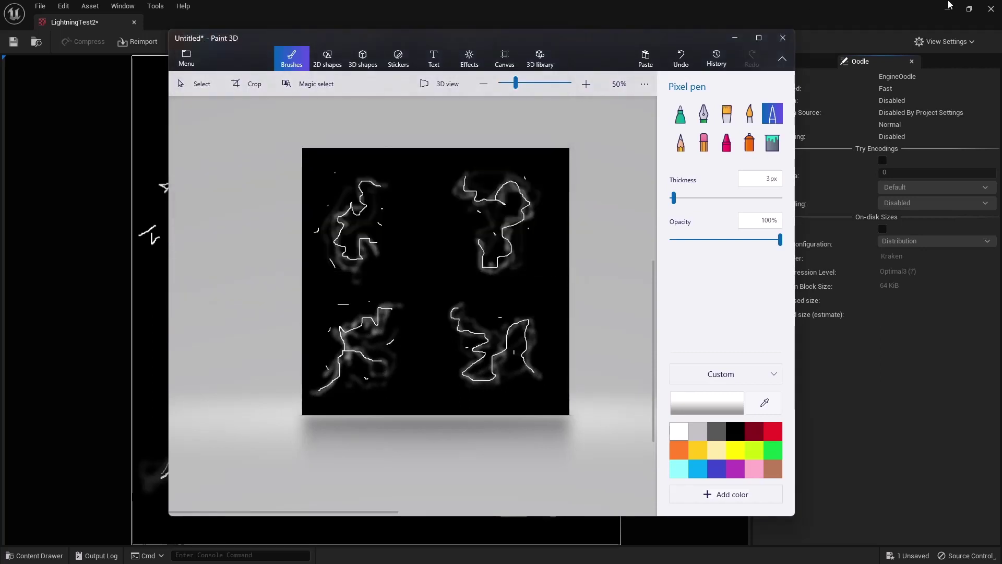
left_click(782, 38)
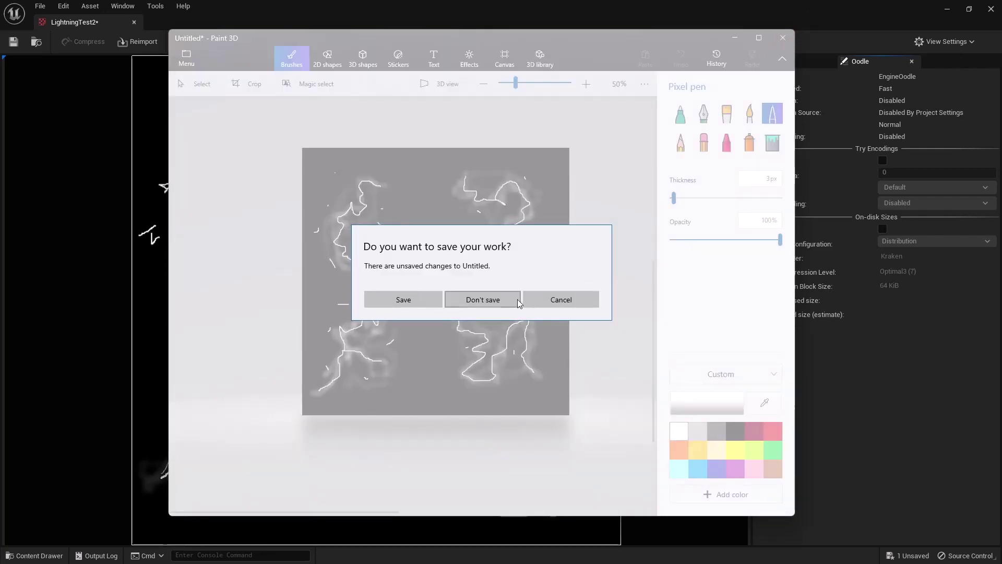
left_click(486, 299)
In Unreal Editor, close the LightningTest2 texture editor and import LightningTest3.png into the Content folder
left_click(134, 22)
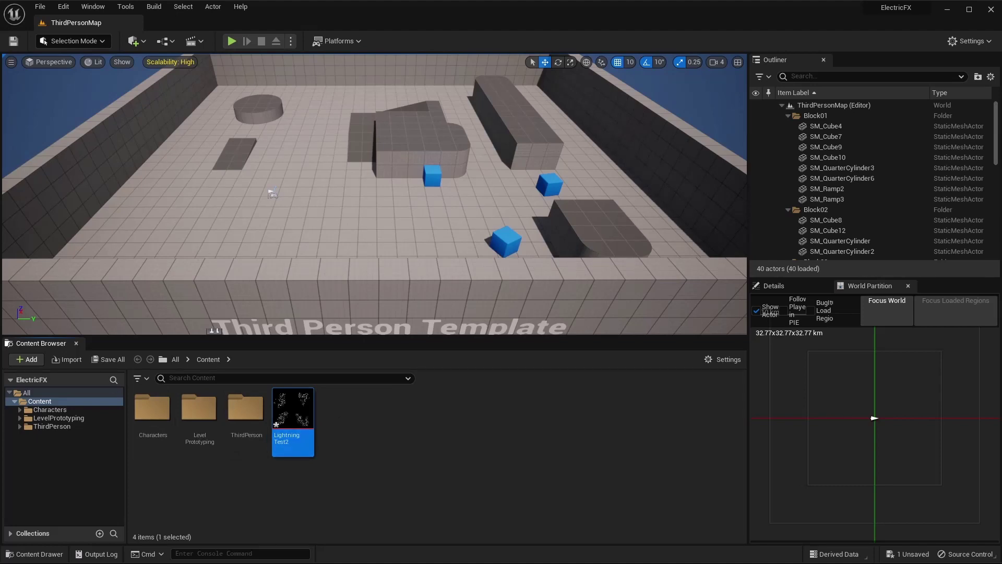
left_click_drag(375, 428, 375, 428)
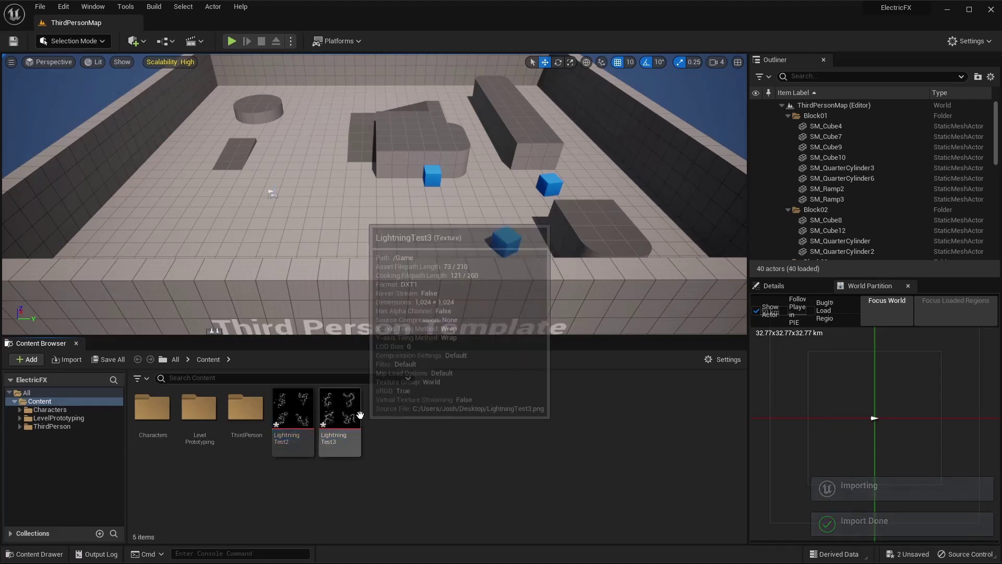
mouse_move(344, 420)
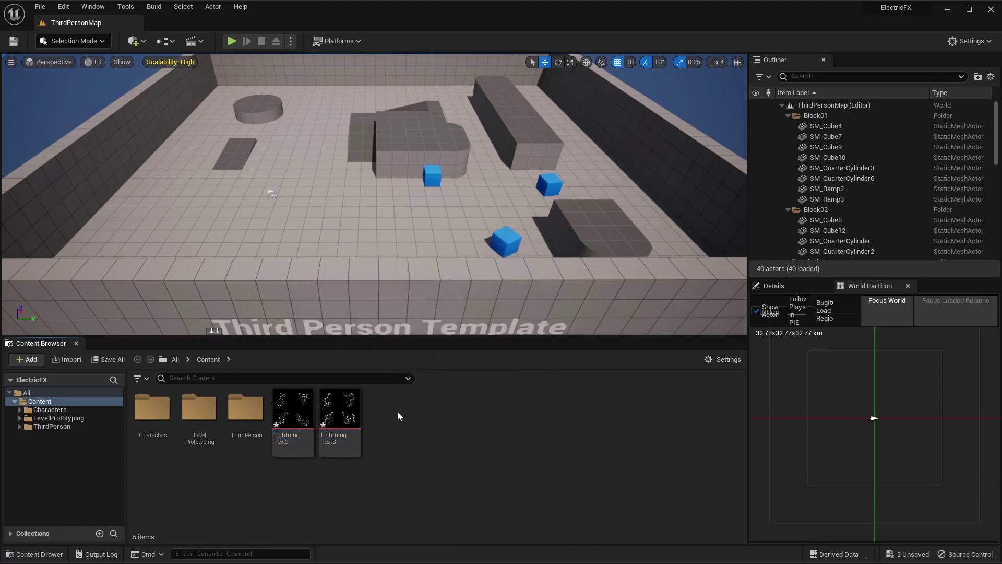
Create a material named M_Electric in the Content folder and open it docked beside the ThirdPersonMap level editor
right_click(397, 411)
left_click(433, 167)
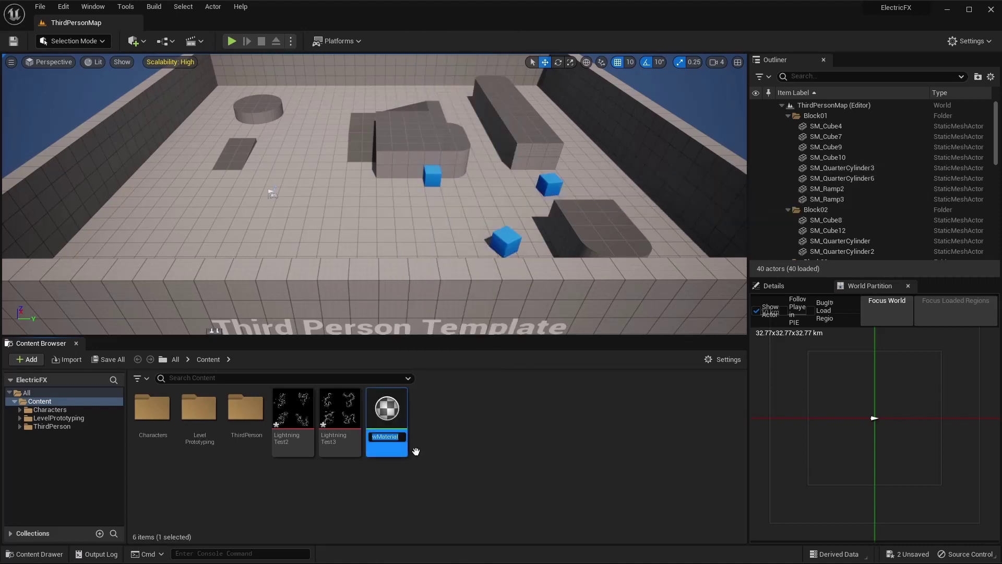
type("M_Electric")
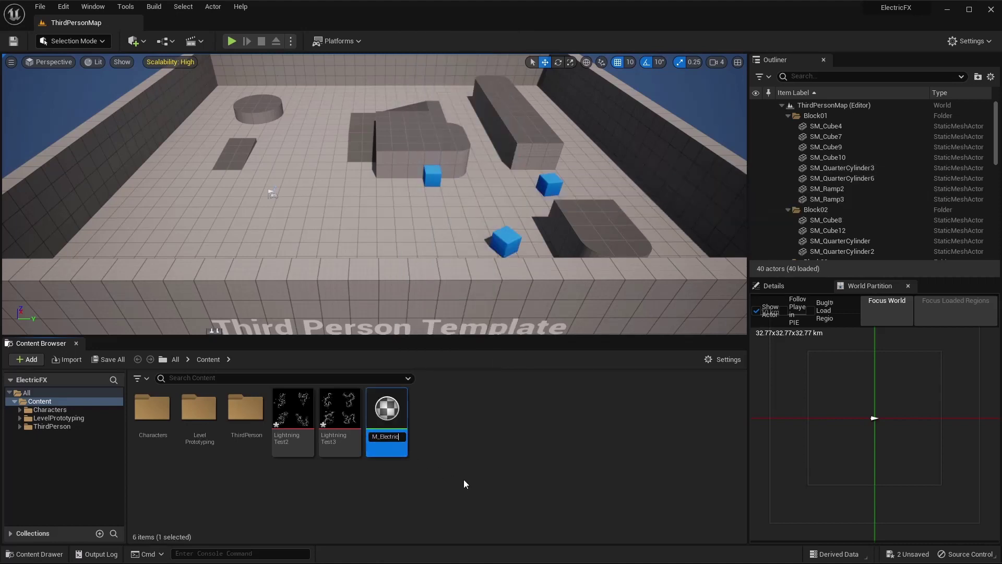
key("Return")
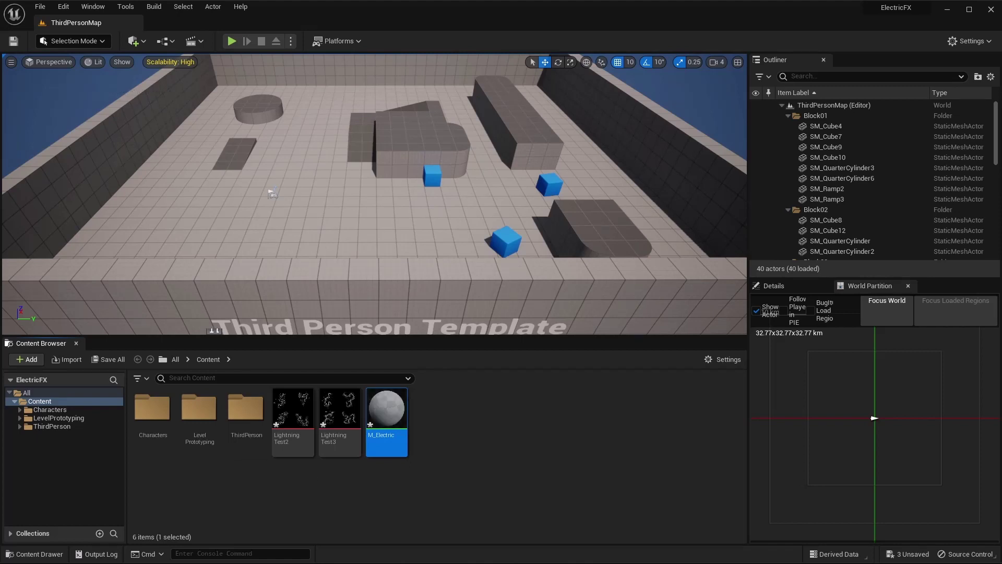
double_click(385, 415)
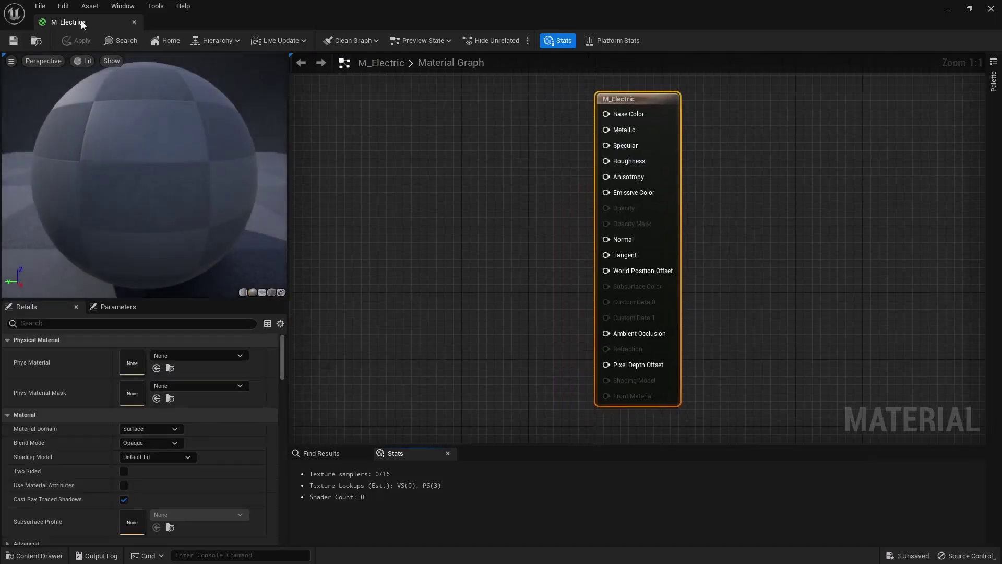
left_click_drag(81, 23, 216, 26)
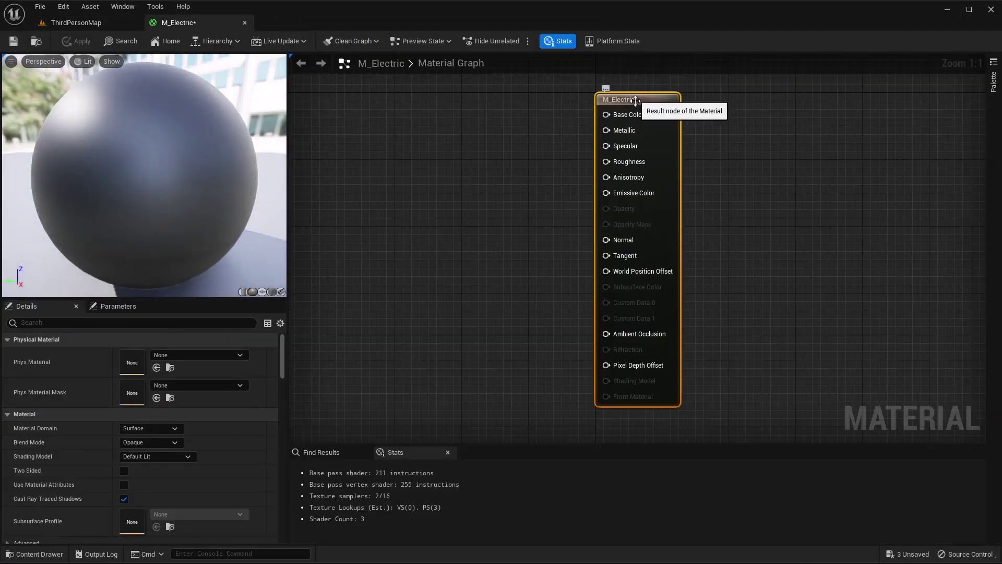
Set the M_Electric material's blend mode to Translucent and shading model to Unlit, and apply the changes
left_click(141, 443)
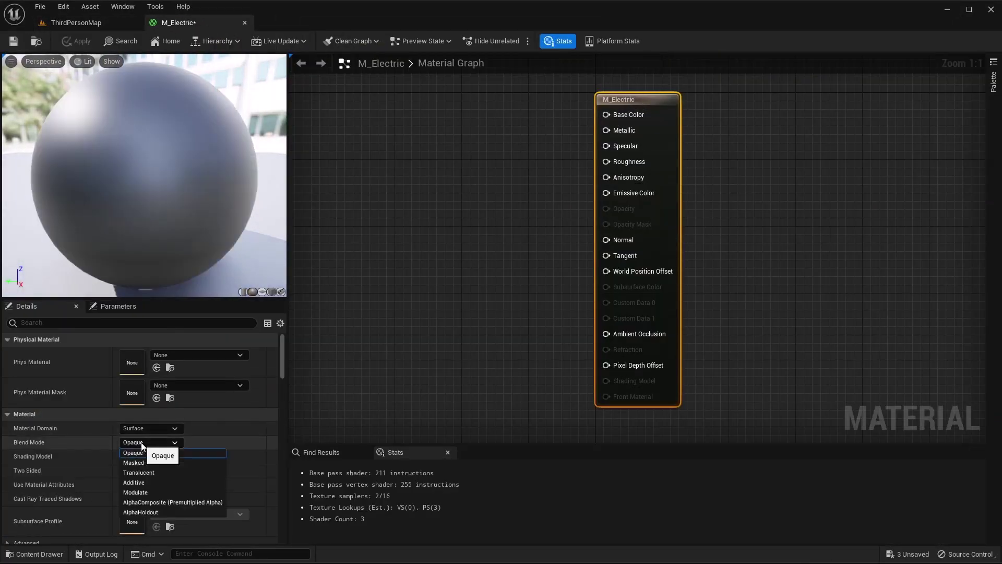
left_click(164, 473)
left_click(159, 456)
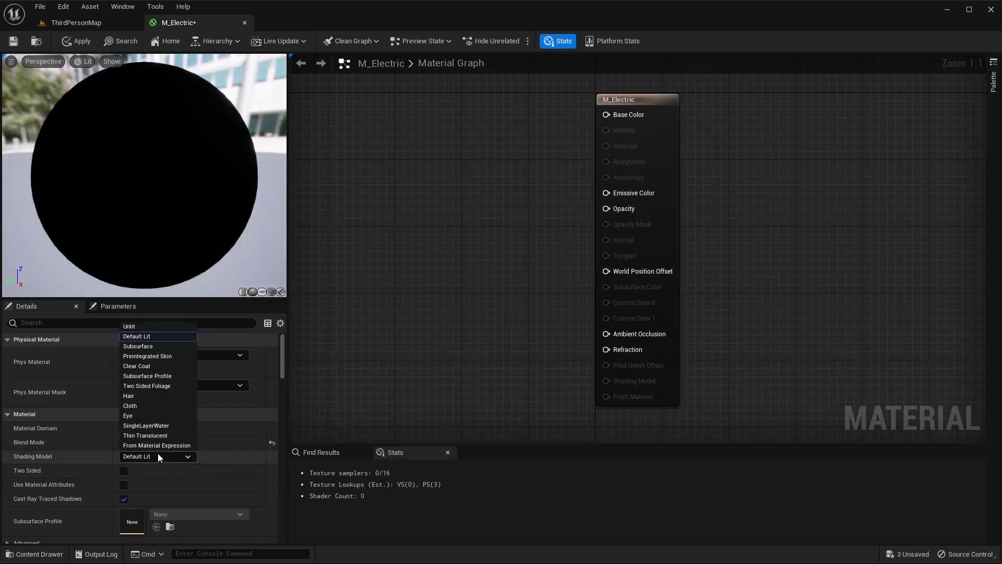
left_click(161, 329)
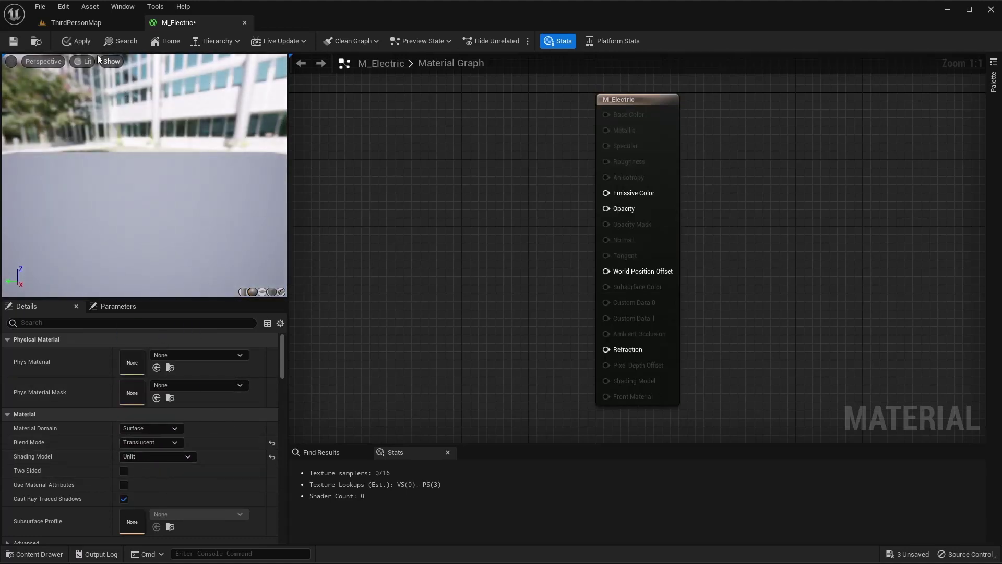
left_click(67, 42)
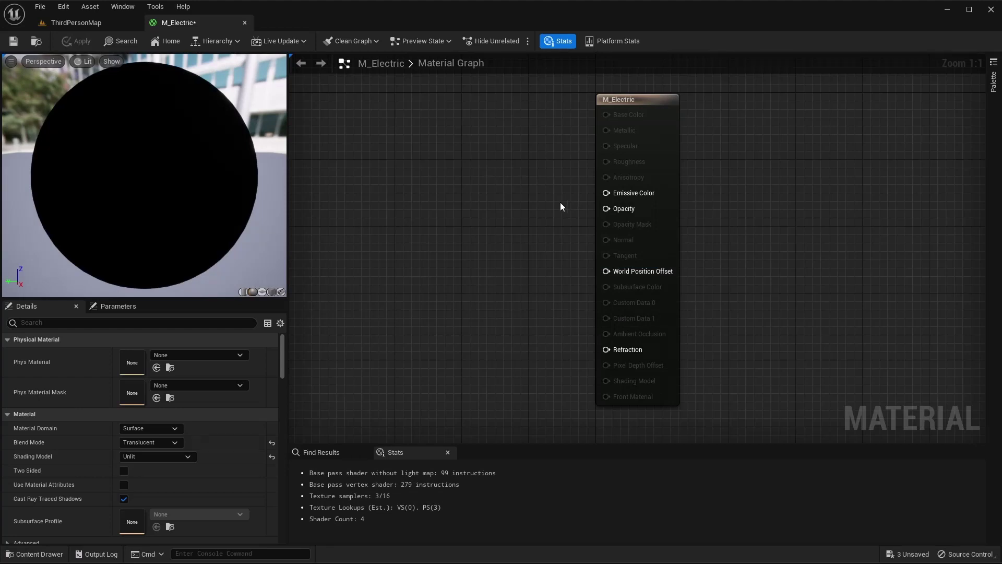
Add a Particle Color node to the material graph, well ahead of the M_Electric result node
right_click_drag(559, 202, 690, 287)
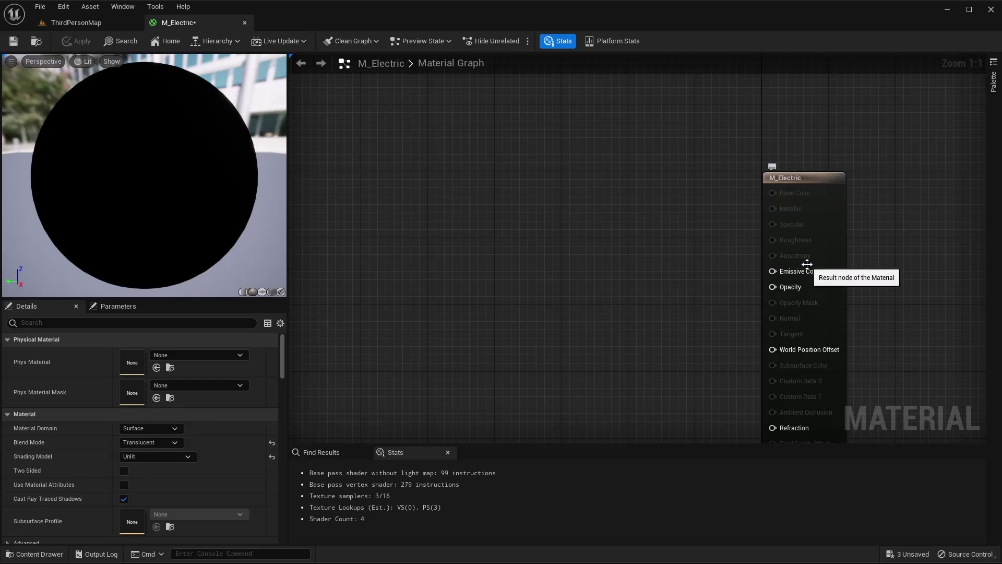
right_click(457, 135)
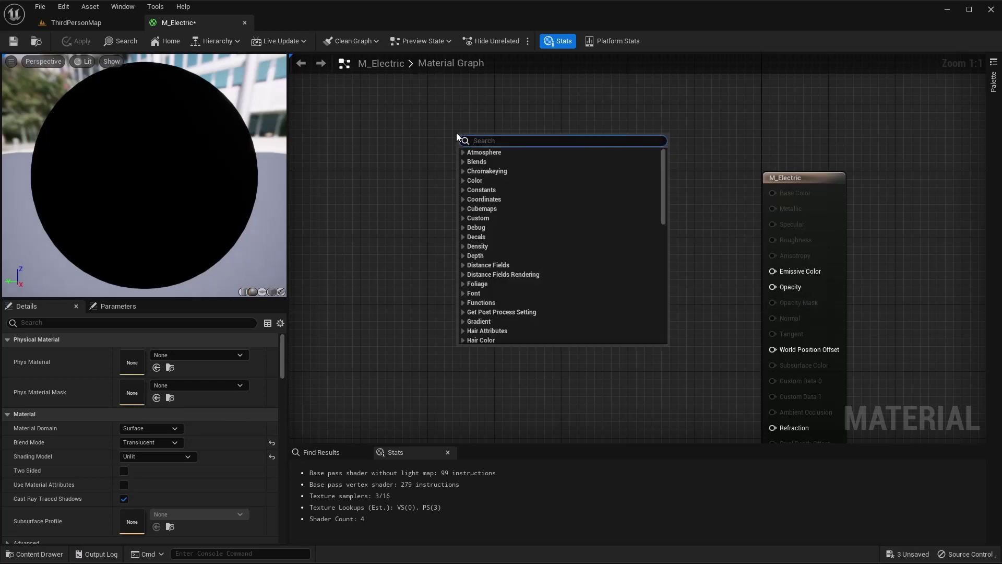
type("partick")
key("BackSpace")
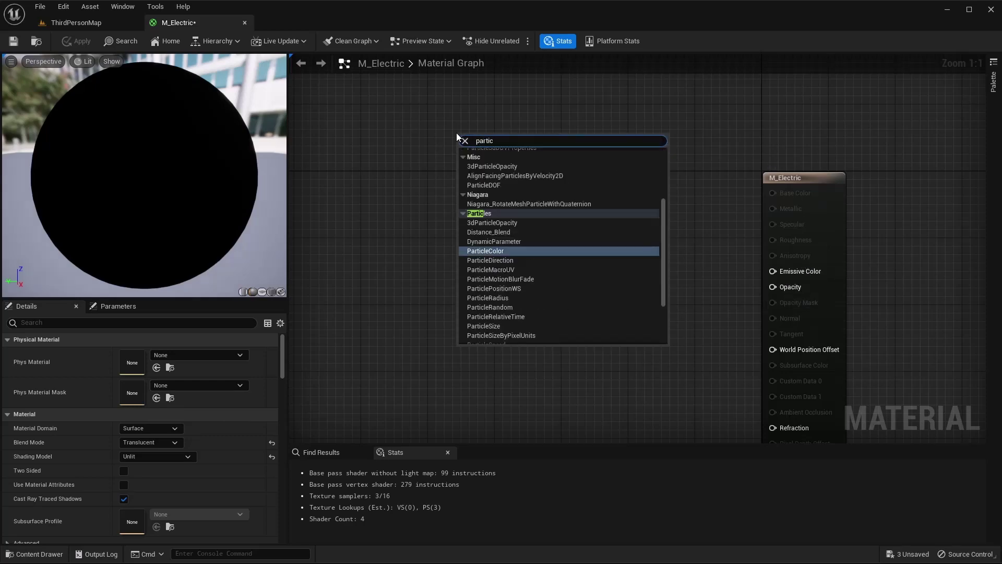
key("Return")
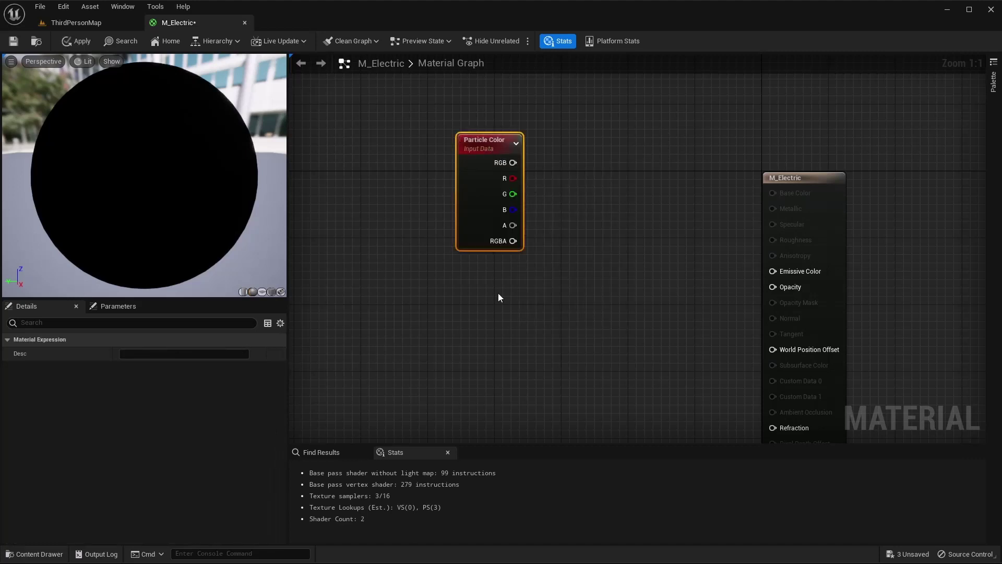
Feed the Particle Color RGB output into a new Power node, connect it to Emissive Color, and position it between them
right_click_drag(498, 297, 443, 221)
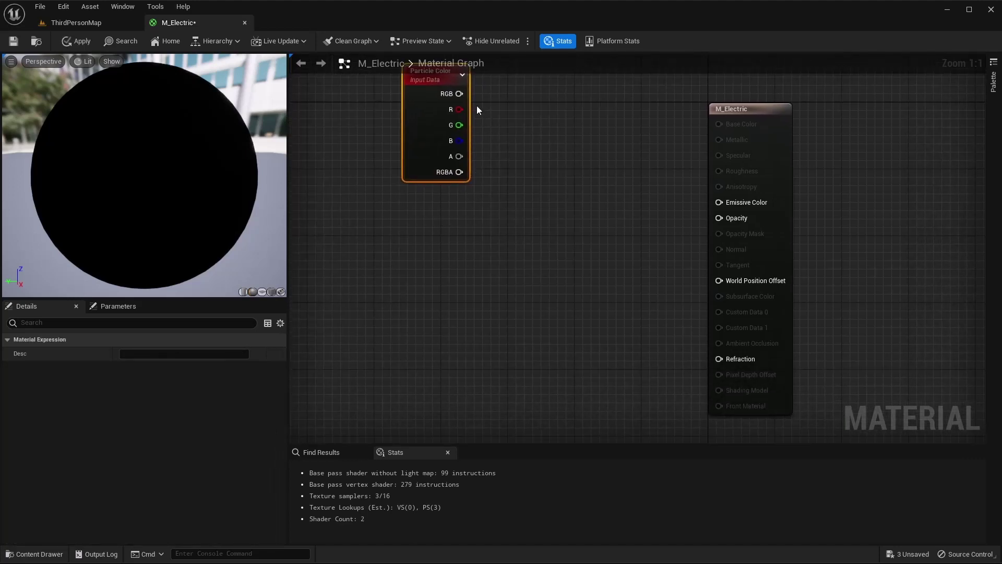
left_click_drag(460, 93, 527, 129)
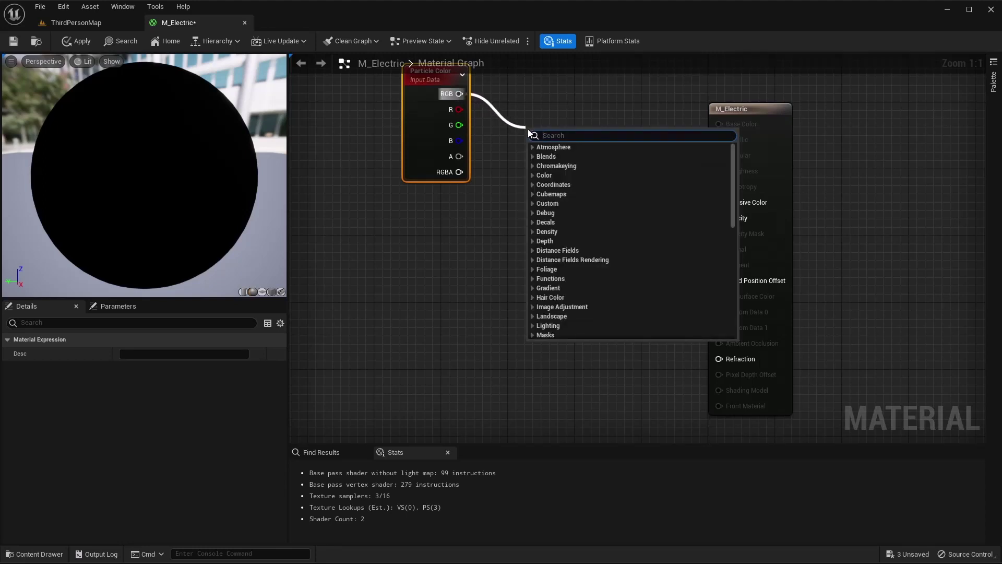
type("power")
key("Return")
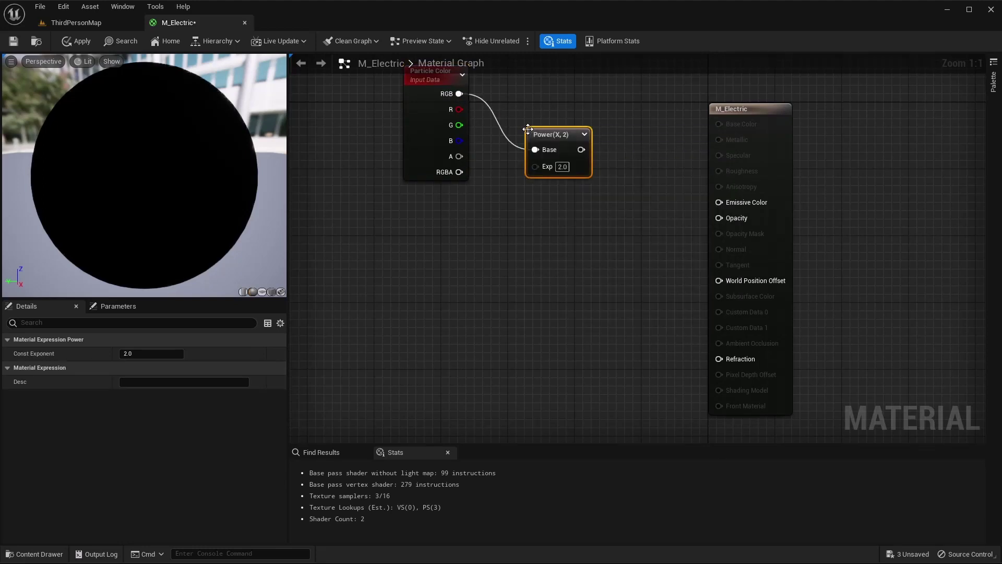
left_click_drag(581, 149, 718, 202)
left_click_drag(563, 133, 610, 158)
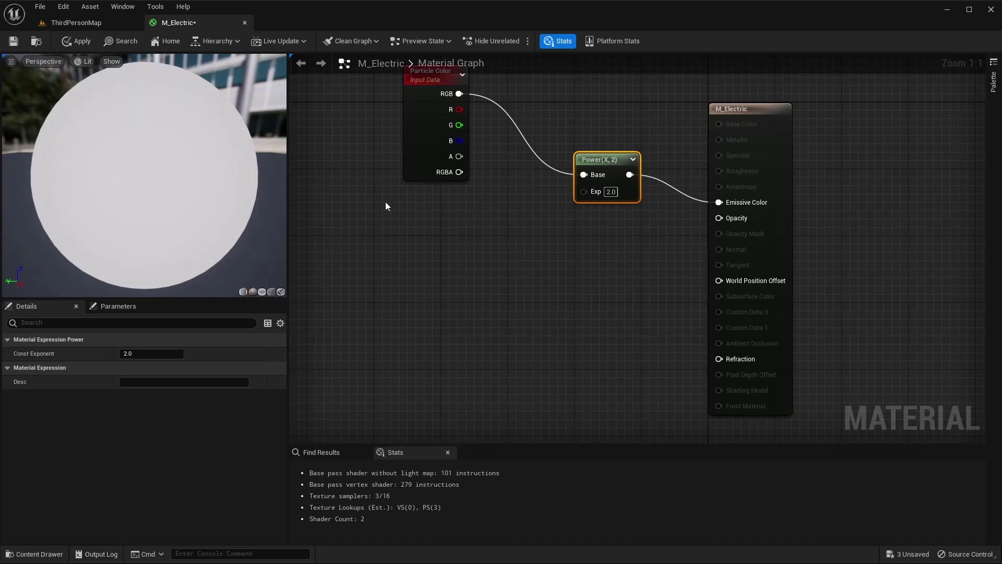
left_click(362, 202)
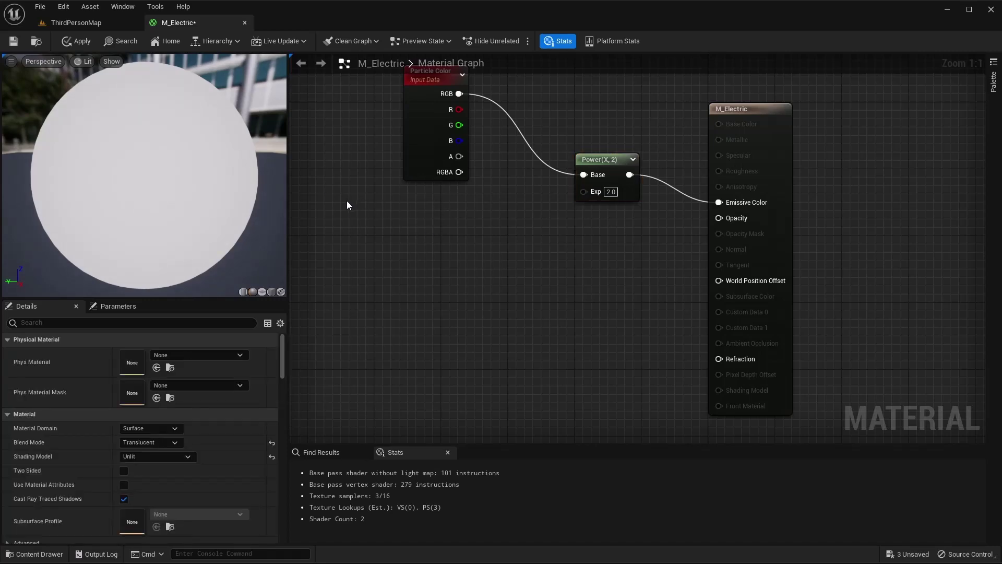
Add a Dynamic Parameter node below Particle Color and name its third parameter EmissivePower
right_click(347, 201)
type("dynam")
key("Return")
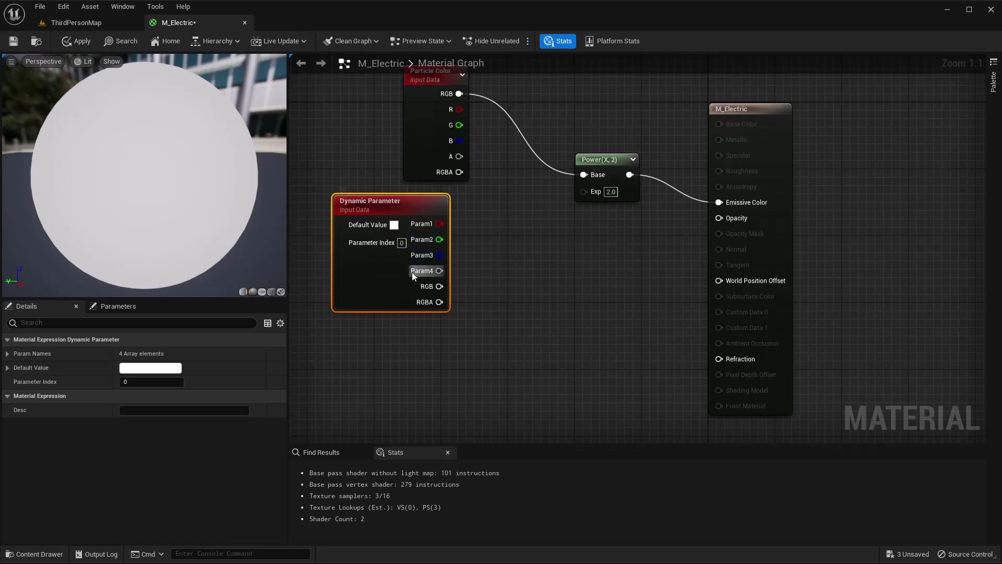
left_click(8, 353)
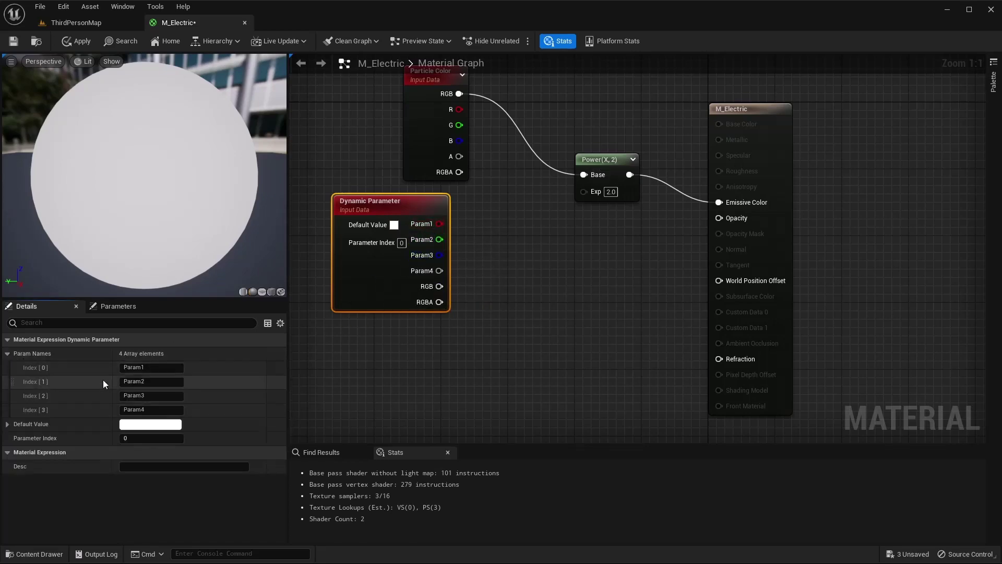
left_click(152, 396)
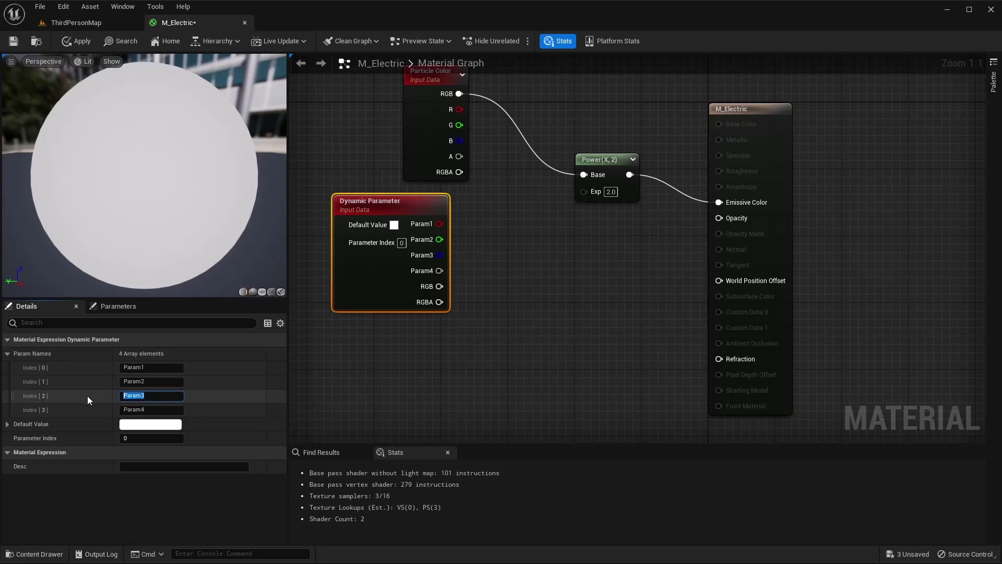
type("EmissivePower")
key("Return")
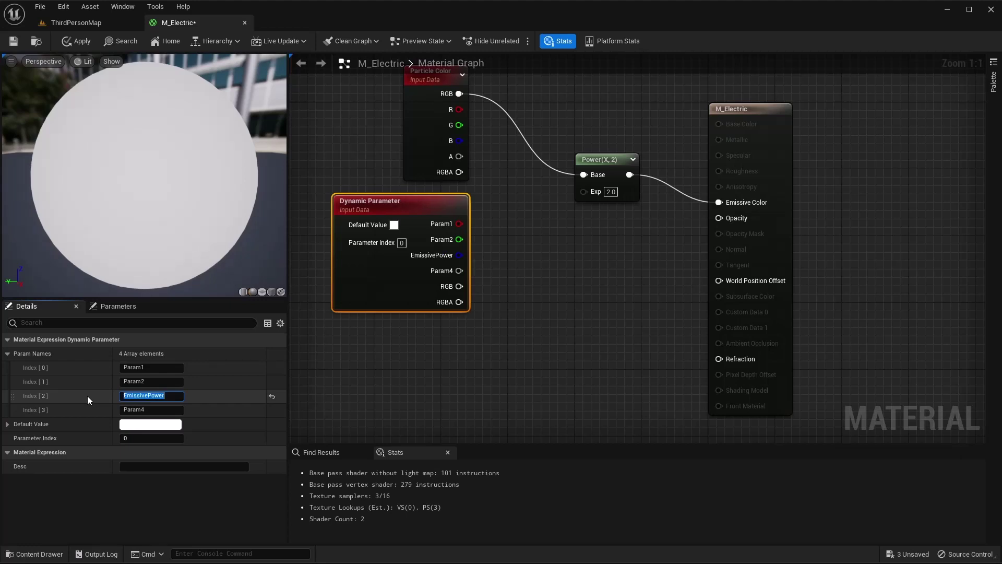
Connect EmissivePower to the exponent of the Power node, then apply and save the material
left_click_drag(459, 255, 584, 192)
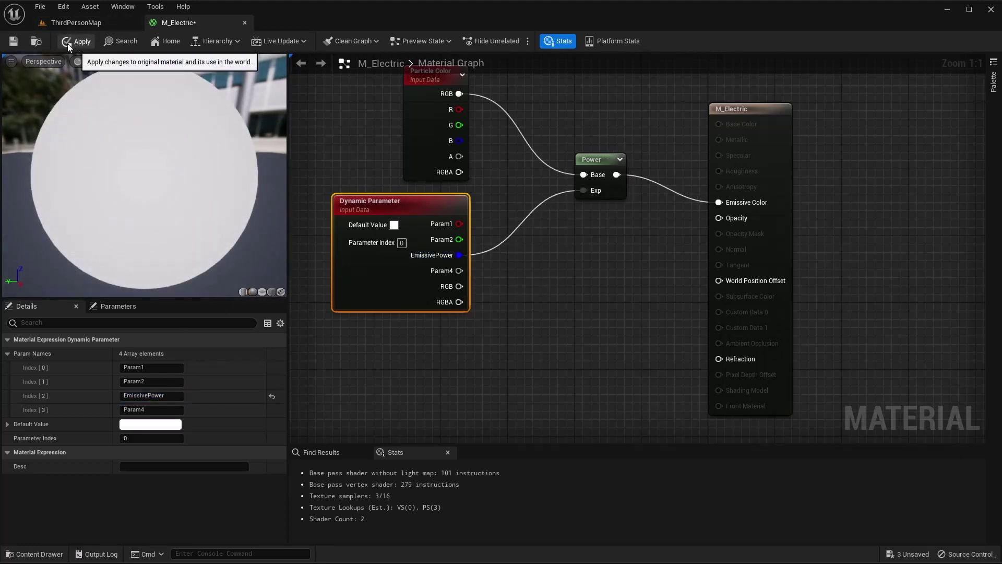
left_click(71, 42)
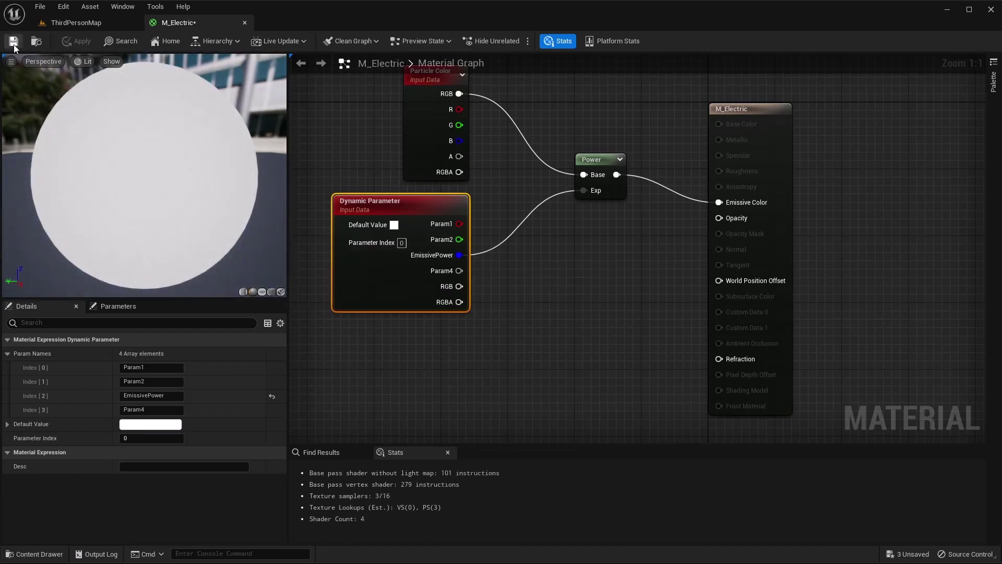
left_click(14, 44)
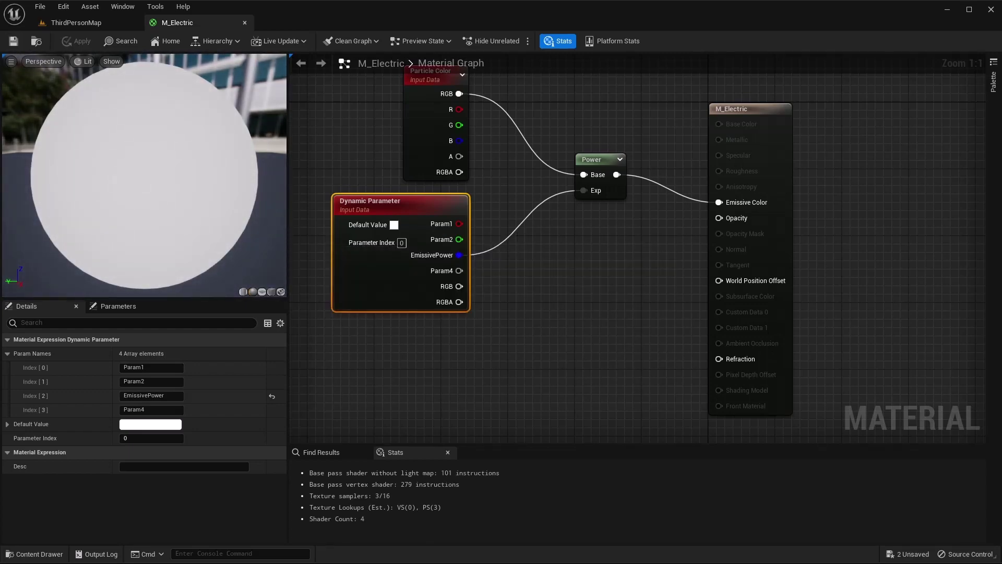
Move the Particle Color, Dynamic Parameter and Power nodes upward to free space for an opacity branch
scroll(549, 322, "down", 2)
right_click_drag(562, 343, 640, 264)
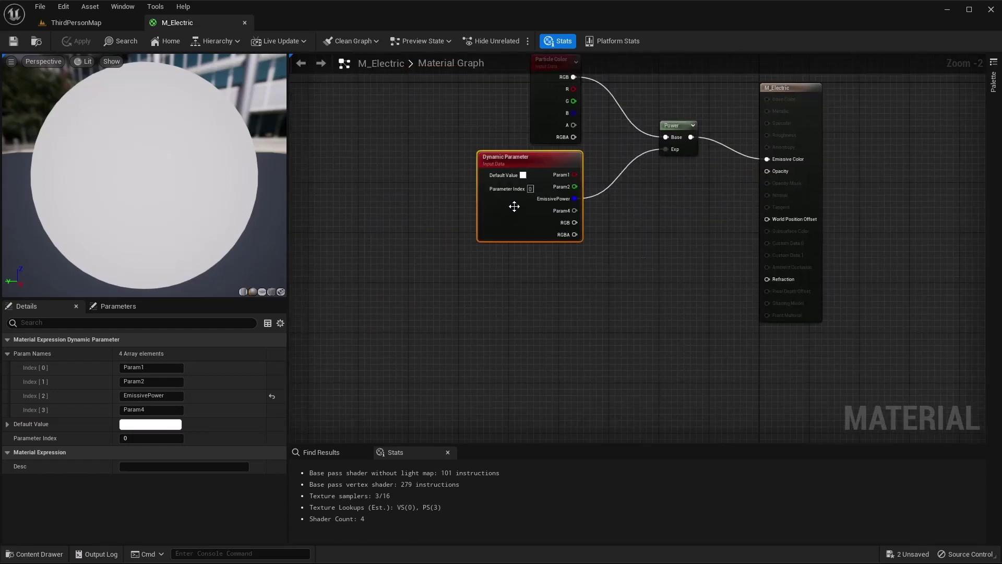
left_click_drag(635, 267, 549, 78)
left_click_drag(673, 252, 547, 104)
left_click_drag(673, 124, 551, 43)
right_click_drag(574, 332, 728, 198)
Add a Texture Sample node and a RadialGradientExponential node, placing the gradient directly below the texture
right_click(406, 207)
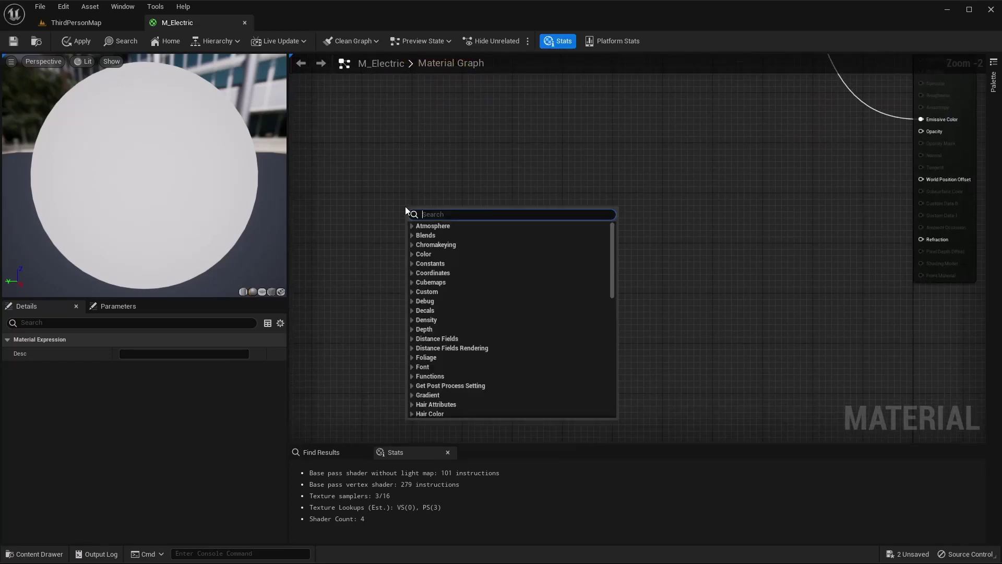
type("text")
left_click(457, 324)
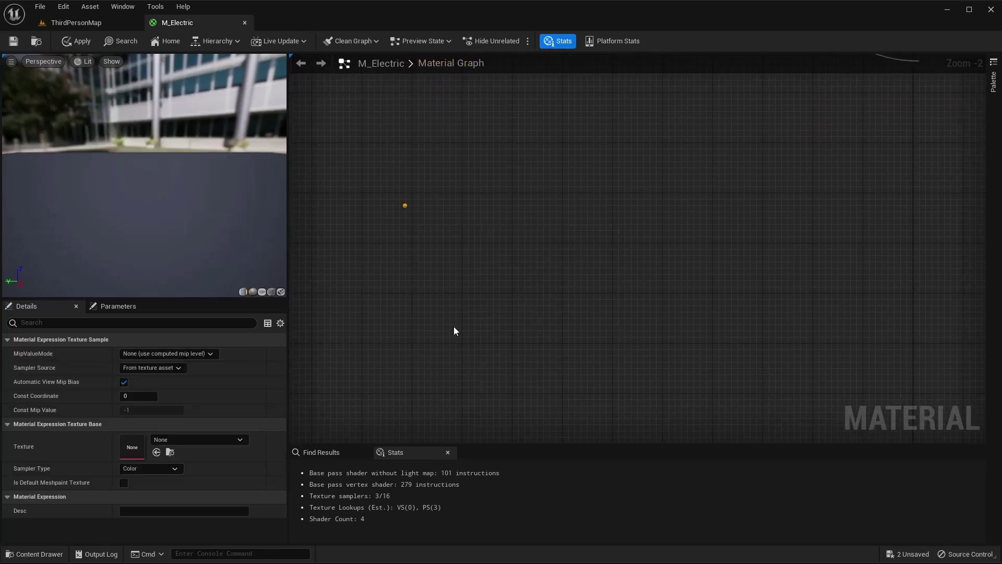
right_click(420, 353)
type("radi")
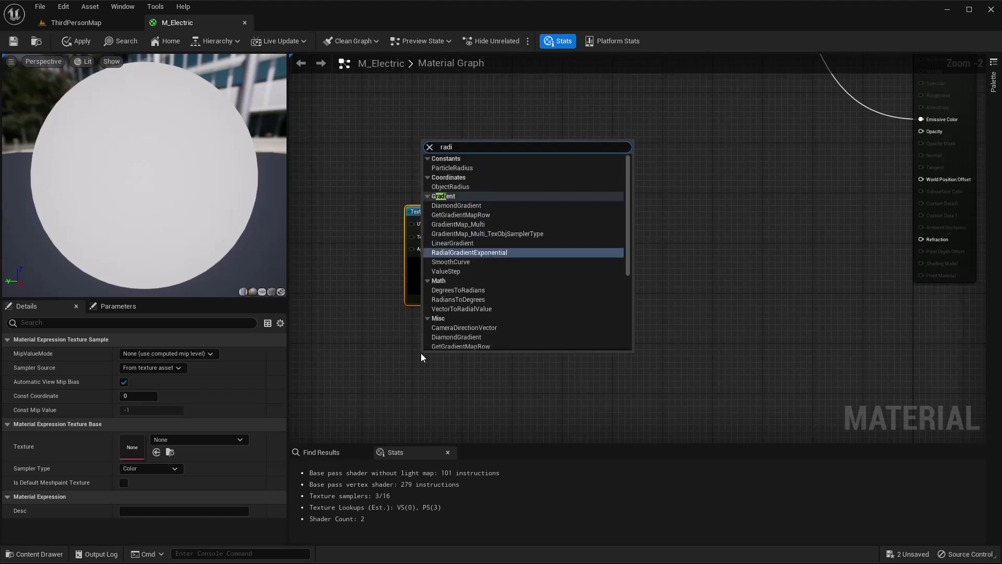
key("Return")
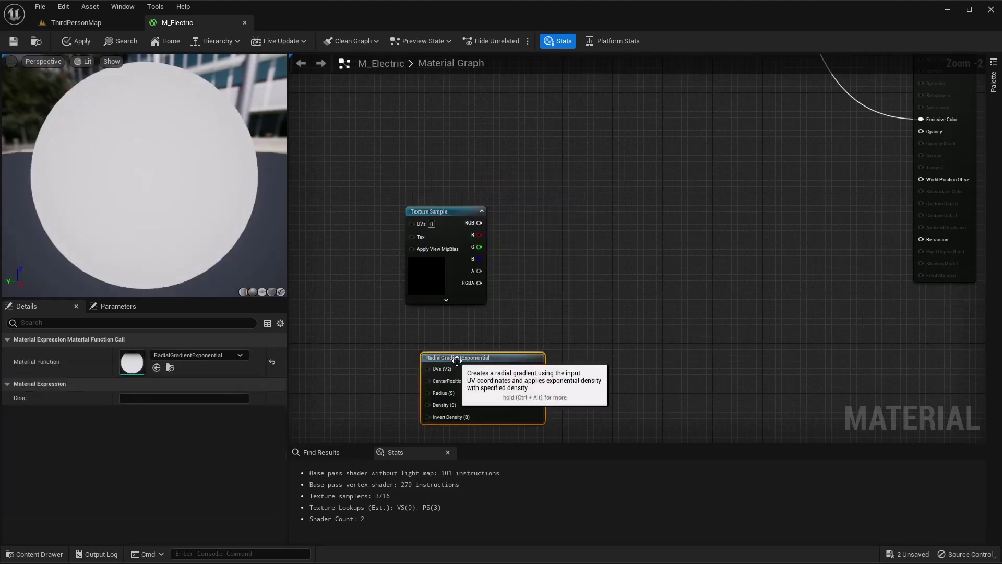
left_click_drag(421, 353, 363, 325)
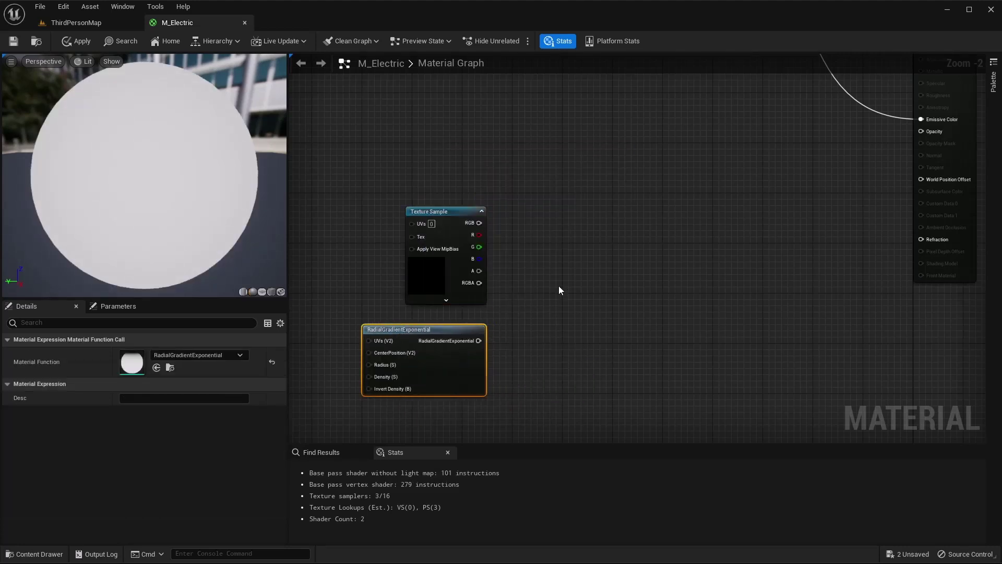
right_click_drag(559, 290, 505, 279)
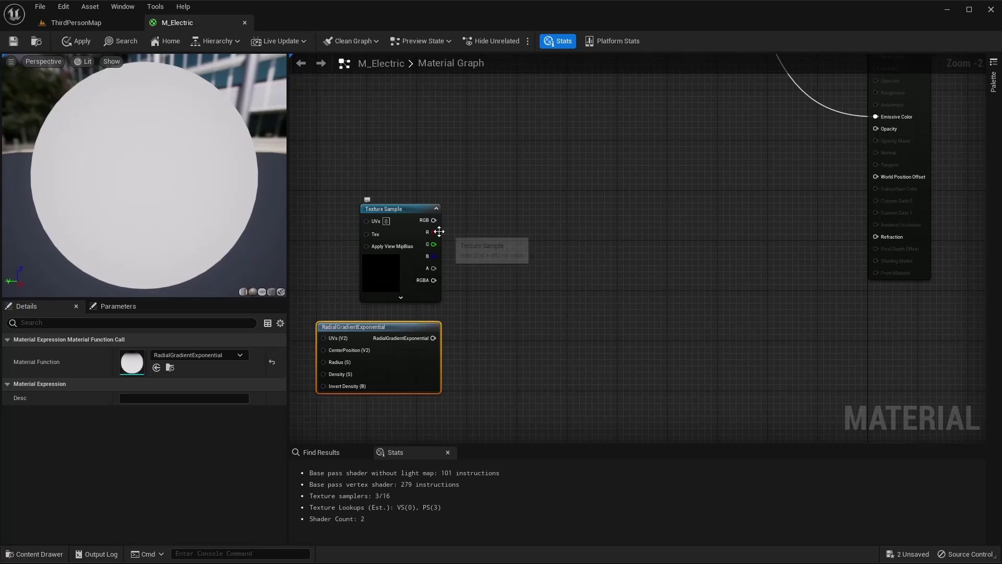
Multiply the Texture Sample's R channel by the RadialGradientExponential output, aligning the Multiply node with the R output
left_click_drag(433, 232, 494, 239)
type("multi")
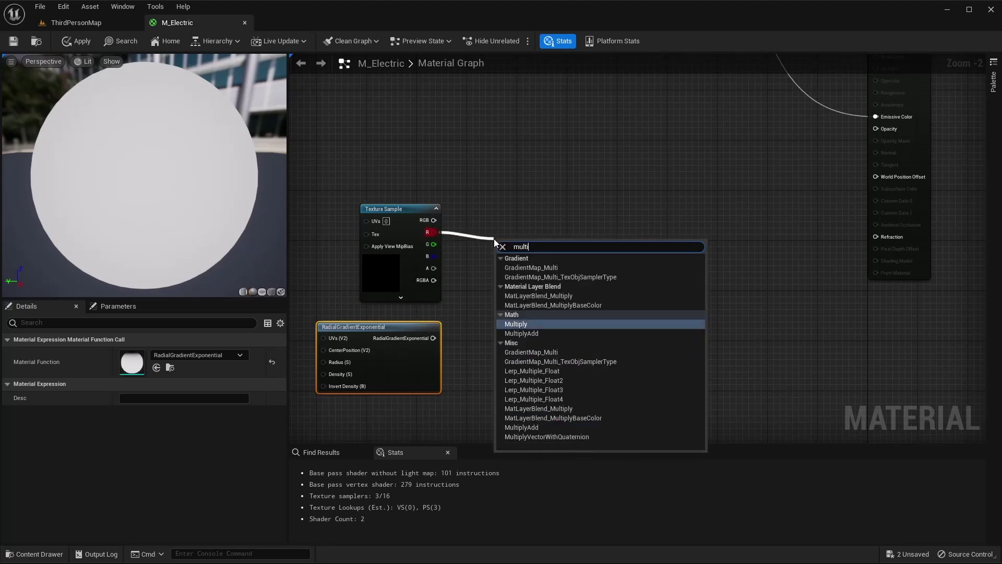
key("Return")
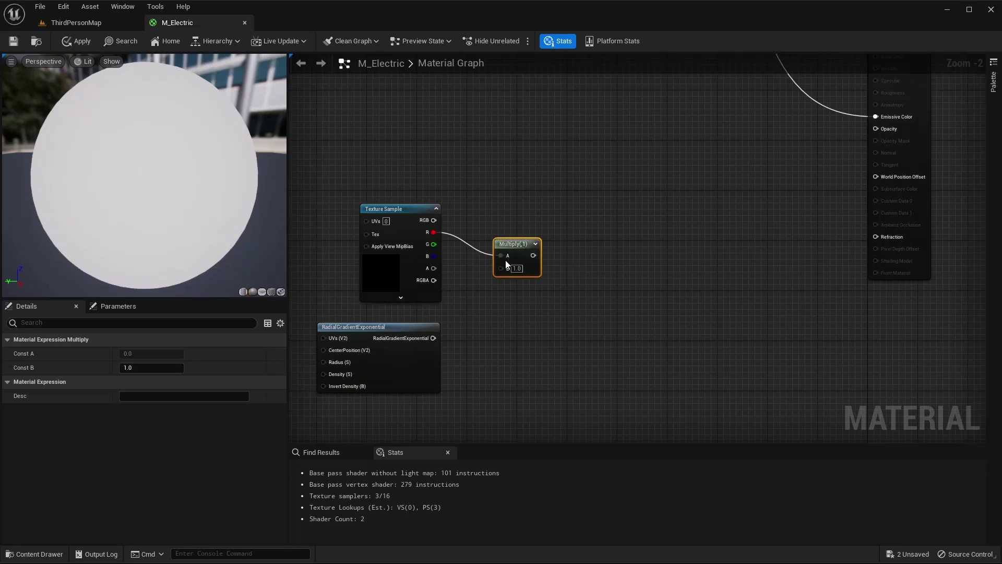
left_click_drag(434, 339, 521, 220)
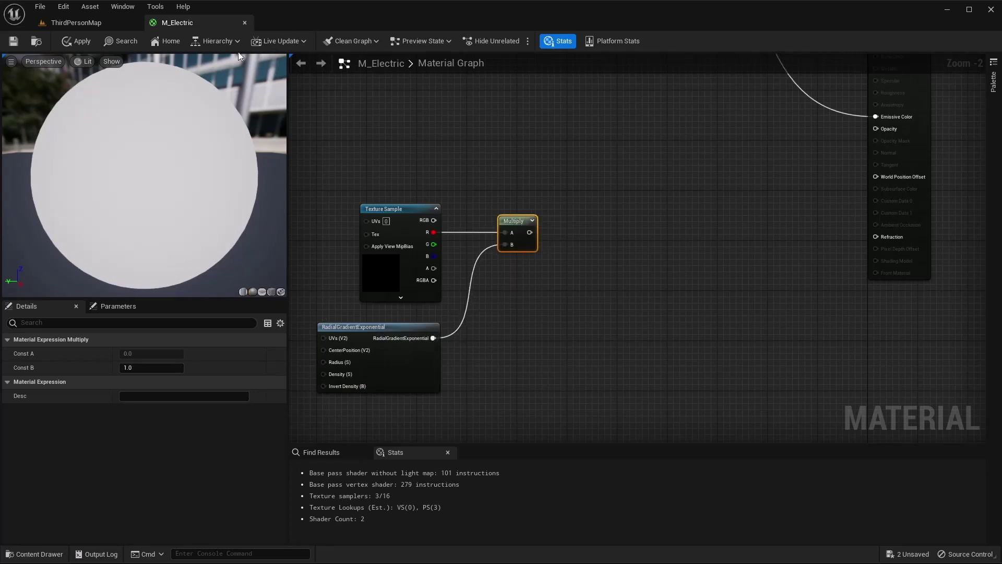
Turn on live updates for Realtime Nodes and All Node Previews
left_click(279, 43)
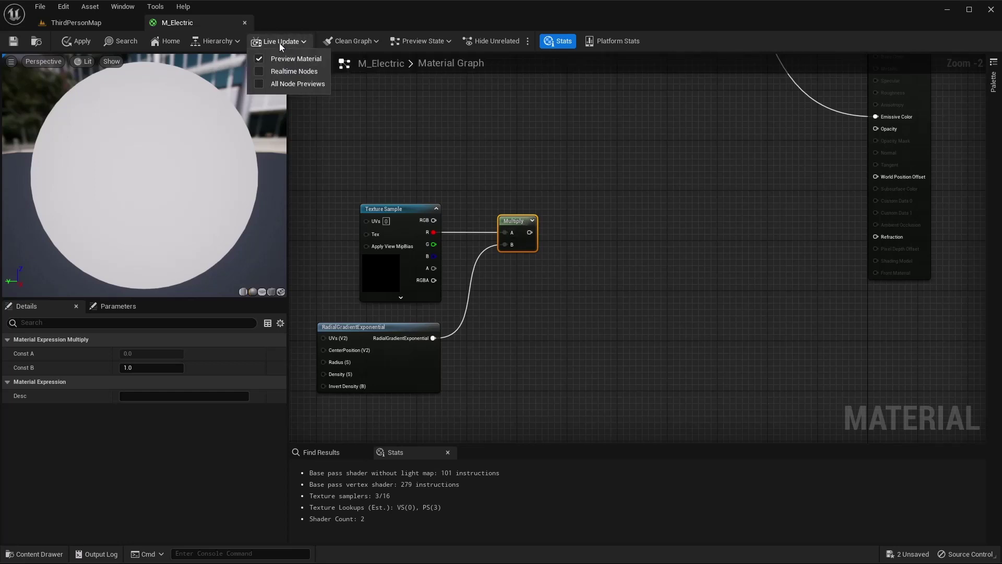
left_click(296, 74)
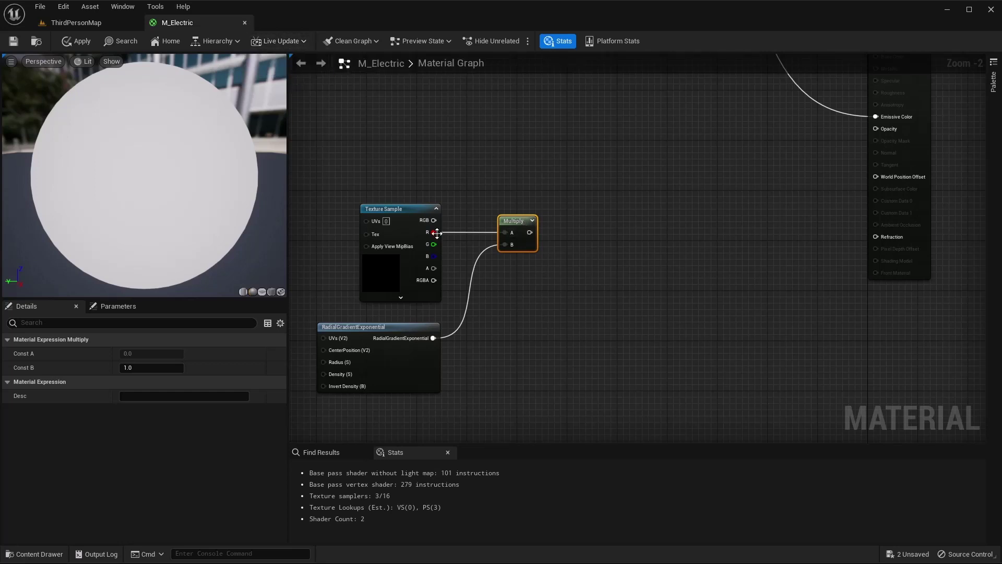
left_click(277, 42)
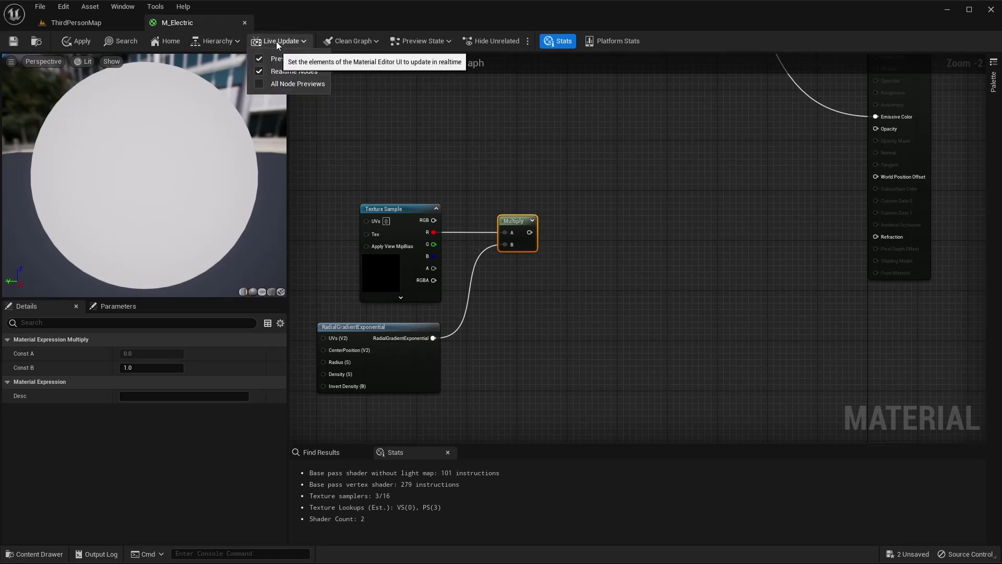
left_click(263, 84)
key("Escape")
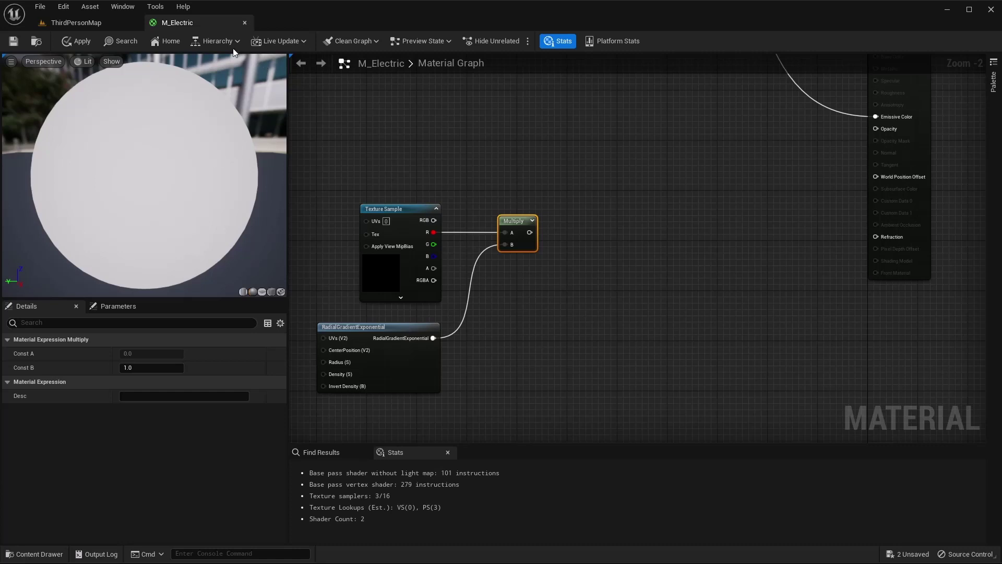
left_click(275, 43)
key("Escape")
Assign the LightningTest3 texture to the Texture Sample node and apply the material changes
left_click(399, 271)
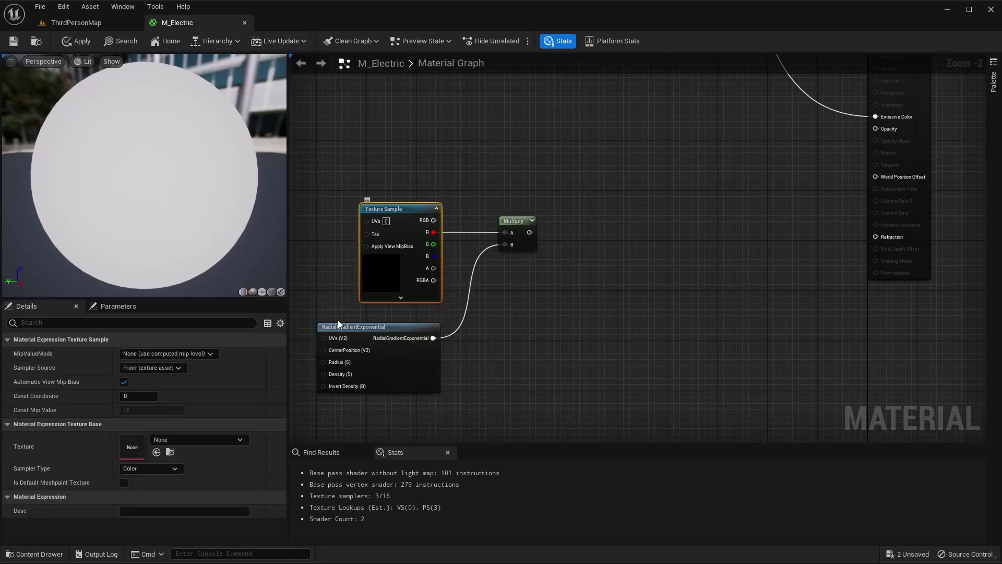
left_click(176, 441)
type("light")
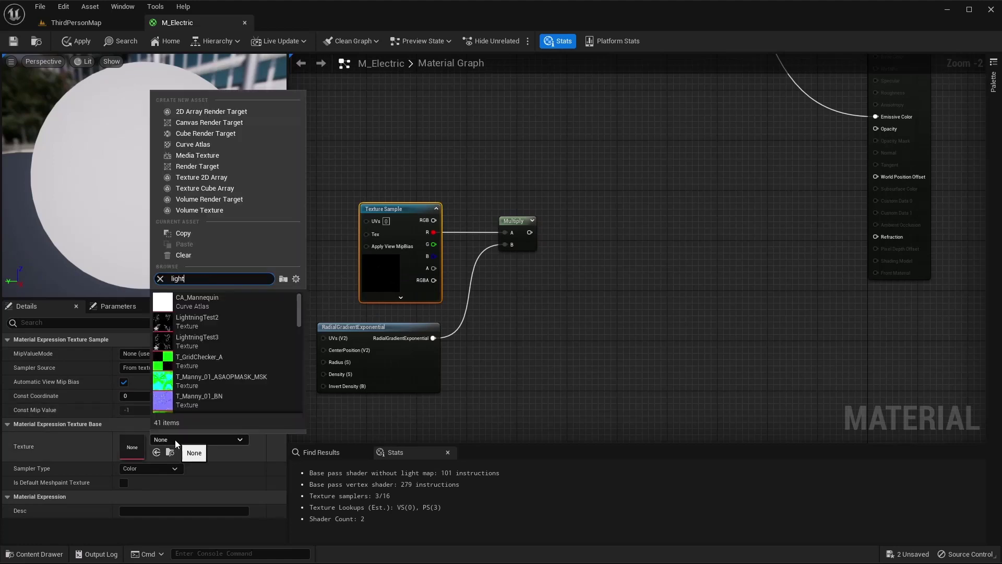
left_click(205, 320)
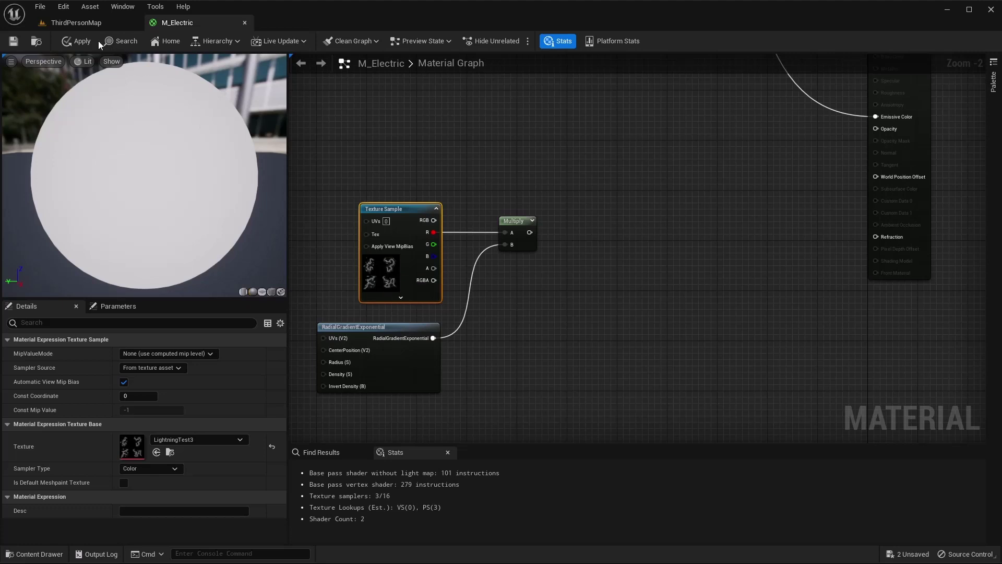
left_click(76, 41)
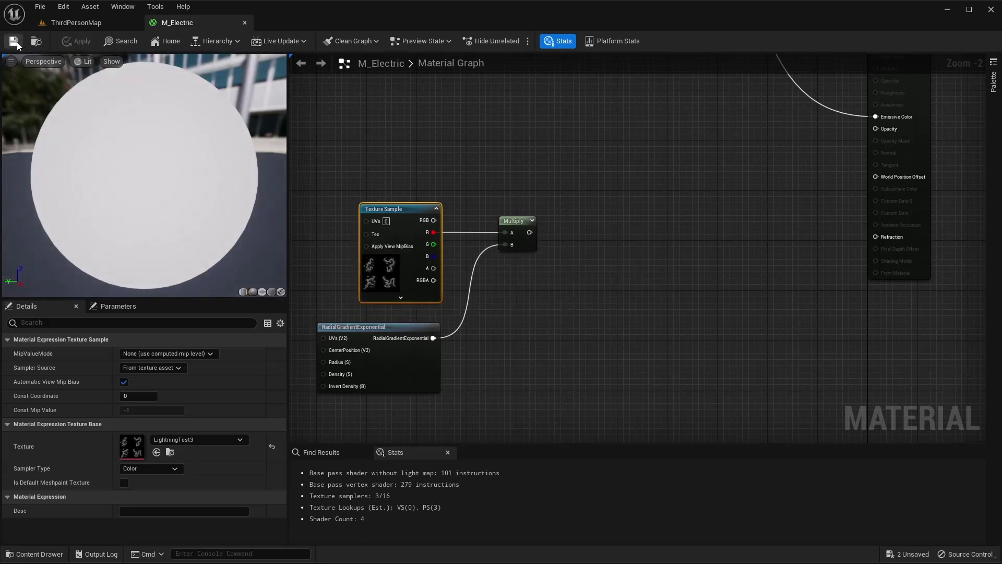
Feed the Multiply output into the base of a new Power node aligned beside it
right_click_drag(603, 256, 474, 230)
left_click_drag(409, 210, 450, 209)
type("power")
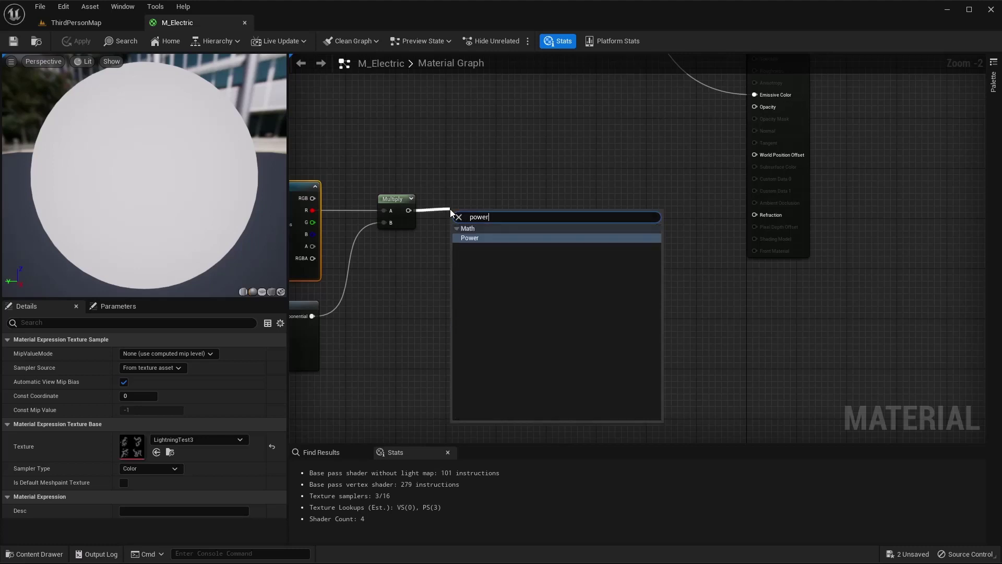
key("Return")
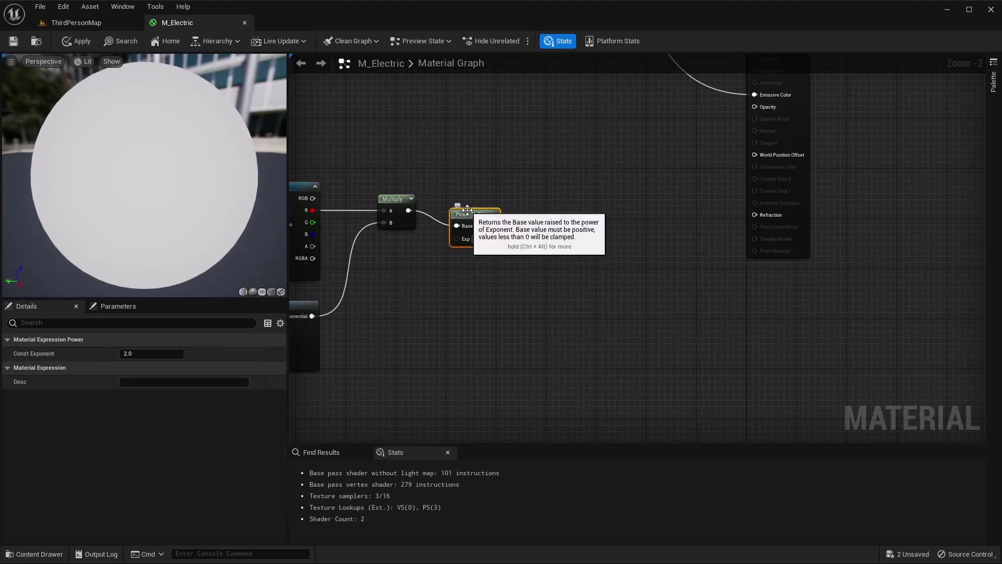
left_click_drag(468, 213, 471, 204)
Duplicate the Dynamic Parameter node and place the copy below the new Multiply and Power nodes
right_click_drag(508, 209, 509, 40)
left_click(479, 114)
key("ctrl+v")
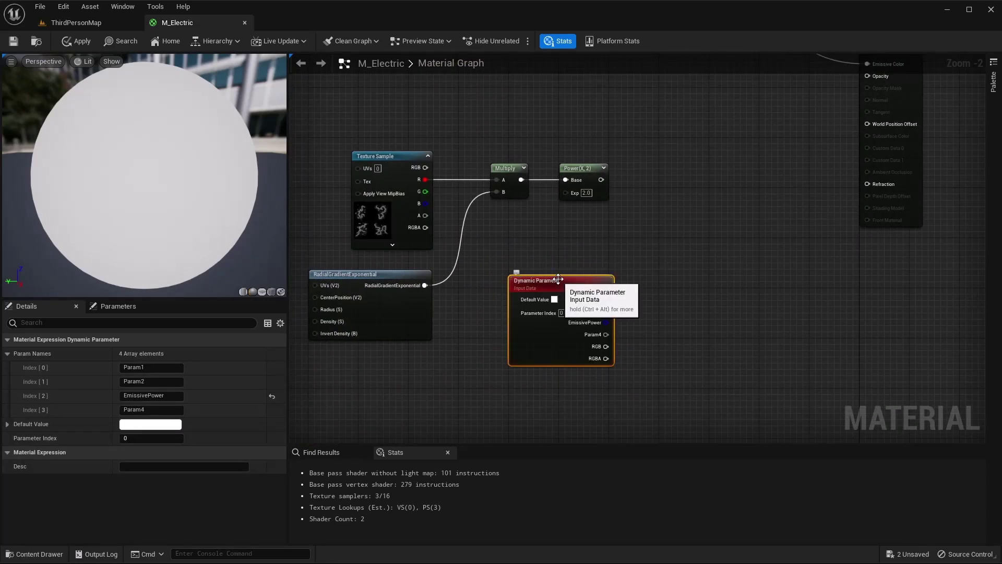
left_click_drag(559, 280, 514, 248)
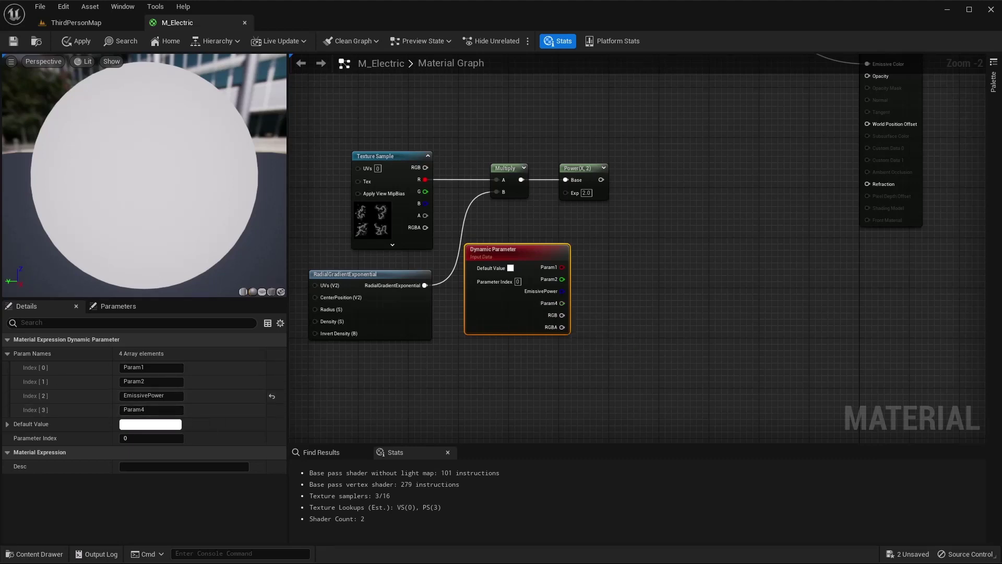
Name the duplicated node's fourth parameter OpacityPower and connect it to the exponent of the opacity branch's Power node
left_click(141, 410)
type("OpacityPower")
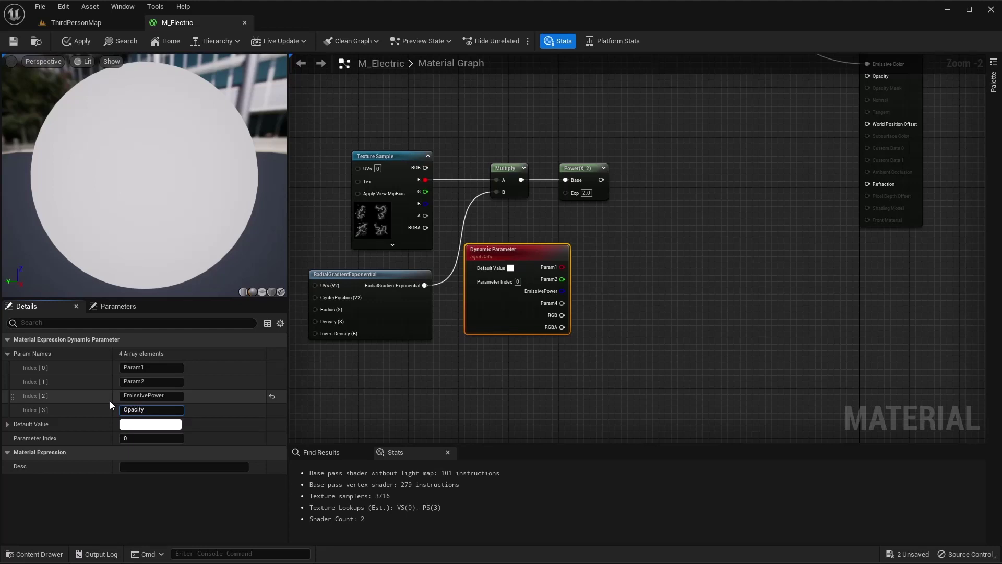
key("Return")
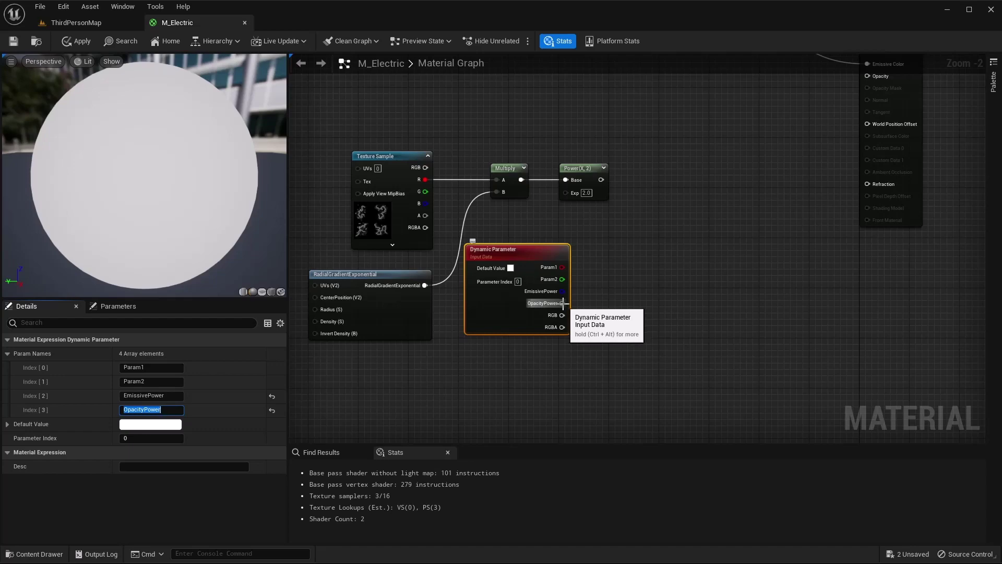
left_click_drag(563, 304, 566, 193)
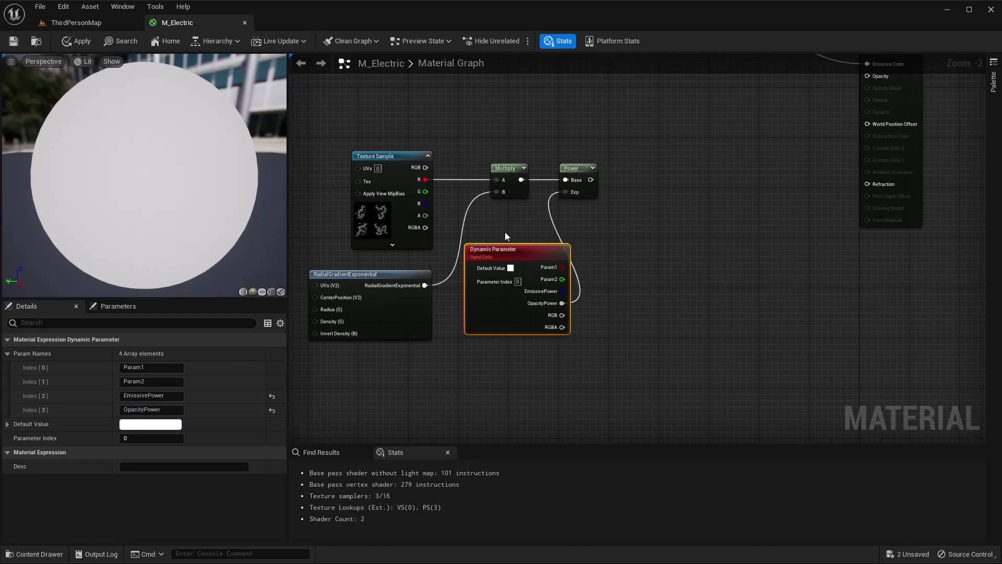
Move the whole lightning texture branch farther away from the M_Electric result node
scroll(650, 179, "down", 2)
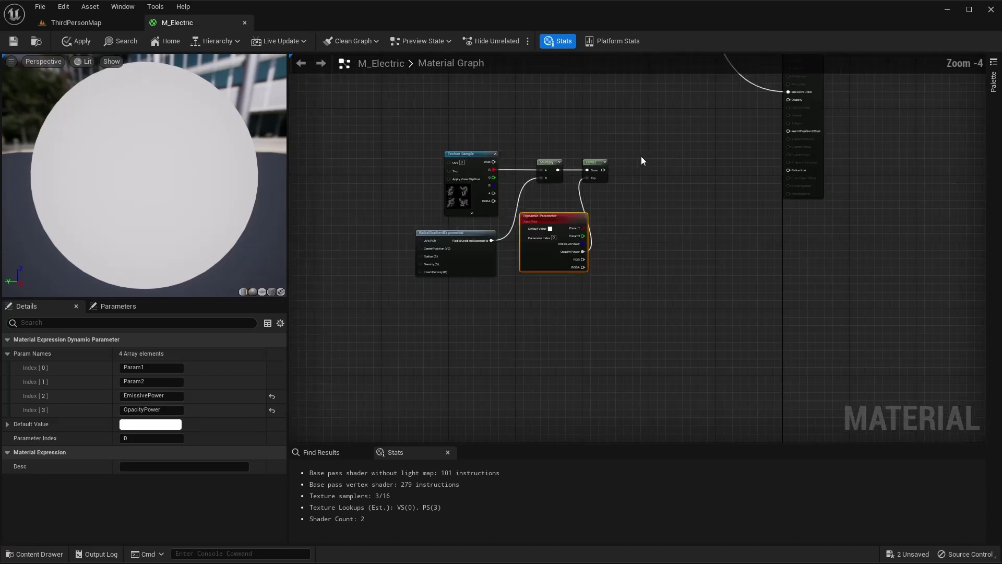
left_click_drag(642, 137, 452, 251)
left_click_drag(559, 217, 481, 207)
right_click_drag(597, 208, 548, 237)
Add a Saturate node fed by the opacity branch's Power output and align it beside the Power node
scroll(513, 193, "up", 4)
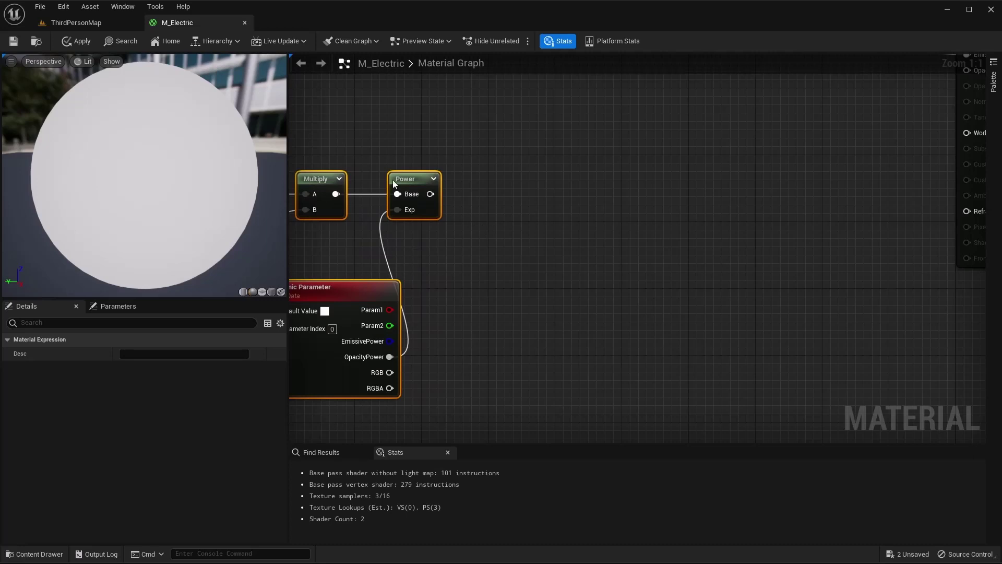
left_click_drag(431, 193, 483, 191)
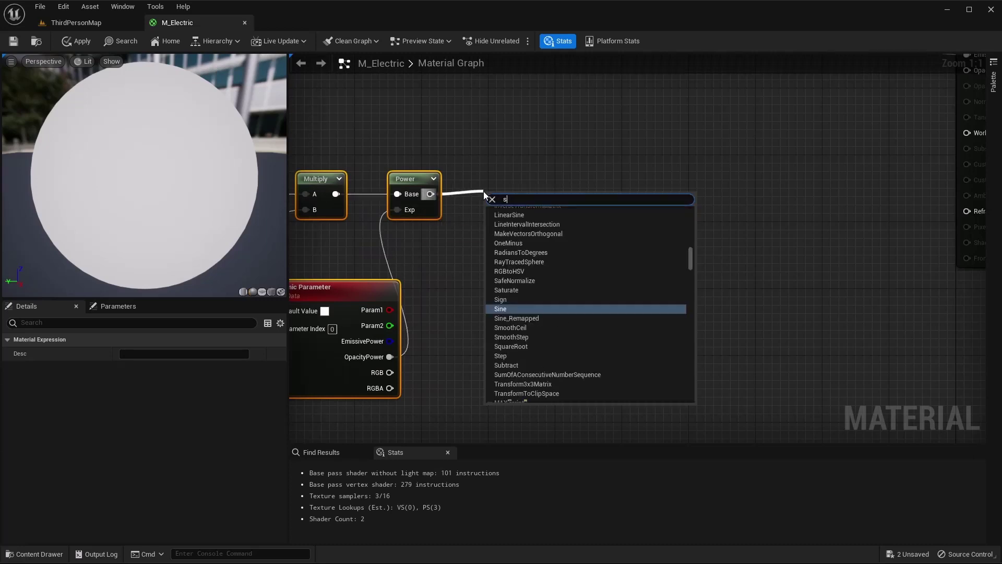
type("satu")
key("Return")
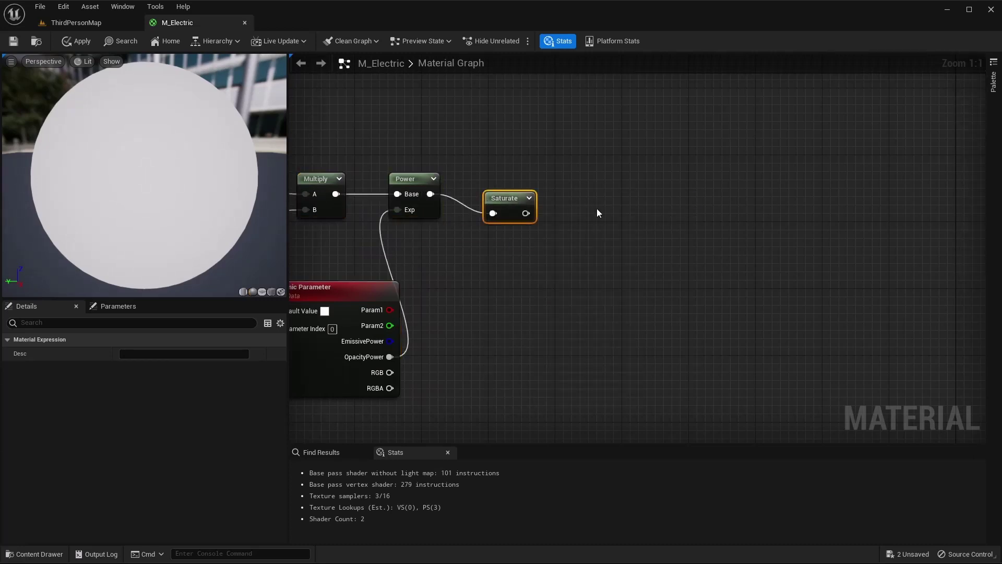
left_click_drag(499, 203, 486, 184)
Feed the Saturate output into input A of a new Multiply node placed in line with it, leaving a gap between them
right_click_drag(575, 239, 481, 231)
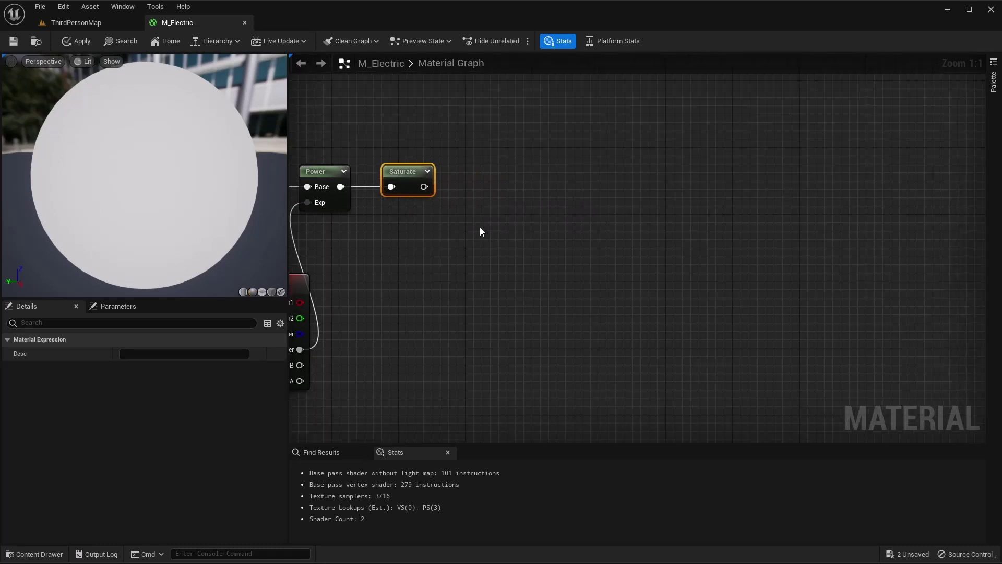
left_click_drag(425, 192, 507, 180)
type("multi")
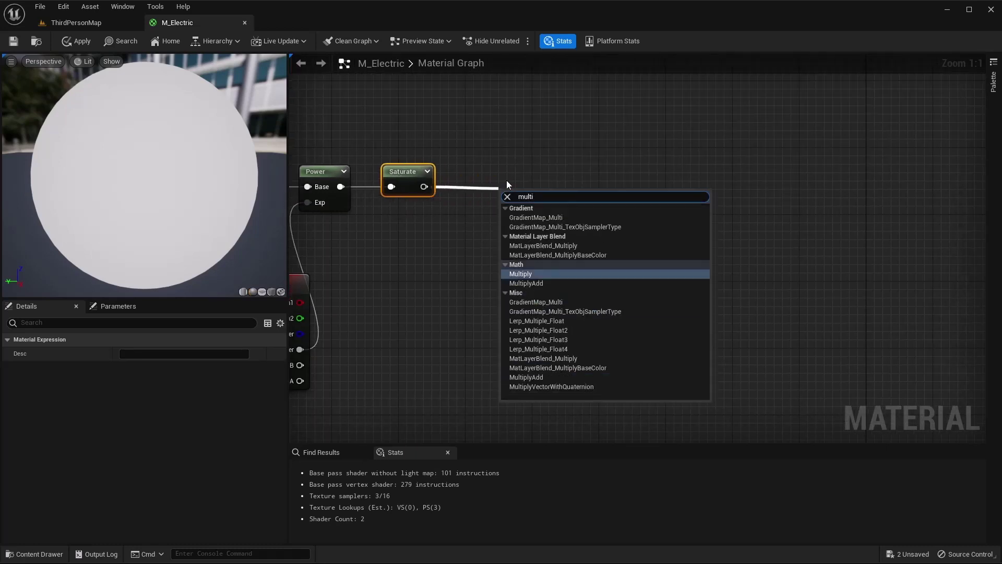
key("Return")
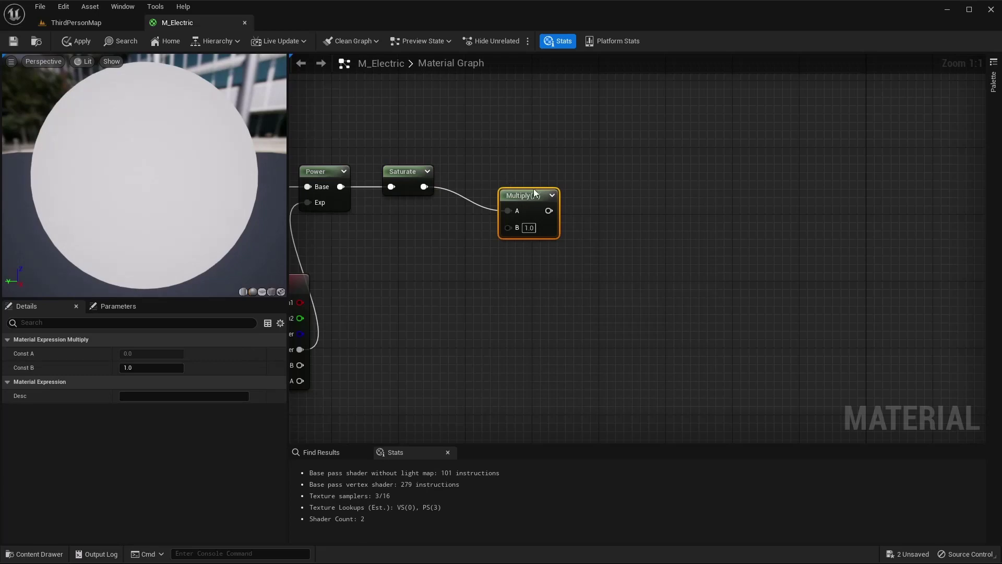
left_click_drag(528, 197, 579, 170)
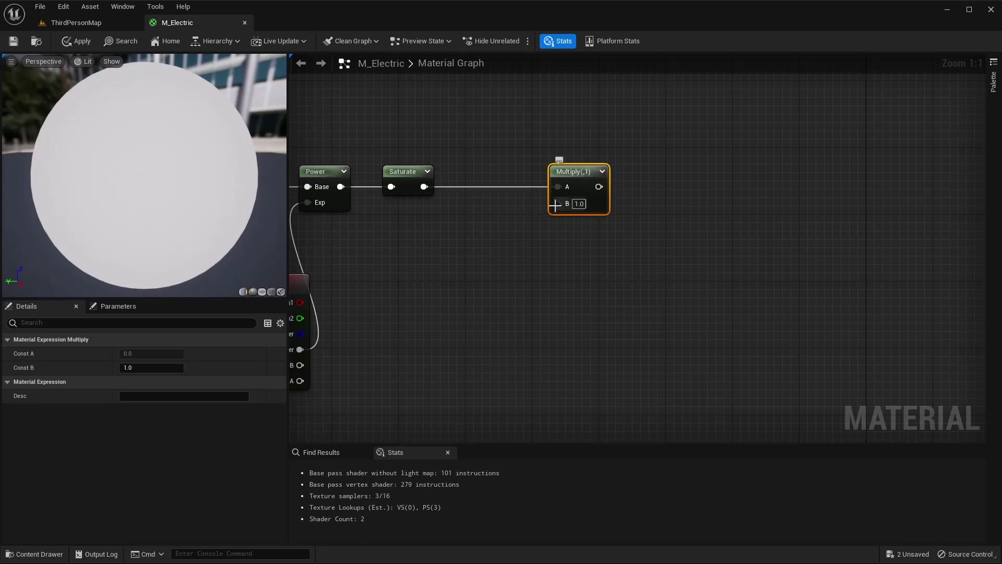
Add a Particle Color node below the new Multiply node and connect its alpha output to input B
left_click_drag(558, 204, 506, 233)
type("partic")
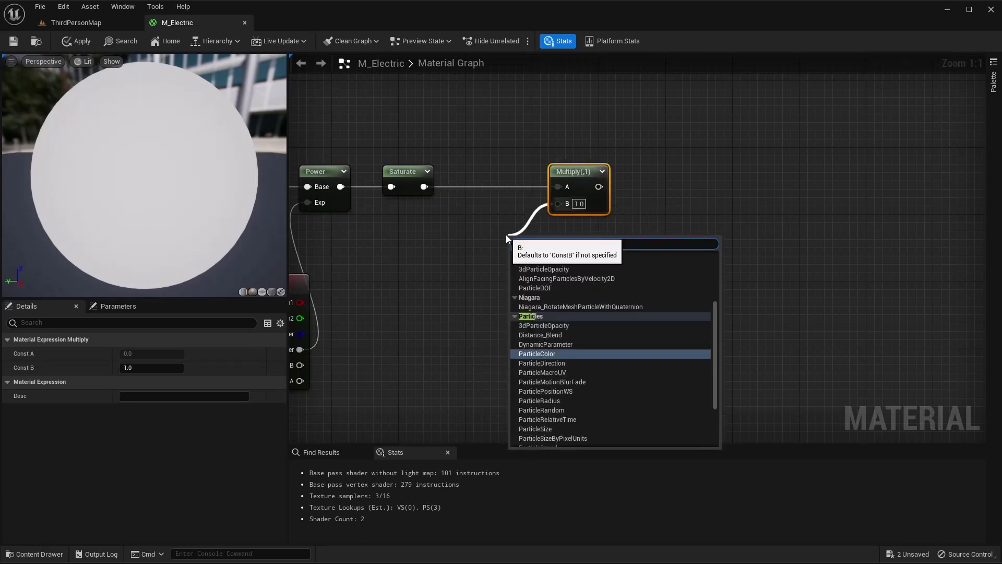
key("Return")
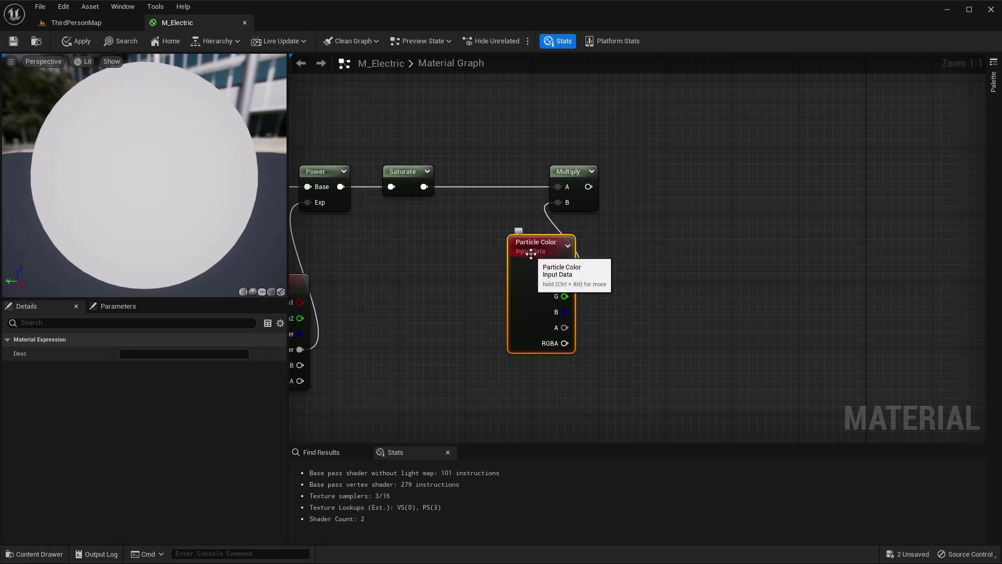
left_click_drag(531, 254, 463, 233)
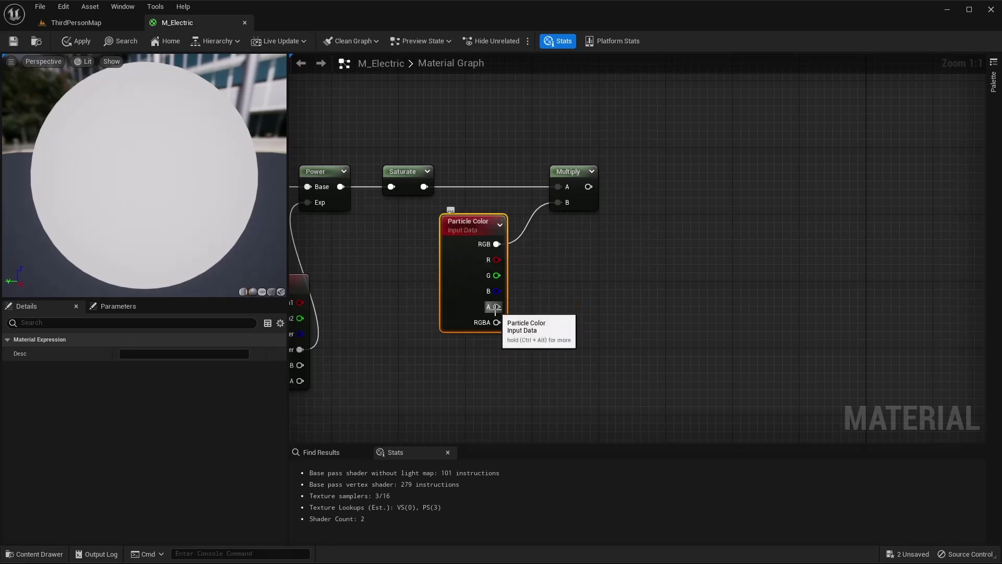
left_click_drag(495, 307, 558, 203)
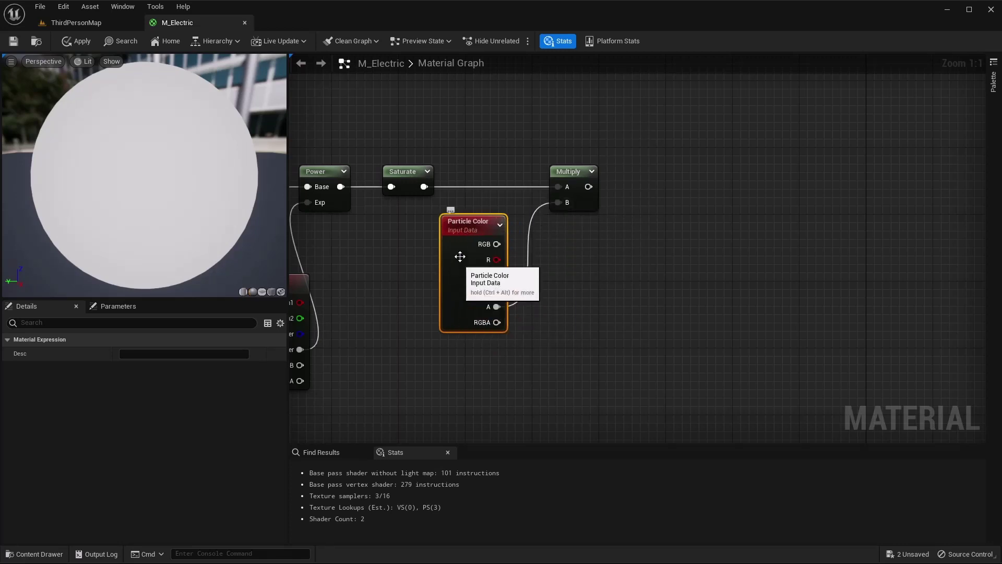
left_click_drag(460, 257, 494, 257)
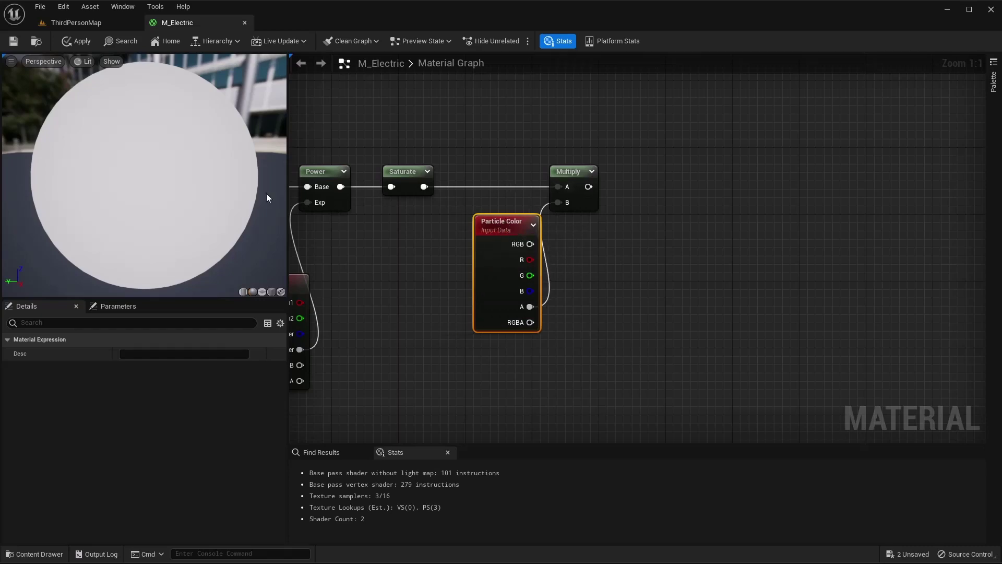
Feed the particle alpha Multiply output into a second Saturate node
right_click_drag(653, 245, 584, 249)
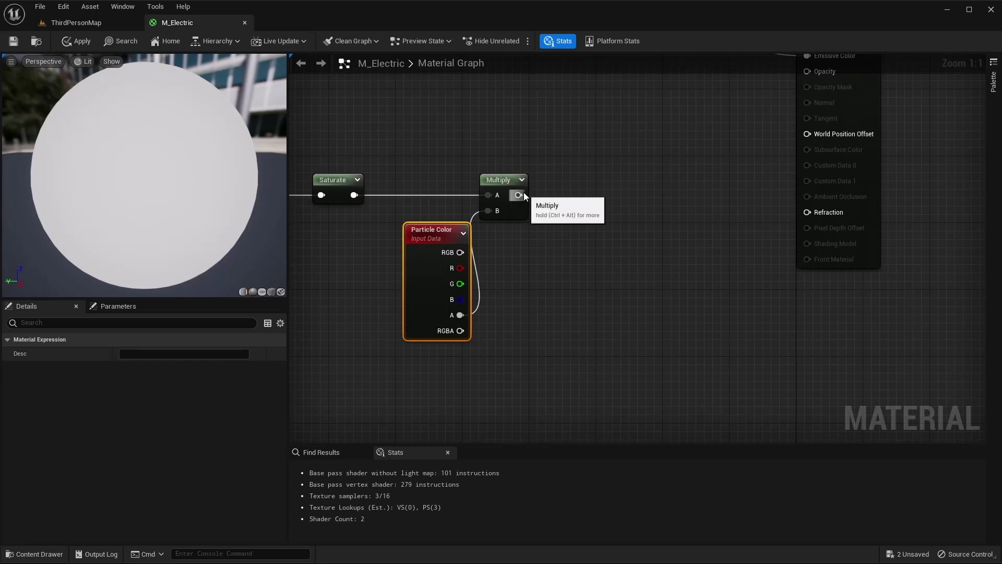
left_click_drag(519, 195, 571, 187)
type("satura")
key("Return")
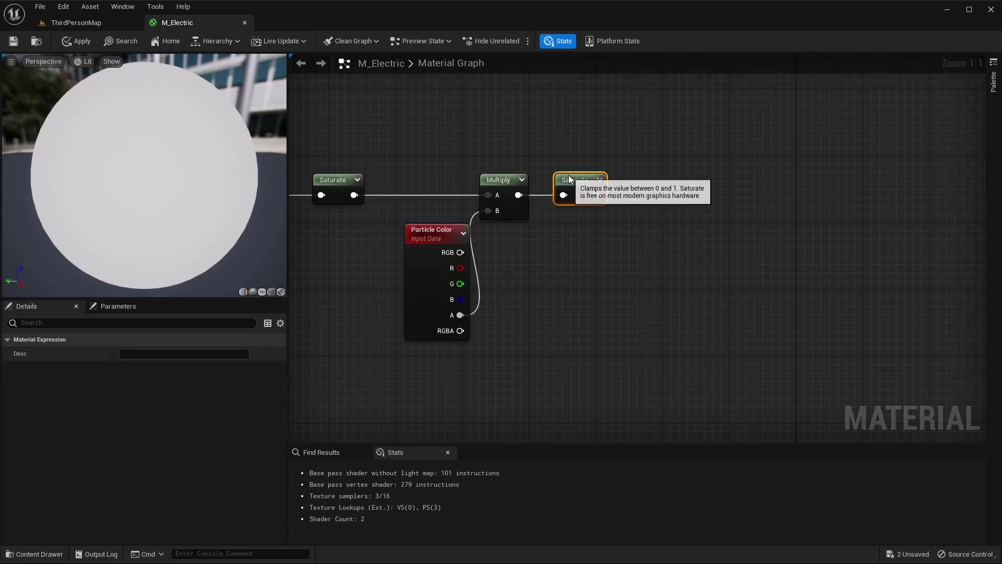
Add a Depth Fade node before the material result and connect the second Saturate to its Opacity input
right_click_drag(667, 235, 546, 230)
scroll(568, 227, "down", 2)
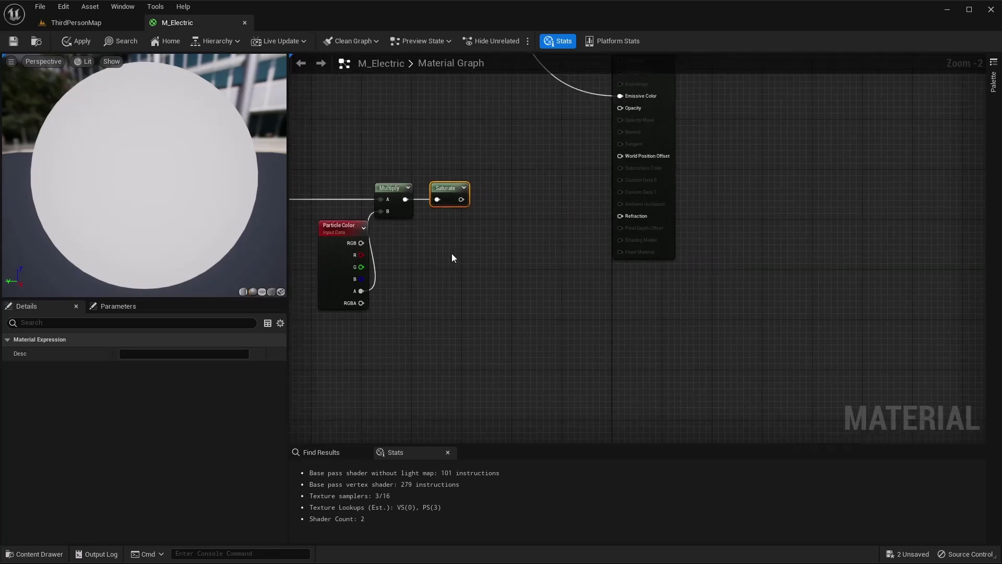
right_click(494, 183)
type("depth")
key("Return")
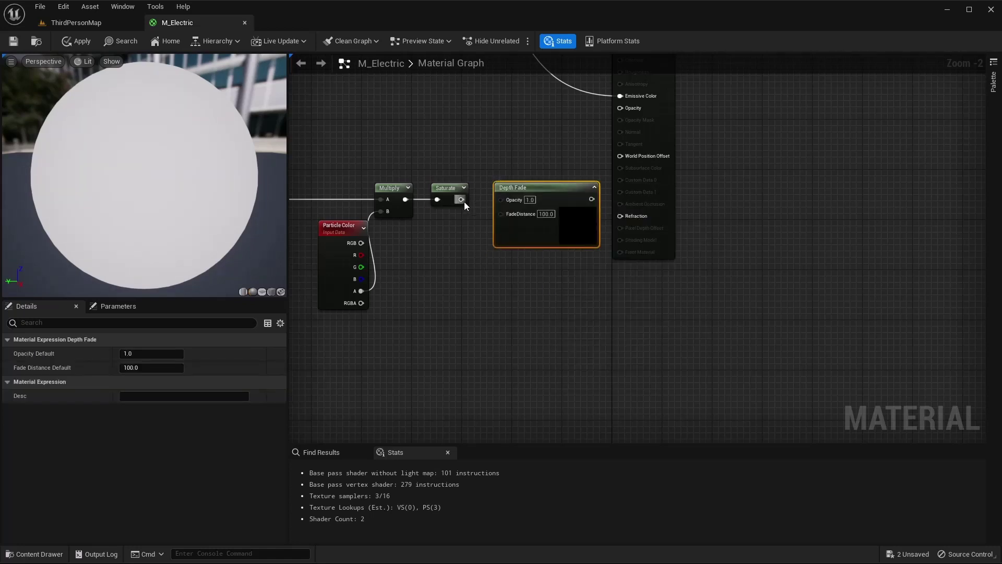
left_click_drag(461, 200, 502, 200)
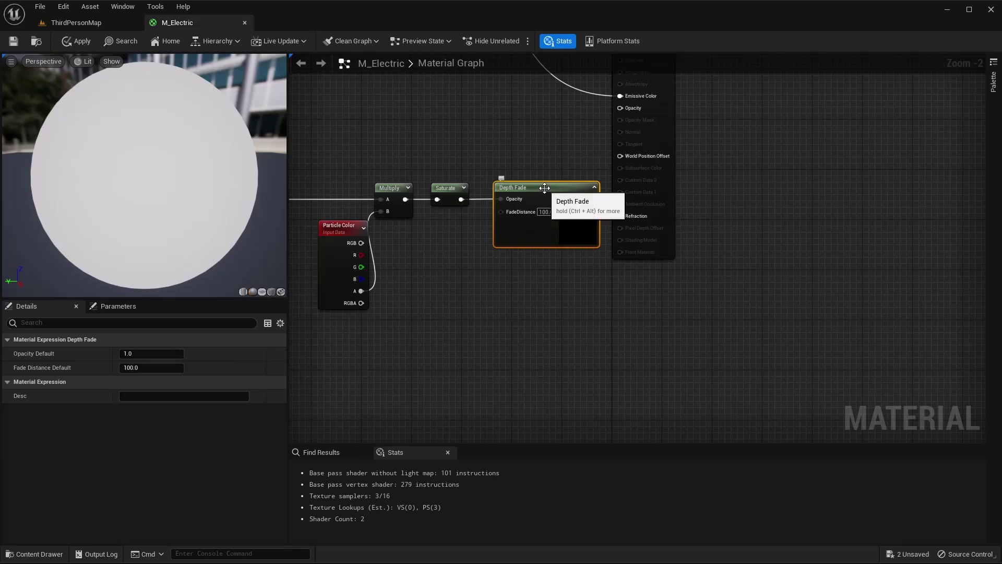
Set the Depth Fade node's fade distance to 50 and connect its output to the material's Opacity
left_click_drag(546, 188, 526, 188)
left_click(526, 212)
type("50")
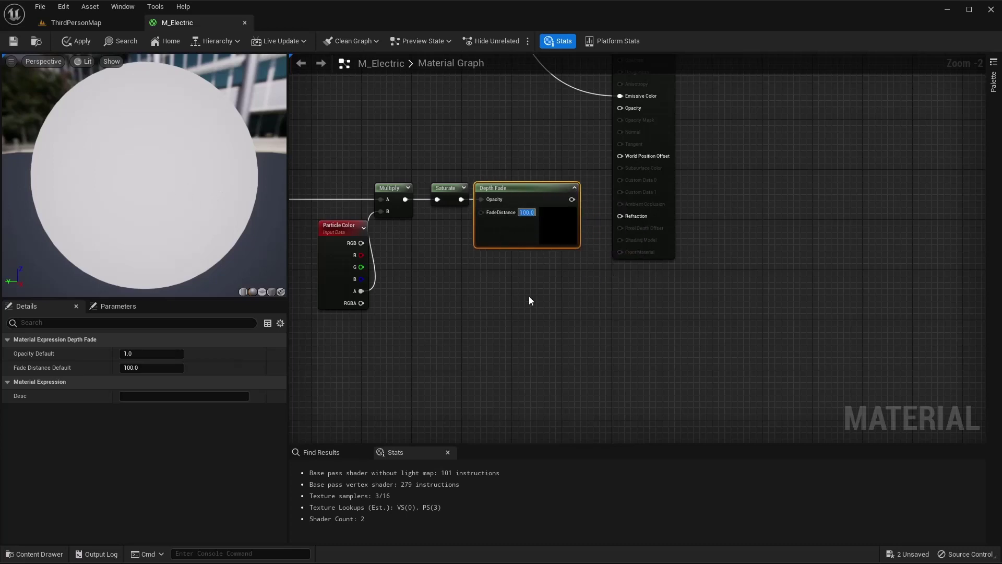
key("Return")
left_click_drag(569, 199, 620, 108)
left_click_drag(522, 191, 528, 190)
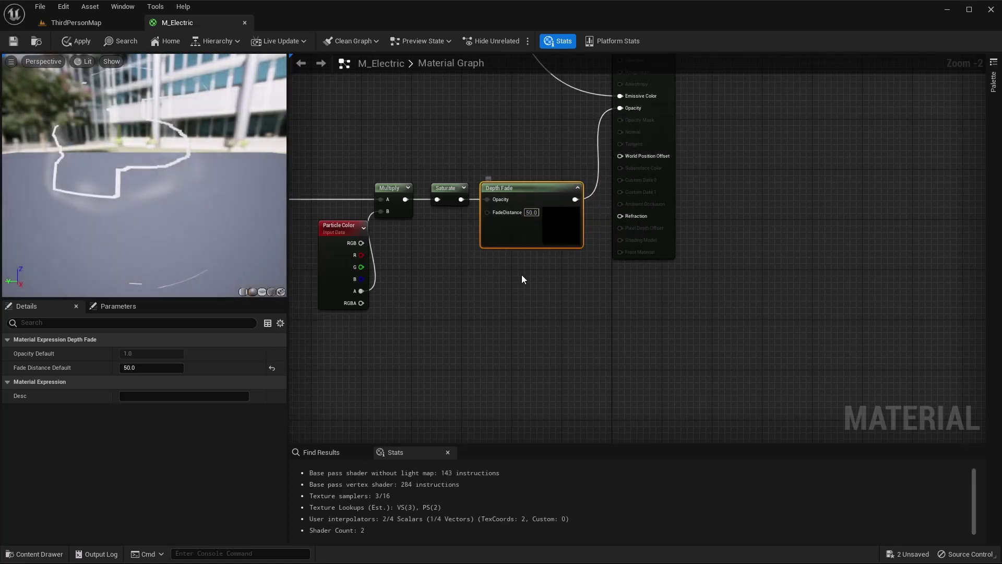
Try Depth Fade distances of 1, 5, 500 and 5000, then restore the distance to 50
left_click(531, 212)
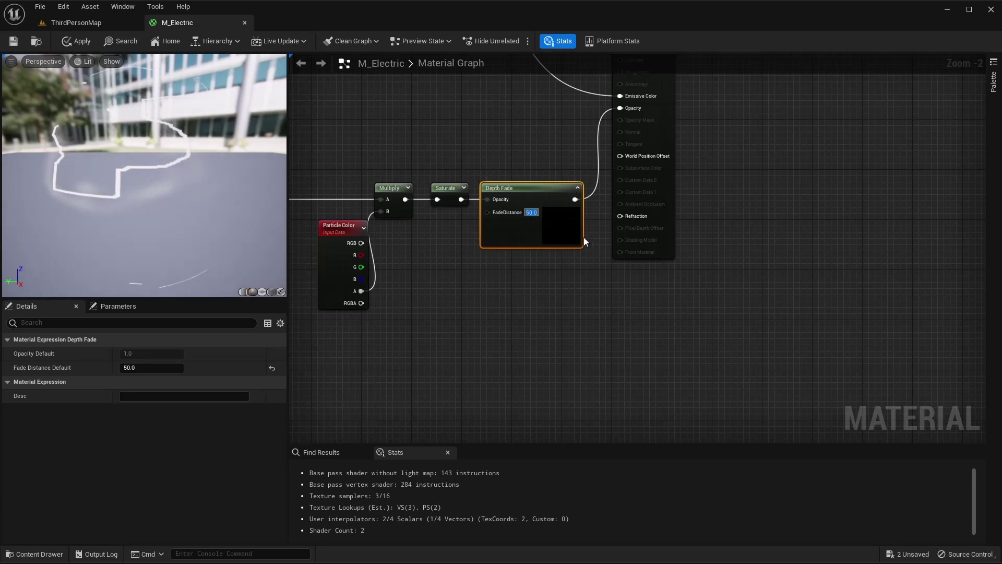
type("1")
key("Return")
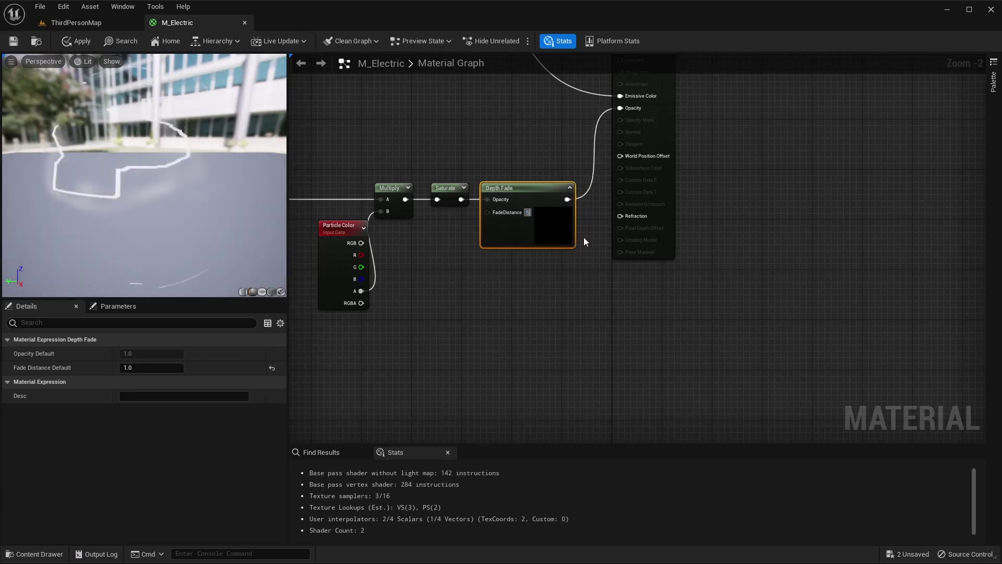
type("5")
key("Return")
type("500")
key("Return")
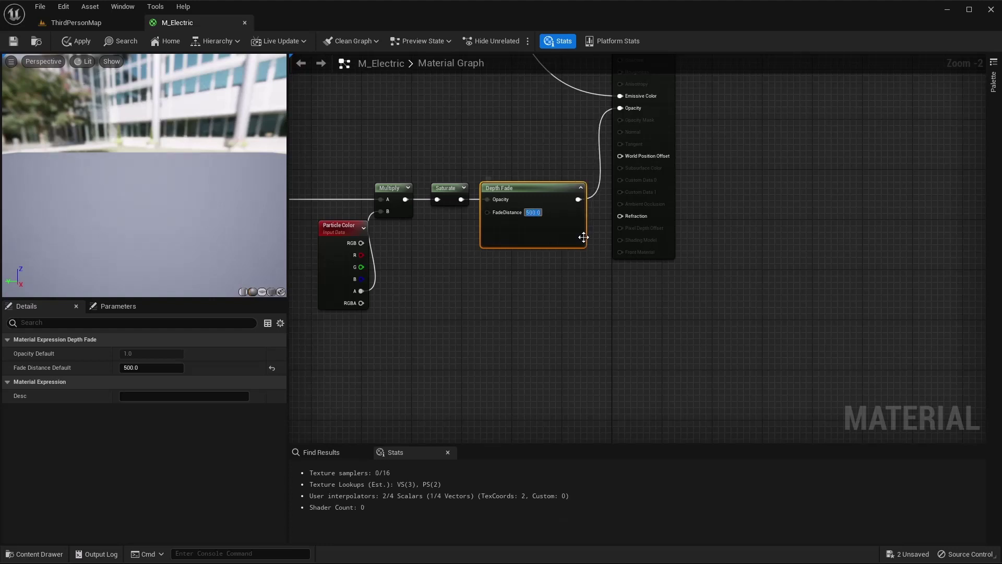
type("5000")
key("Return")
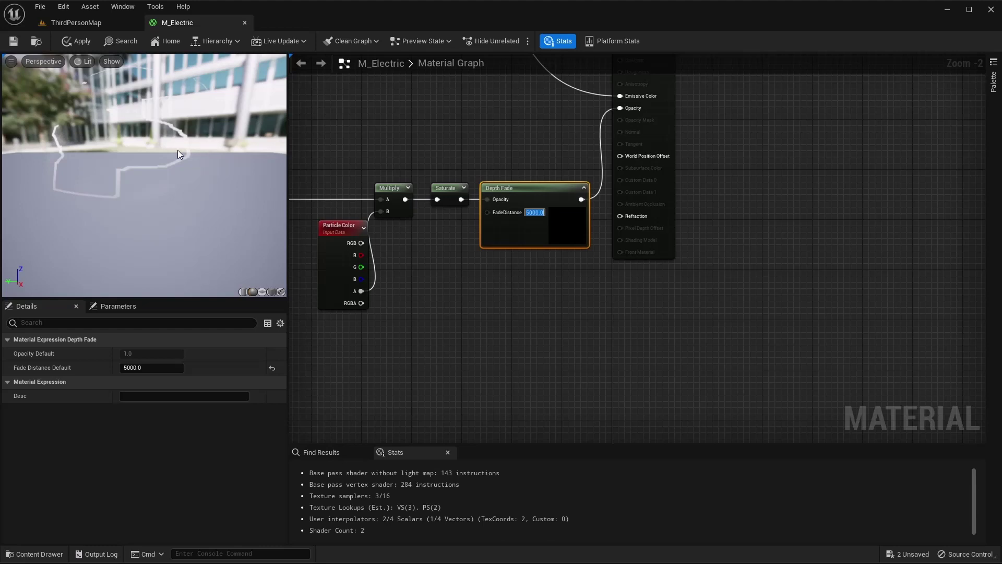
type("50")
key("Return")
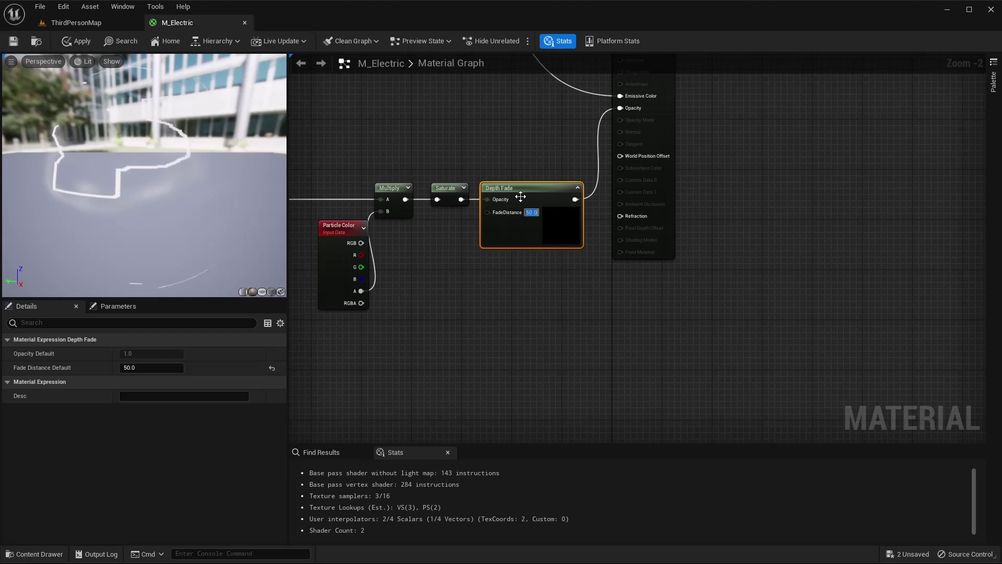
Shift the Depth Fade node slightly closer to the material result and apply the material changes
left_click_drag(533, 193, 539, 192)
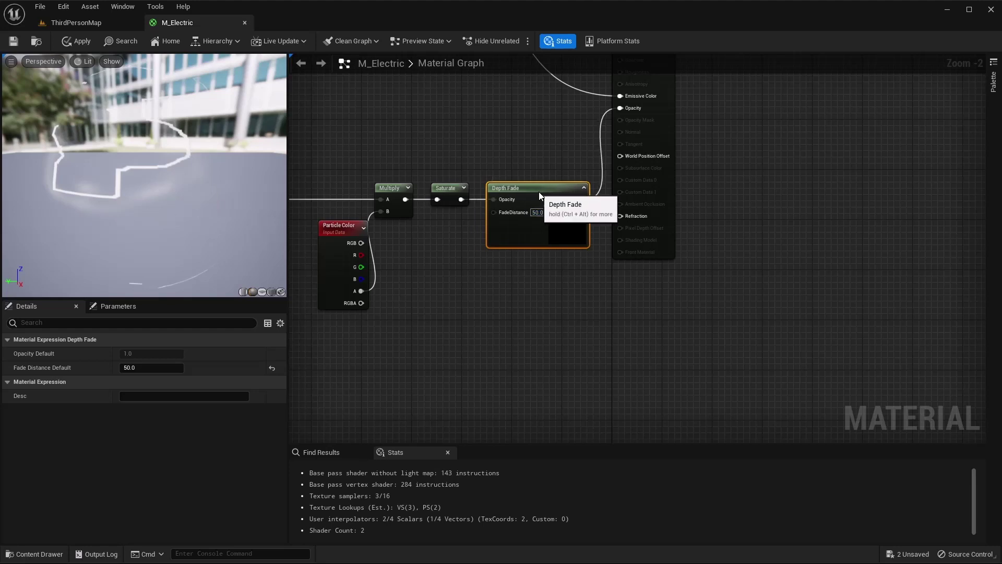
left_click(83, 44)
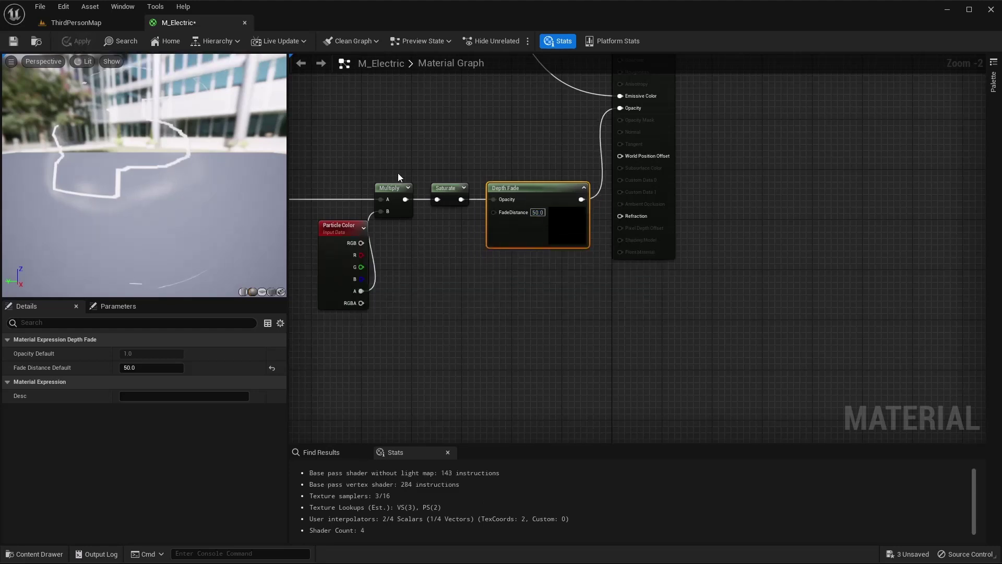
Add a Texture Coordinate node in the empty space before the lightning Texture Sample
scroll(401, 171, "down", 3)
right_click_drag(378, 163, 637, 154)
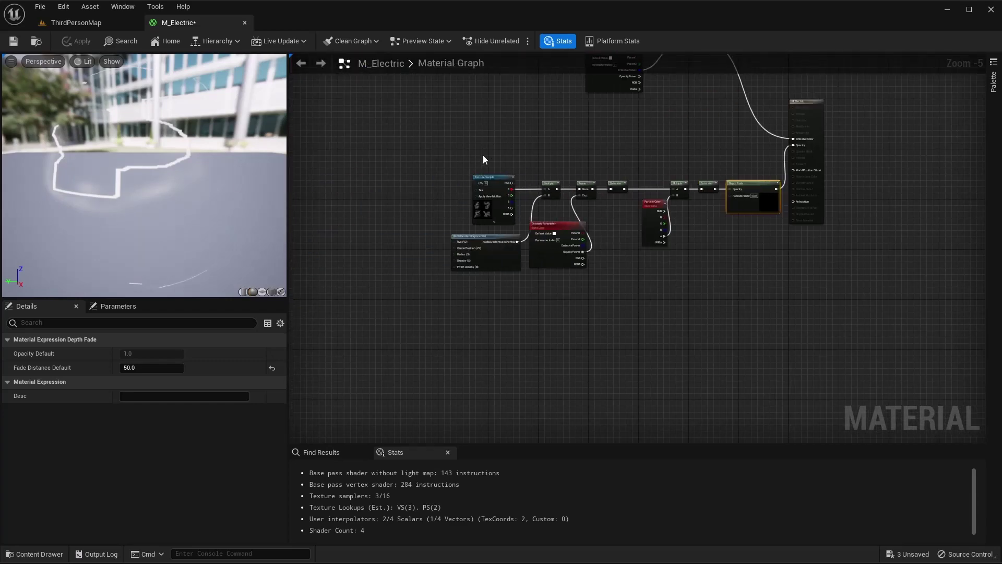
scroll(484, 155, "up", 6)
right_click_drag(445, 222, 585, 221)
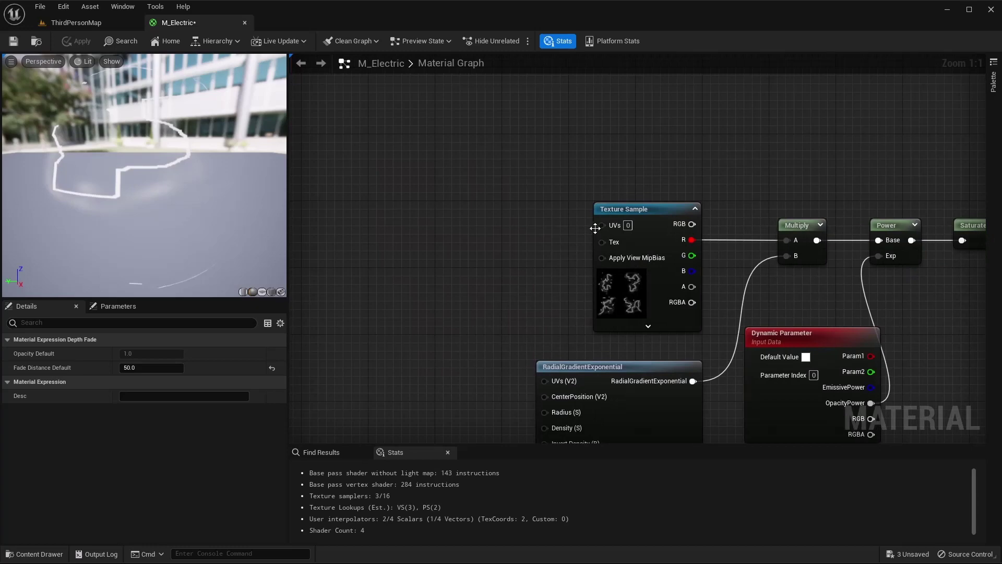
right_click(358, 197)
type("text")
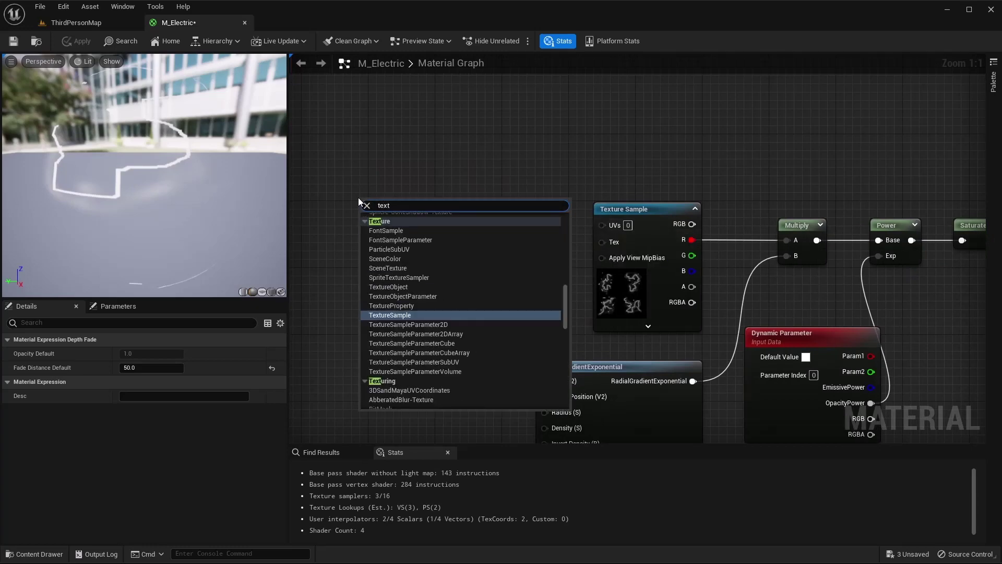
key("BackSpace")
type("co")
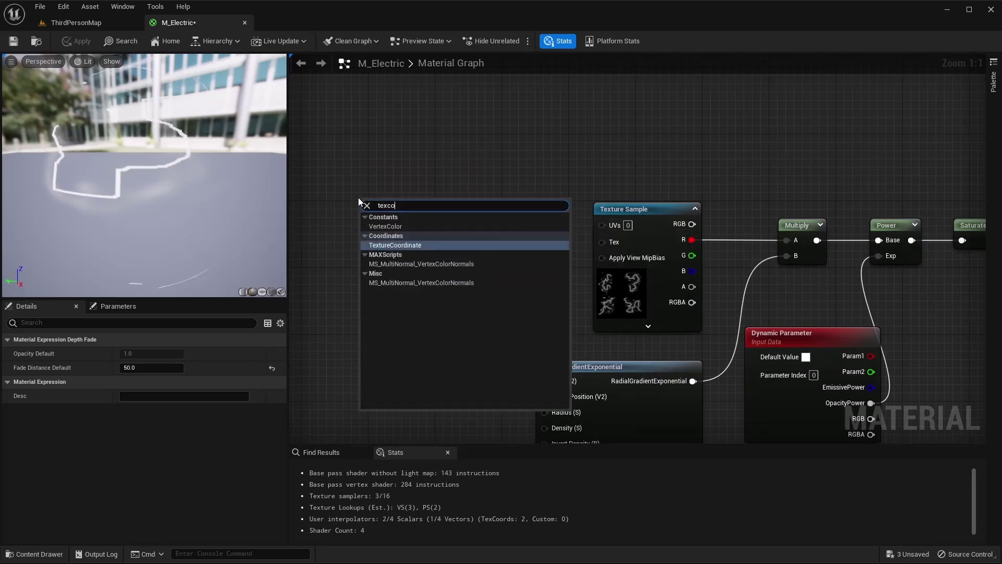
key("Return")
Feed the Texture Coordinate into a new Panner node and connect the Panner to the lightning Texture Sample's UVs
left_click_drag(415, 203, 469, 212)
type("panner")
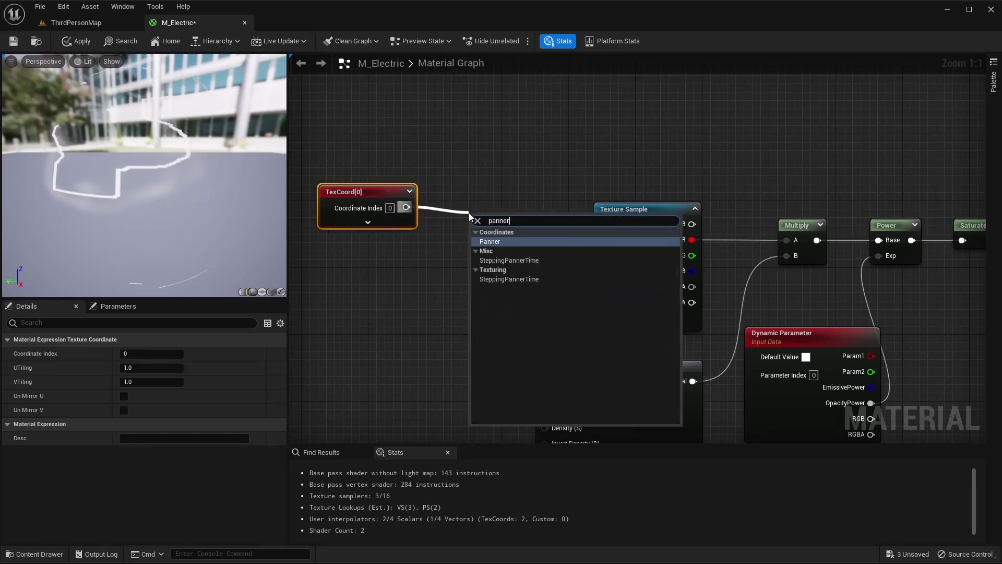
key("Return")
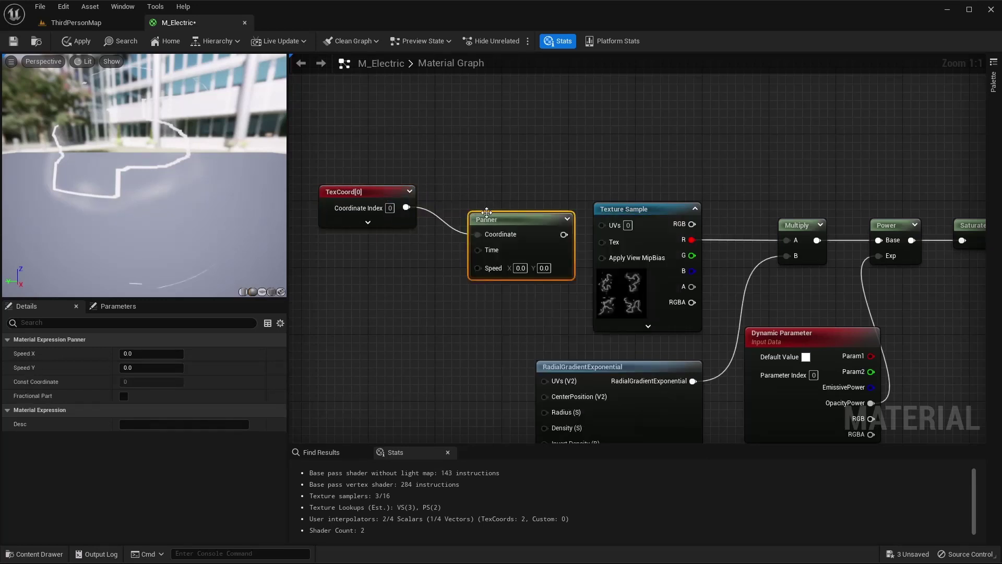
left_click_drag(516, 217, 602, 223)
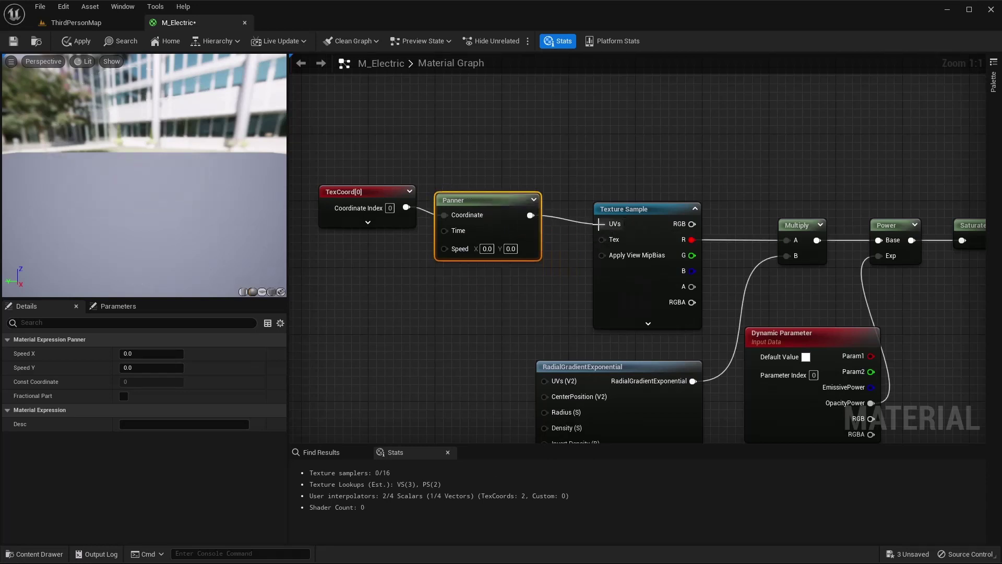
Add another Dynamic Parameter node below the Texture Coordinate and Panner nodes
right_click_drag(481, 307, 551, 259)
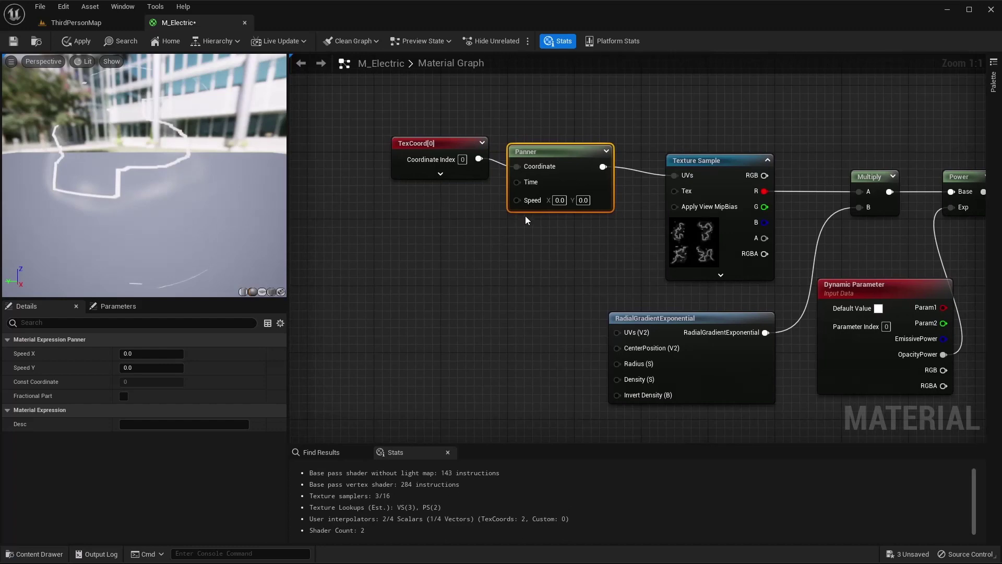
right_click(367, 290)
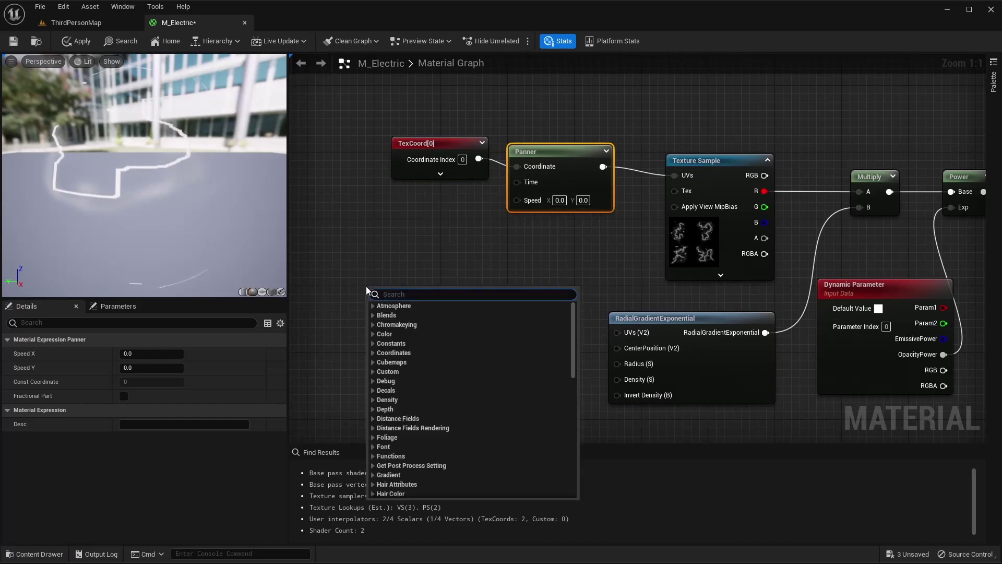
type("ynam")
key("Return")
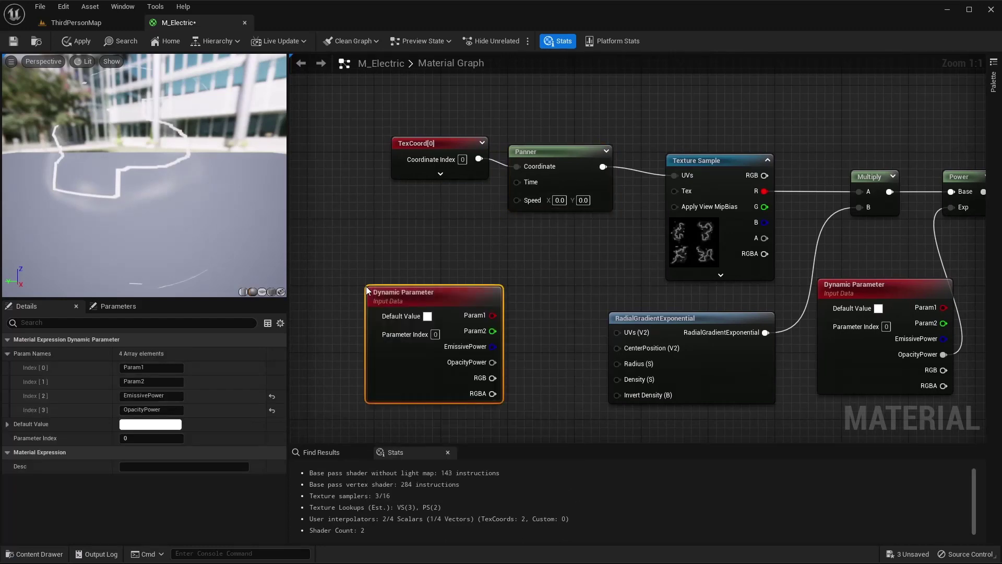
Shift the new Dynamic Parameter node farther from the Panner and set the Panner's speed to 0.1 in both X and Y
left_click_drag(404, 293, 370, 268)
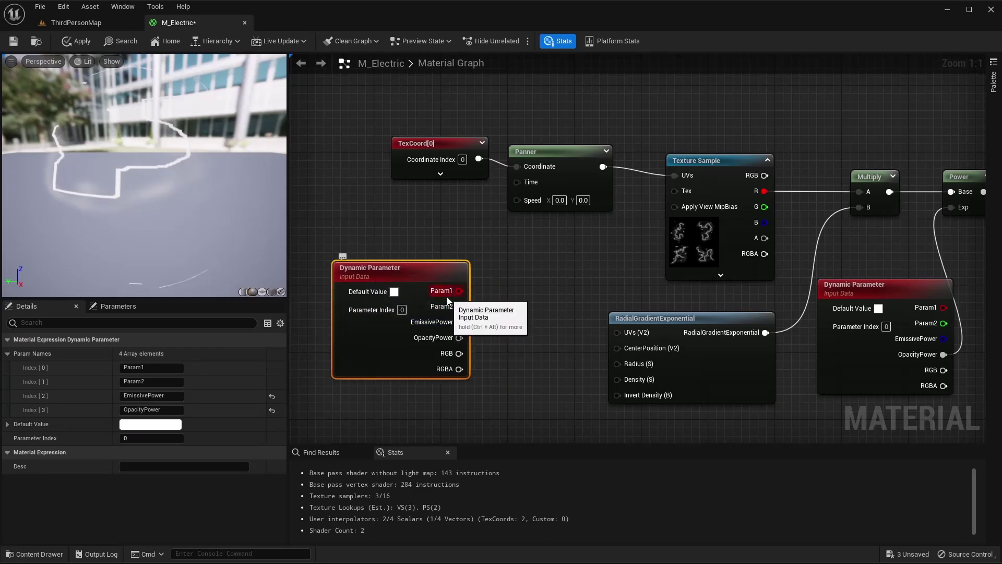
left_click(559, 200)
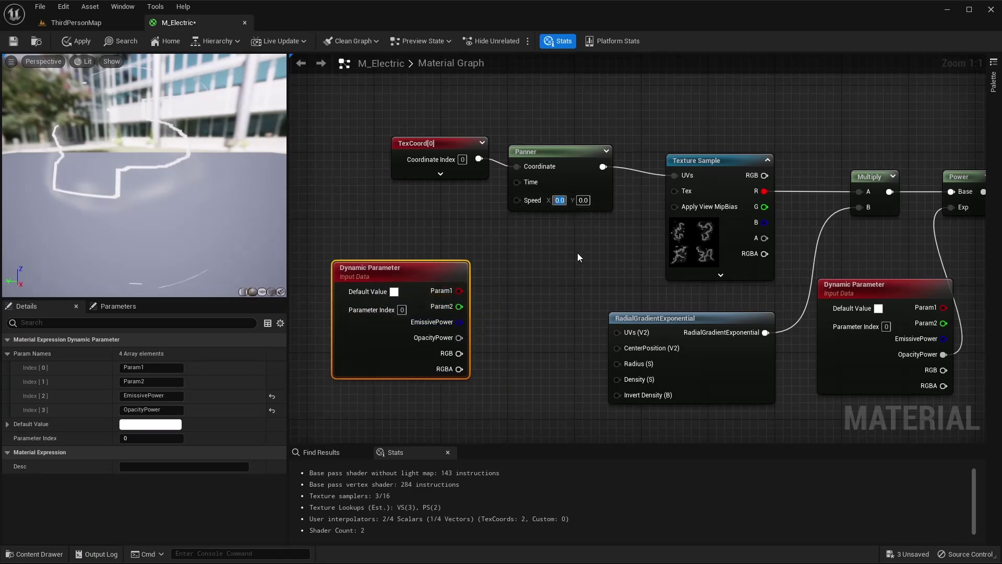
type("0.1")
key("Tab")
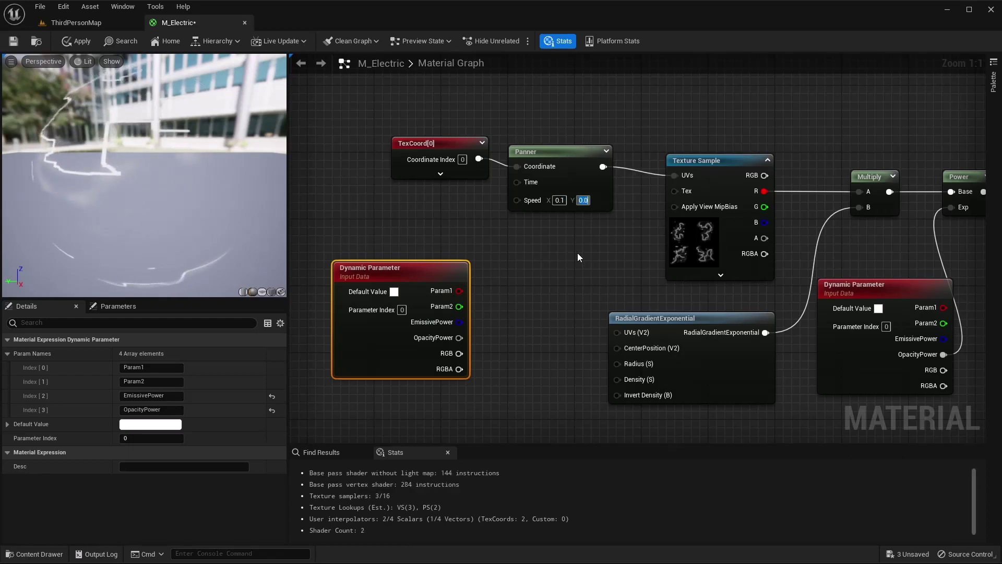
type("0.1")
key("Return")
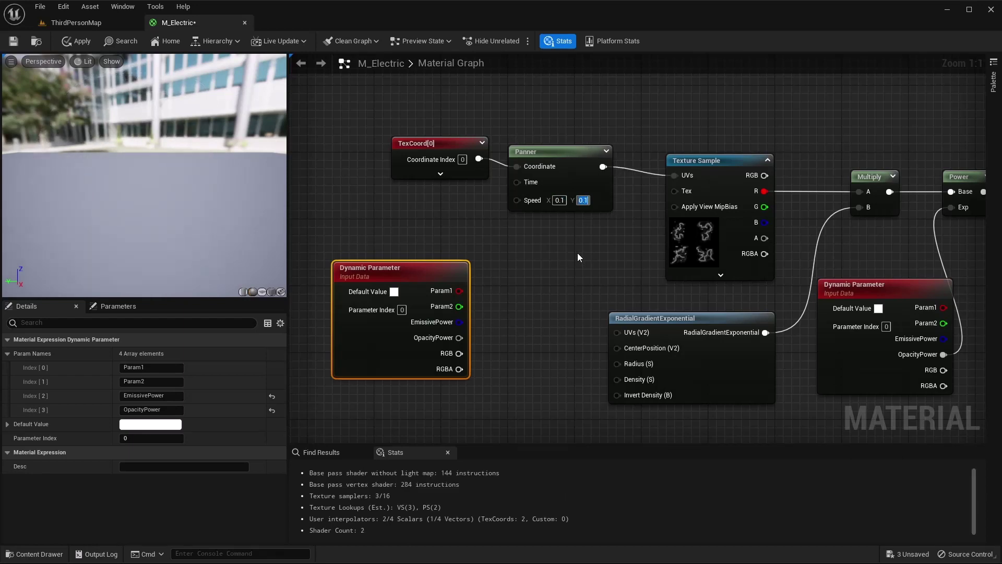
Move the Texture Coordinate node up, add a Constant node with value 1 and connect it to the Panner's Time input
left_click_drag(429, 146, 413, 113)
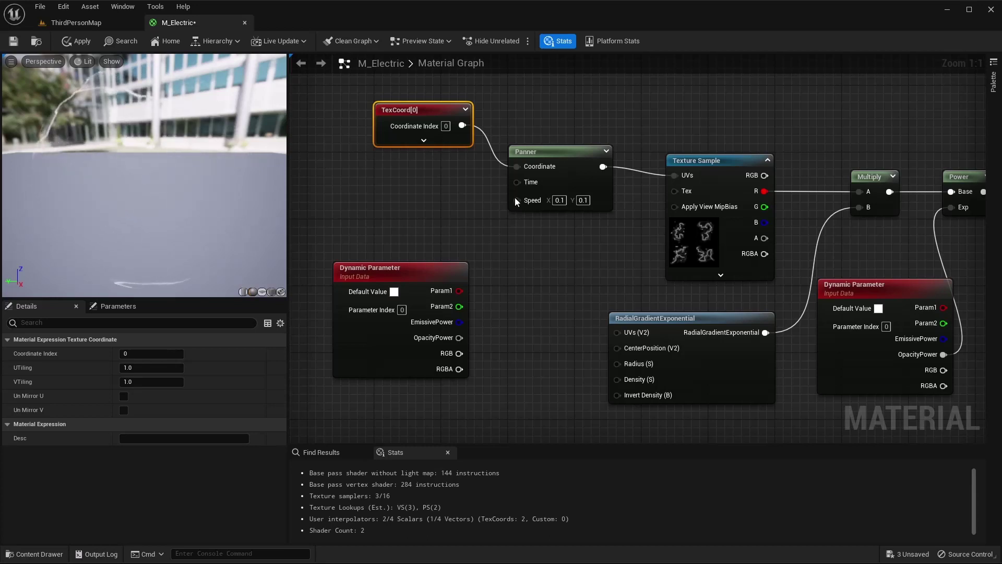
left_click_drag(517, 181, 484, 180)
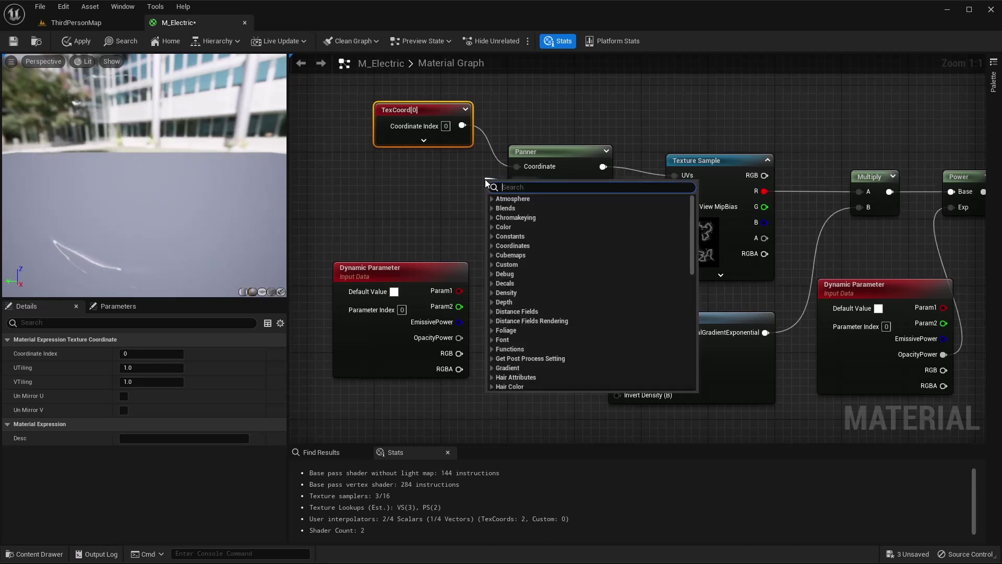
left_click(461, 180)
key("1")
left_click(465, 185)
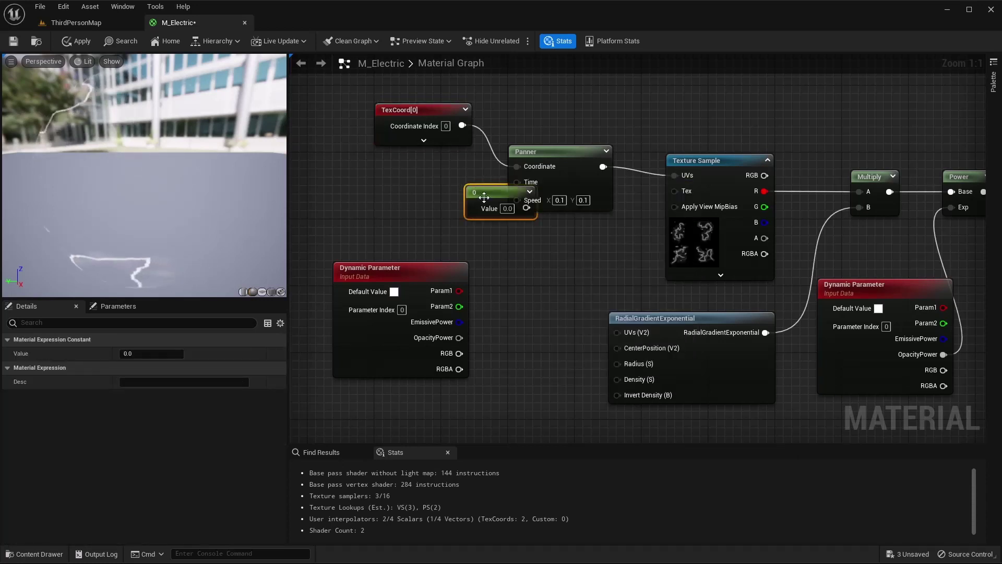
left_click_drag(488, 191, 516, 182)
double_click(434, 184)
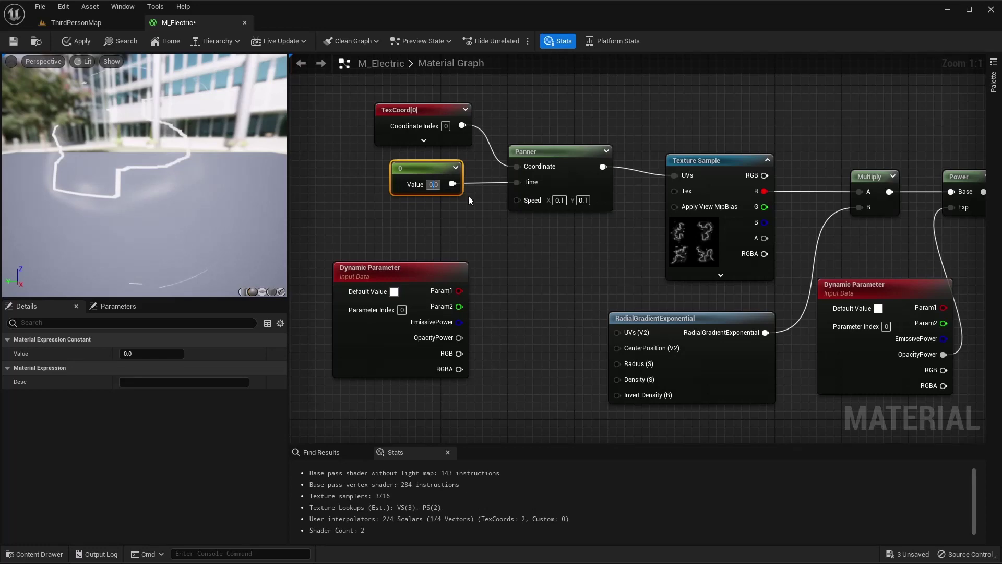
type("1")
key("Return")
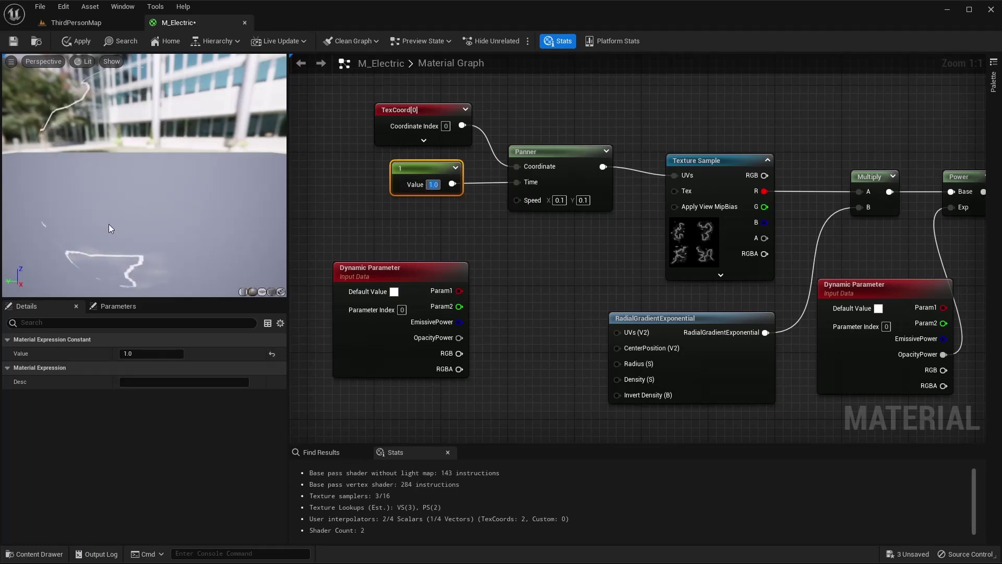
Set the Panner's X speed to 2 and move the Dynamic Parameter node farther away to free space beside it
right_click_drag(193, 178, 193, 204)
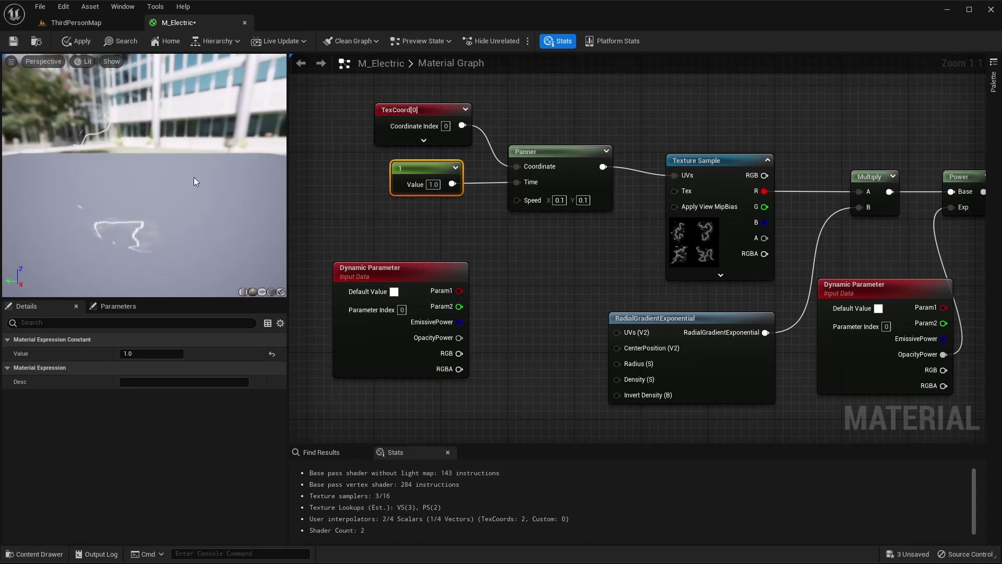
left_click_drag(193, 178, 219, 188)
mouse_move(143, 175)
left_mouse_down()
mouse_move(136, 154)
mouse_move(151, 172)
left_mouse_up()
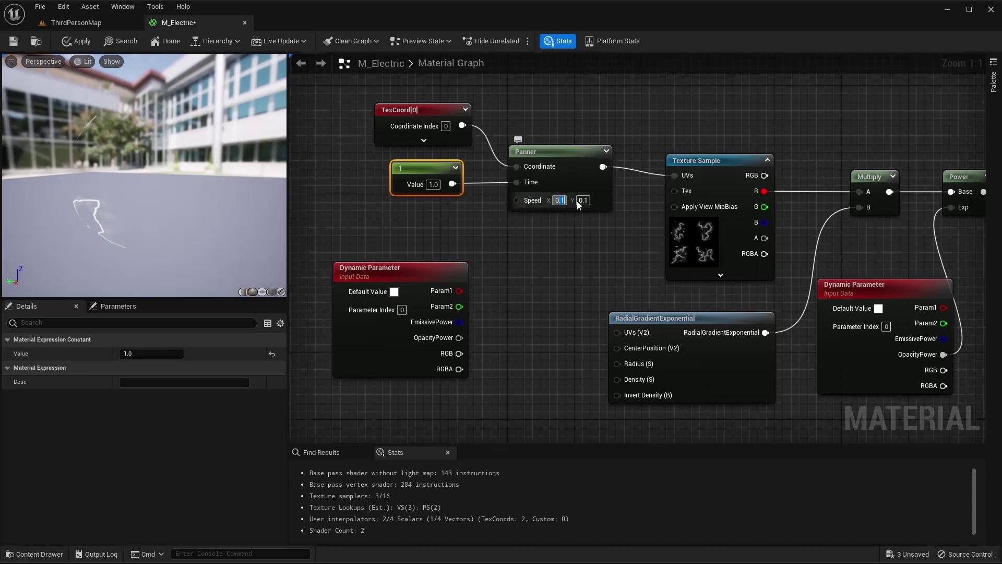
type("2")
key("Return")
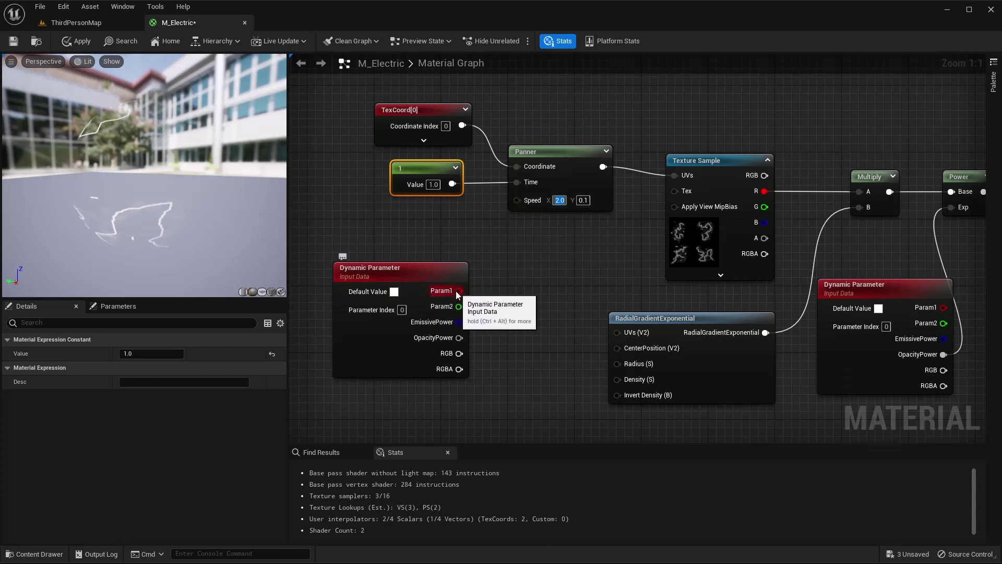
left_click_drag(435, 280, 359, 247)
right_click(431, 258)
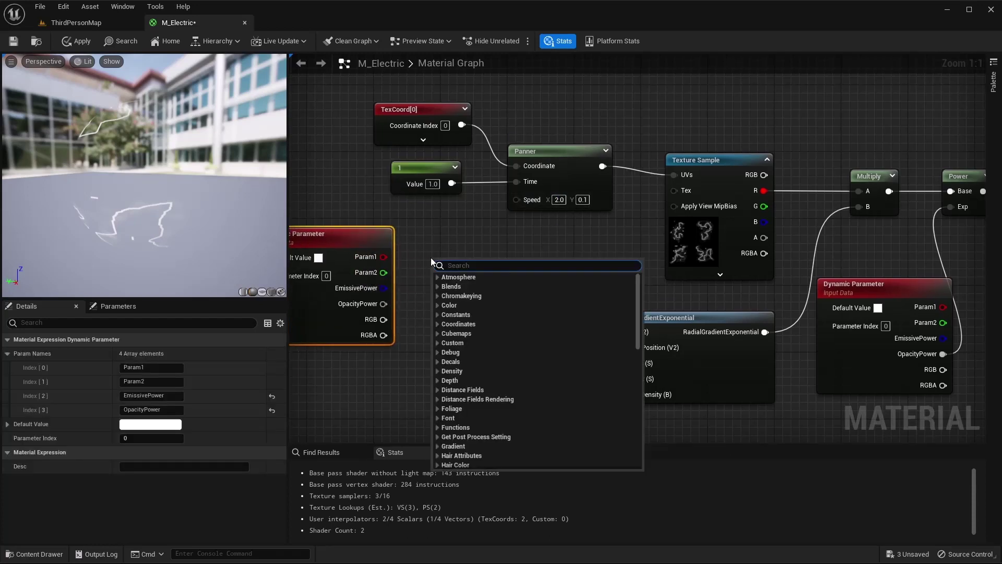
type("append")
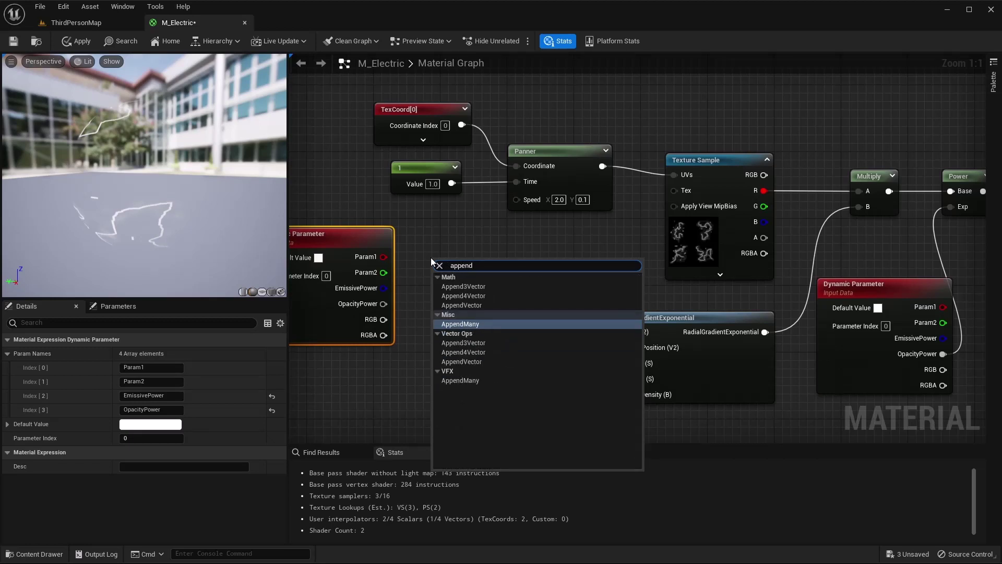
key("Return")
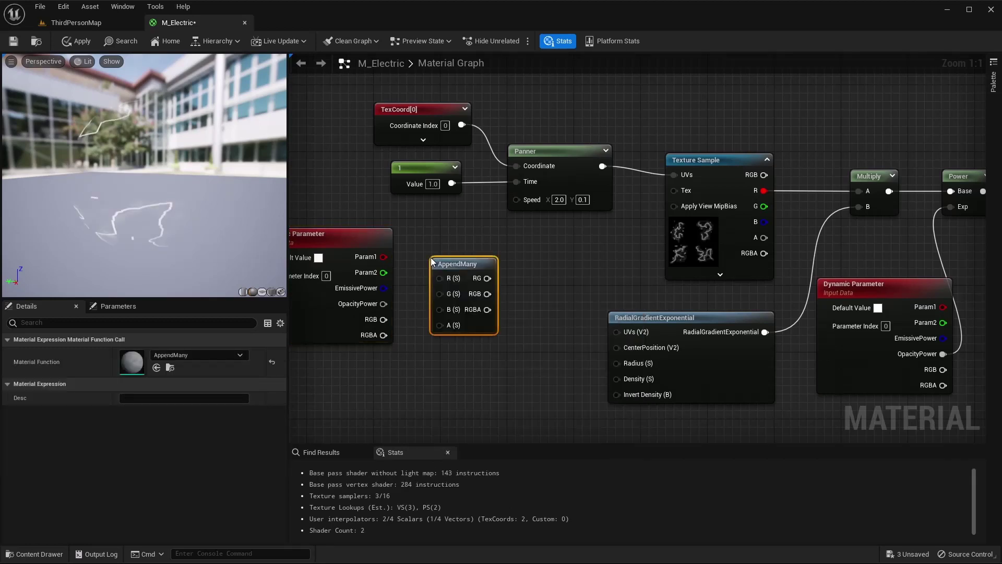
key("Delete")
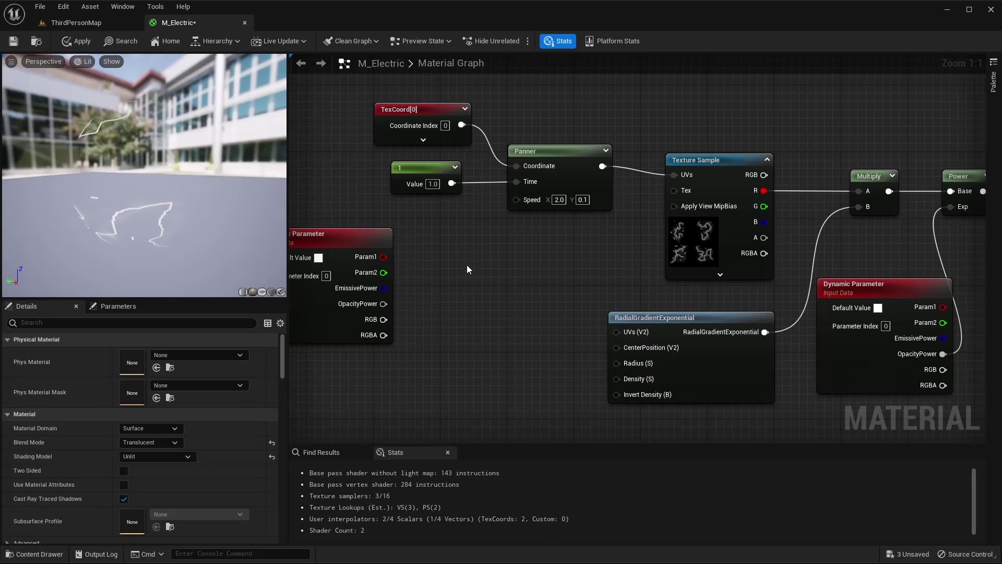
Add an AppendVector node feeding the Panner's Speed input, and connect the Dynamic Parameter's Param1 to A and Param2 to B
left_click_drag(516, 200, 451, 239)
type("appen")
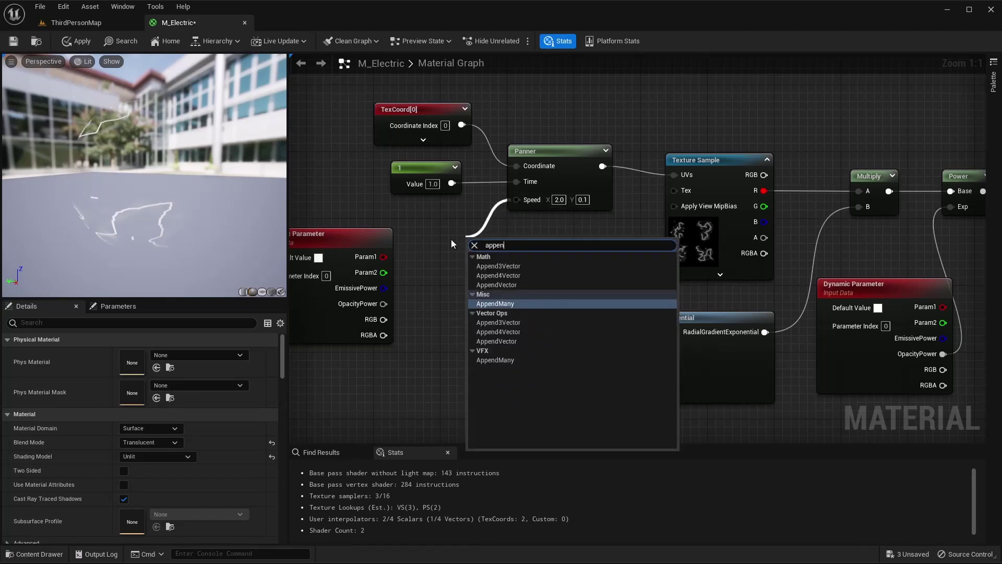
key("Down")
key("Down")
key("Down")
key("Return")
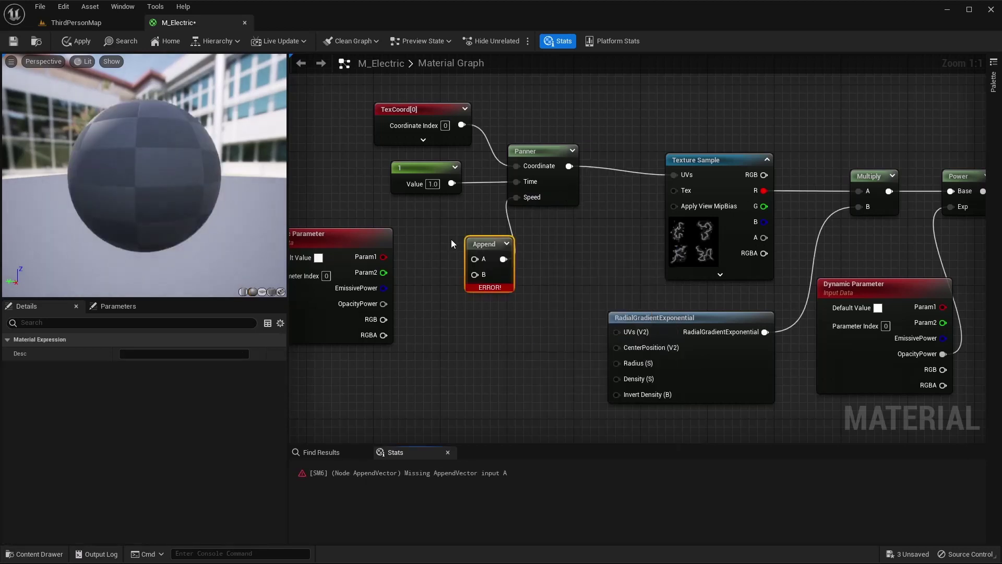
left_click_drag(482, 244, 464, 226)
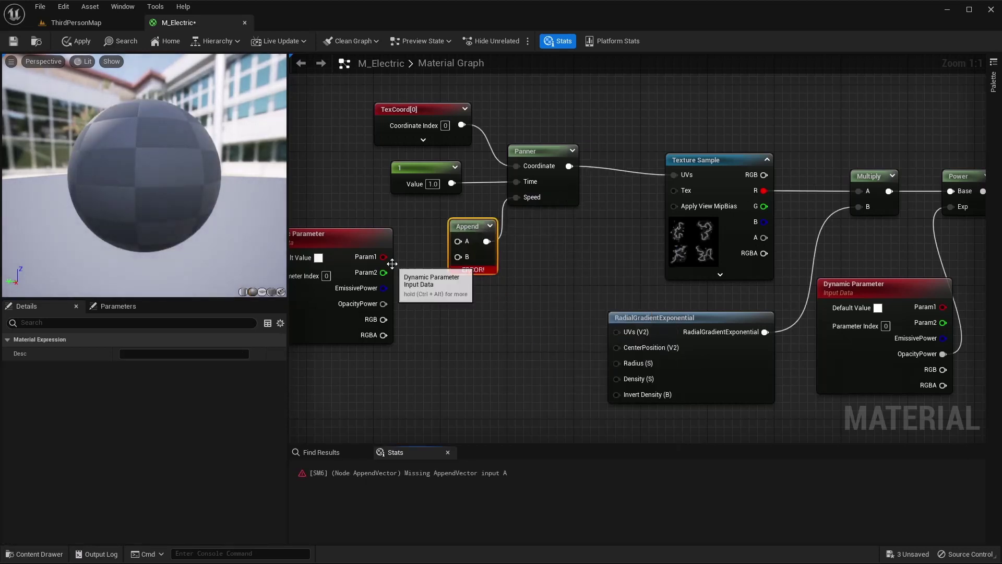
left_click_drag(389, 256, 459, 241)
left_click_drag(386, 273, 458, 256)
Rename the first parameter of the Dynamic Parameter node feeding the Append node as UOffset
right_click_drag(365, 253, 449, 231)
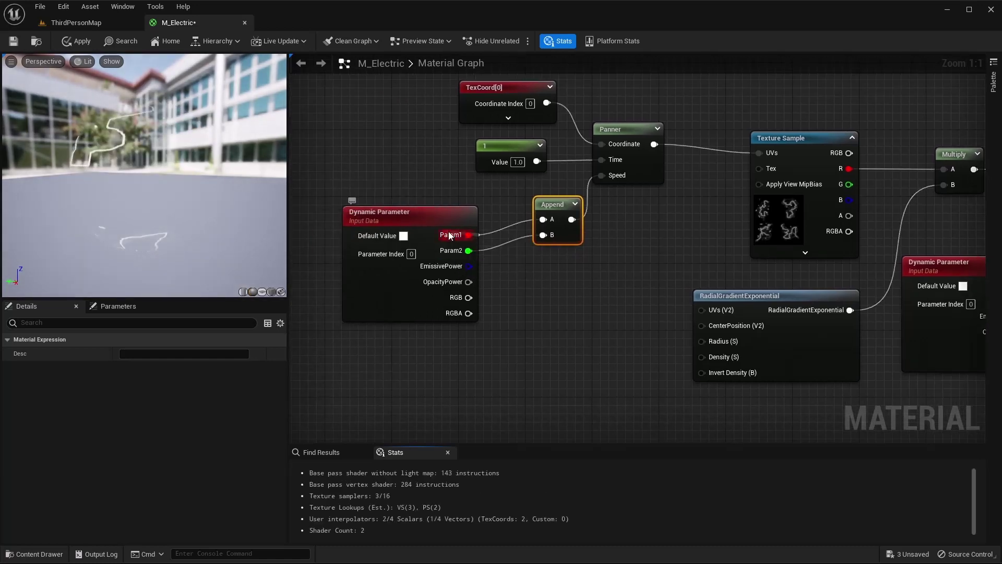
left_click(436, 214)
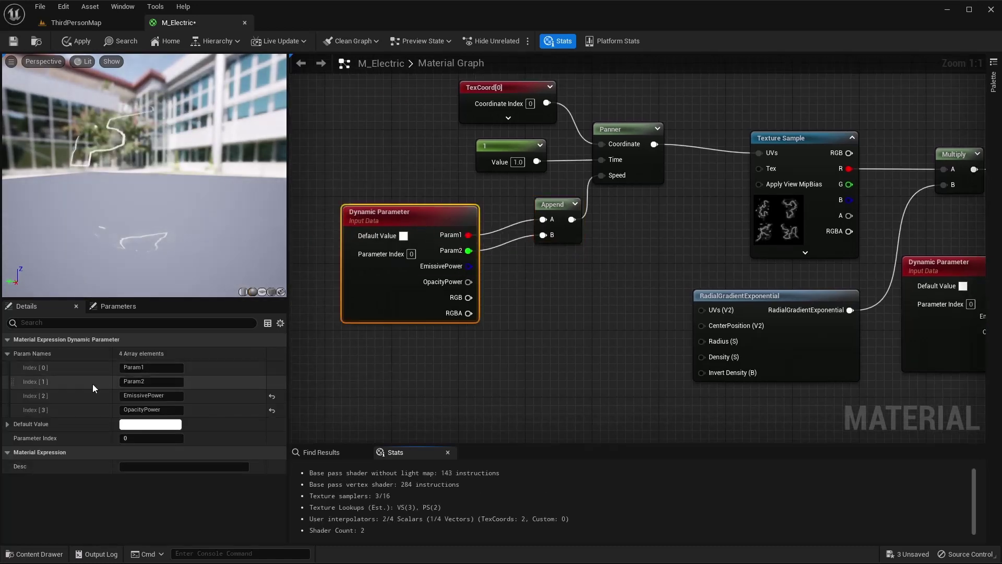
left_click(147, 367)
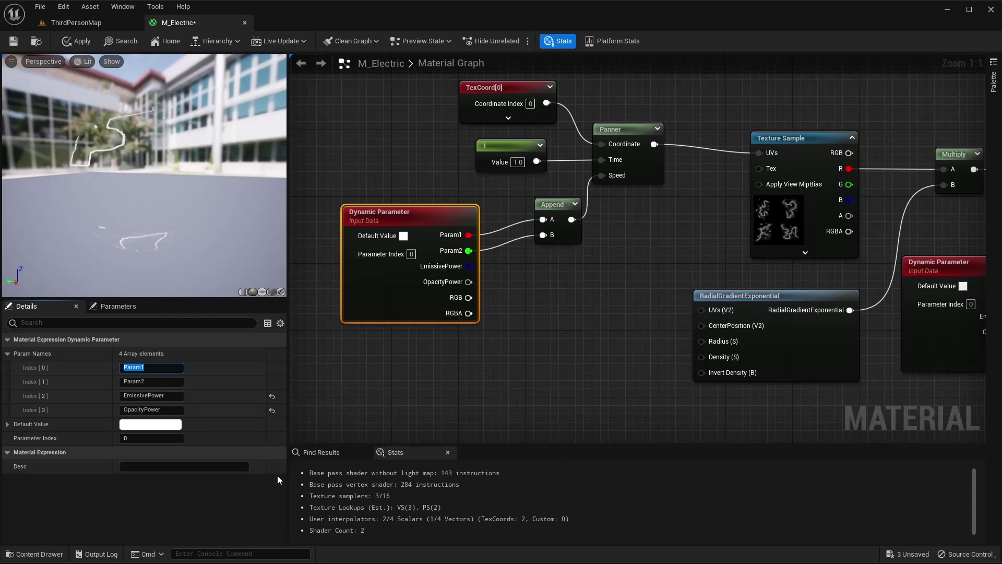
type("UOffset")
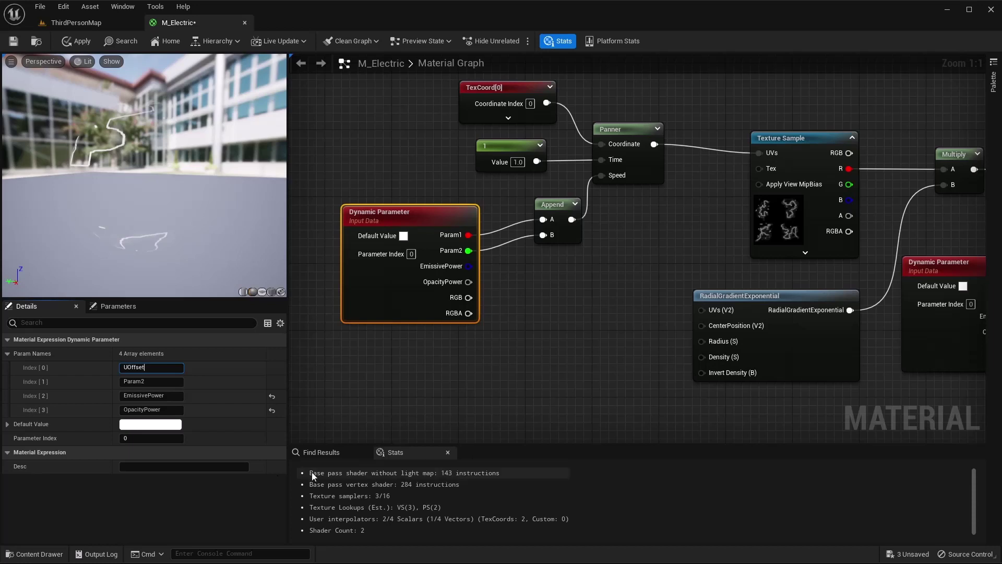
left_click(443, 256)
left_click(403, 272)
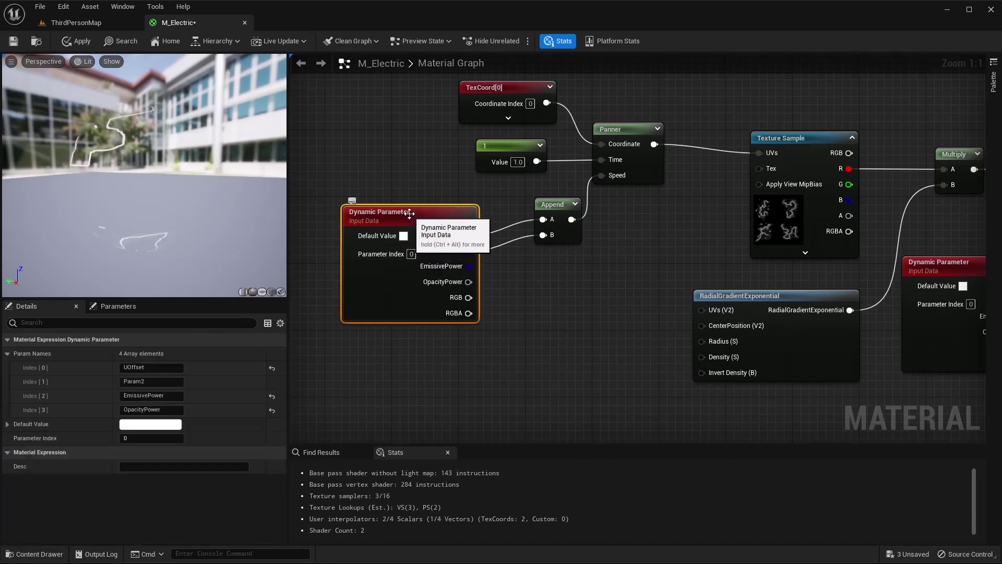
Rename the second parameter of the same Dynamic Parameter node as VOffset and apply the material changes
left_click(154, 381)
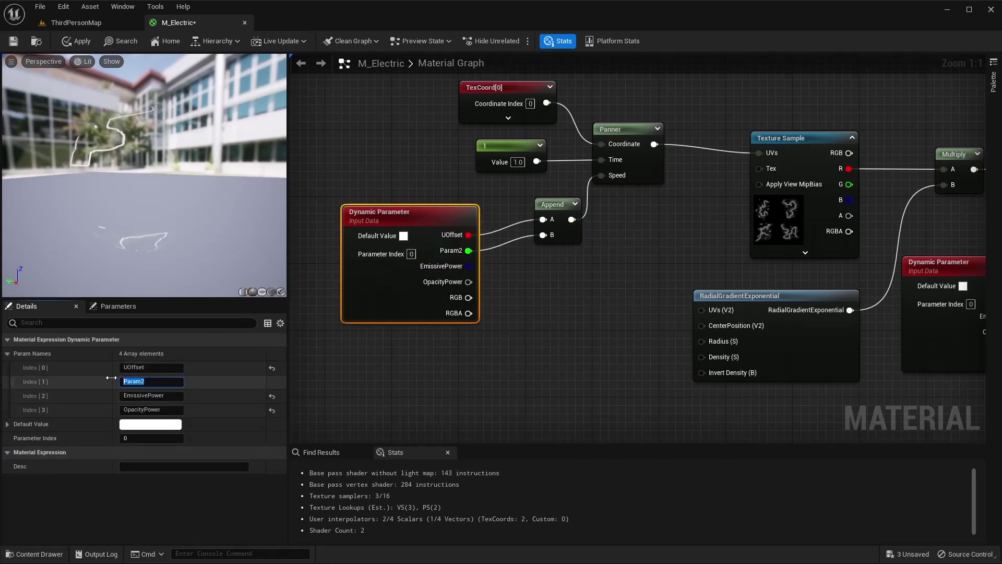
type("VOffSet")
key("BackSpace")
key("BackSpace")
key("BackSpace")
type("set")
key("Return")
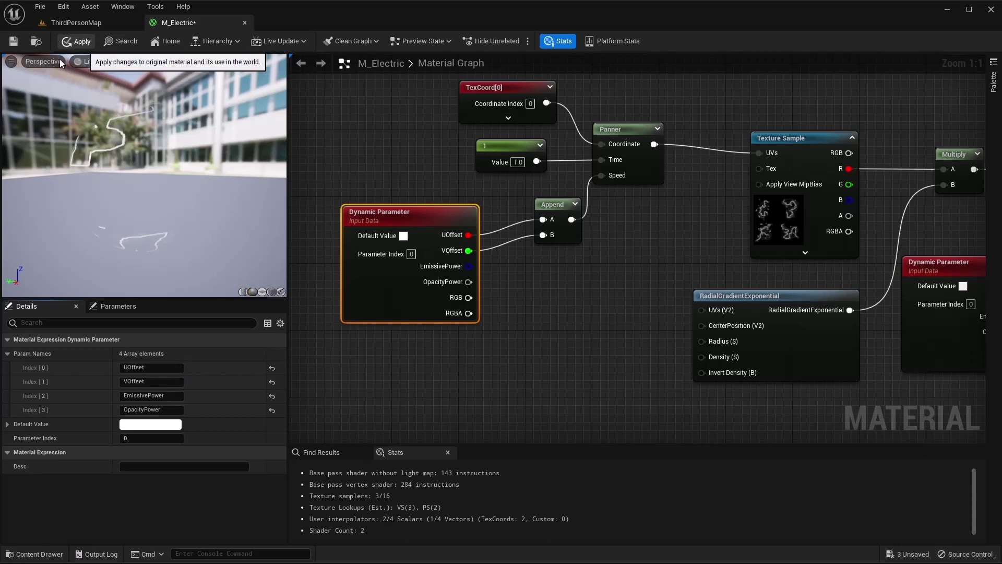
left_click(77, 42)
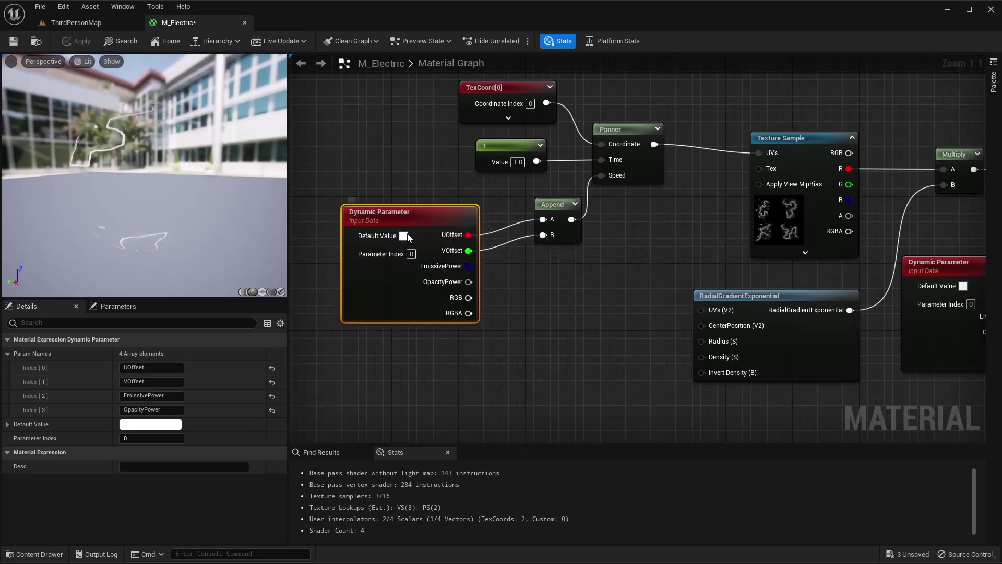
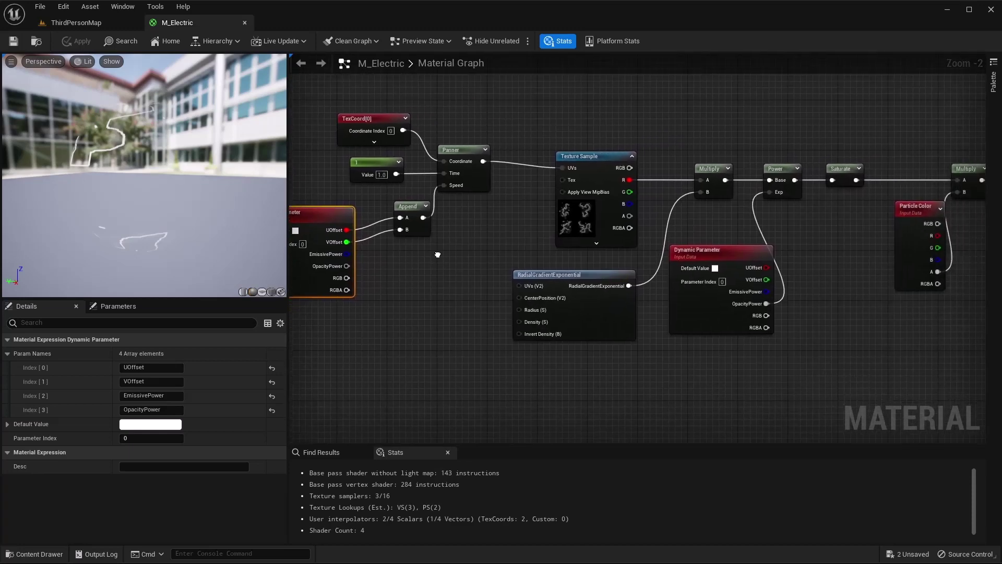
right_click_drag(774, 326, 683, 348)
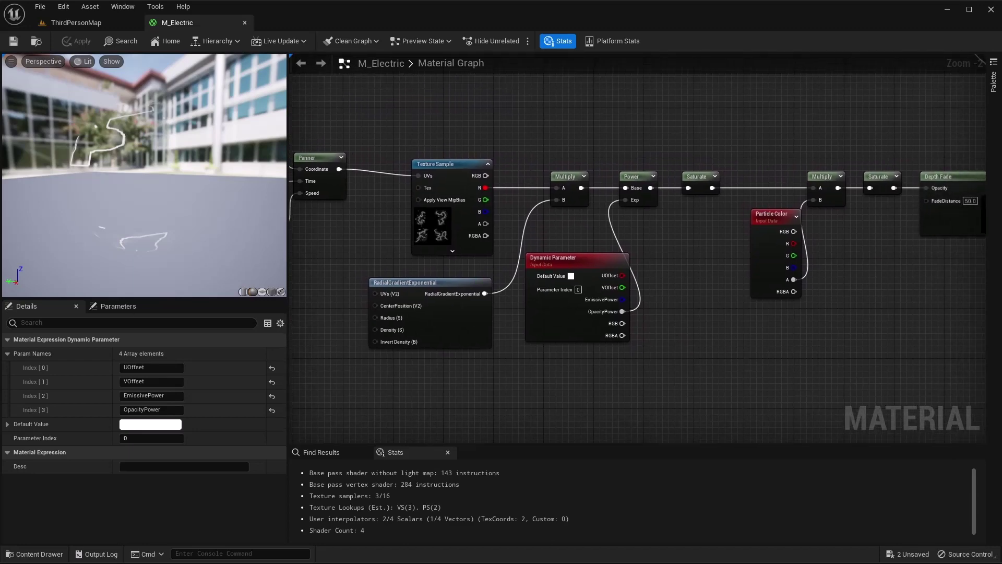
right_click_drag(754, 331, 592, 327)
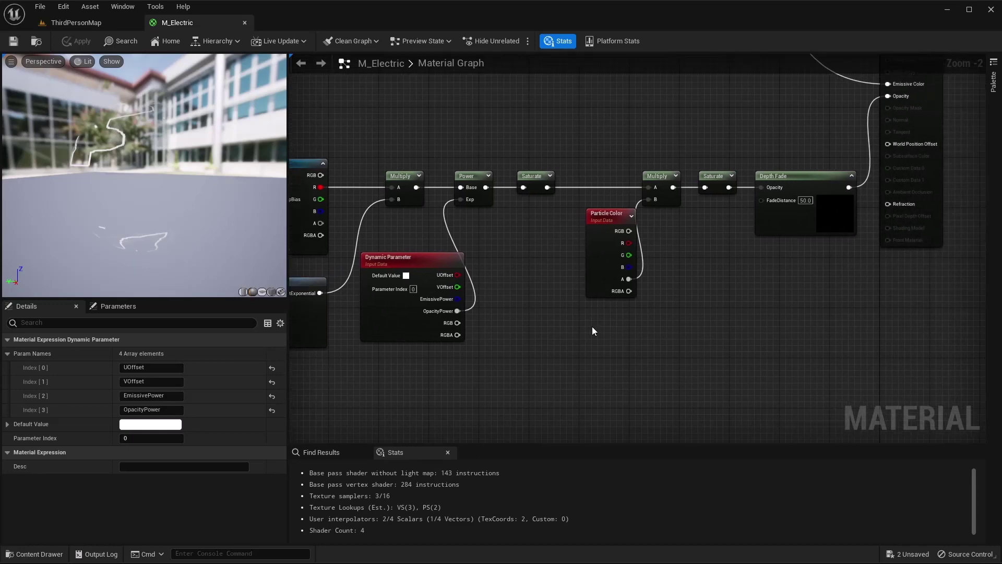
right_click_drag(709, 258, 700, 337)
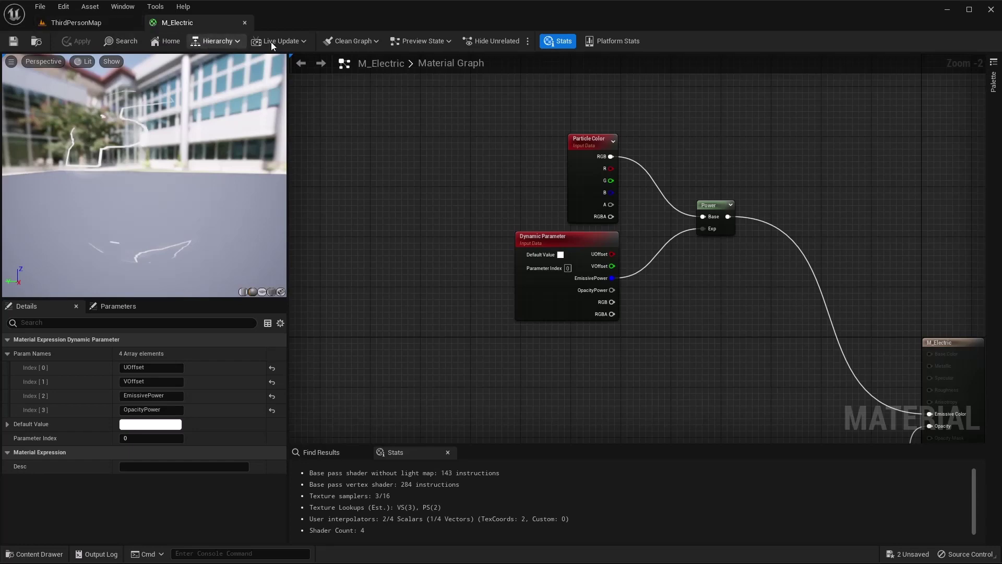
scroll(659, 362, "down", 1)
right_click_drag(659, 362, 540, 205)
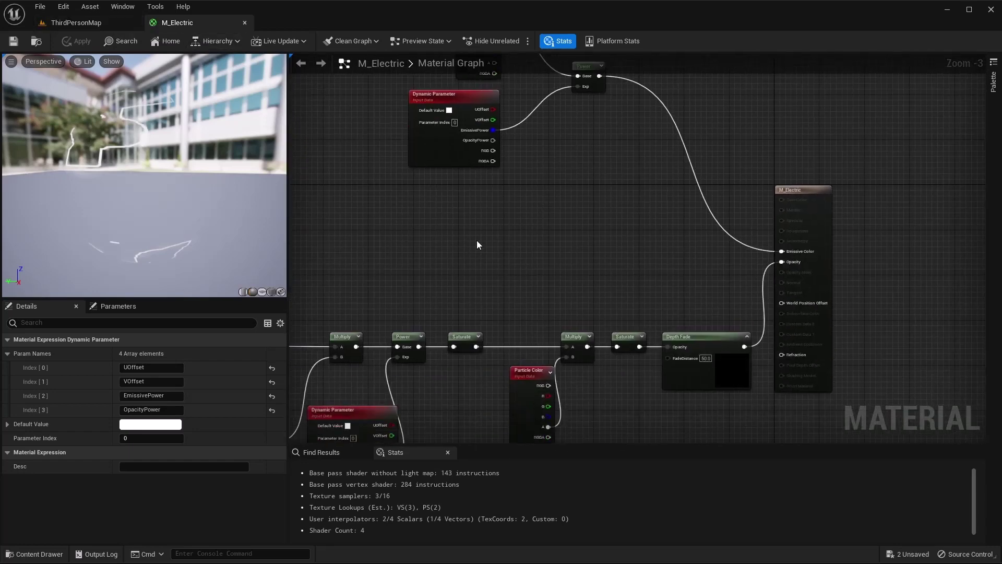
right_click_drag(478, 245, 686, 190)
Return to the ThirdPersonMap level and create a Niagara system in the Content folder using the Empty emitter template
left_click(71, 23)
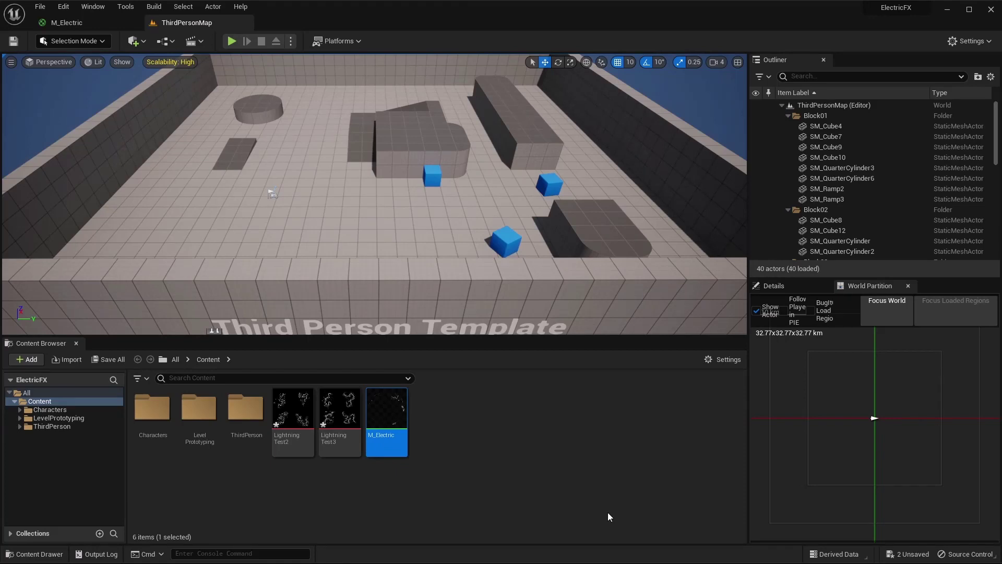
right_click(442, 436)
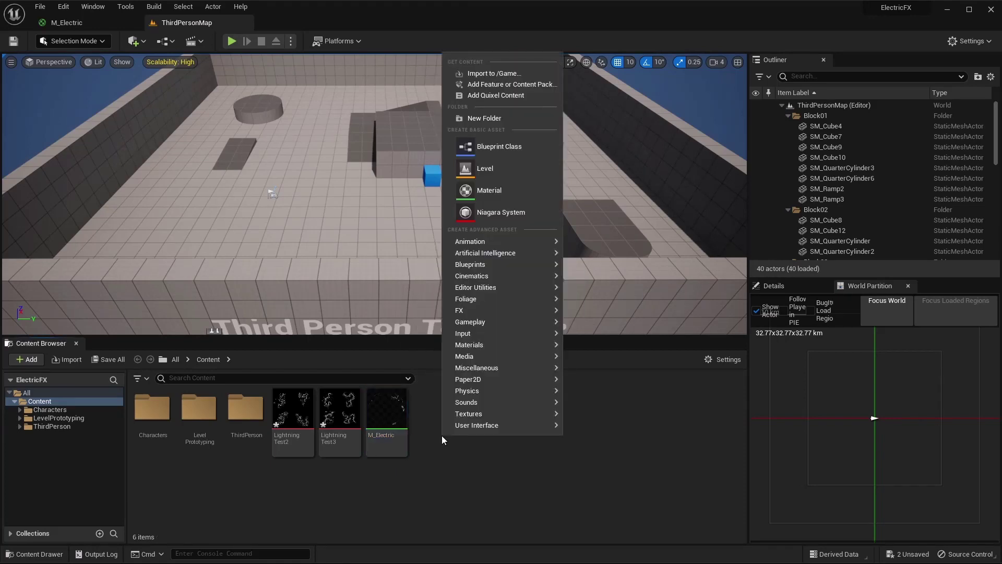
left_click(483, 217)
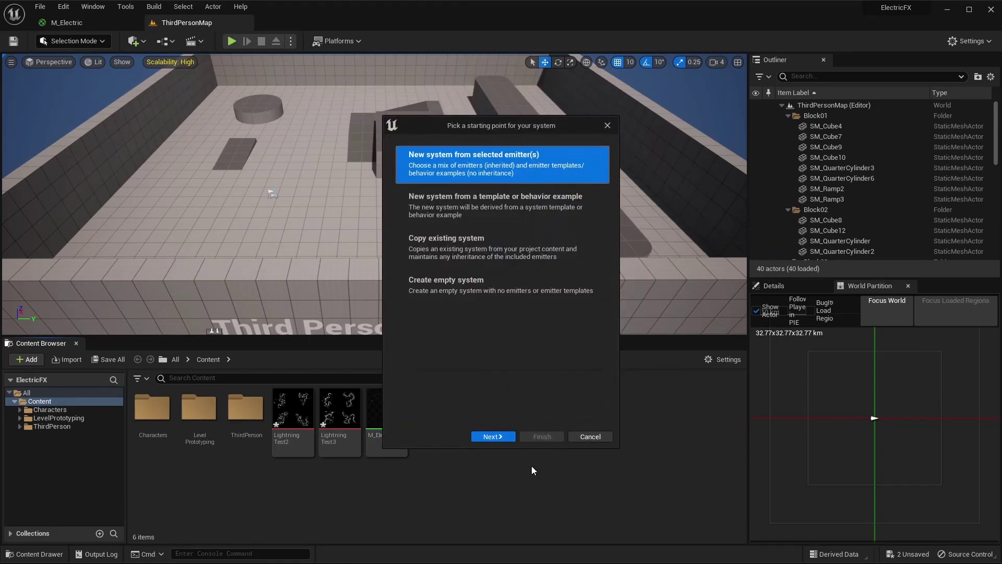
left_click(514, 437)
scroll(491, 345, "down", 2)
scroll(488, 321, "down", 1)
left_click(487, 321)
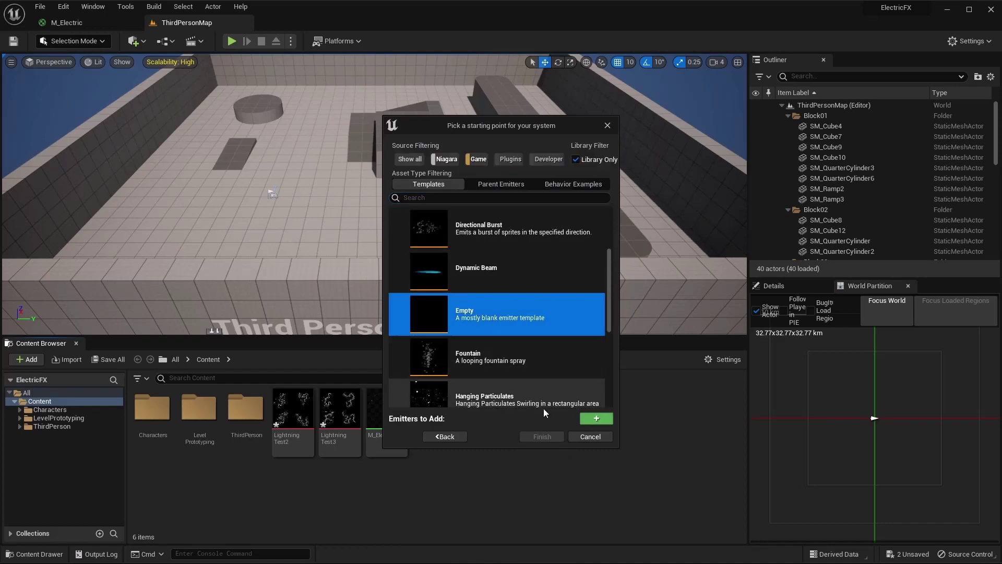
left_click(595, 408)
left_click(543, 436)
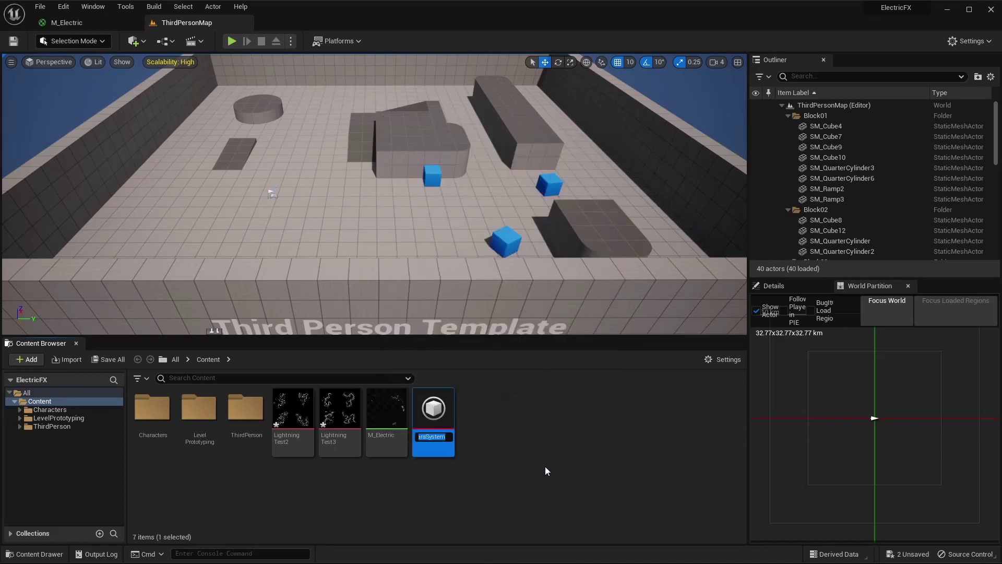
Name the new Niagara system NS_ElectricFX and open it for editing
type("NS_ElectricFX")
key("Return")
double_click(436, 410)
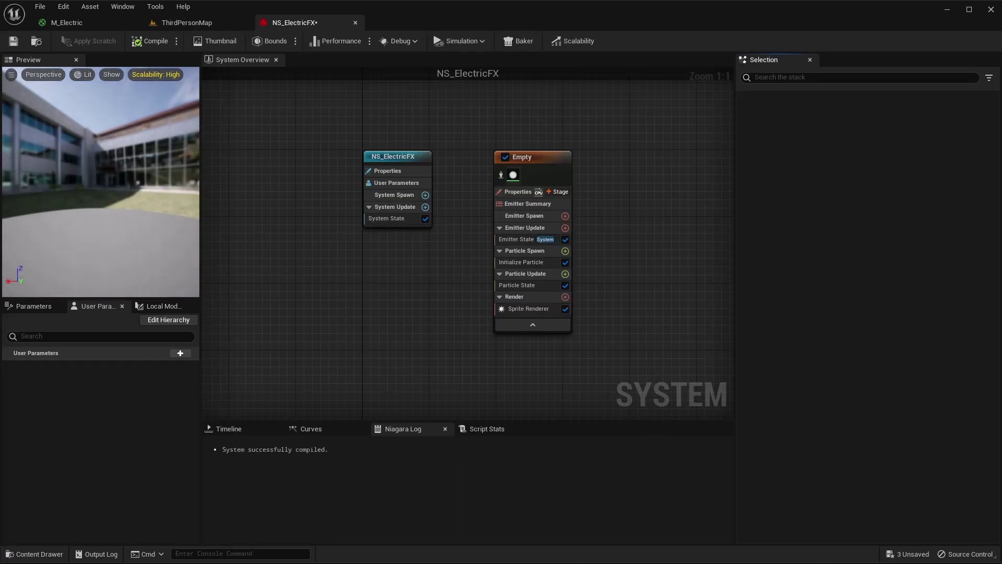
Set the Empty emitter's Emitter State life cycle mode to Self, and compile and save the system
right_click_drag(606, 209, 540, 199)
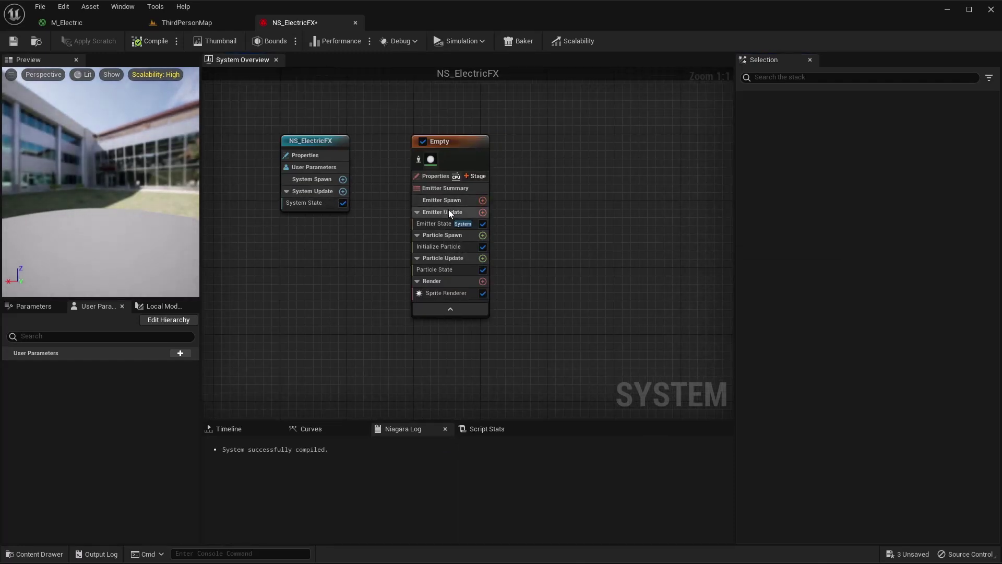
left_click(451, 225)
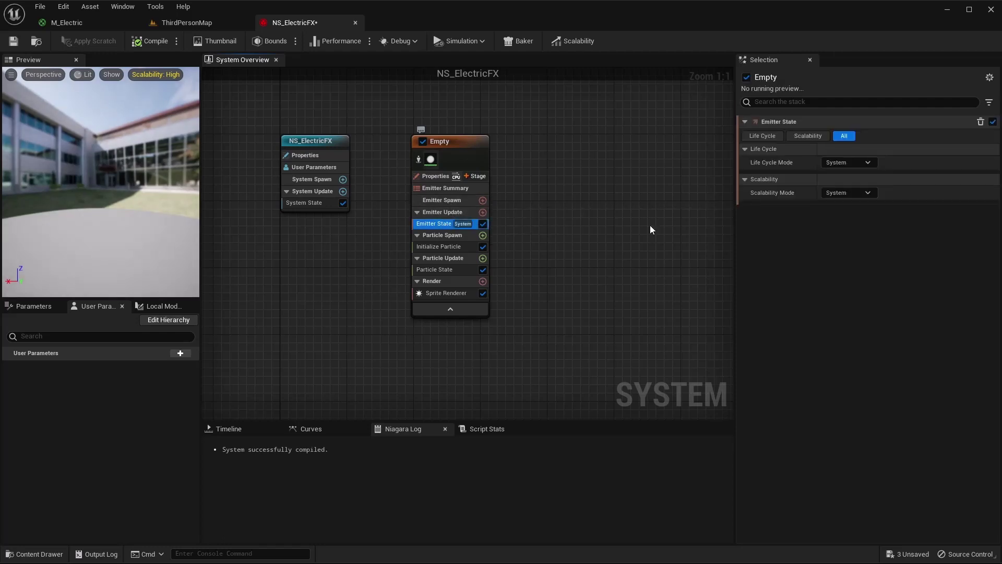
left_click(847, 163)
left_click(854, 189)
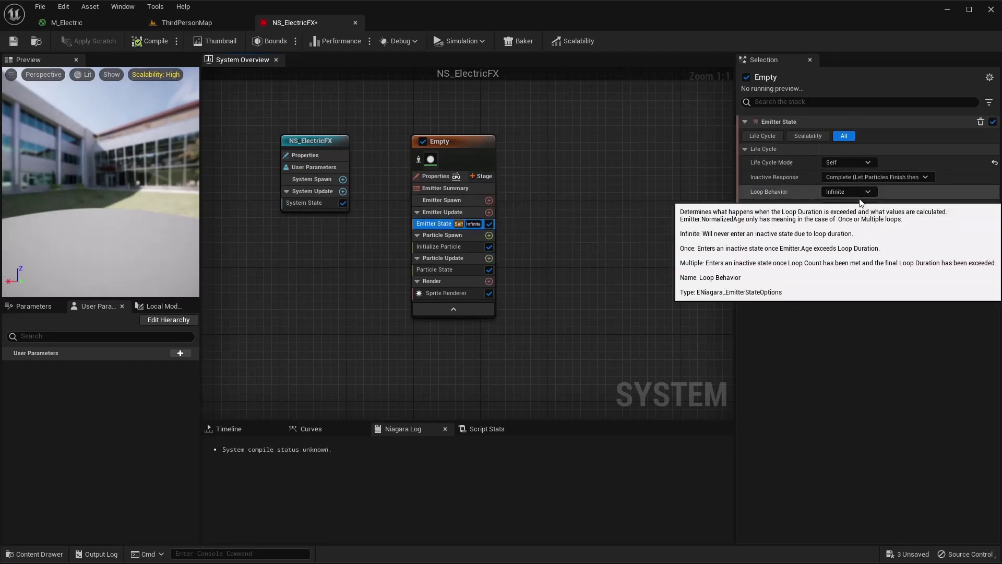
left_click(137, 43)
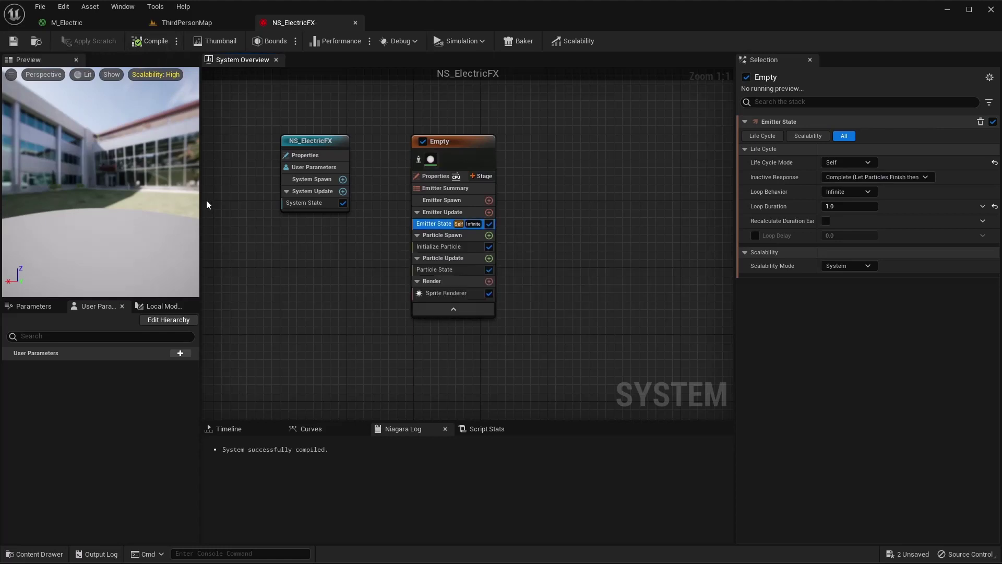
Move the Empty emitter node closer to the system node and add a Spawn Rate module to its Emitter Update stage
right_click_drag(535, 242, 468, 236)
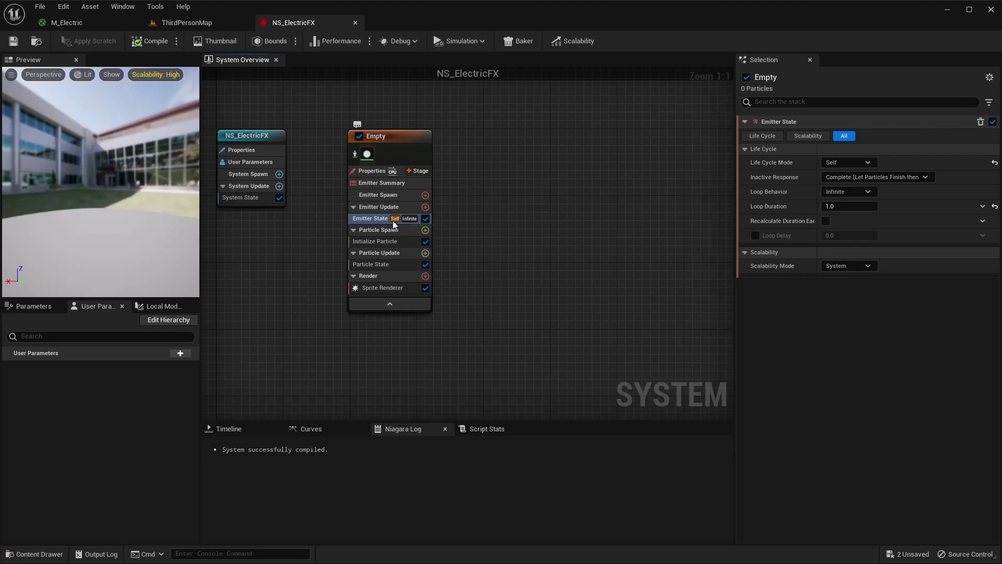
left_click_drag(360, 146, 330, 146)
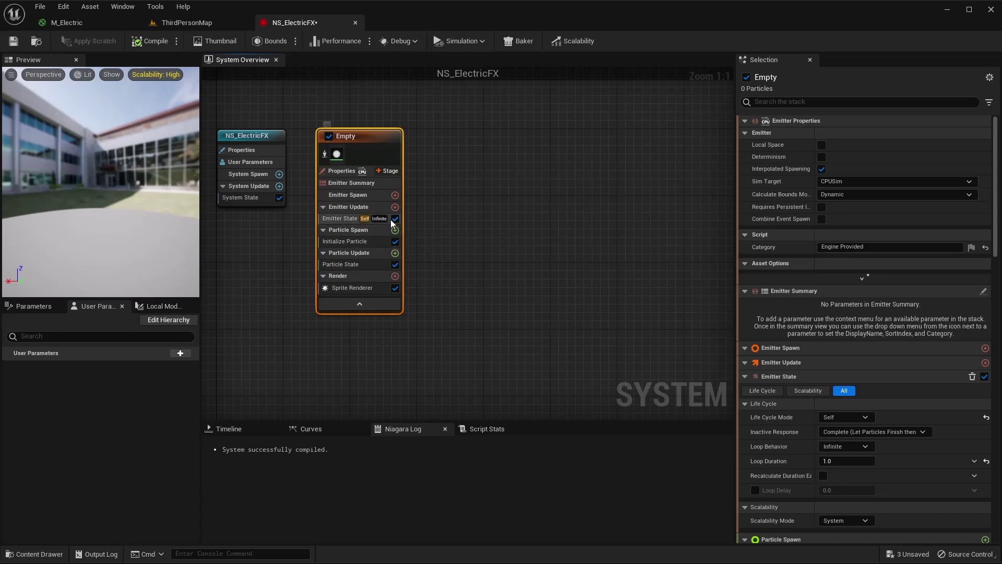
left_click(396, 207)
type("spawn")
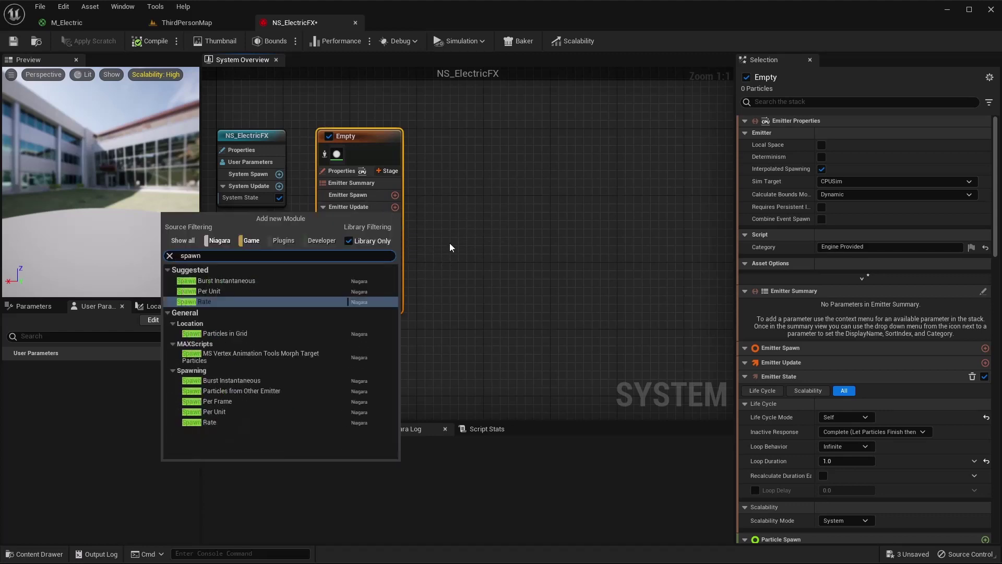
key("Return")
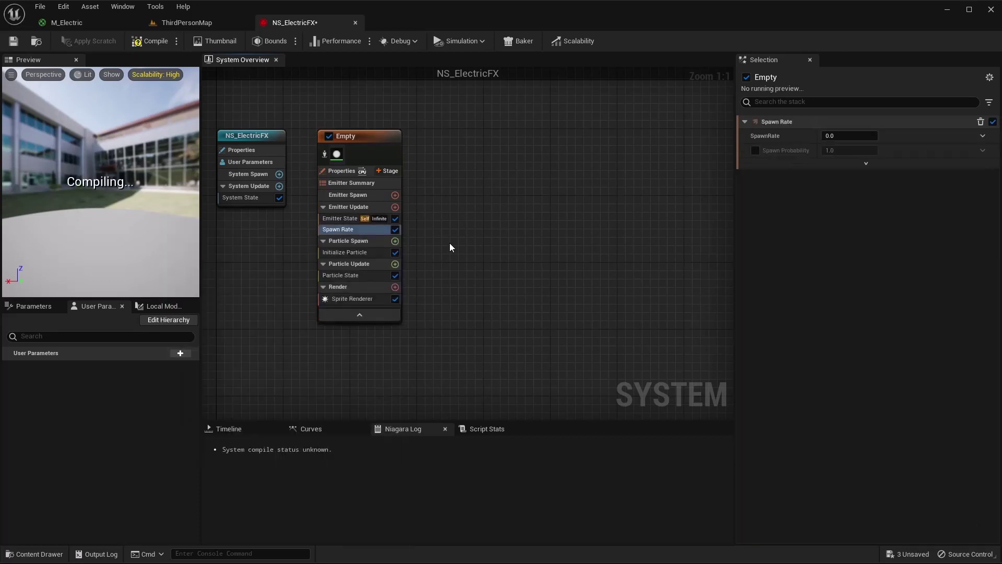
Add a Spawn Burst Instantaneous module to the Empty emitter's Emitter Update stage
left_click(395, 207)
type("spaw")
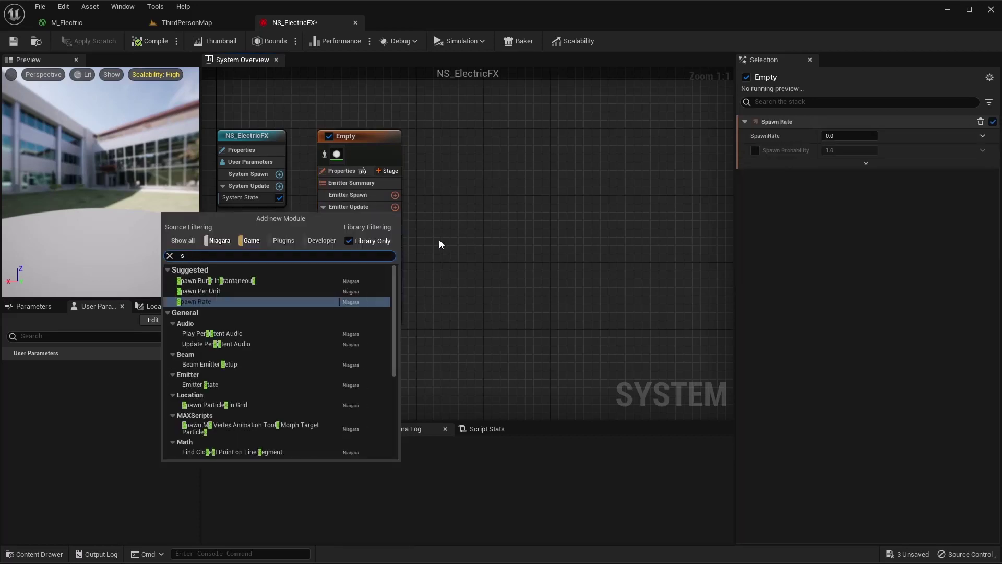
key("Up")
key("Up")
key("Return")
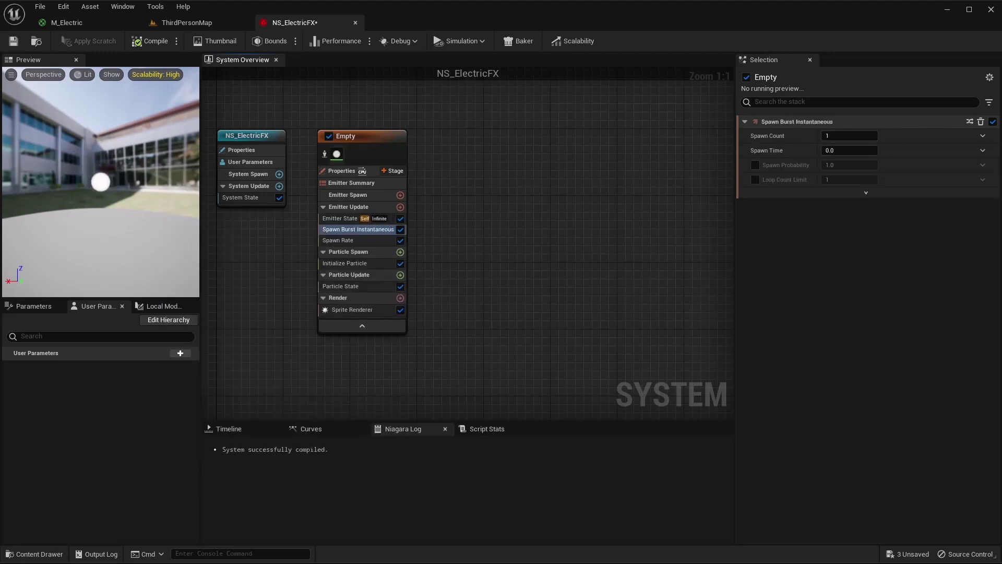
Set the Spawn Rate module's SpawnRate to 50 and save the Niagara system
left_click(336, 241)
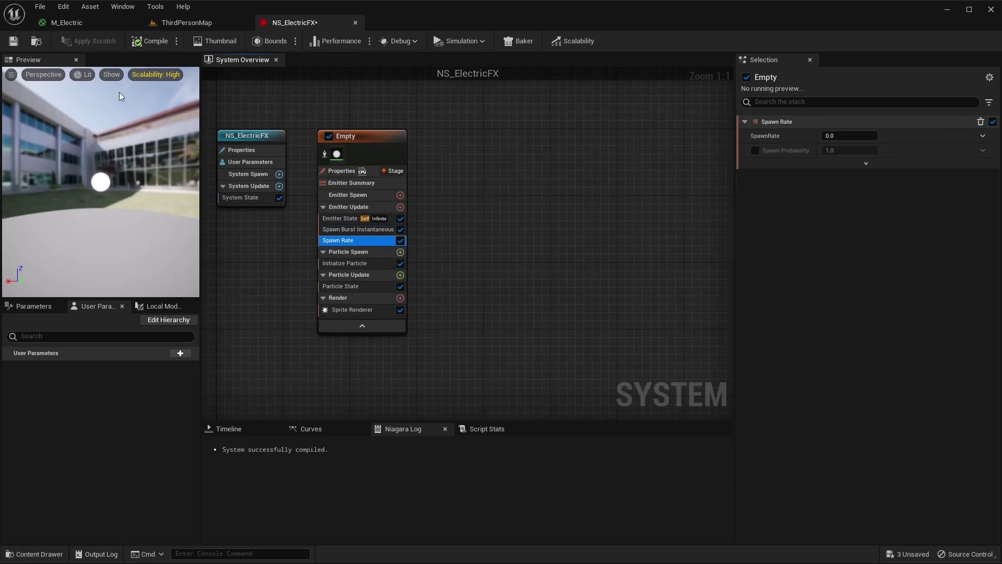
left_click(847, 136)
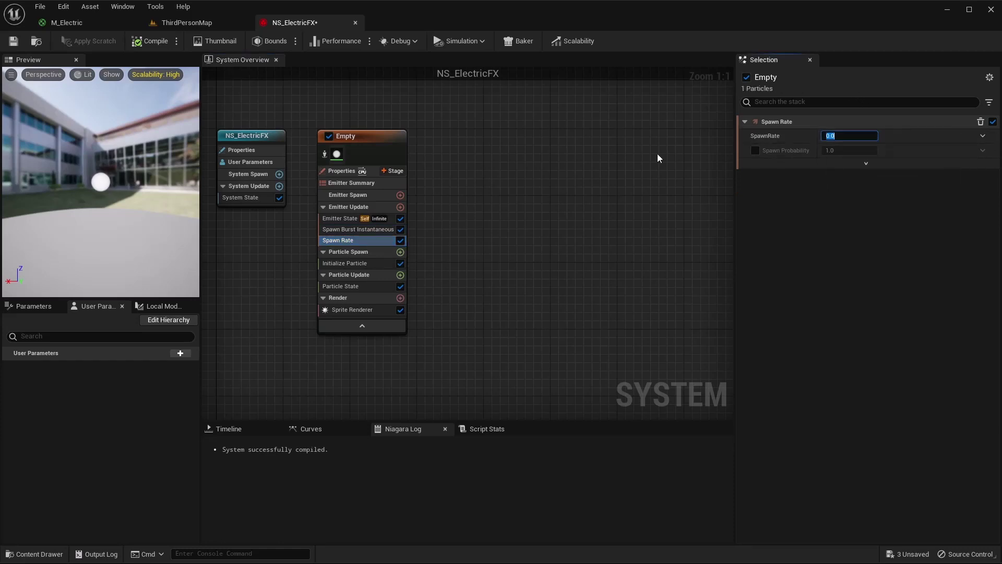
type("250")
key("Return")
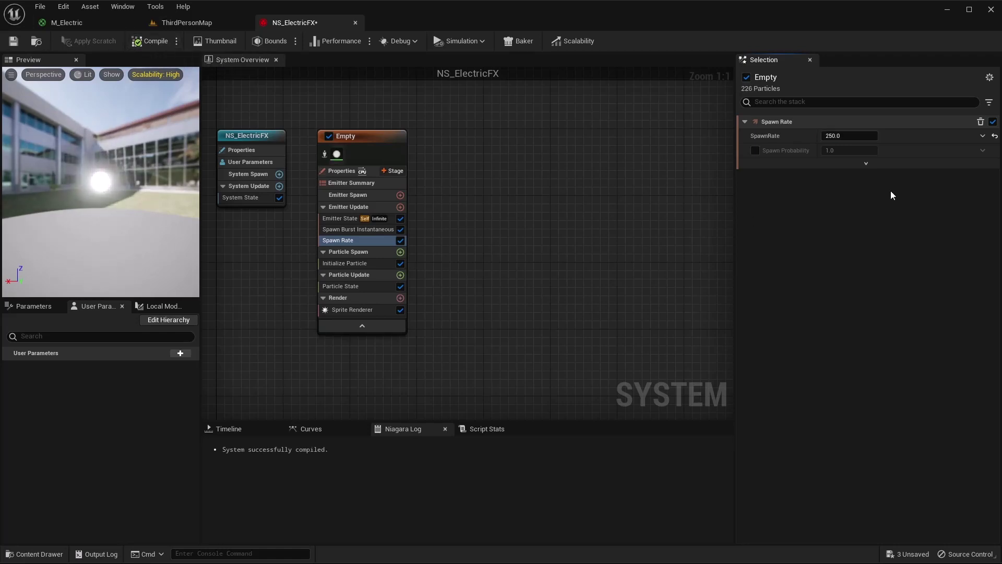
type("50")
key("Return")
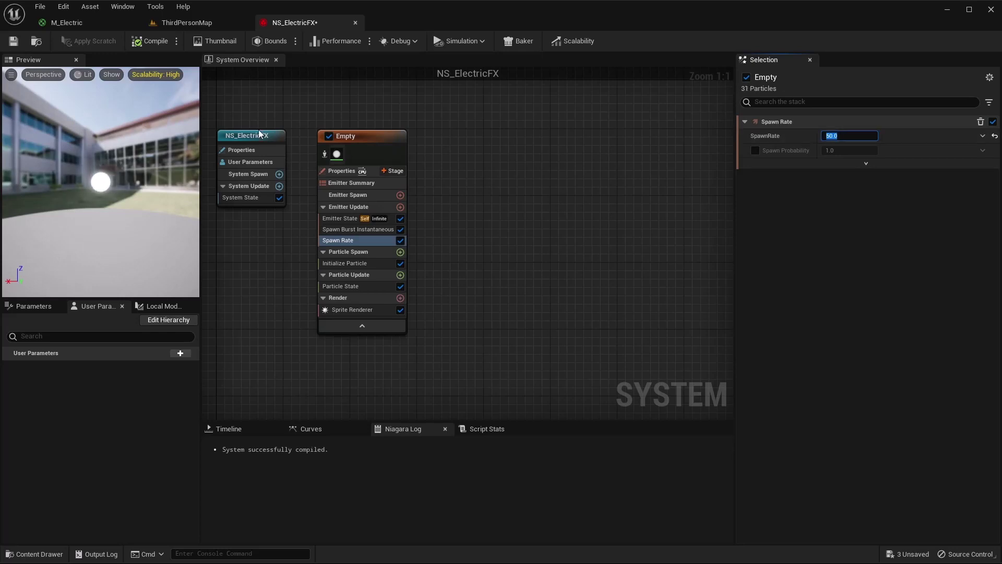
left_click(19, 43)
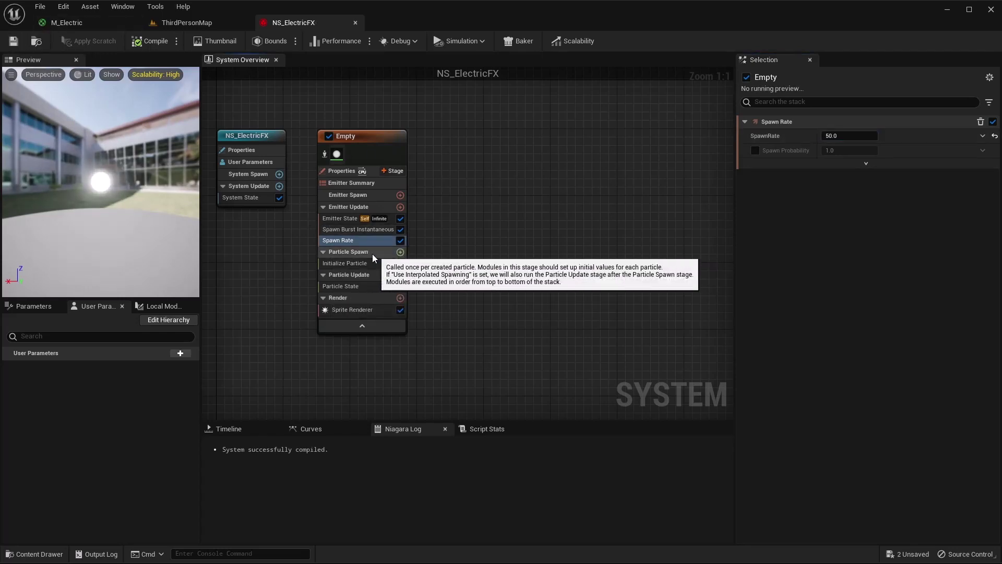
In Initialize Particle, set the lifetime mode to Random with a minimum of 0.2 and a maximum of 0.4
left_click(361, 263)
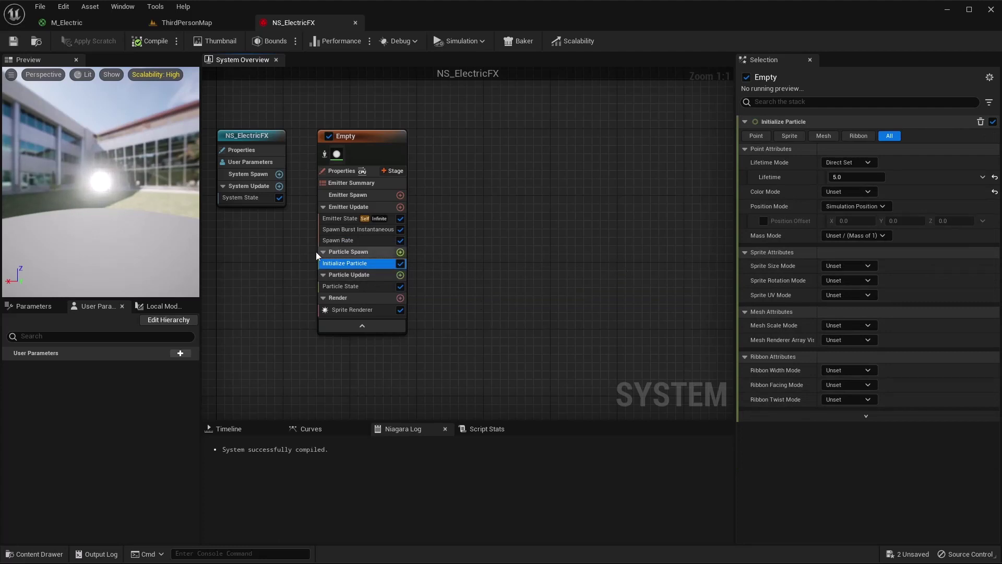
left_click(873, 163)
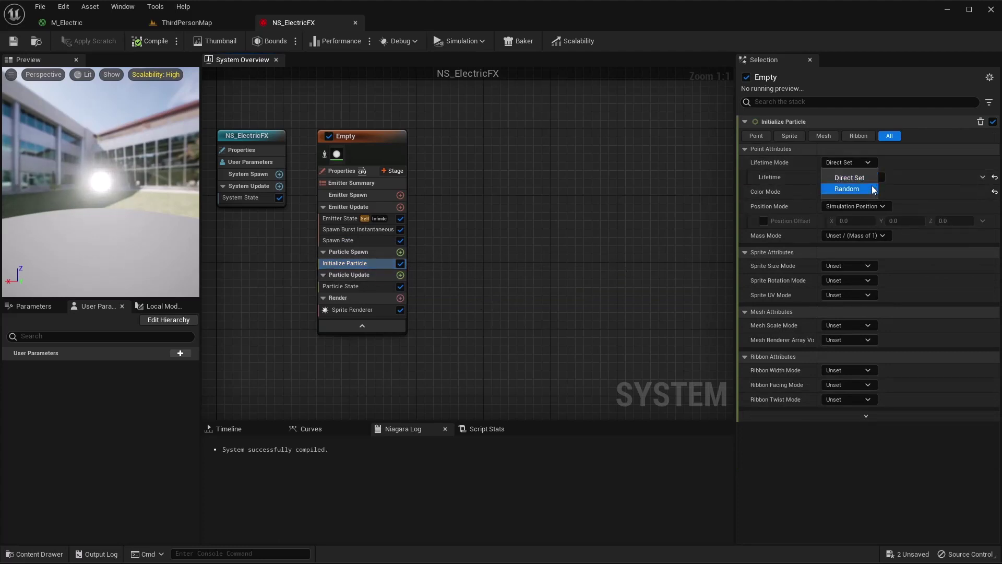
left_click(868, 189)
left_click(867, 177)
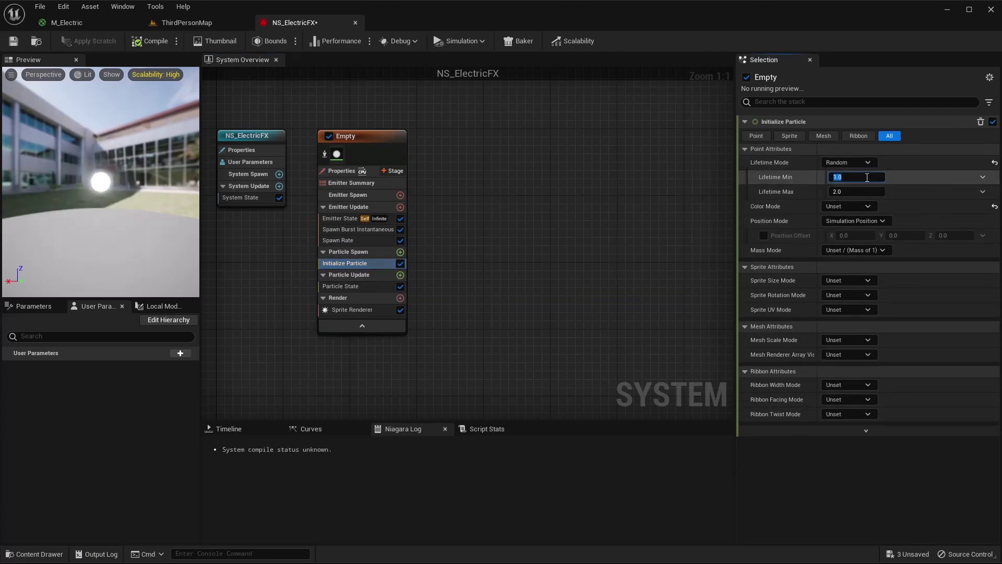
type("0.2")
key("Tab")
type("0.4")
key("Tab")
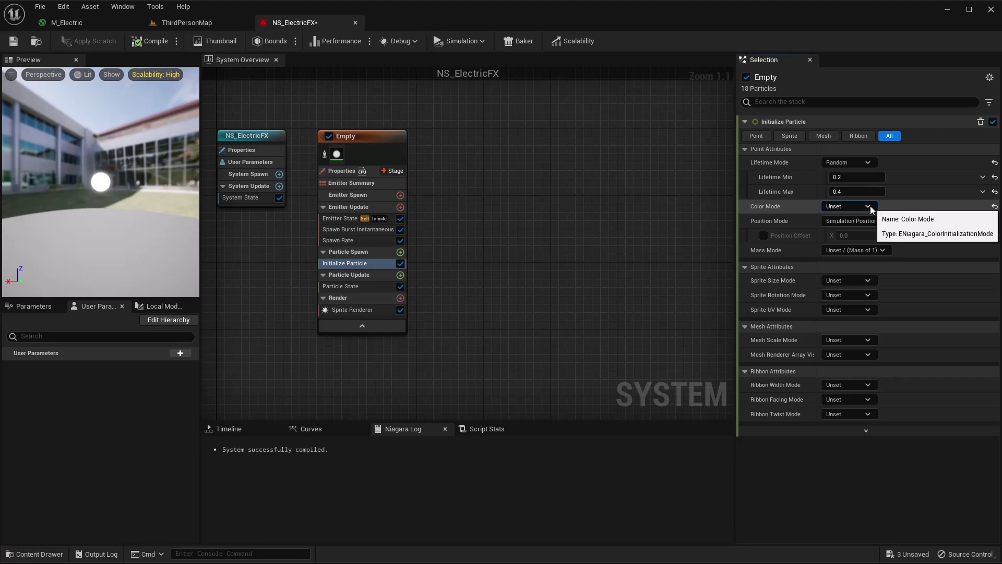
Set the sprite size mode to Random Uniform with a minimum of 10 and maximum of 50, and the sprite rotation mode to Random
left_click(865, 283)
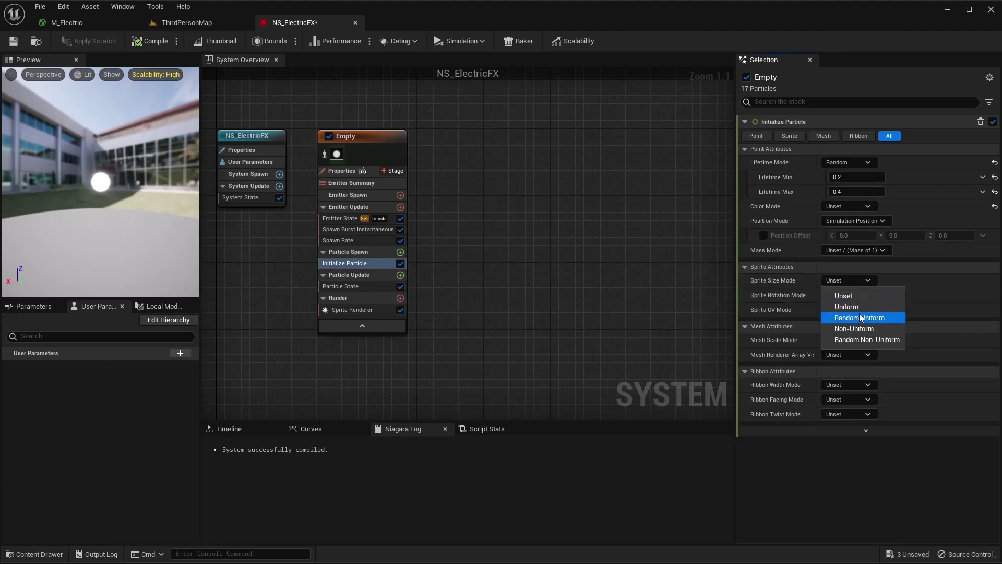
left_click(861, 318)
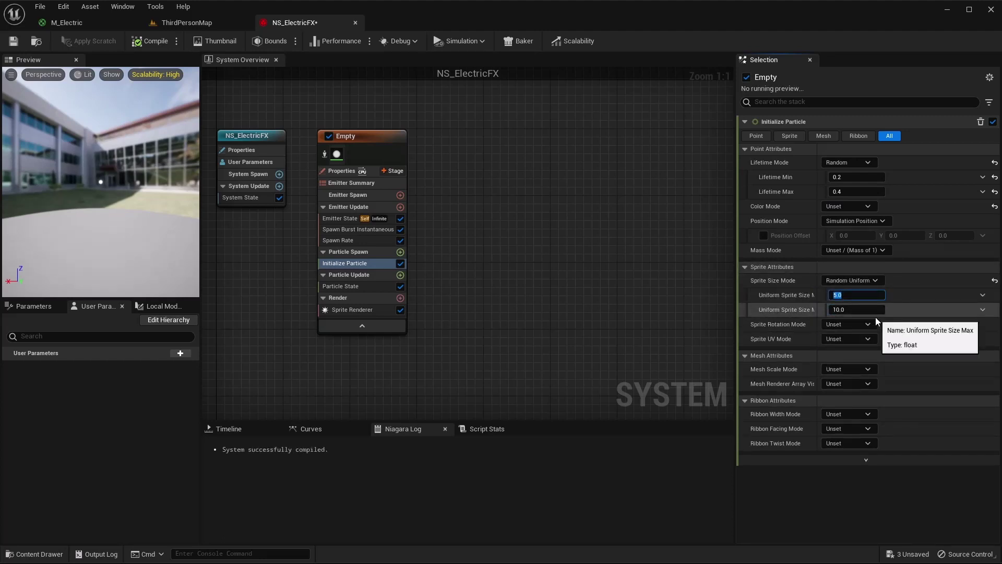
type("1010")
key("Tab")
type("50")
key("Return")
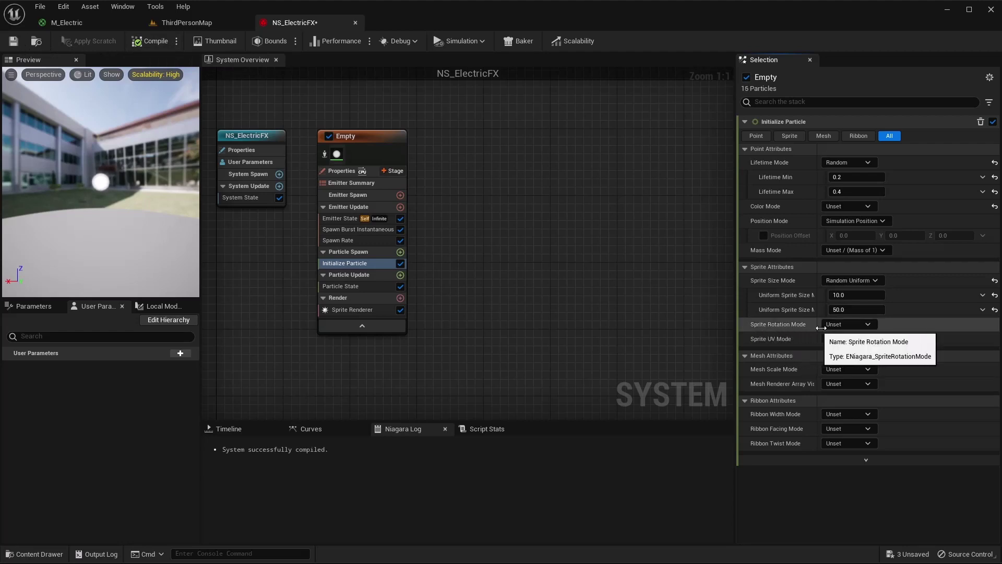
left_click(847, 324)
left_click(870, 351)
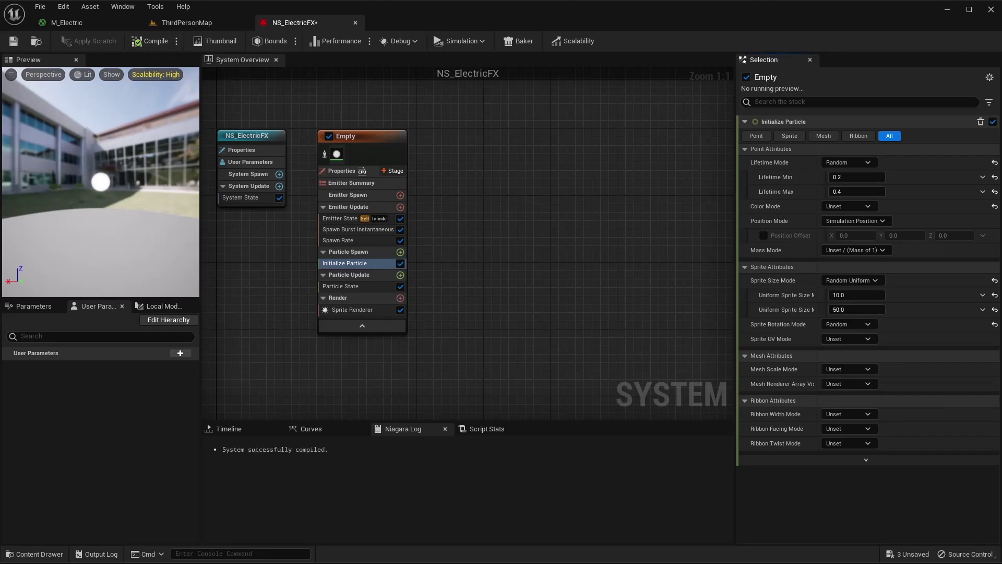
Add a Shape Location module to the Empty emitter's Particle Spawn stage
left_click(401, 252)
type("shape")
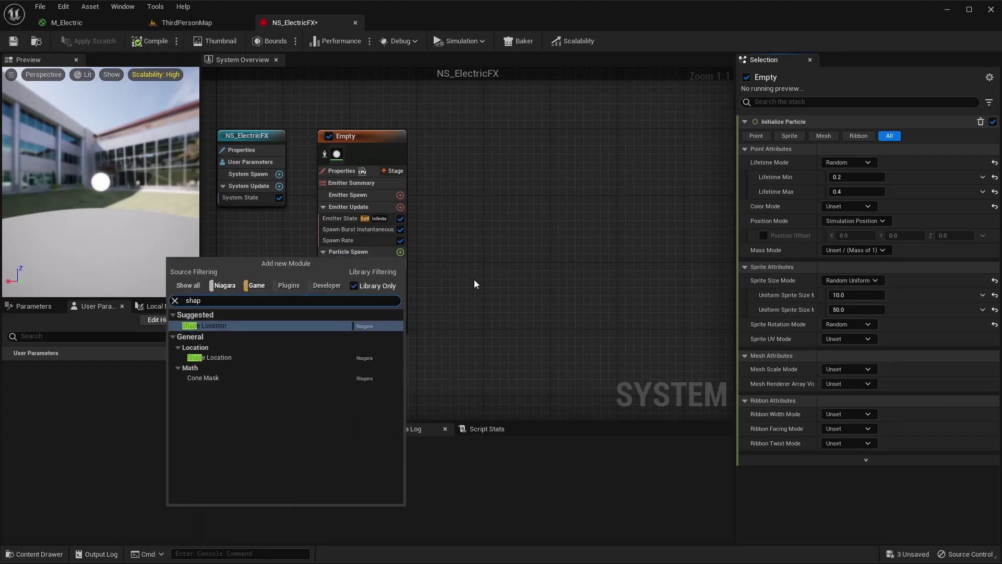
key("Return")
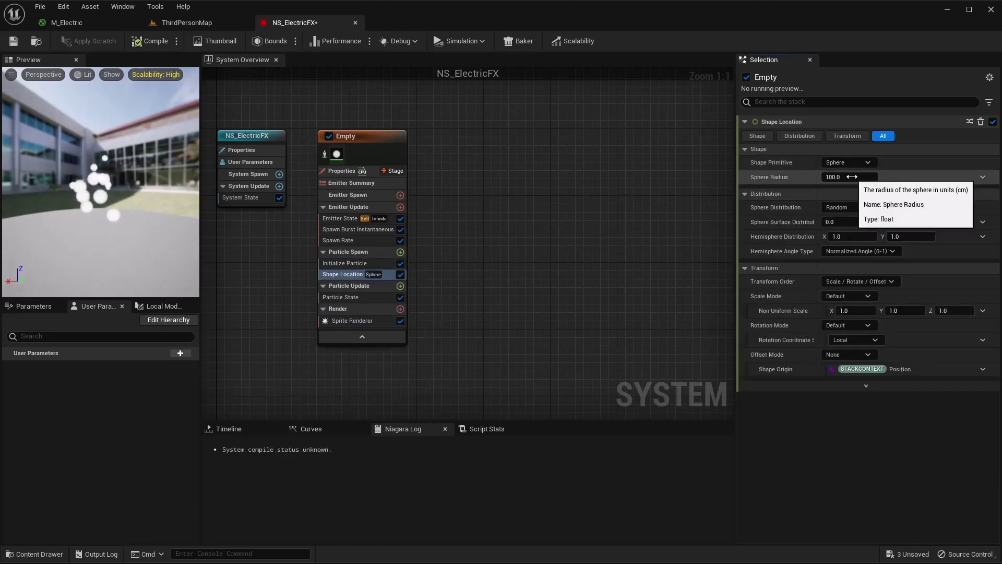
Set the Shape Location module's sphere radius to 50 and compile the Niagara system
left_click(835, 177)
type("50")
key("Return")
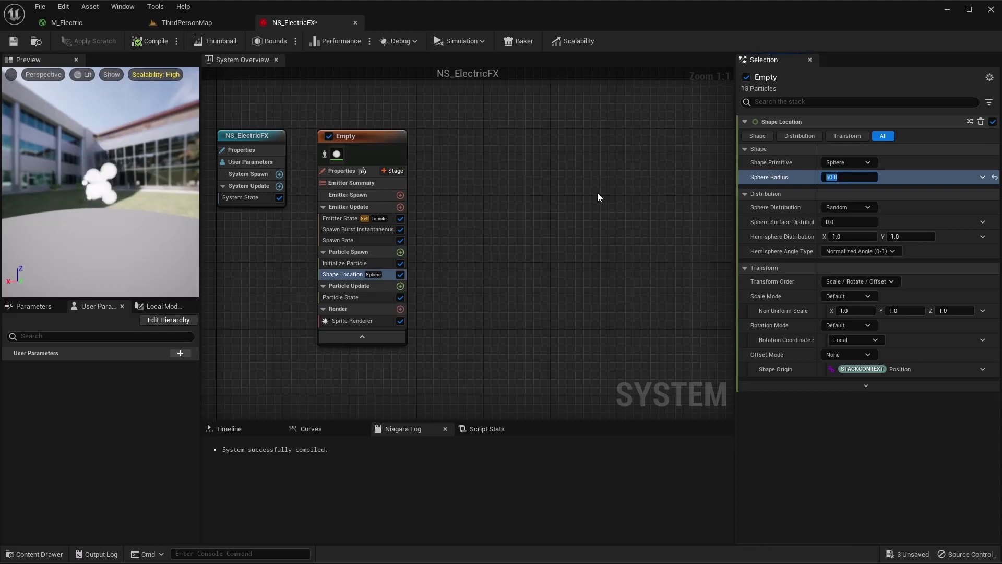
left_click(149, 45)
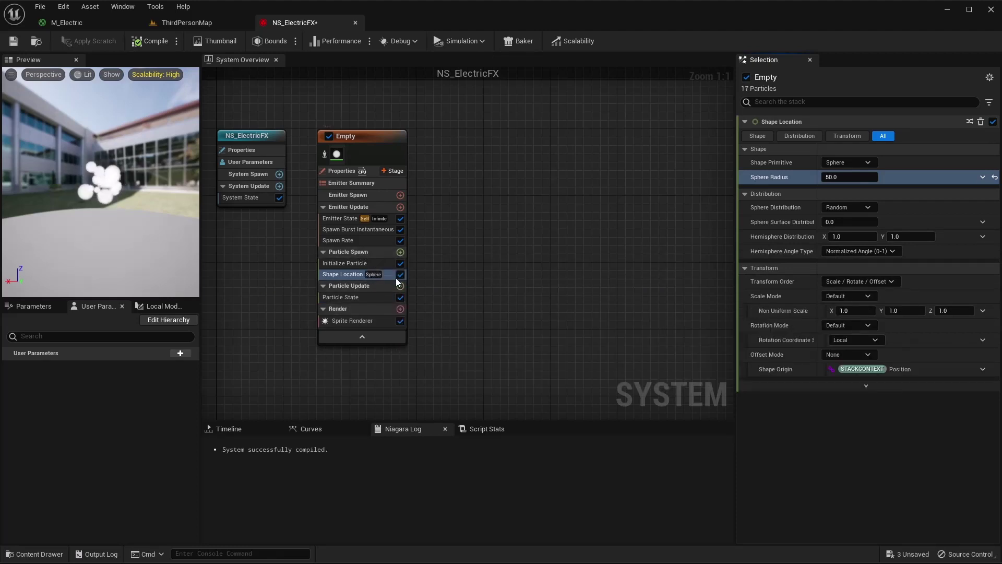
Assign the M_Electric material to the Empty emitter's Sprite Renderer, and compile and save the system
right_click_drag(422, 286, 419, 253)
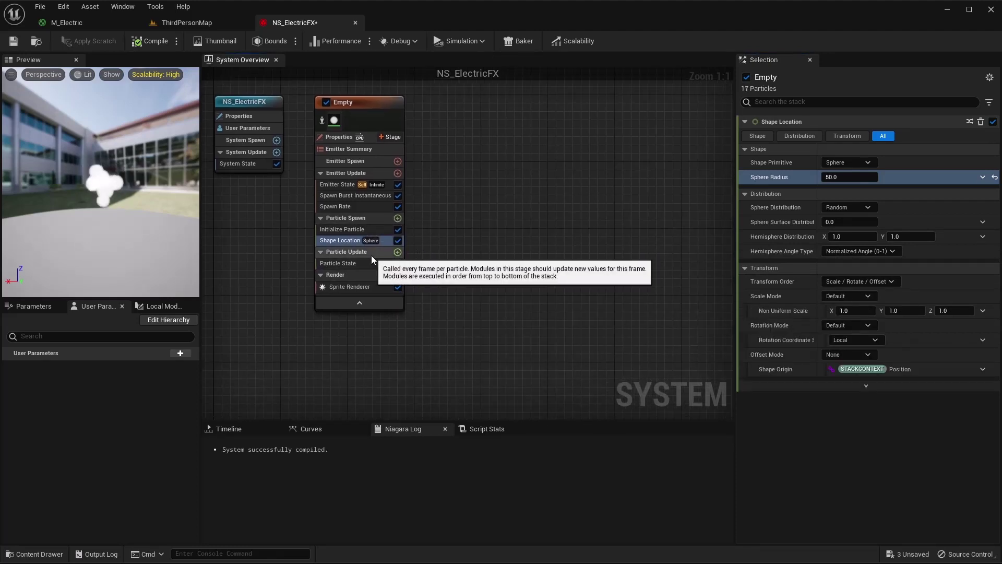
left_click(357, 288)
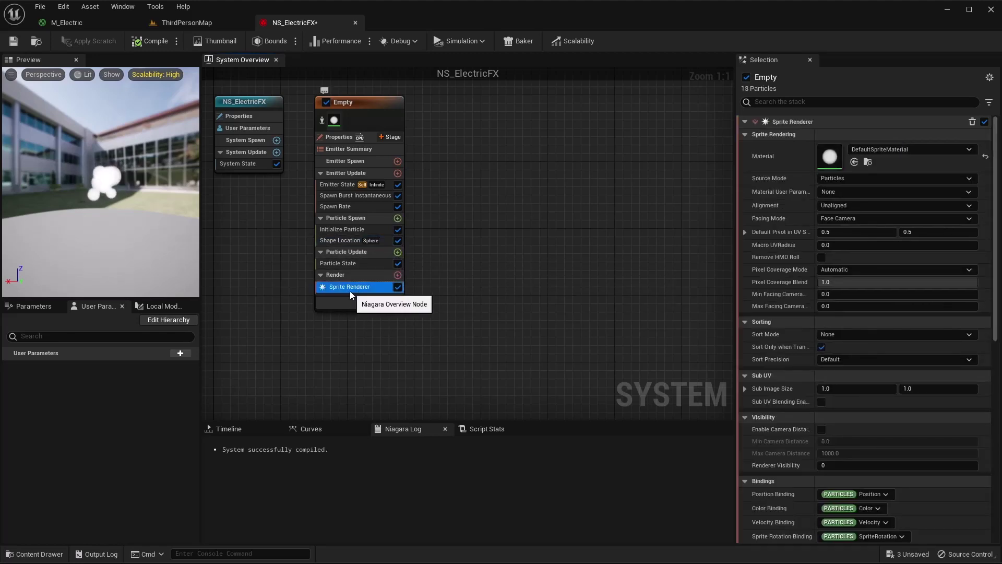
left_click(900, 149)
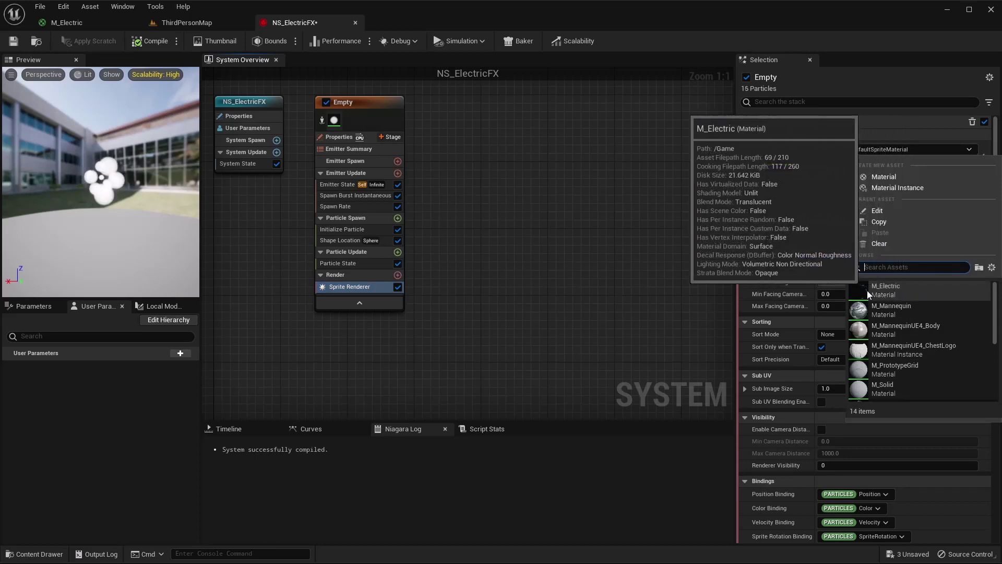
left_click(888, 292)
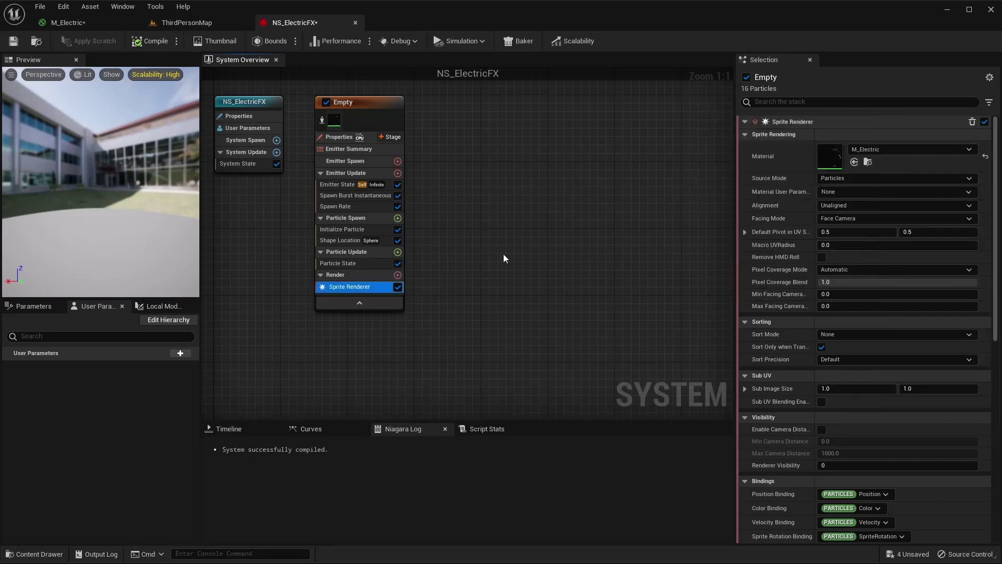
left_click(152, 42)
key("ctrl+s")
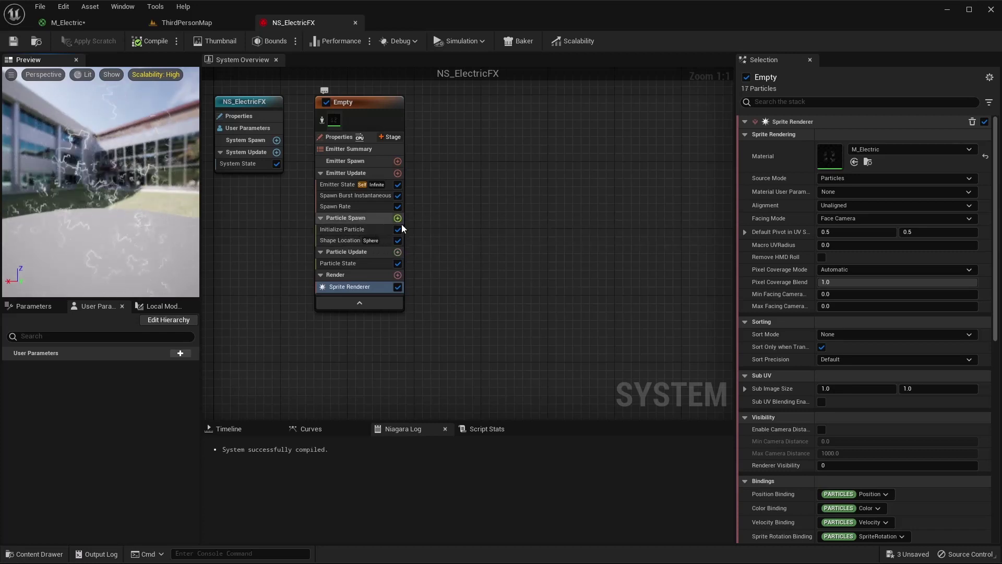
Add a Dynamic Material Parameters module to the emitter's Particle Update stage
left_click(397, 252)
type("dynamic")
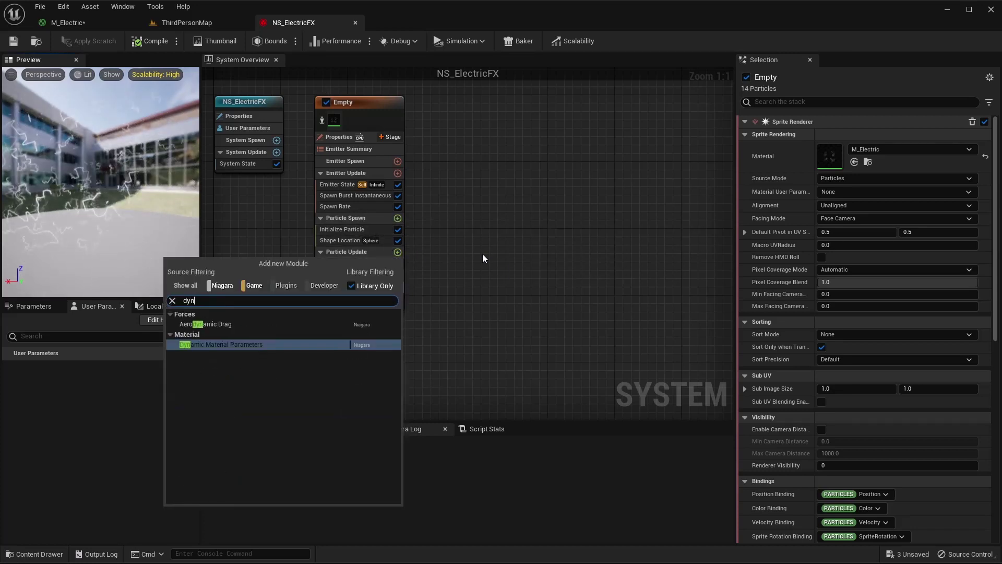
key("Return")
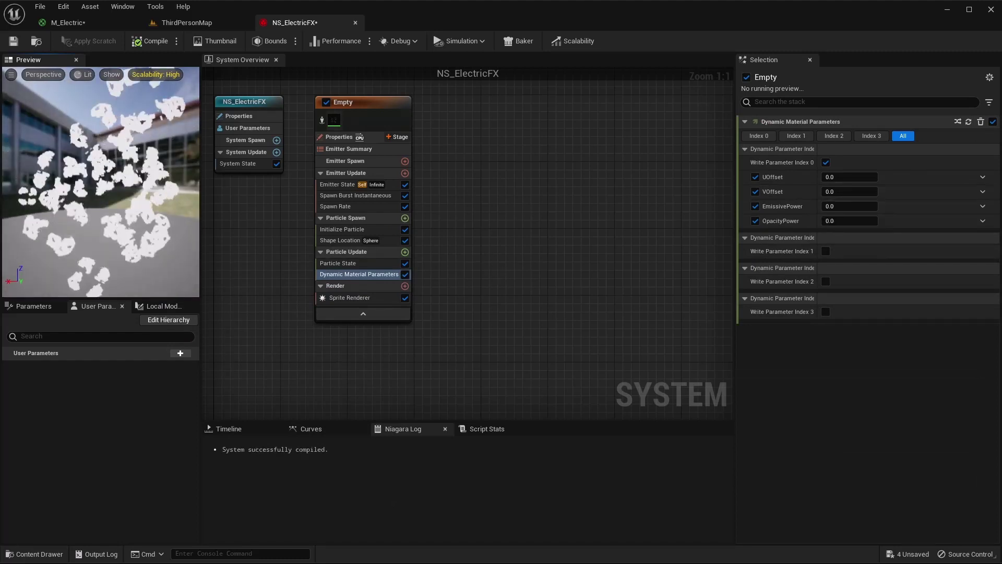
Set the dynamic parameters VOffset to 1, EmissivePower to 0.5 and OpacityPower to 1, and compile and save the system
left_click(842, 191)
type("1")
key("Return")
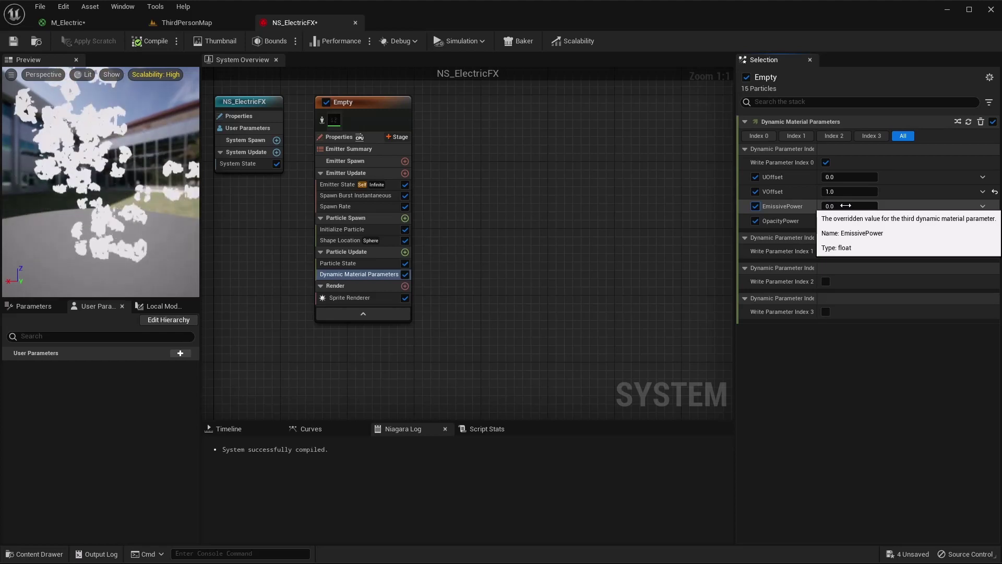
left_click(845, 206)
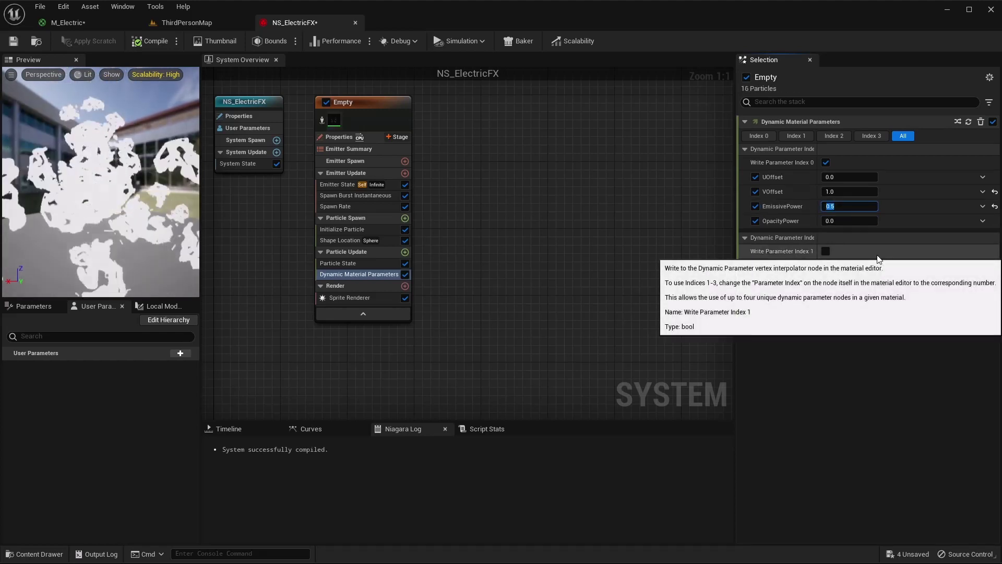
left_click(865, 221)
type("1")
key("Return")
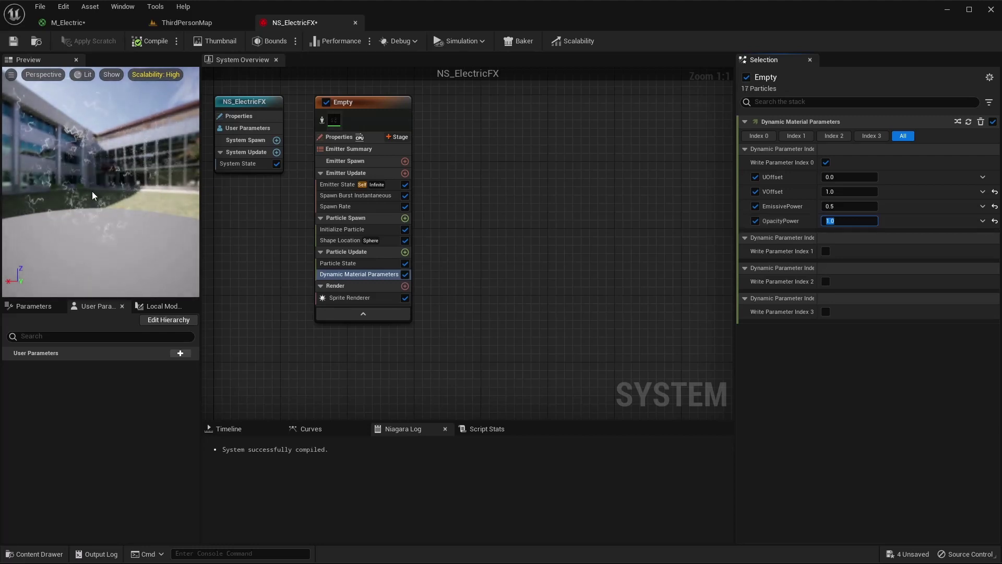
left_click(144, 43)
left_click(14, 40)
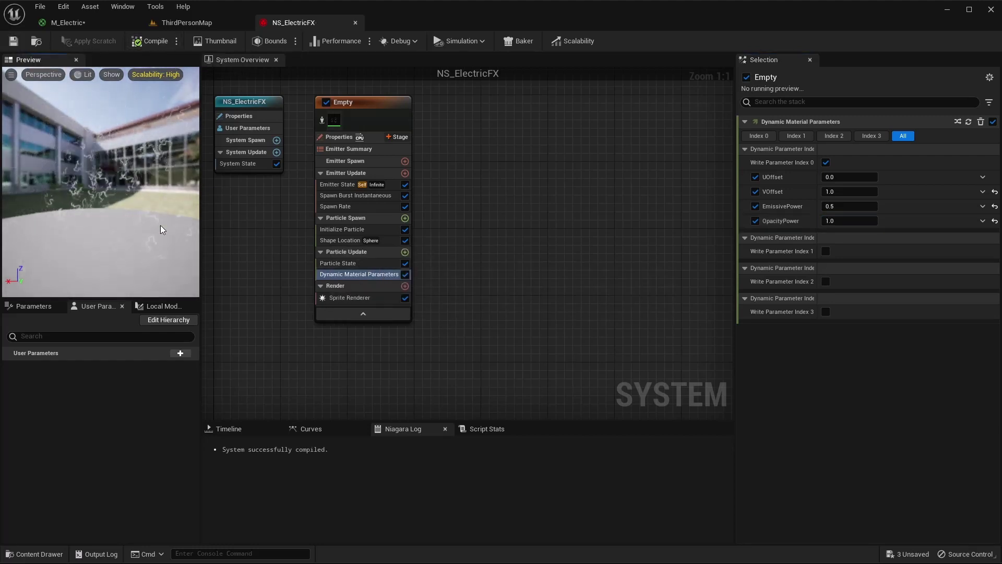
Pause the simulation on the timeline and add a Sub UVAnimation module to the Particle Update stage
left_click(238, 428)
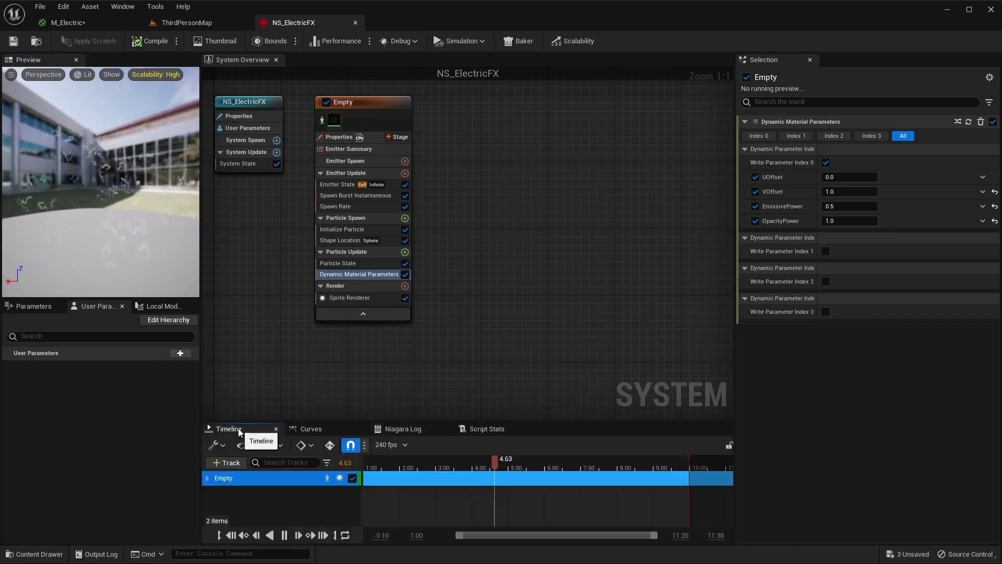
left_click(285, 535)
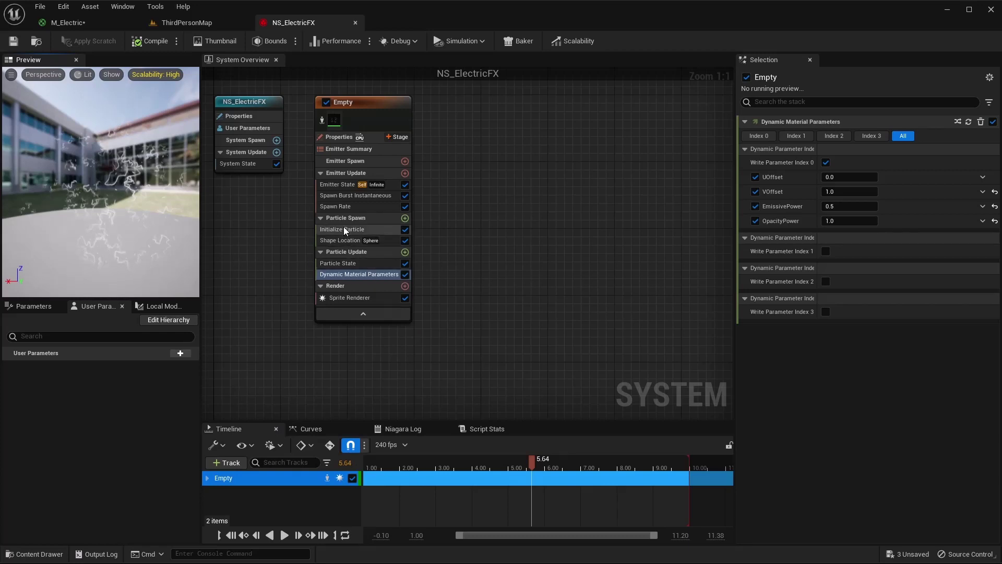
left_click(405, 253)
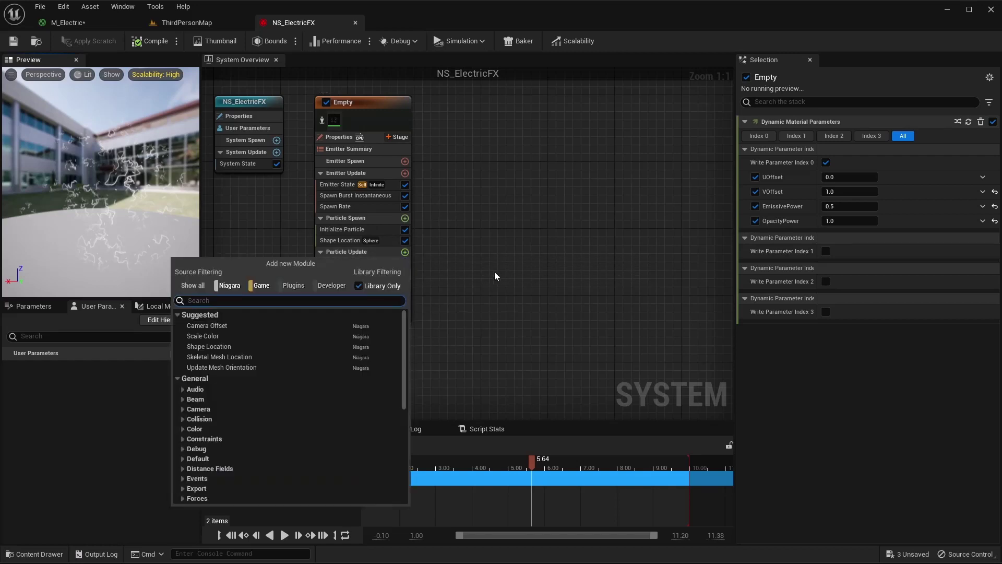
type("sub")
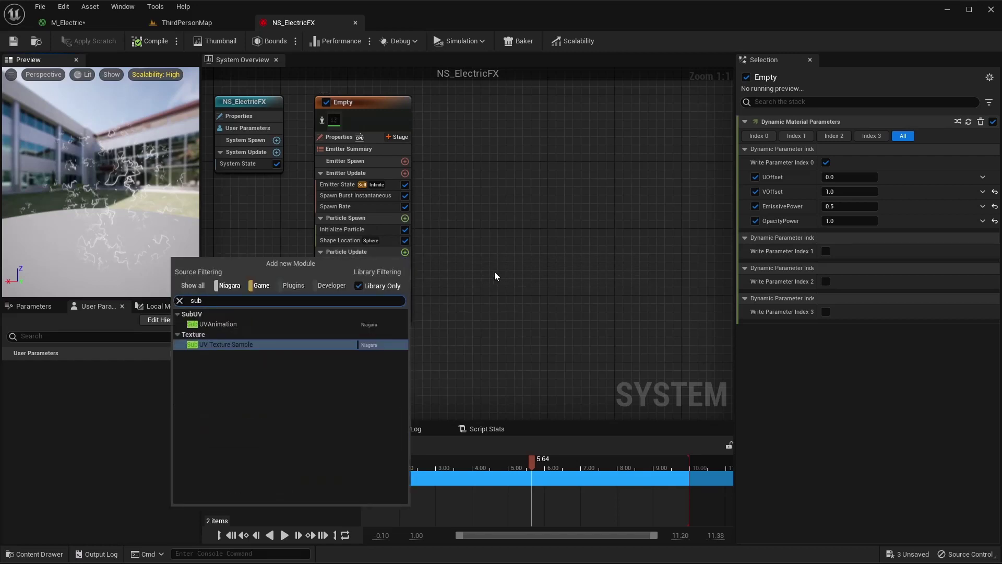
key("Up")
key("Return")
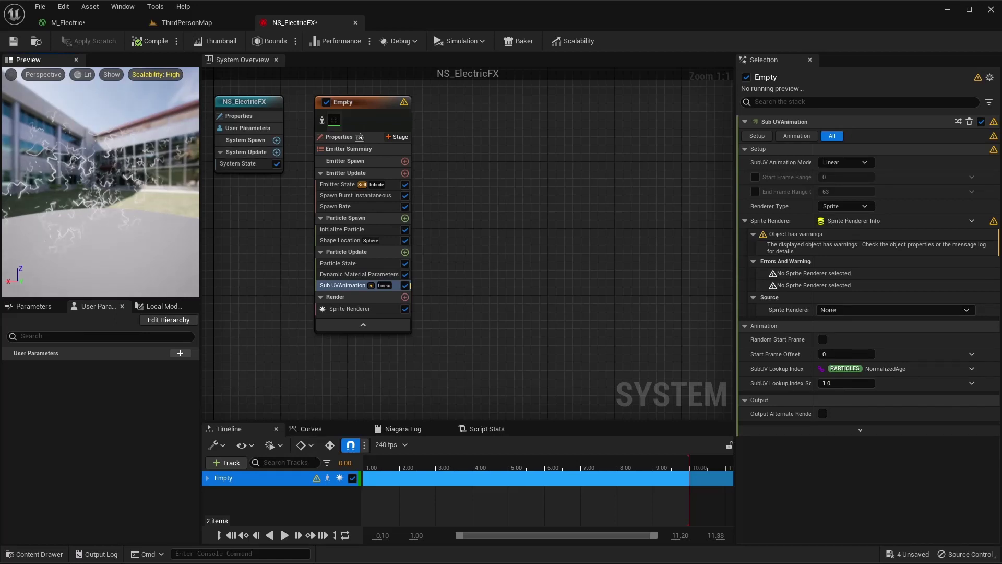
Enable the Sub UVAnimation start and end frame overrides with a range of 0 to 3, compile, and briefly play the simulation
left_click(755, 177)
left_click(756, 192)
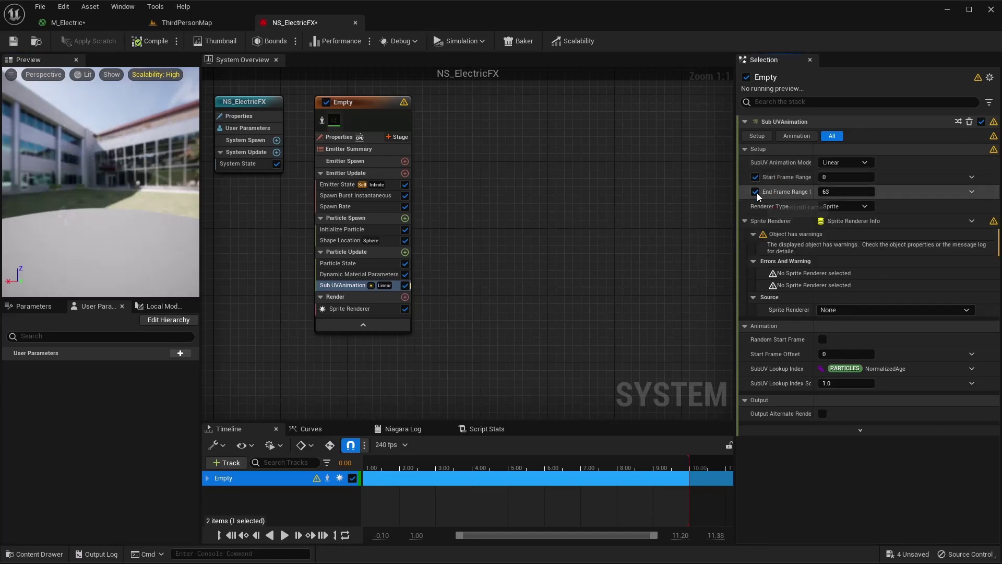
left_click(833, 178)
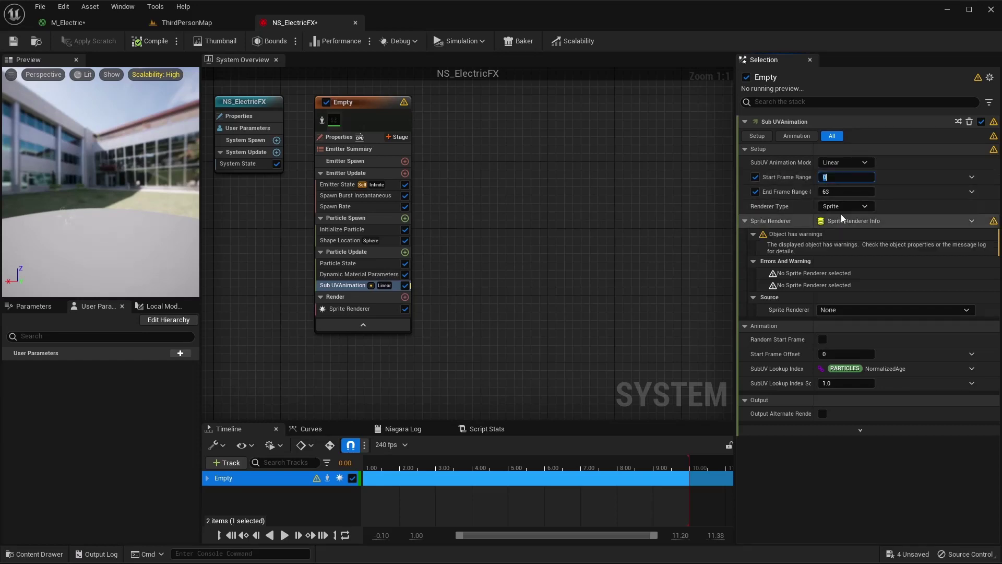
key("Tab")
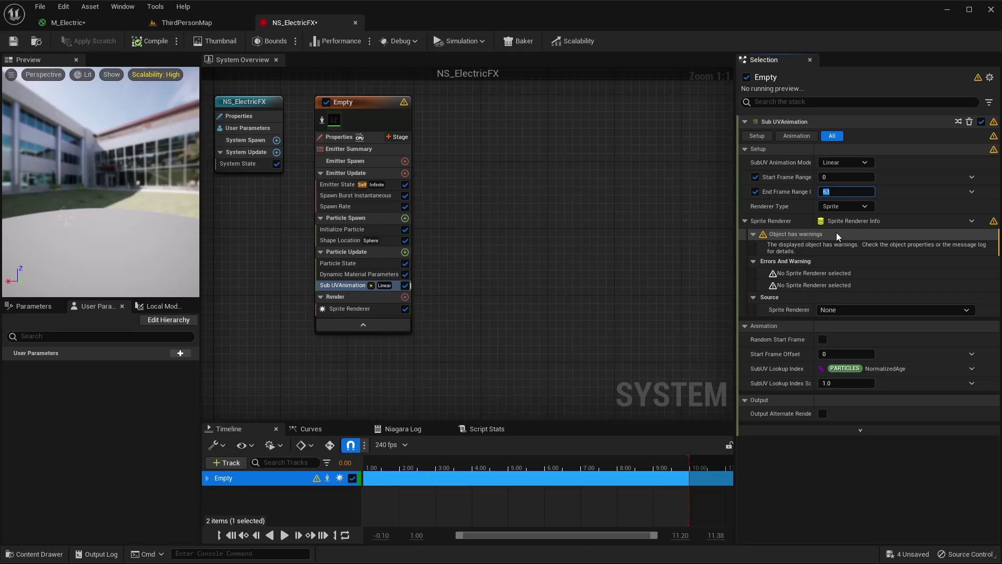
type("3")
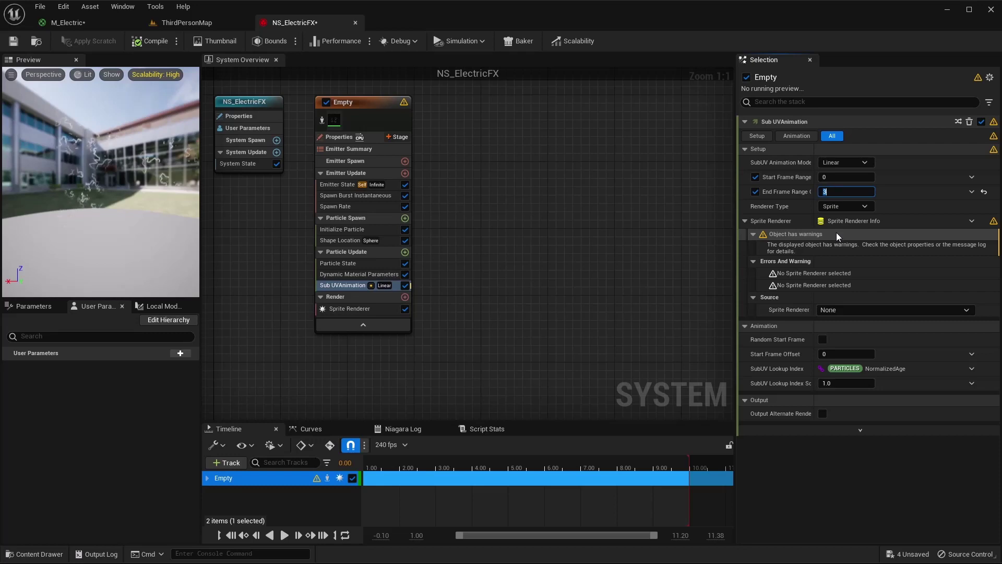
left_click(145, 41)
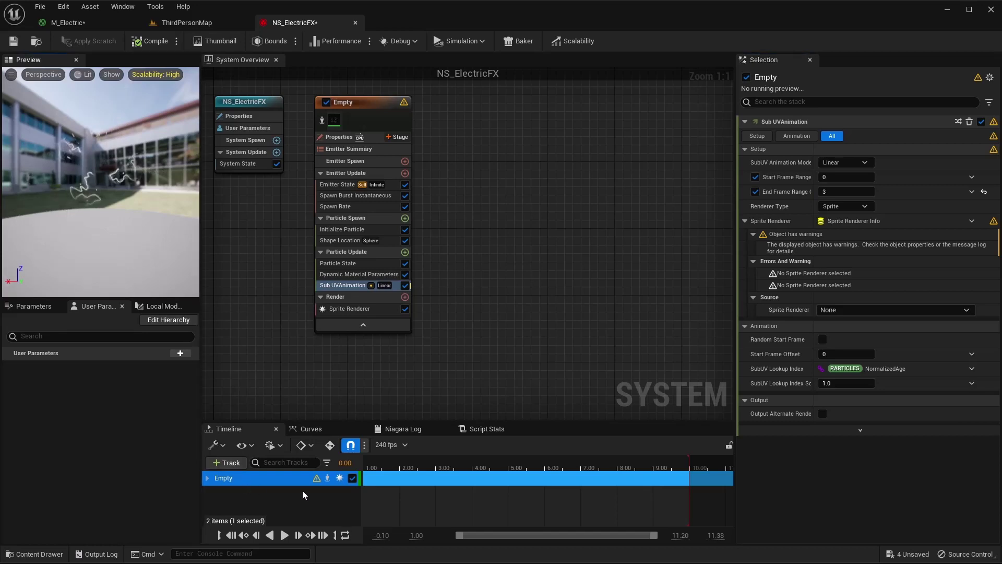
left_click(282, 540)
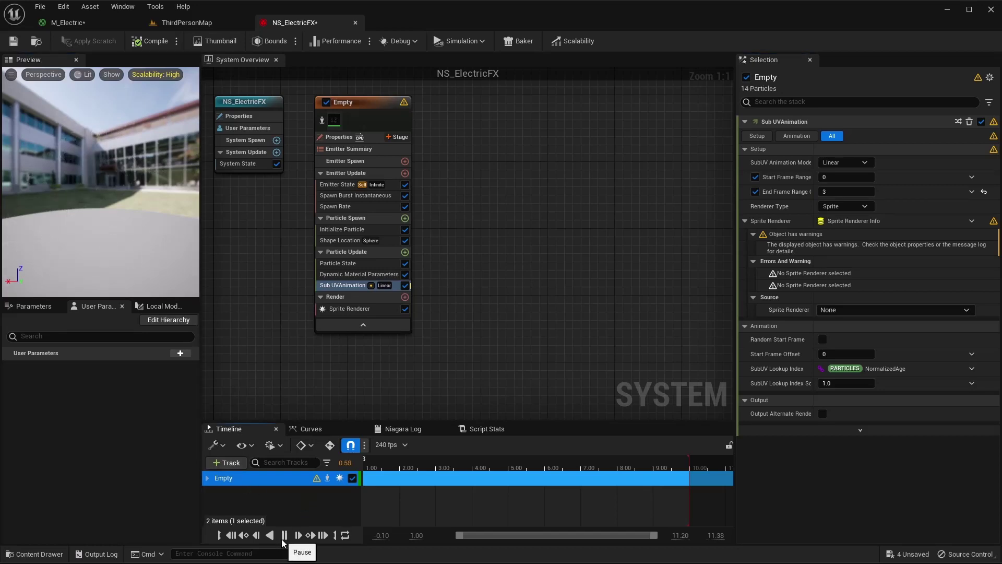
left_click(282, 541)
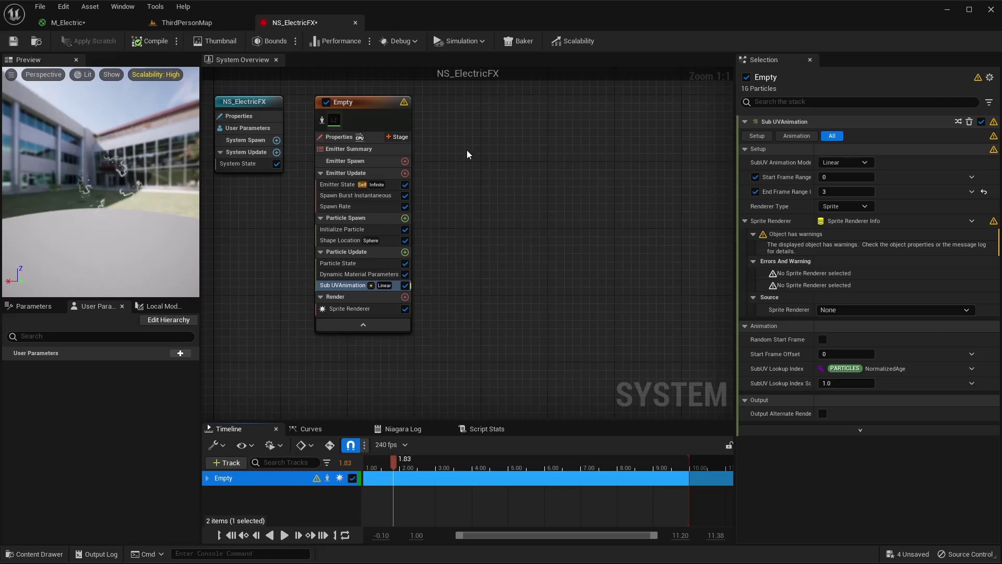
Set the Sub UVAnimation module's source to Sprite Renderer and briefly play the simulation
left_click(352, 275)
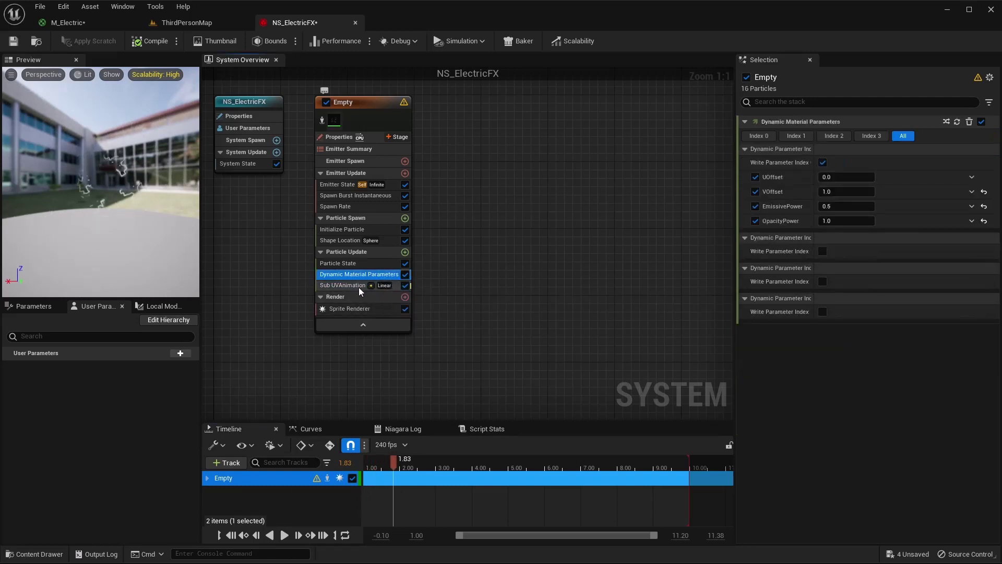
left_click(362, 288)
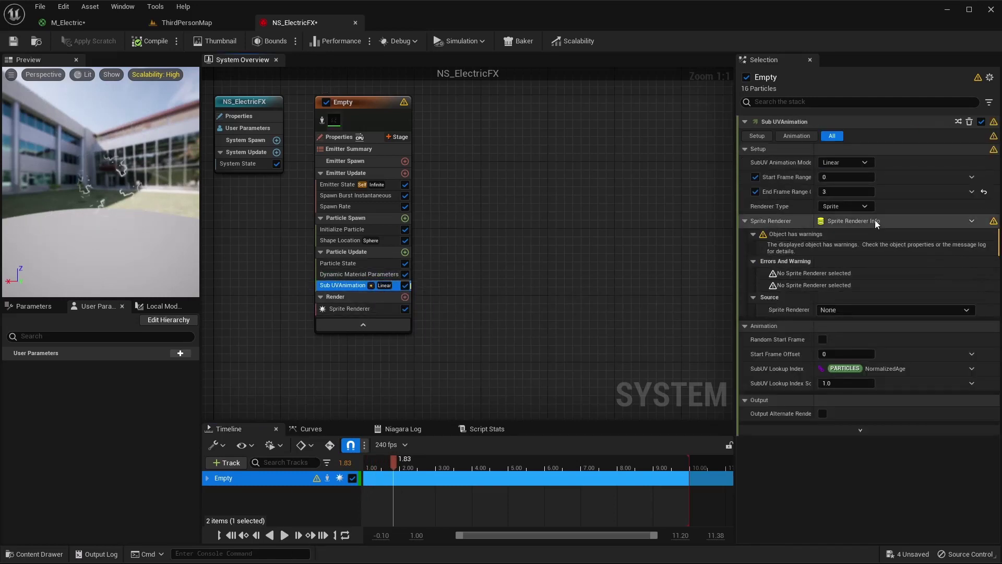
left_click(870, 310)
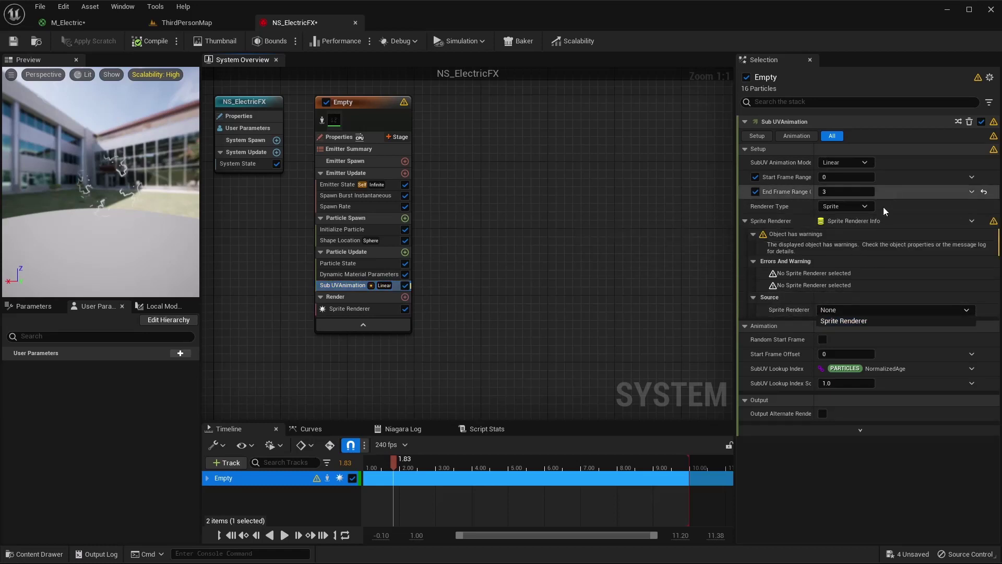
left_click(839, 322)
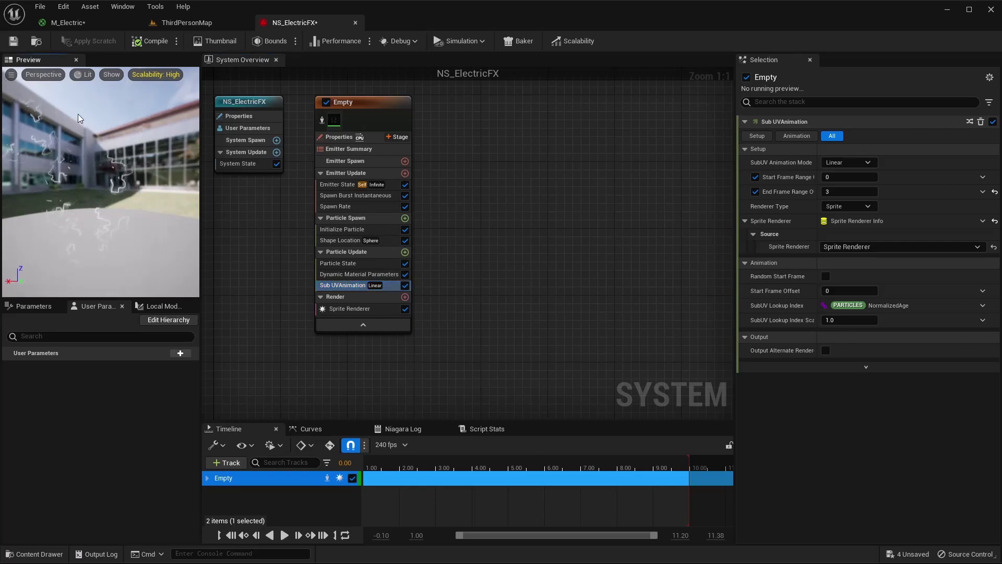
left_click(284, 535)
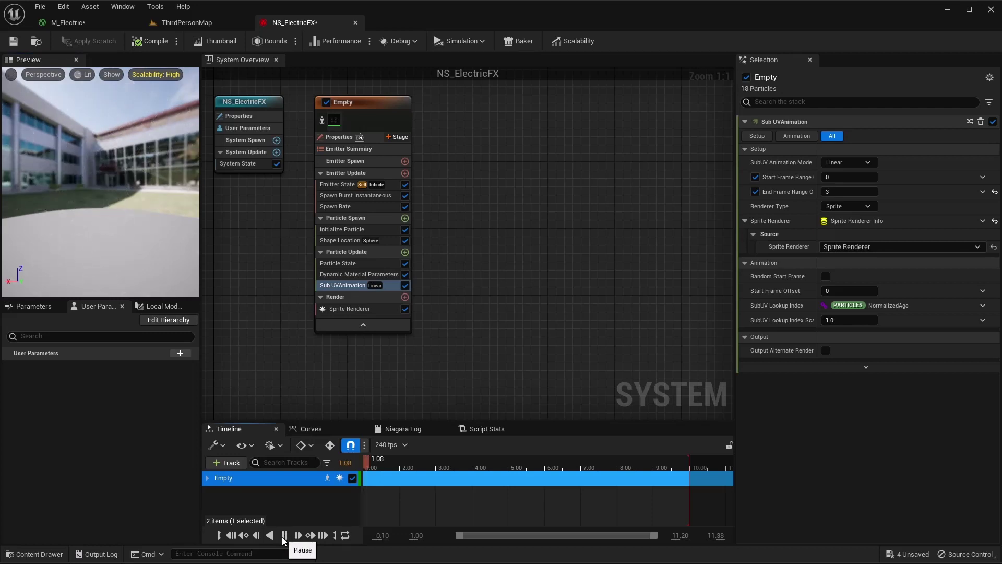
left_click(285, 536)
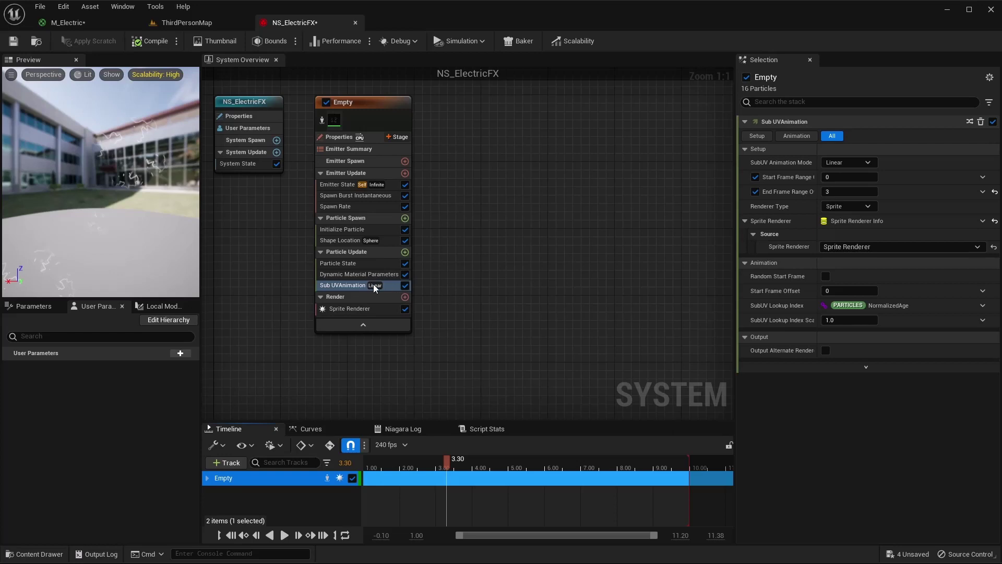
In Dynamic Material Parameters, set both UOffset and VOffset to 0.5
left_click(344, 272)
left_click(851, 177)
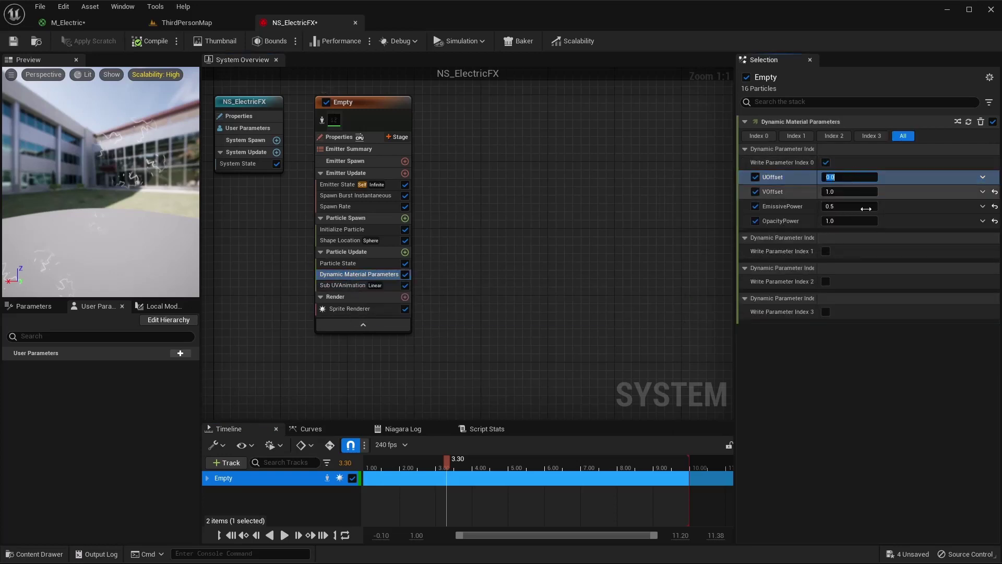
type("0.5")
key("Tab")
type("0.5")
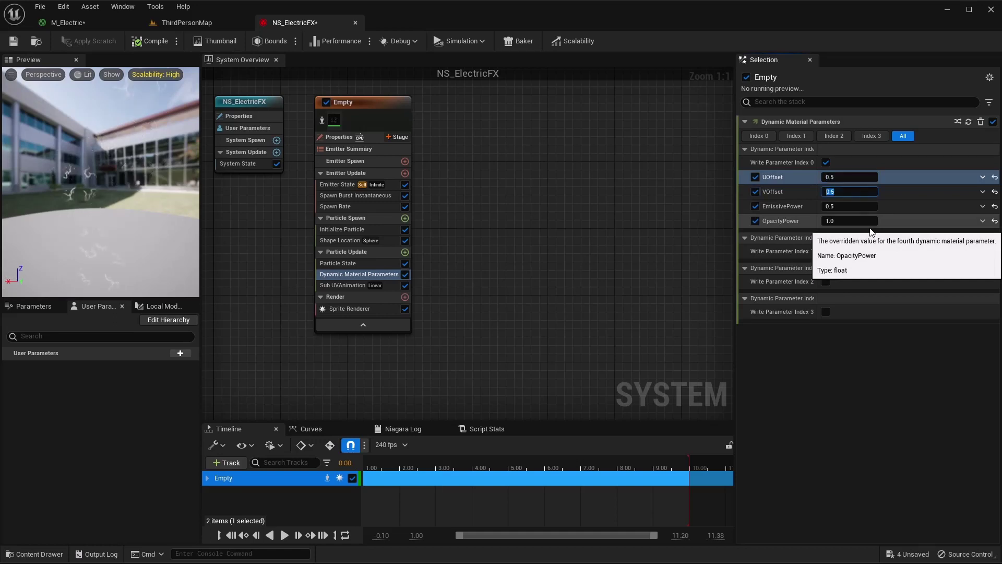
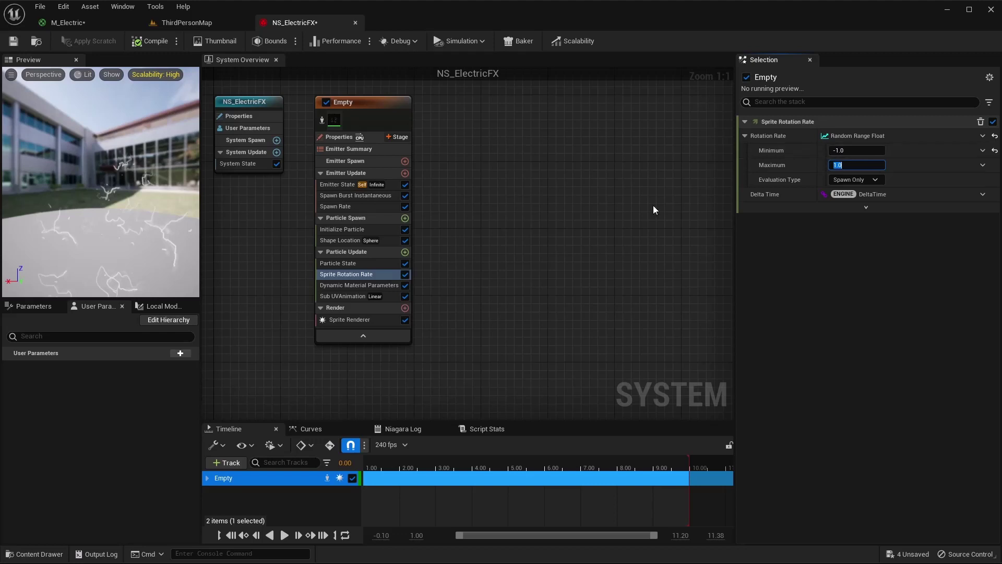
Add a Scale Sprite Size module with the Ease In curve template to Particle Update, and preview the compiled simulation
left_click(405, 253)
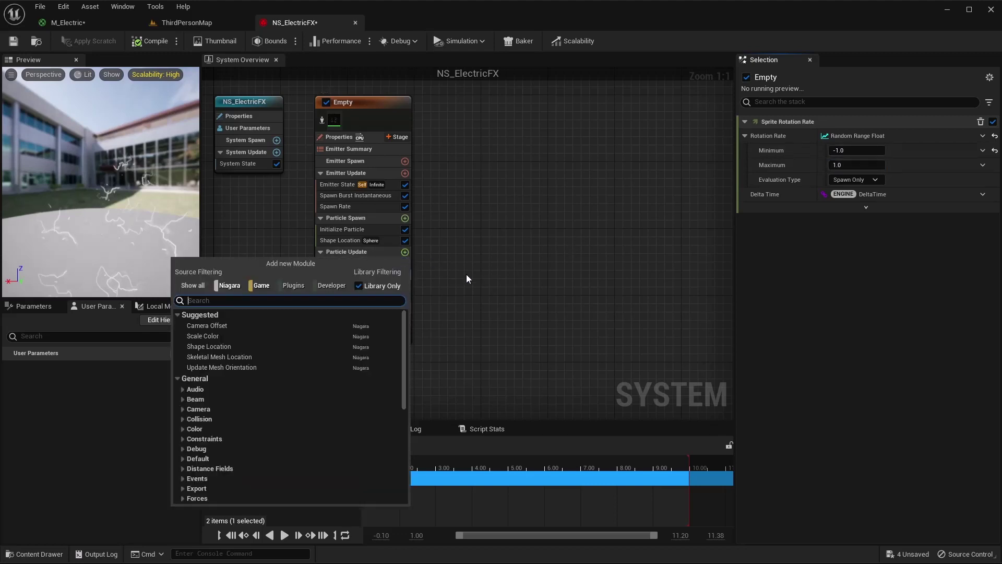
type("scale sprit")
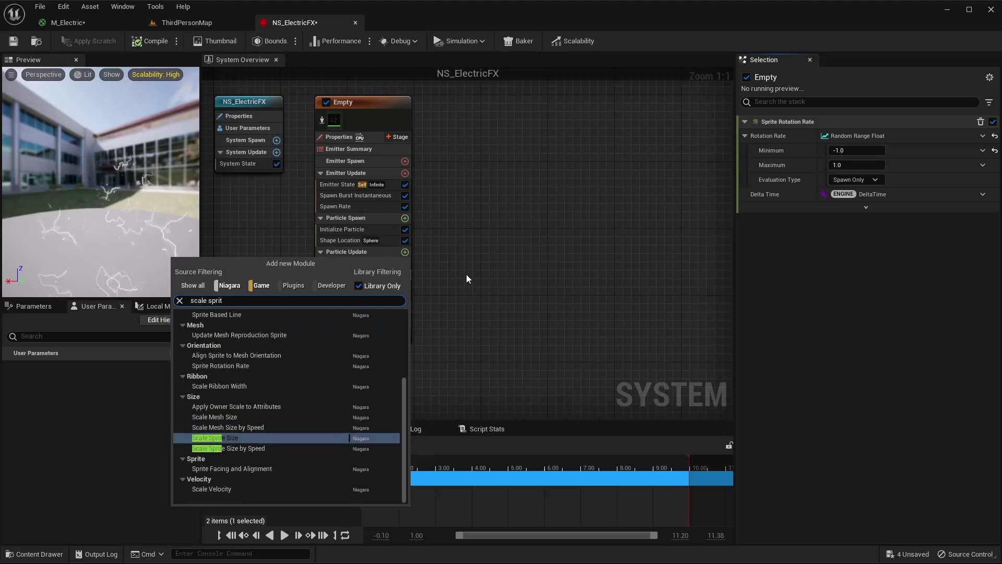
key("Return")
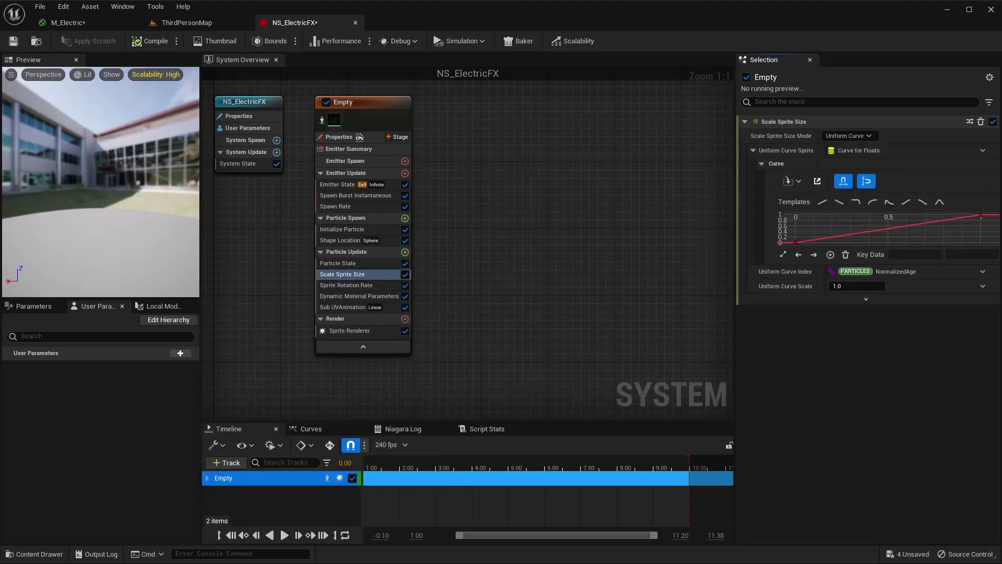
left_click(872, 202)
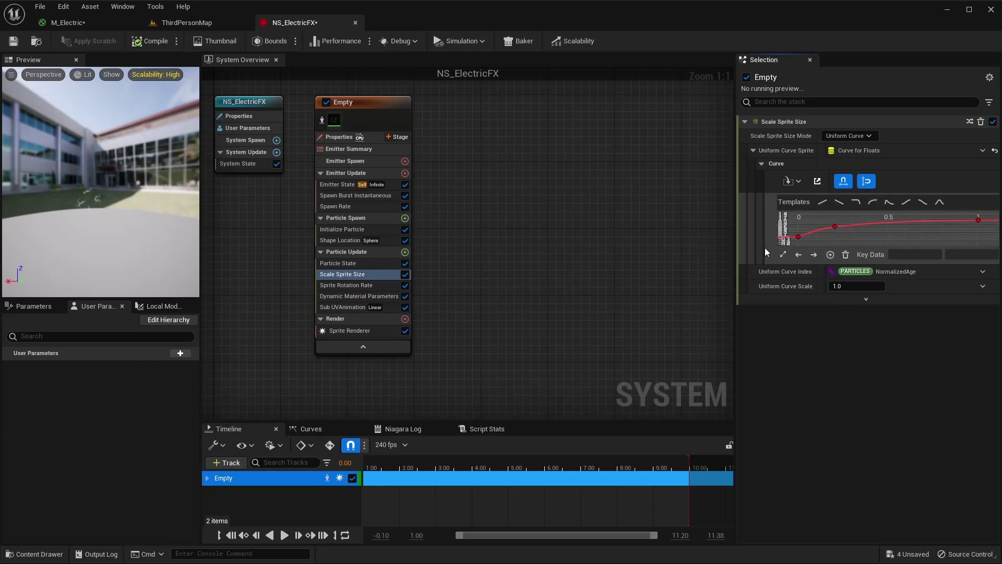
left_click(148, 43)
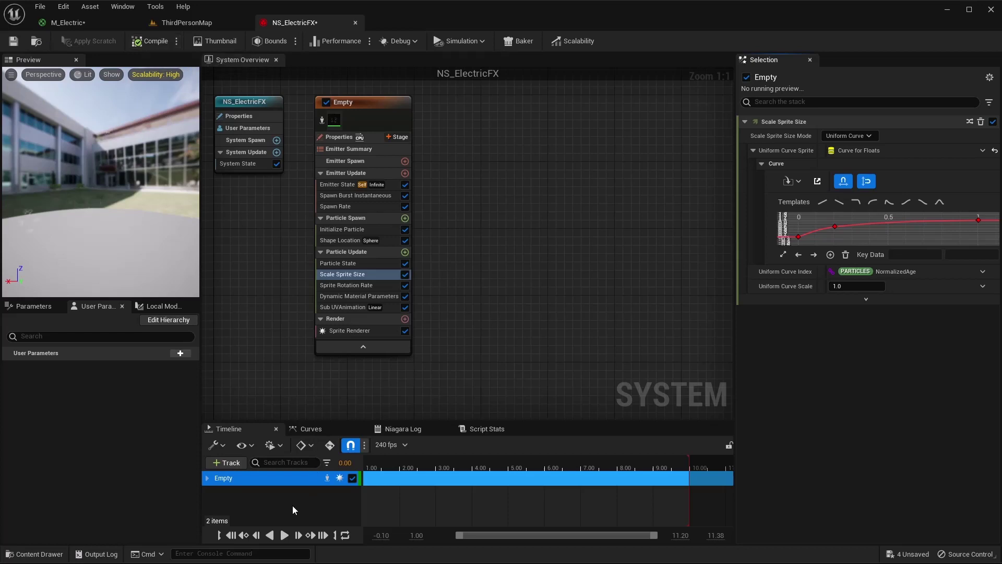
left_click(284, 536)
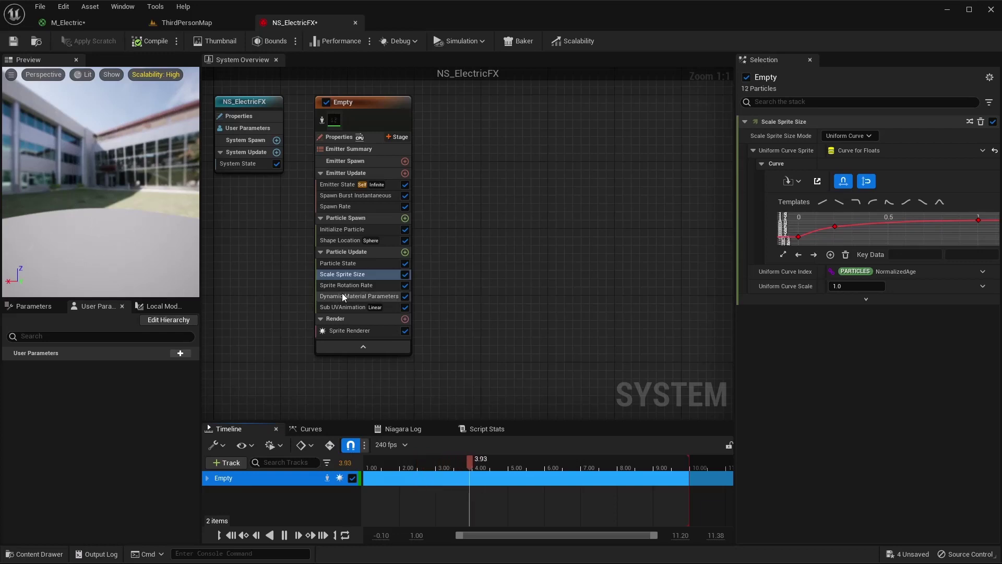
Add a Gravity Force module to Particle Update and fix its unmet SolveForcesAndVelocity dependency
left_click(406, 252)
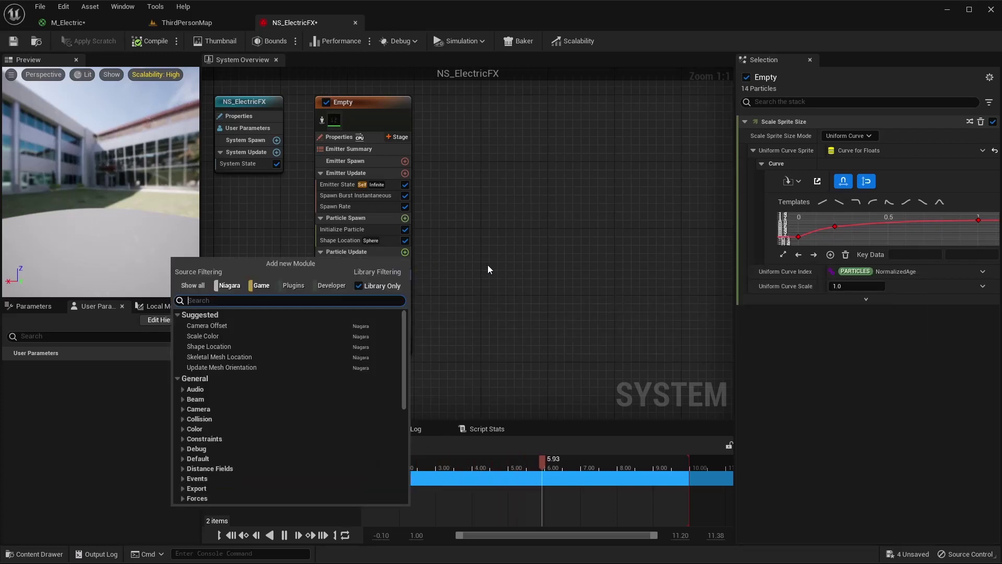
type("grav")
key("Return")
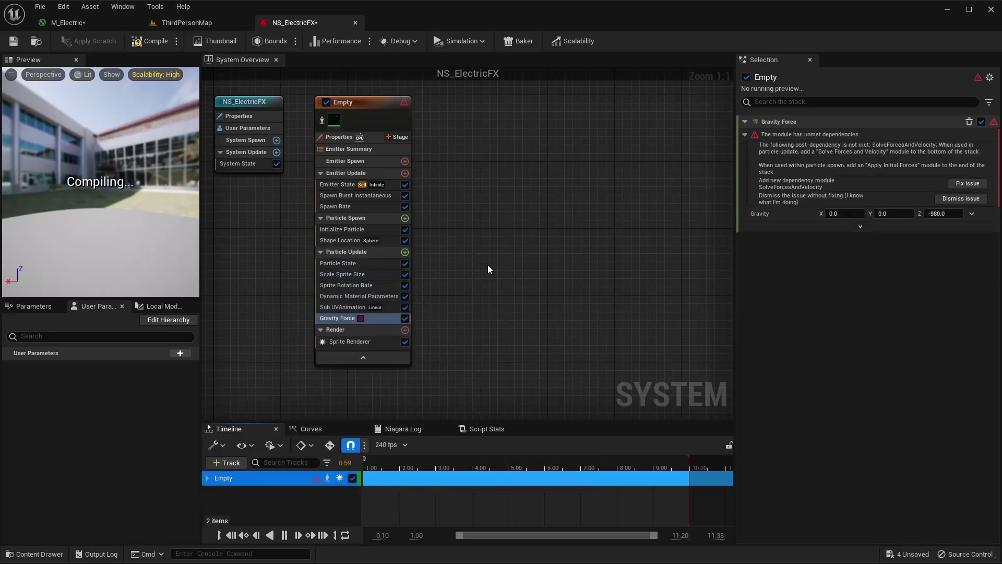
left_click(970, 183)
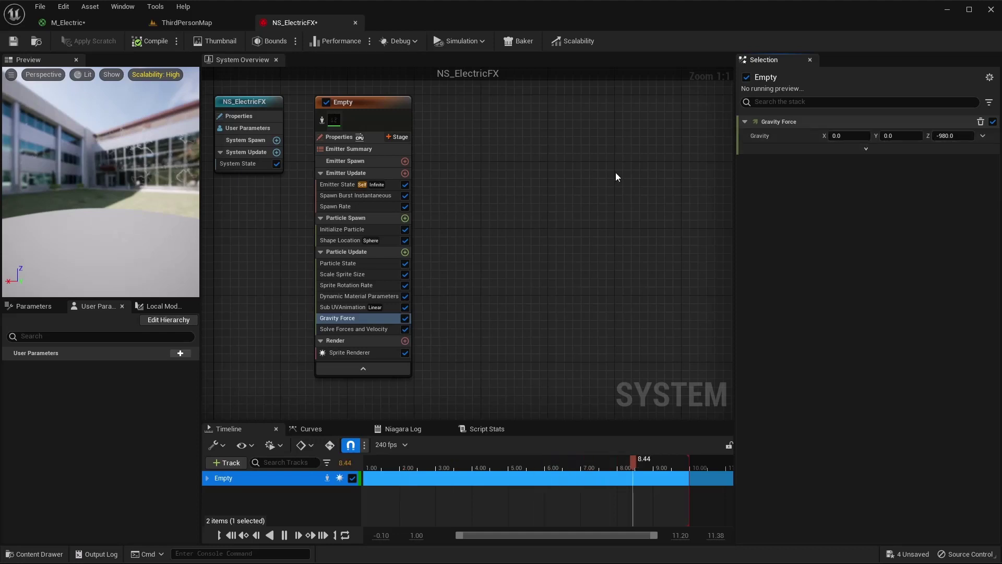
Set Gravity to a Random Range Vector with minimum Z -25 and maximum 0, 0, 25, and compile
left_click(983, 137)
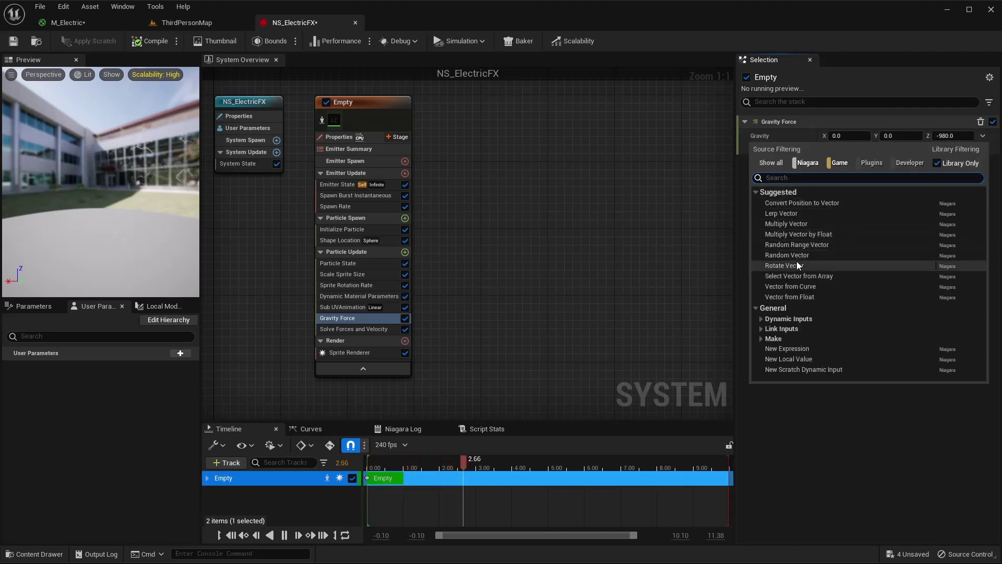
left_click(799, 245)
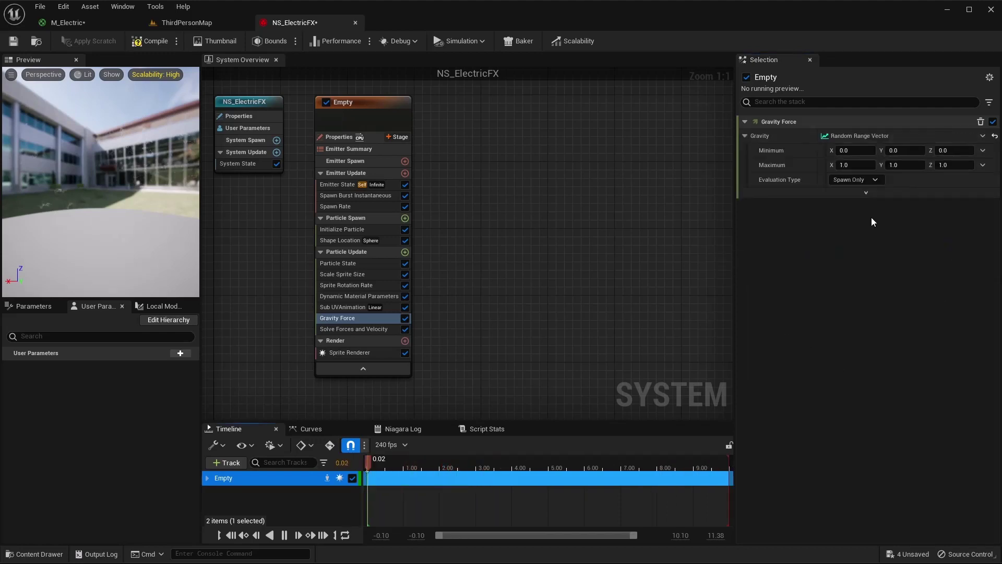
left_click(949, 151)
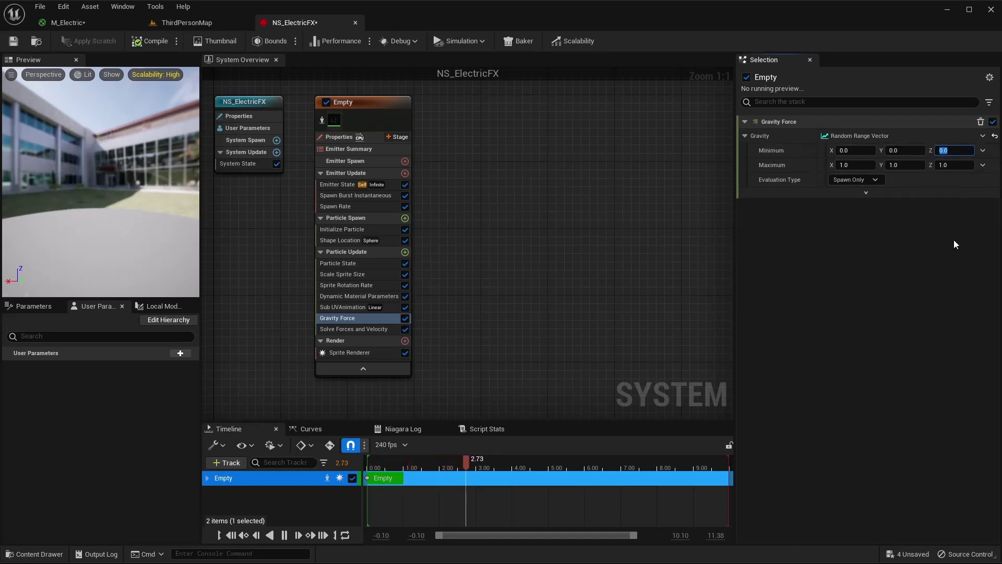
type("-25")
key("Tab")
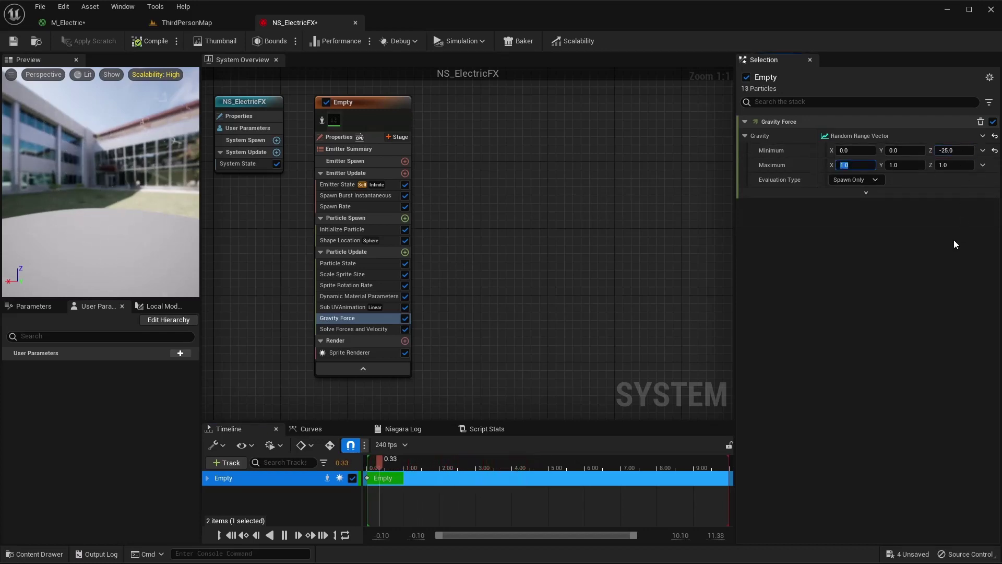
type("0")
key("Tab")
type("0")
key("Tab")
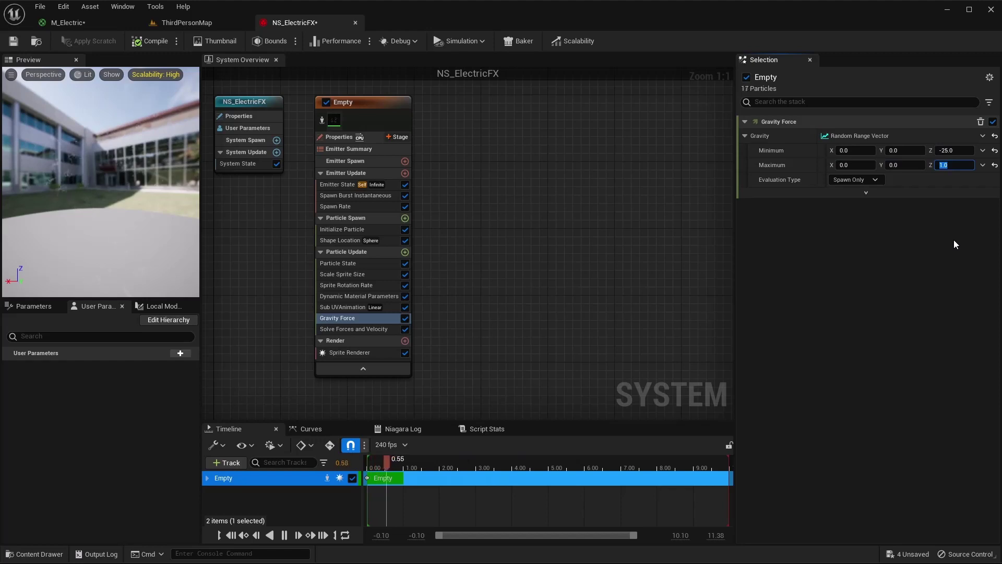
type("25")
key("Return")
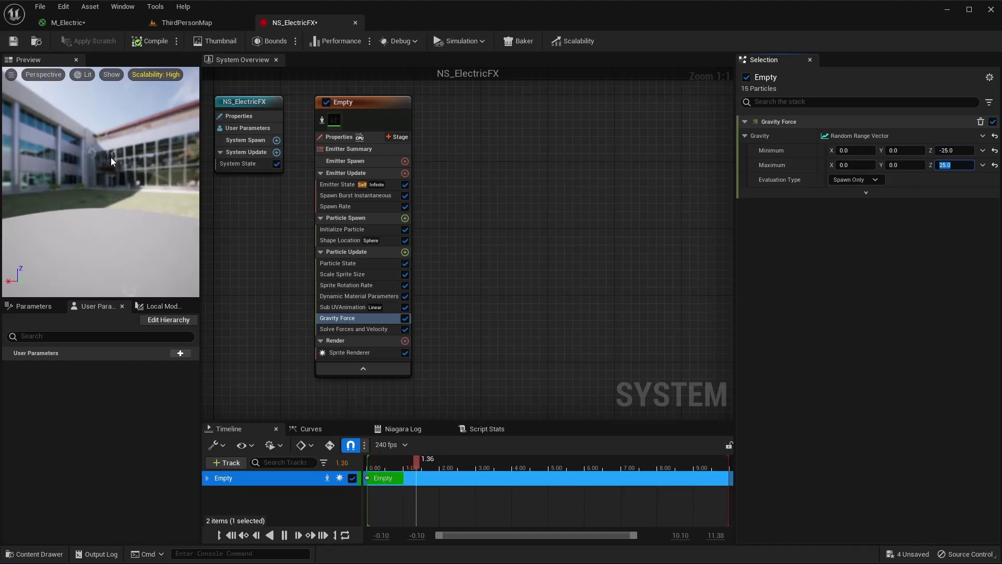
left_click(148, 43)
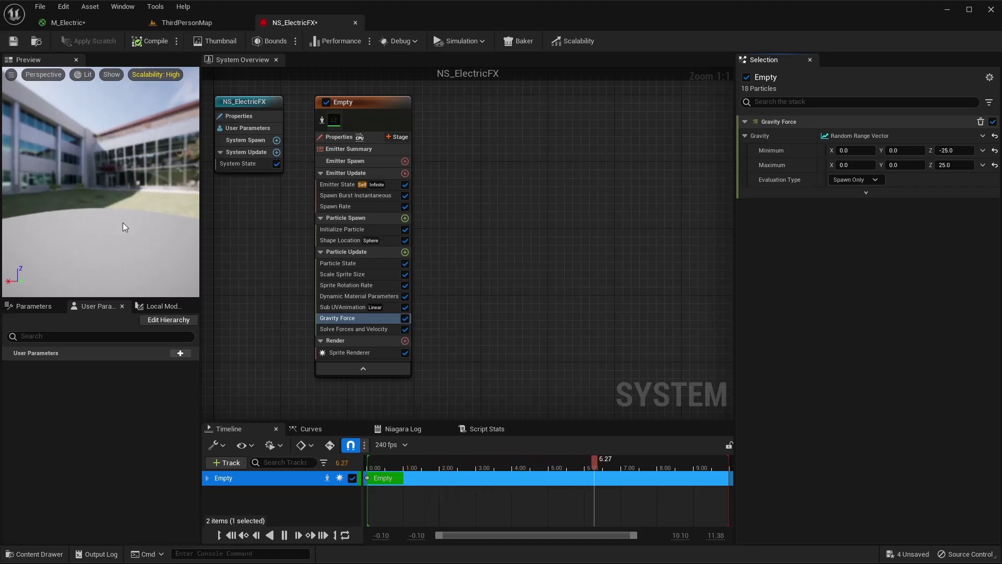
Add a Curl Noise Force module to Particle Update with Noise Strength 1000 and Noise Frequency 500
left_click(405, 251)
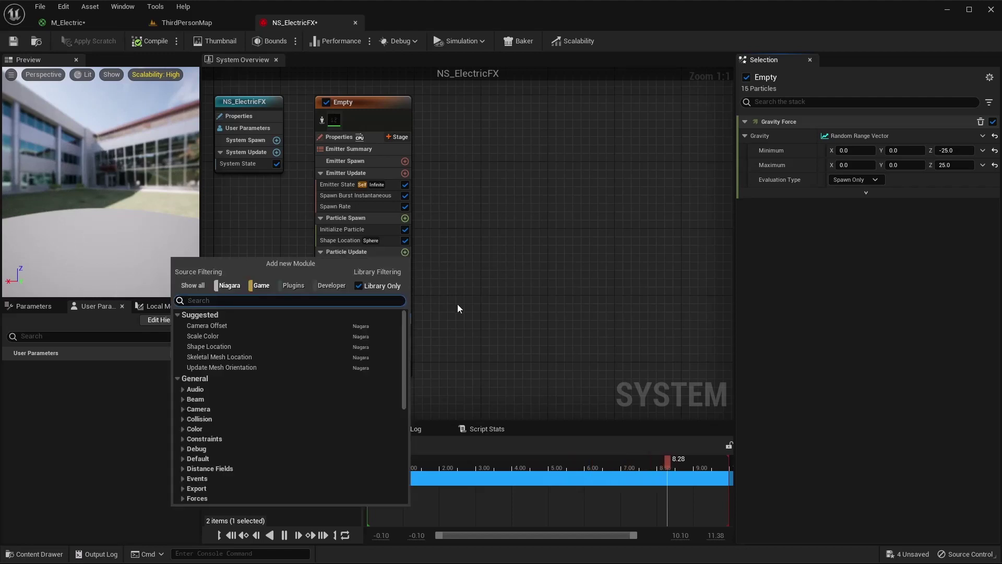
type("curl")
key("Return")
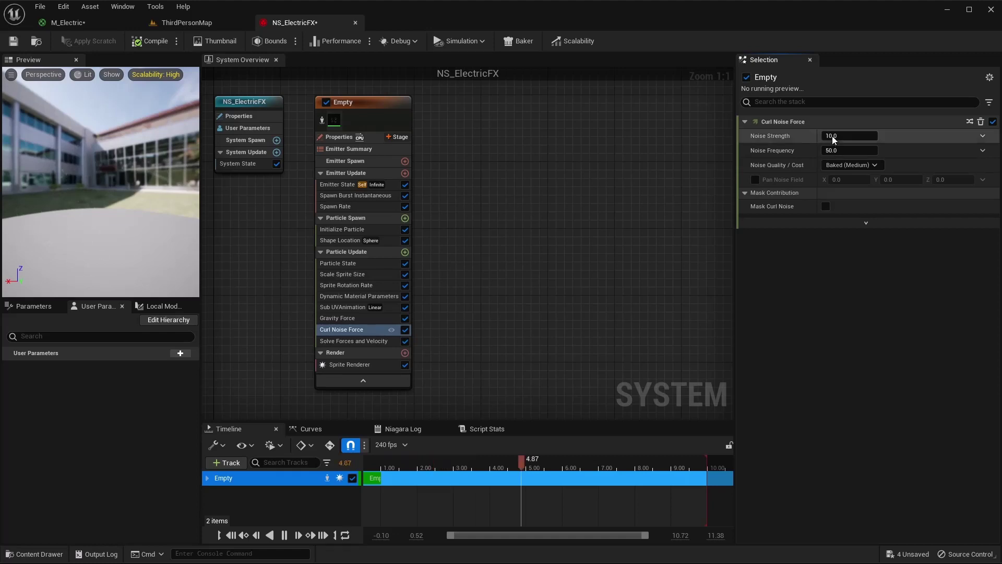
left_click(847, 136)
key("BackSpace")
key("BackSpace")
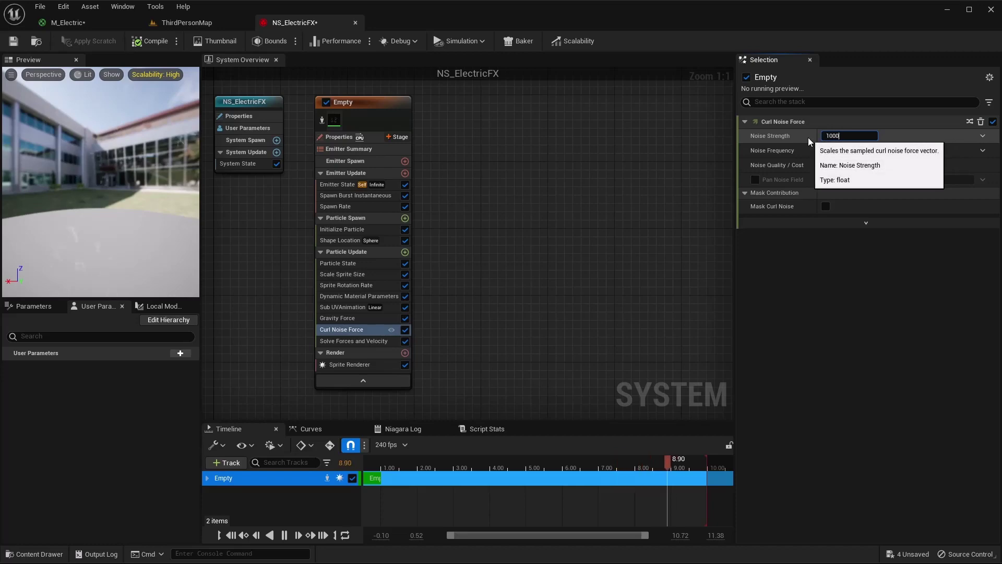
key("Return")
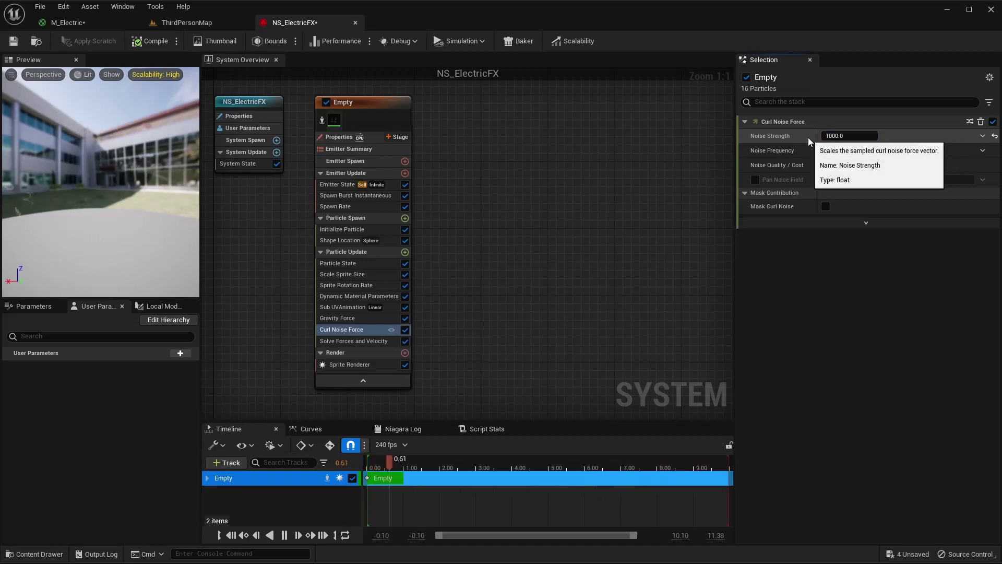
left_click(849, 150)
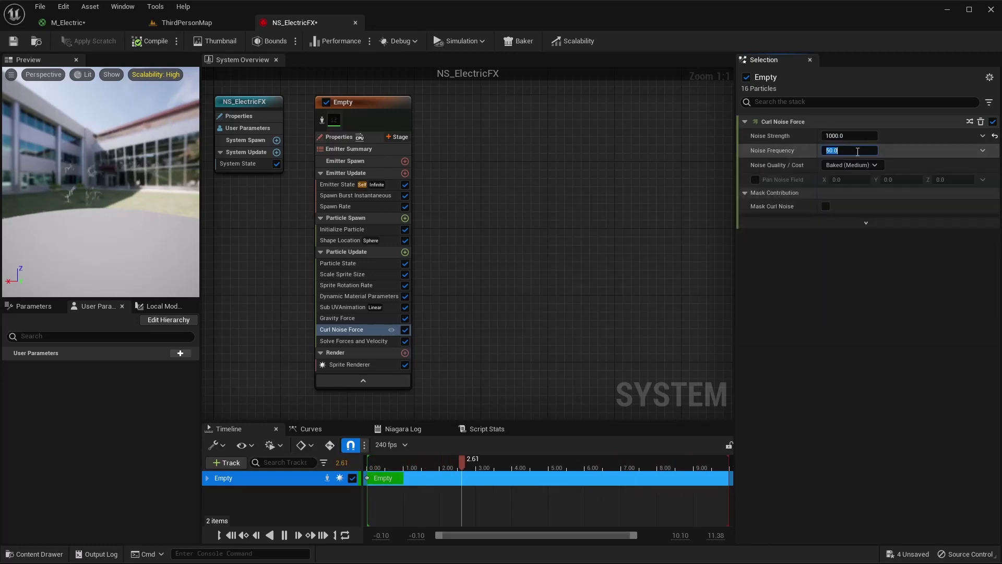
type("0")
key("Return")
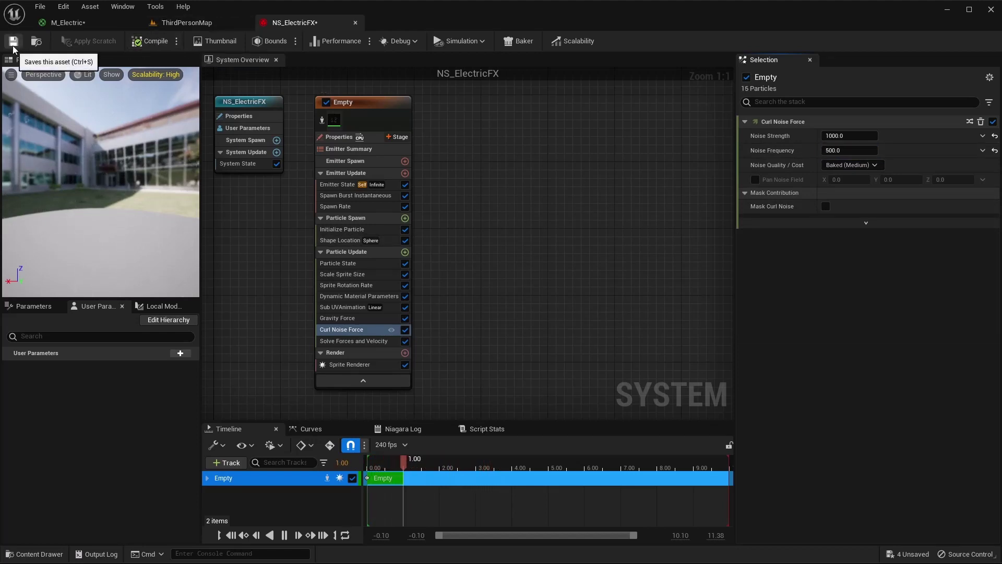
left_click(405, 252)
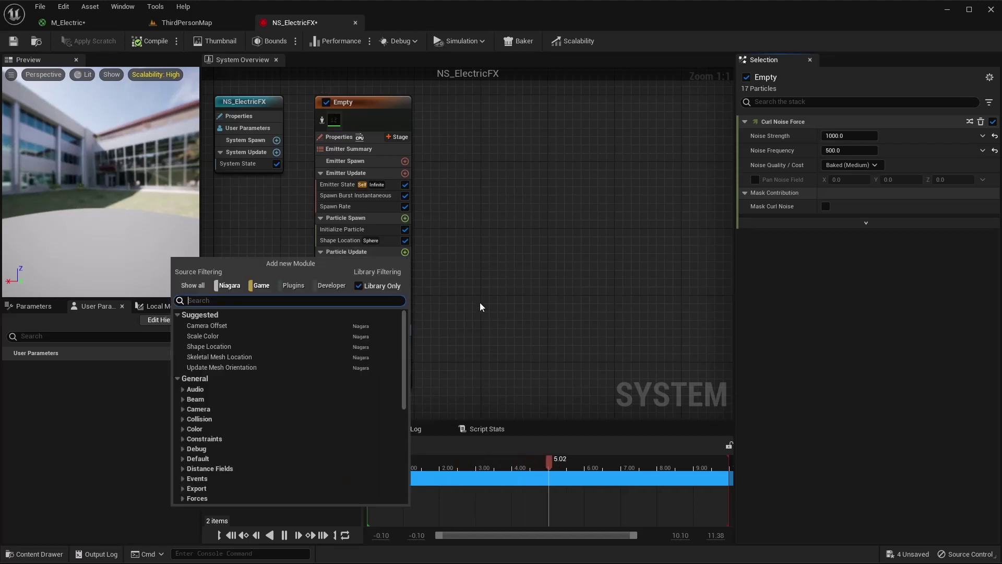
type("dy")
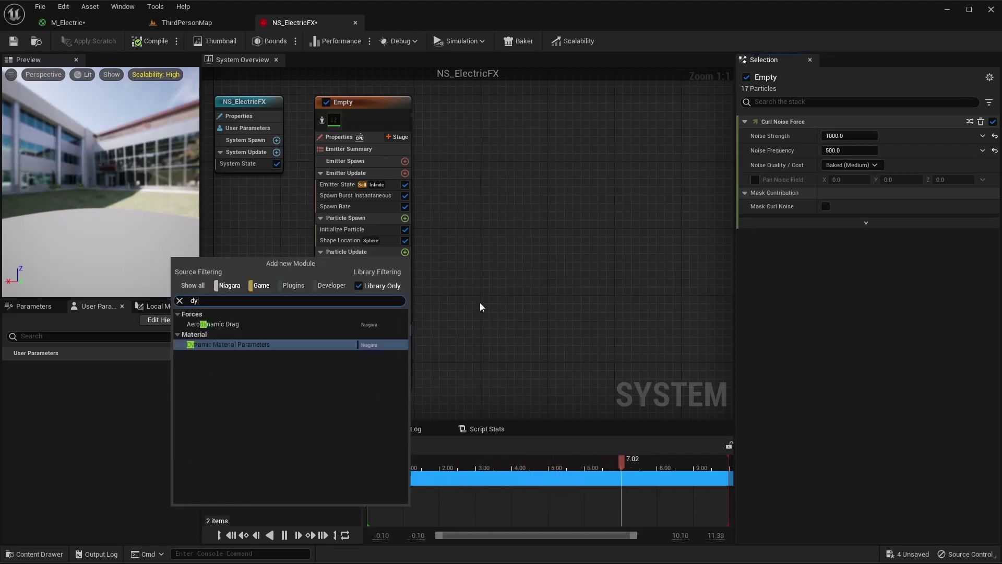
key("BackSpace")
key("BackSpace")
key("Escape")
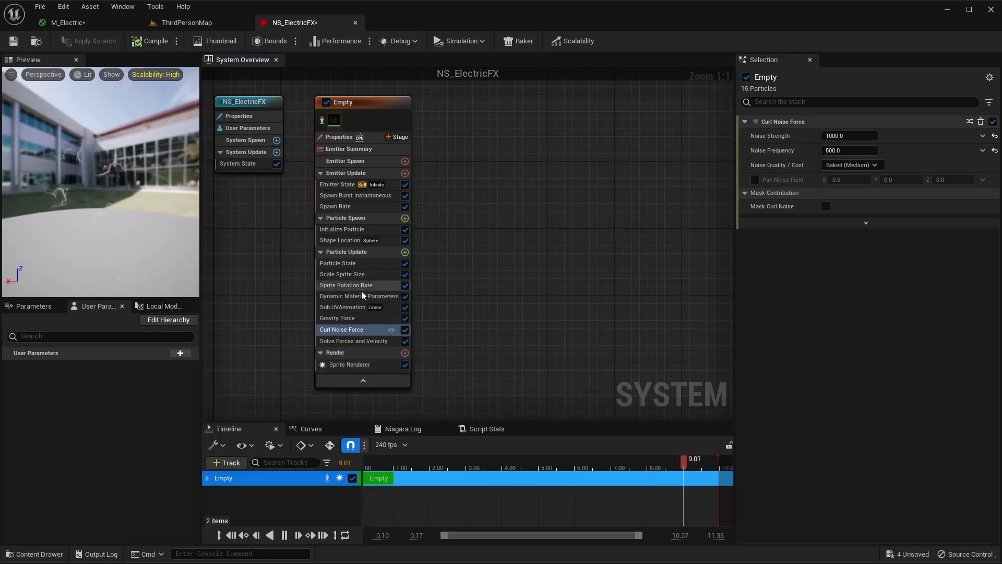
Add a Color module to Particle Update and set its Color input to Multiply Linear Color
left_click(405, 251)
type("color")
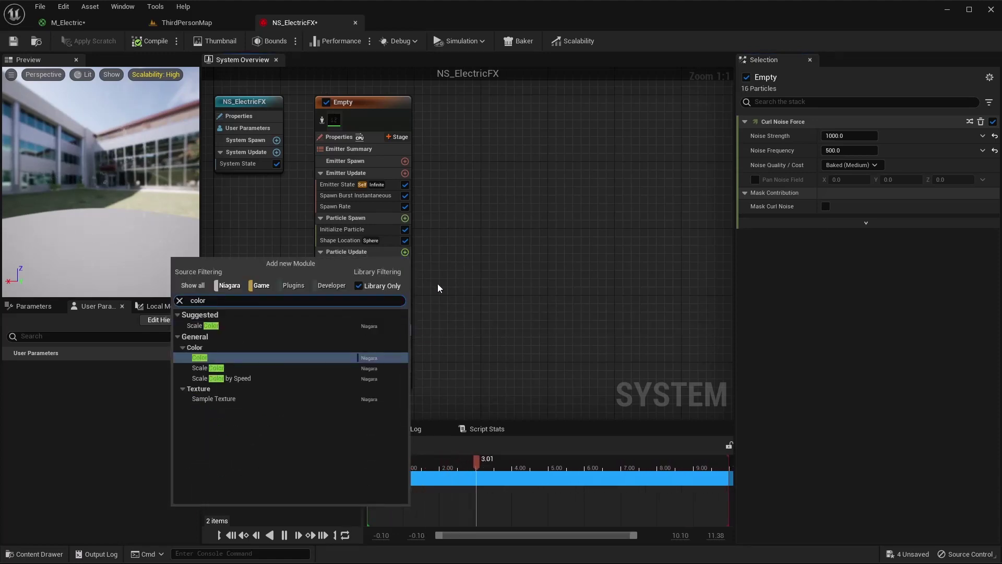
key("Return")
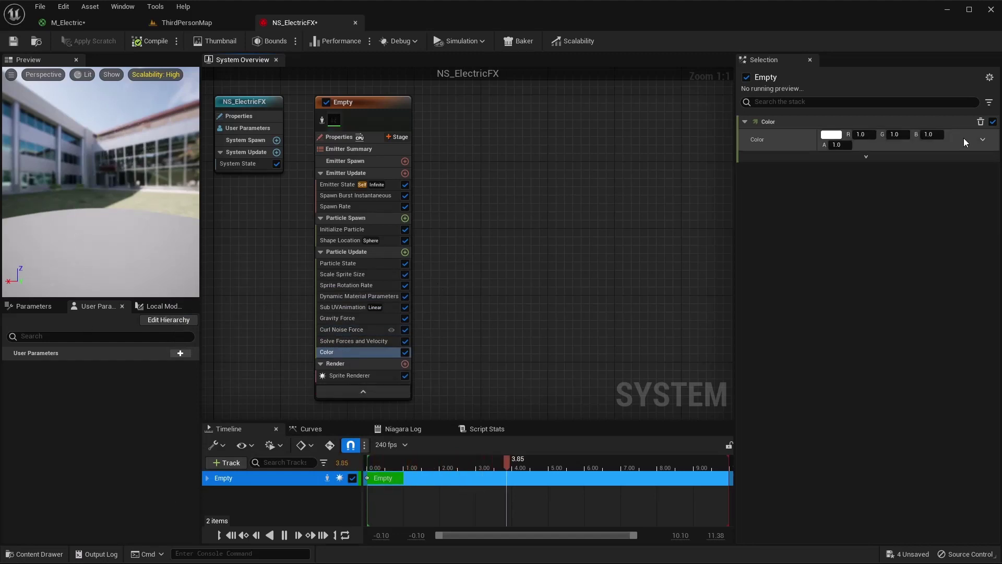
left_click(982, 139)
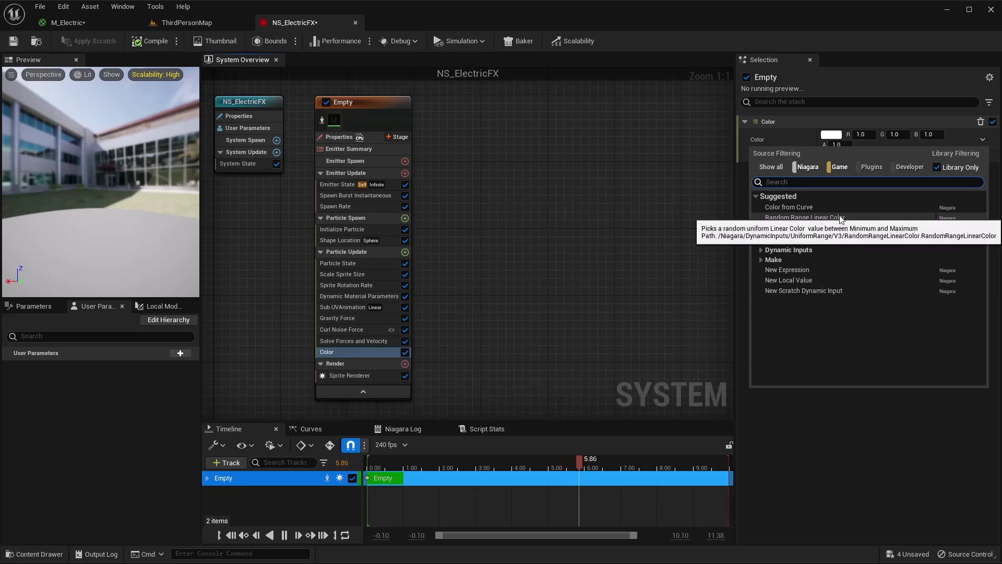
type("mul")
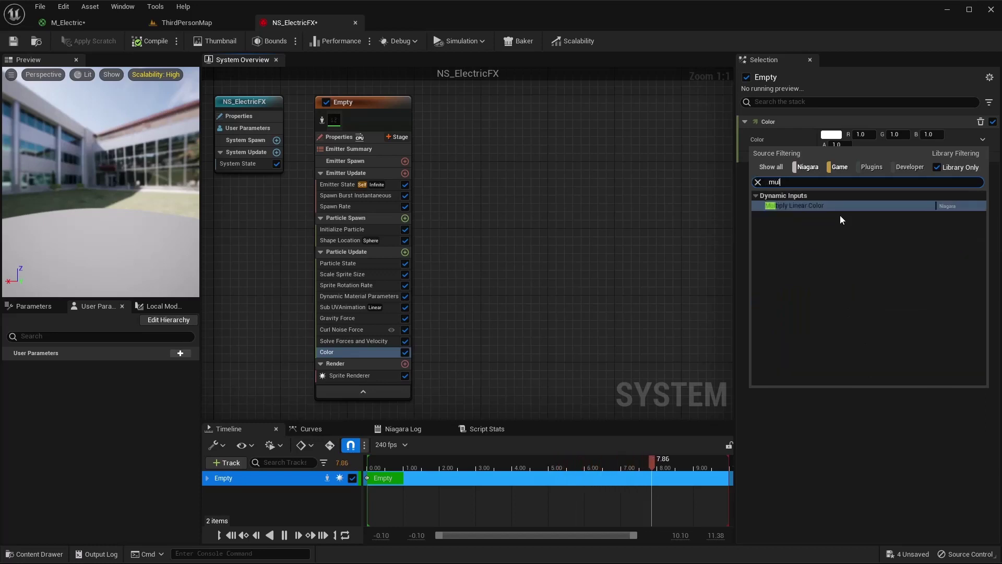
key("Return")
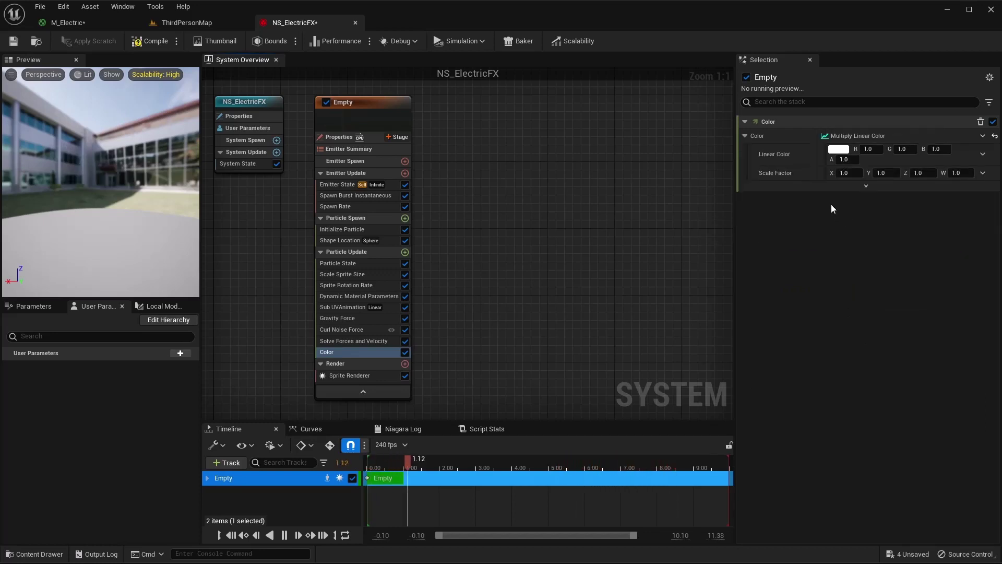
Show the Color module's advanced properties and set Linear Color to Color from Curve
left_click(866, 186)
left_click(844, 153)
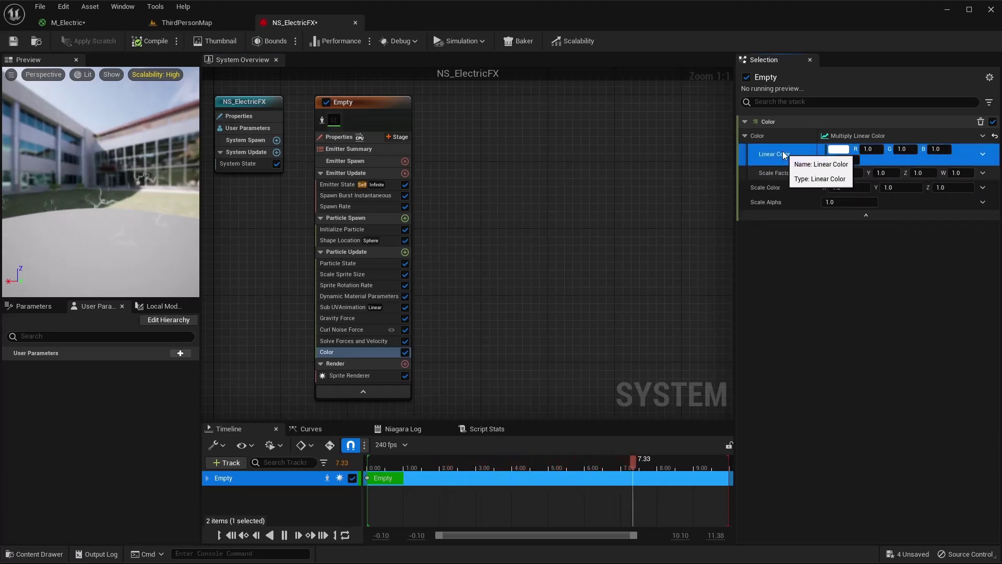
left_click(983, 155)
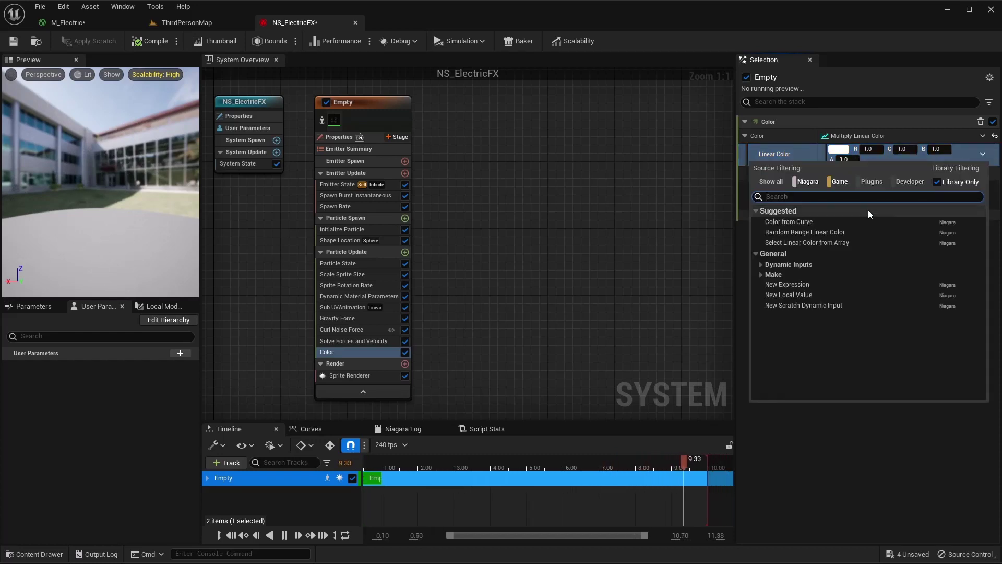
left_click(812, 223)
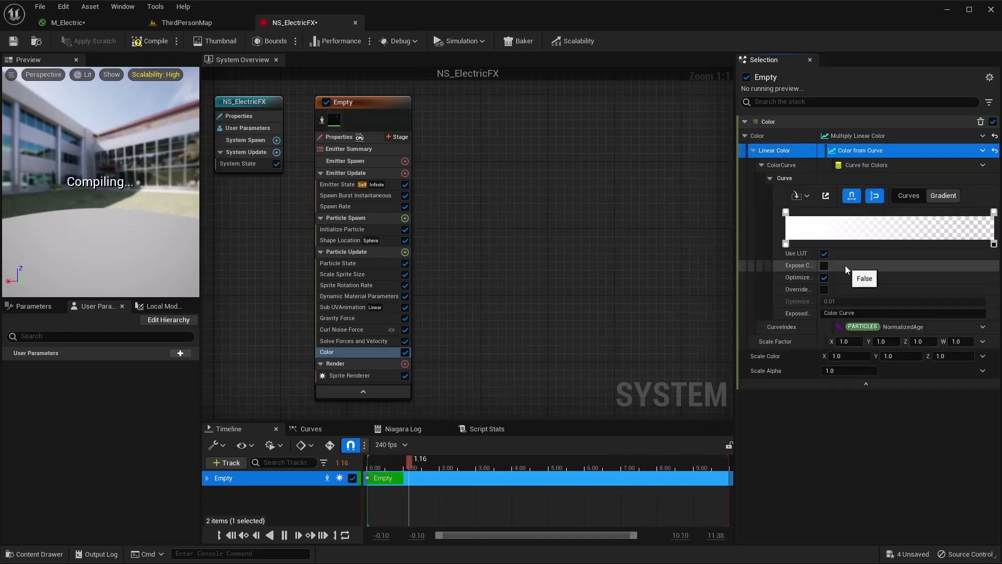
Set the starting color stop of the Color module's gradient to blue, hex sRGB 3258FF
double_click(786, 243)
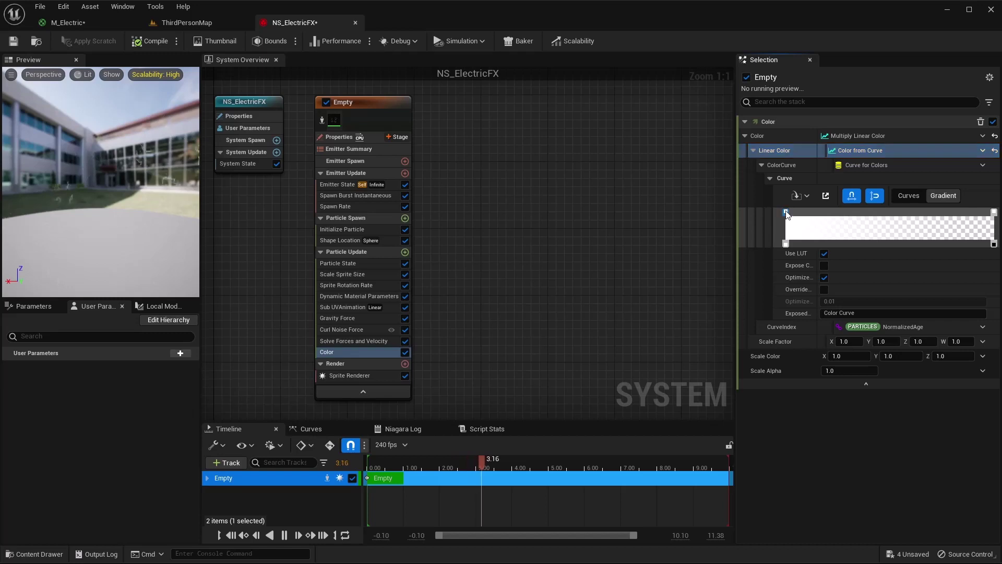
left_click(598, 271)
left_click(596, 262)
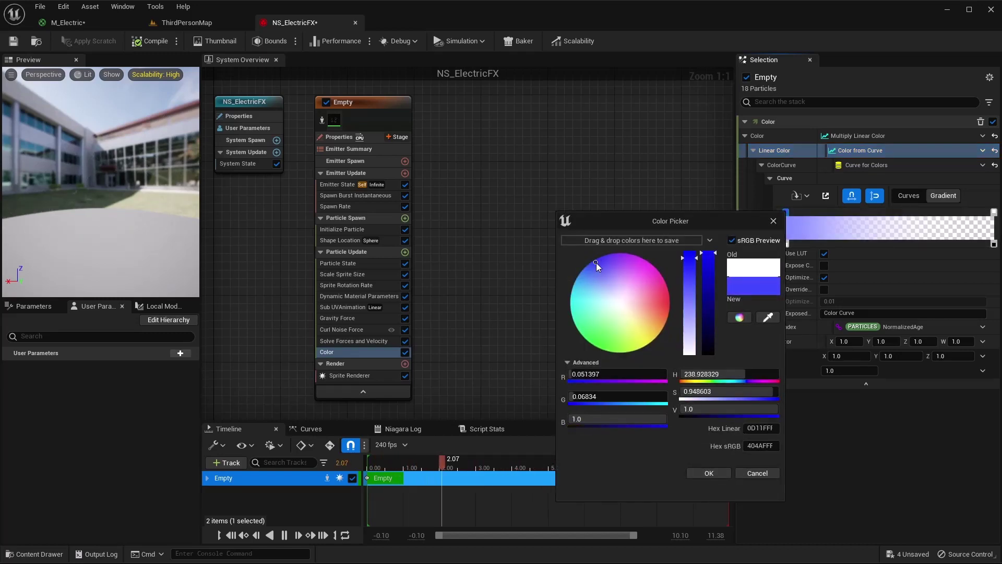
left_click_drag(596, 262, 593, 262)
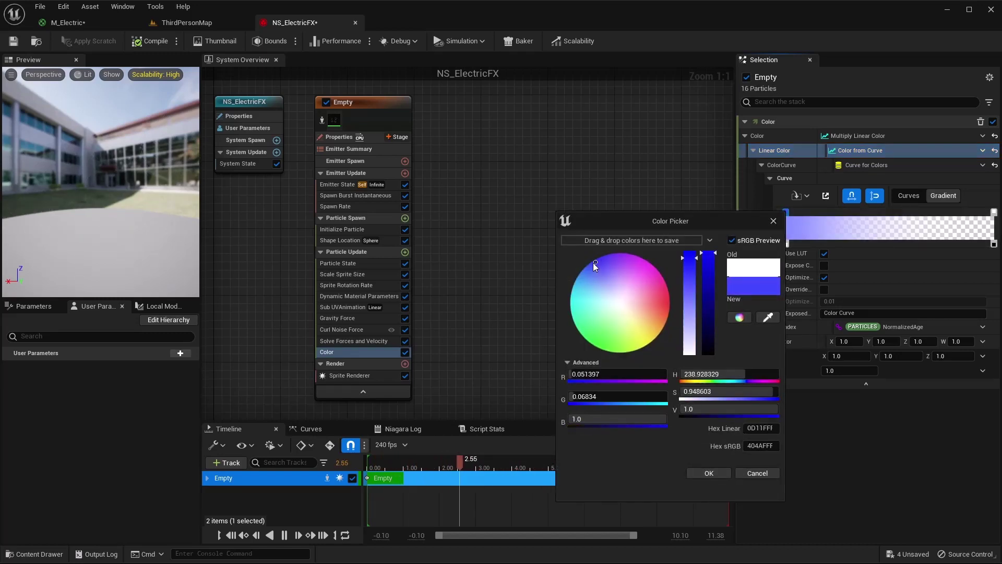
left_click(702, 473)
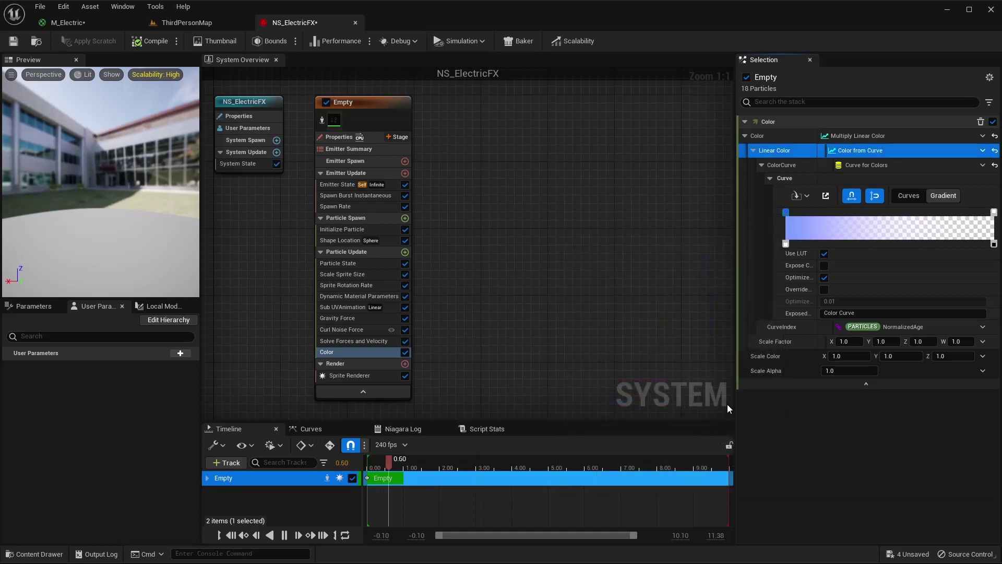
Add a color stop near the middle of the gradient and make it light blue, hex sRGB 06D9FF
left_click(884, 212)
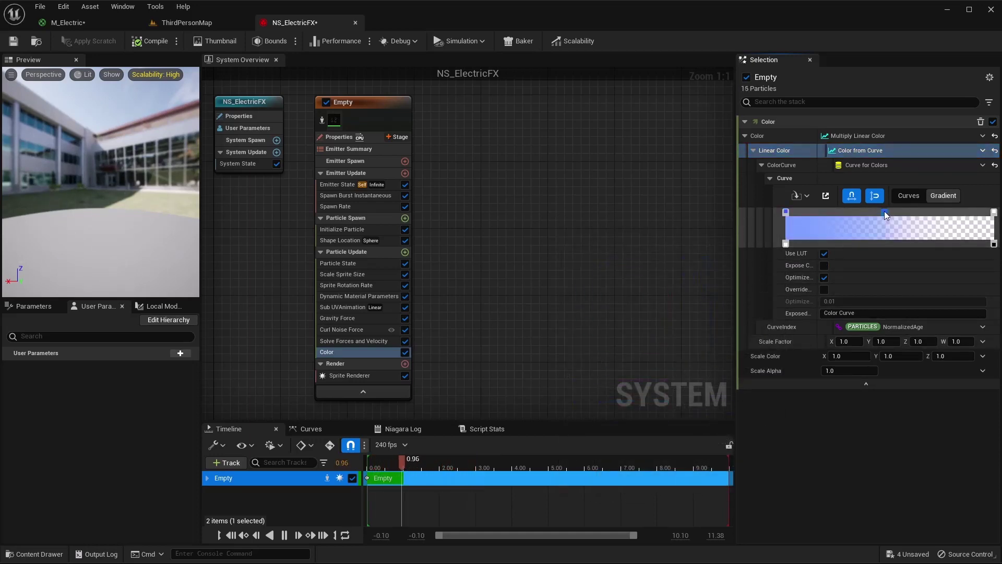
mouse_move(885, 211)
left_mouse_down()
mouse_move(904, 223)
mouse_move(887, 214)
left_mouse_up()
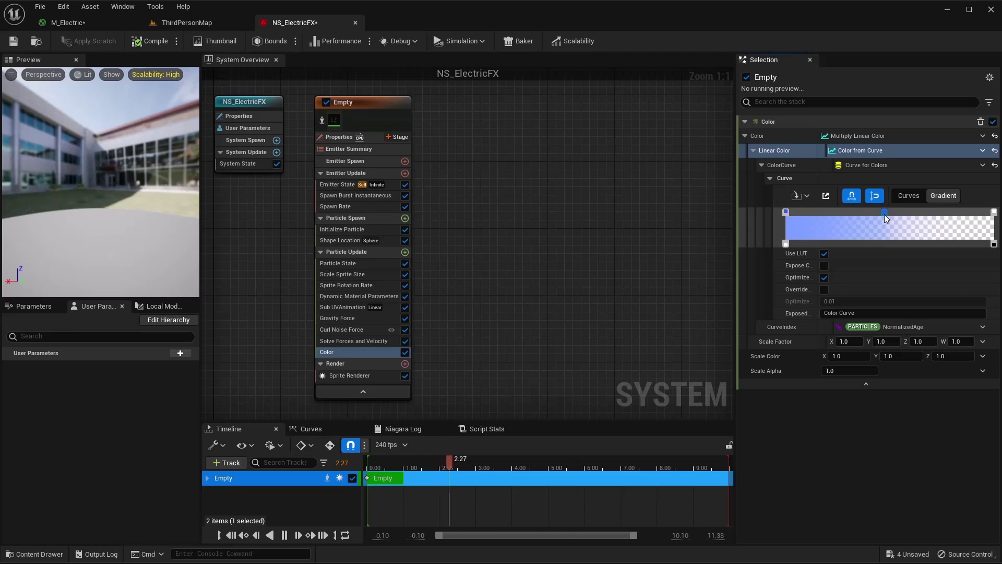
double_click(885, 214)
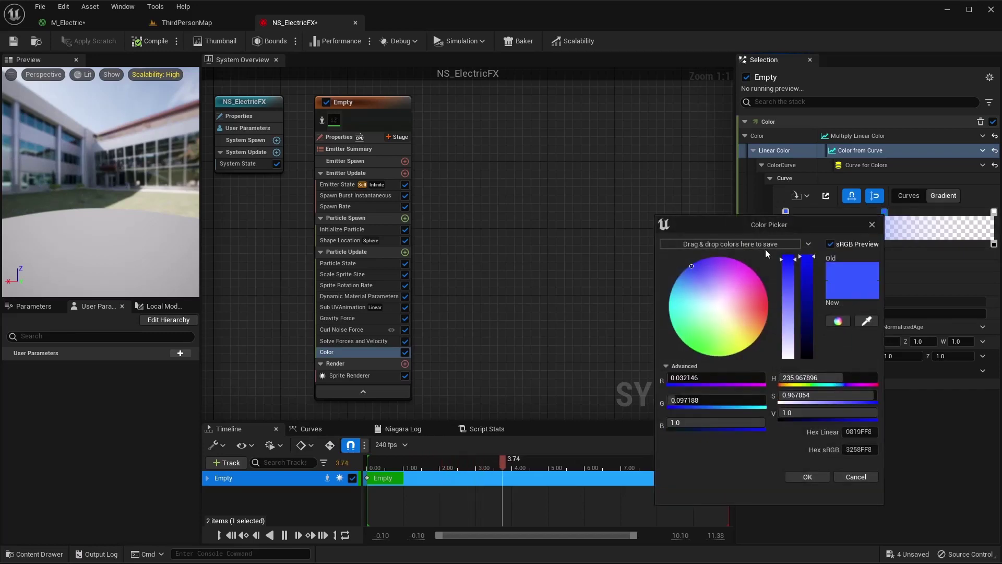
left_click(672, 291)
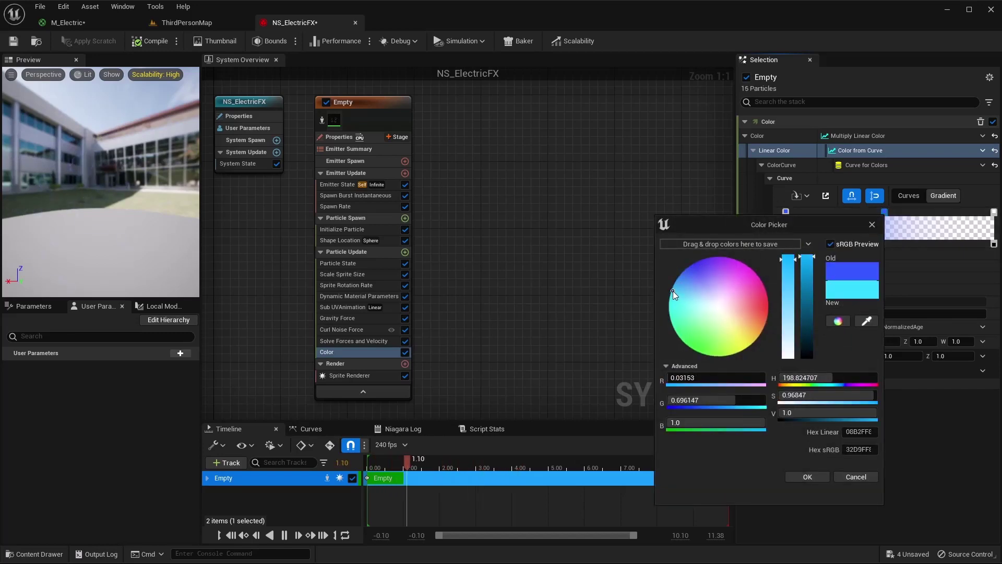
left_click(798, 476)
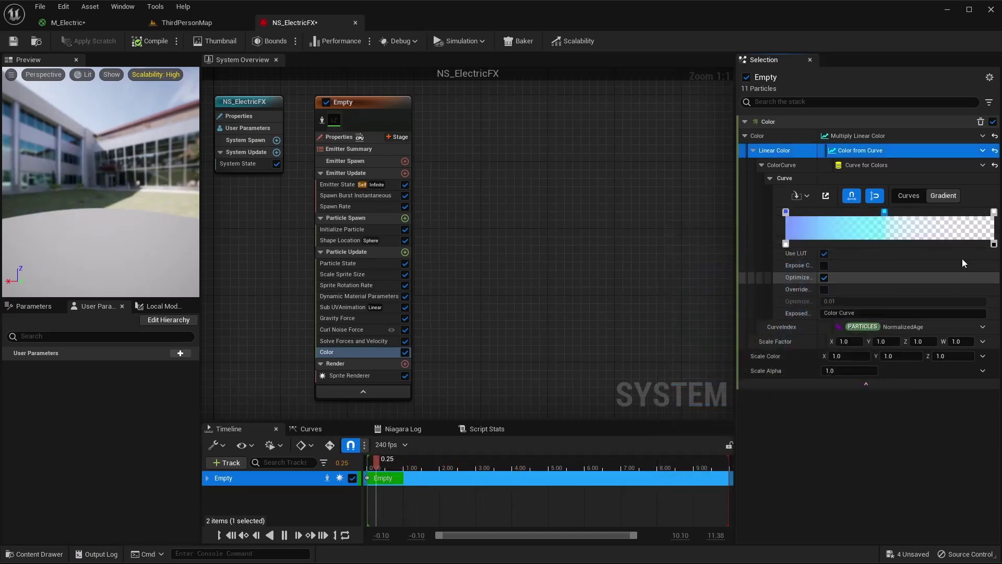
Set the gradient's final color stop to cyan, hex sRGB 2CEBFF
double_click(994, 213)
left_click(782, 302)
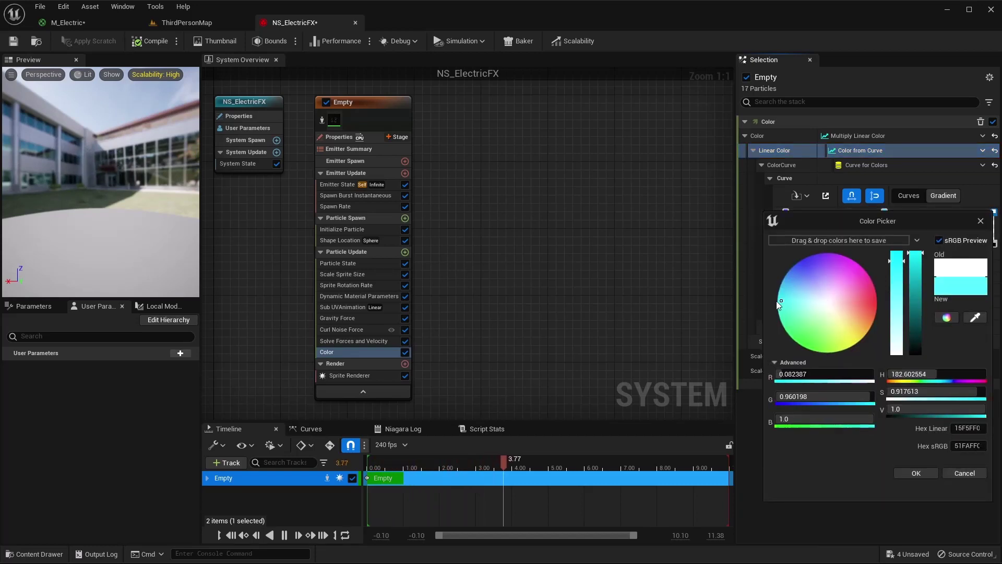
left_click(779, 293)
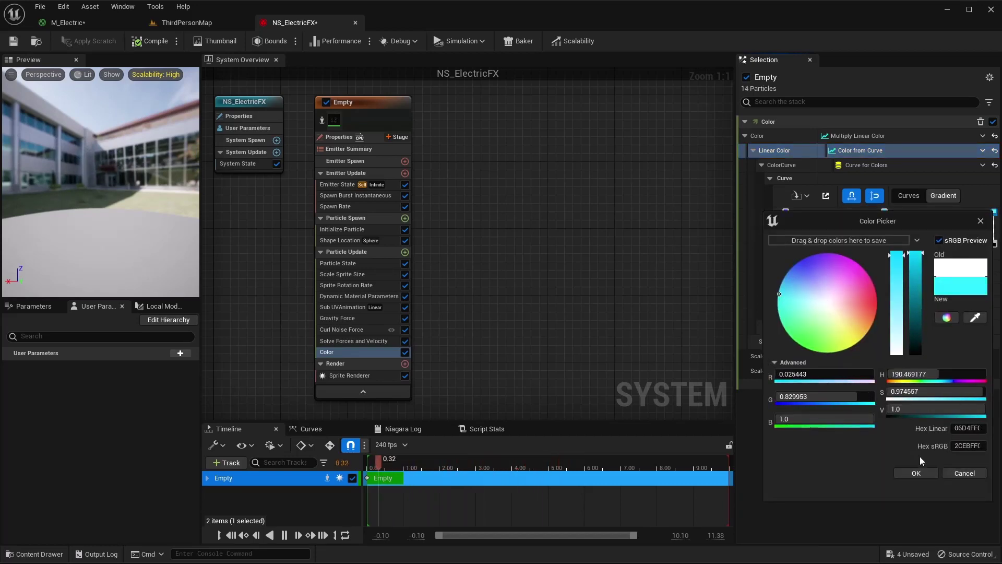
left_click(921, 473)
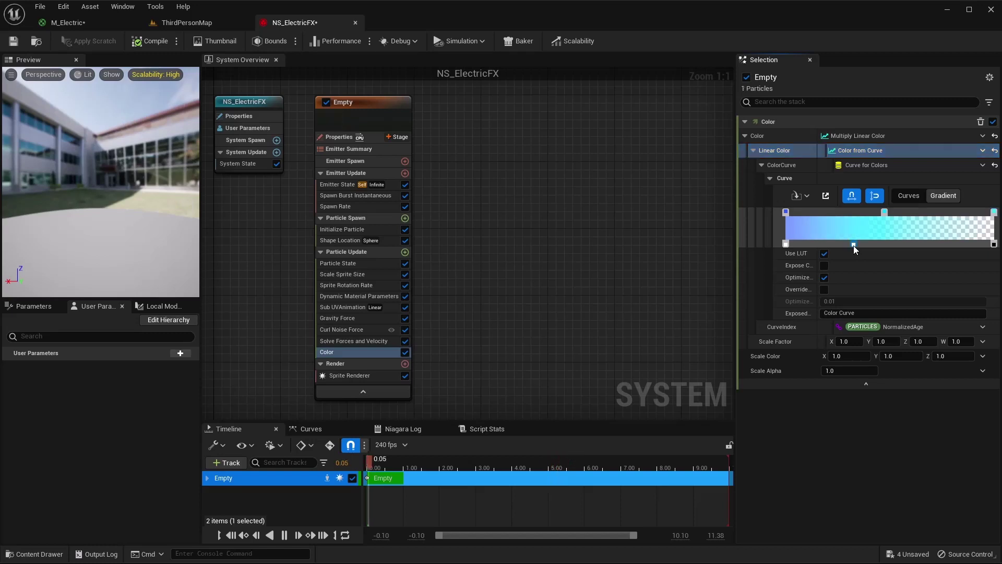
Add an opacity stop about a third of the way along the color gradient with opacity 0.5
left_click(853, 245)
type("0.5")
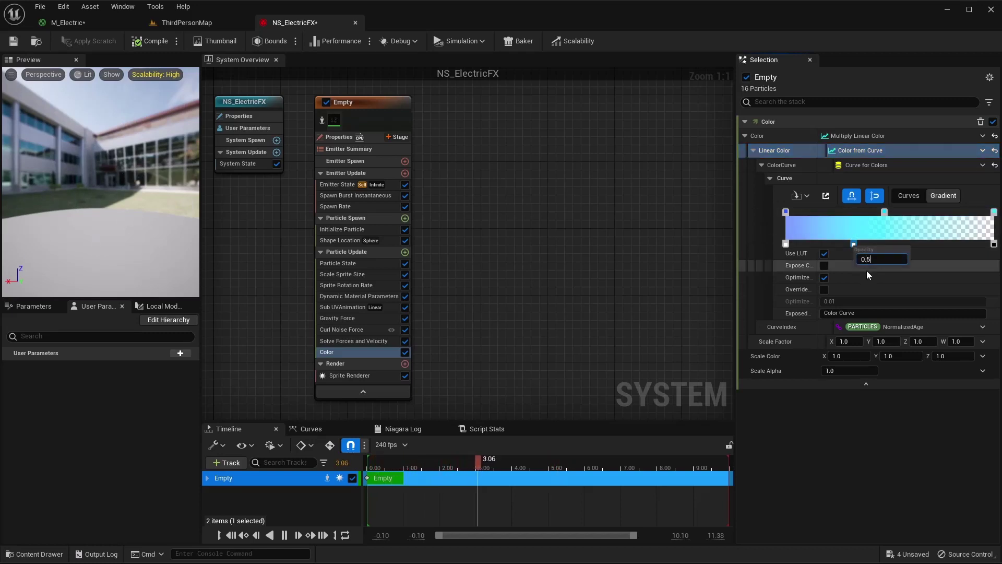
key("Return")
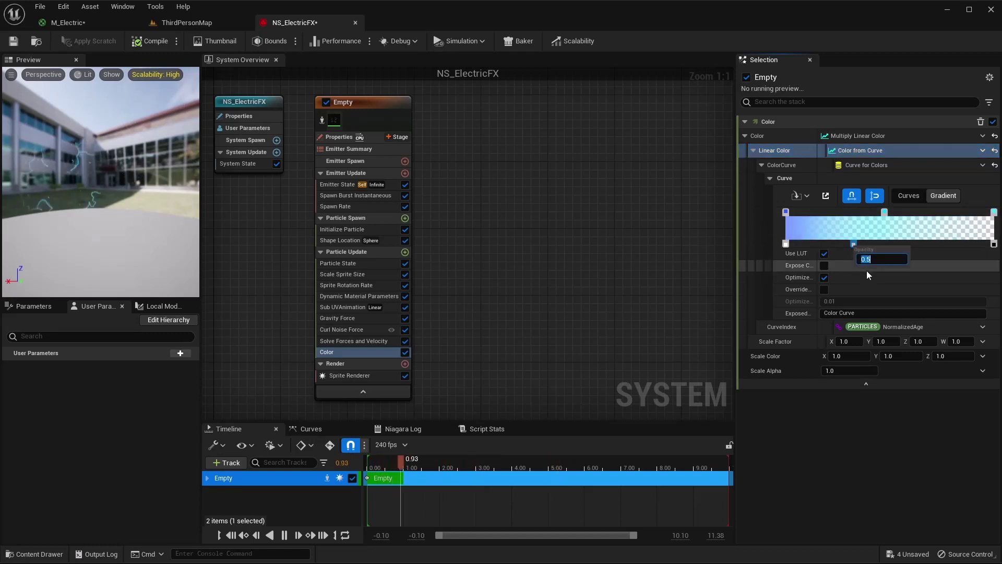
Add another opacity stop just past the gradient's middle with opacity 0.25, and compile the system
left_click(899, 243)
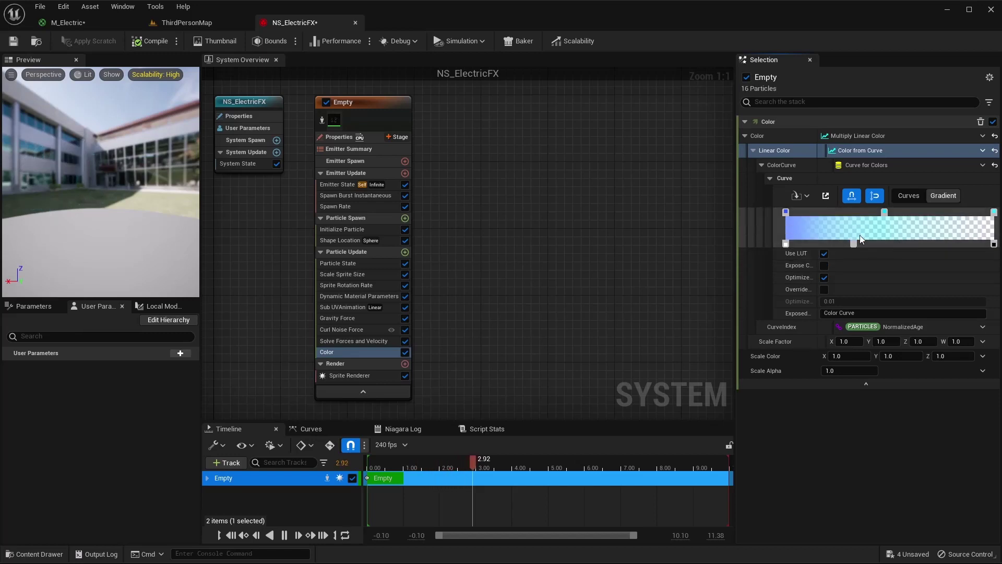
left_click(903, 249)
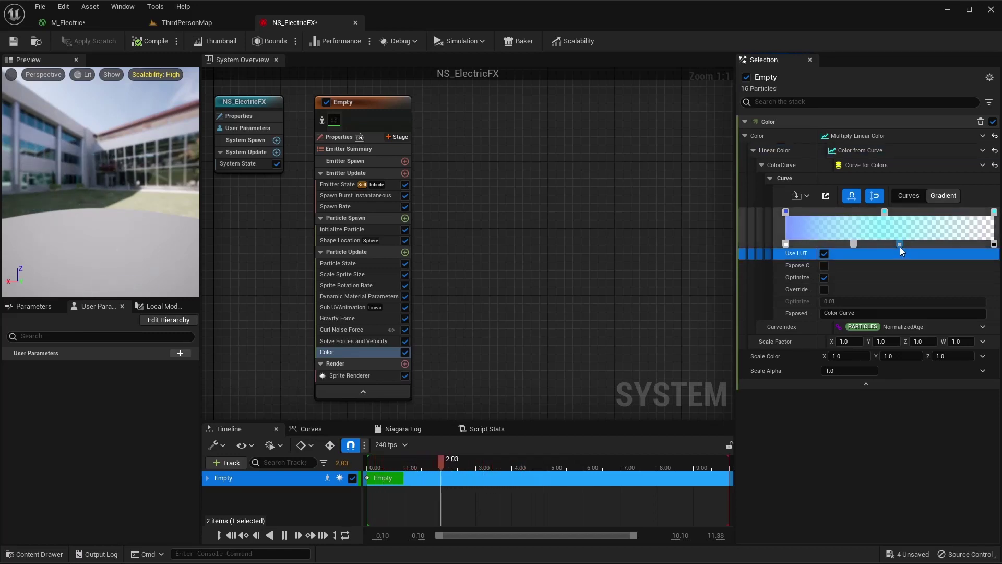
double_click(899, 247)
left_click(919, 263)
type("0")
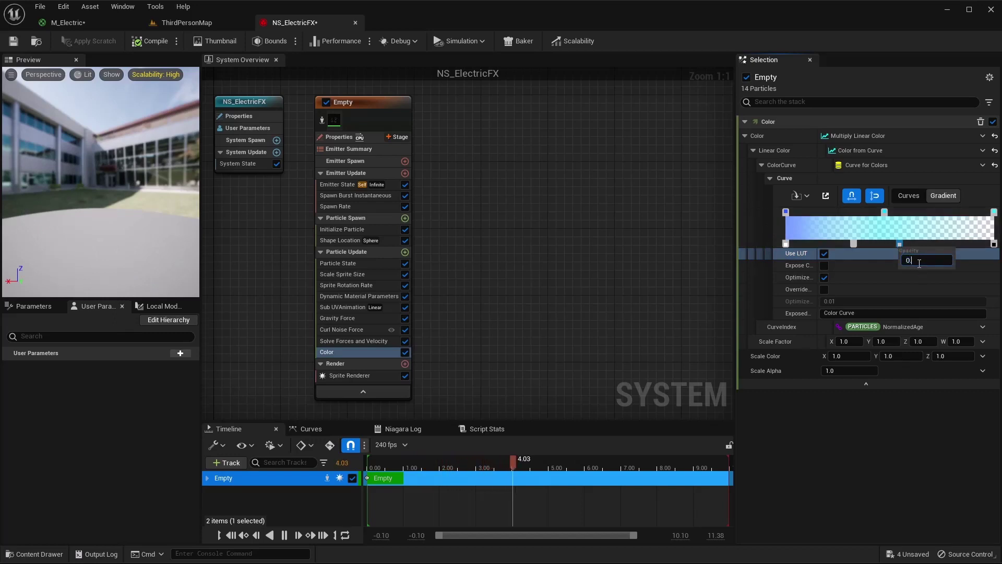
type(".25")
key("Return")
left_click(150, 44)
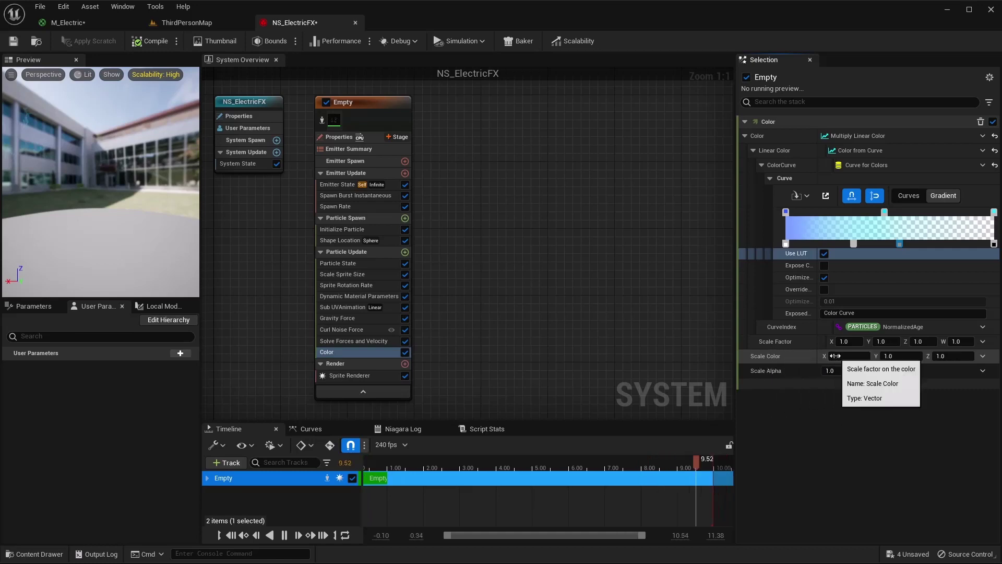
Set the Color module's Scale Color to 100 on X, Y and Z
left_click(847, 356)
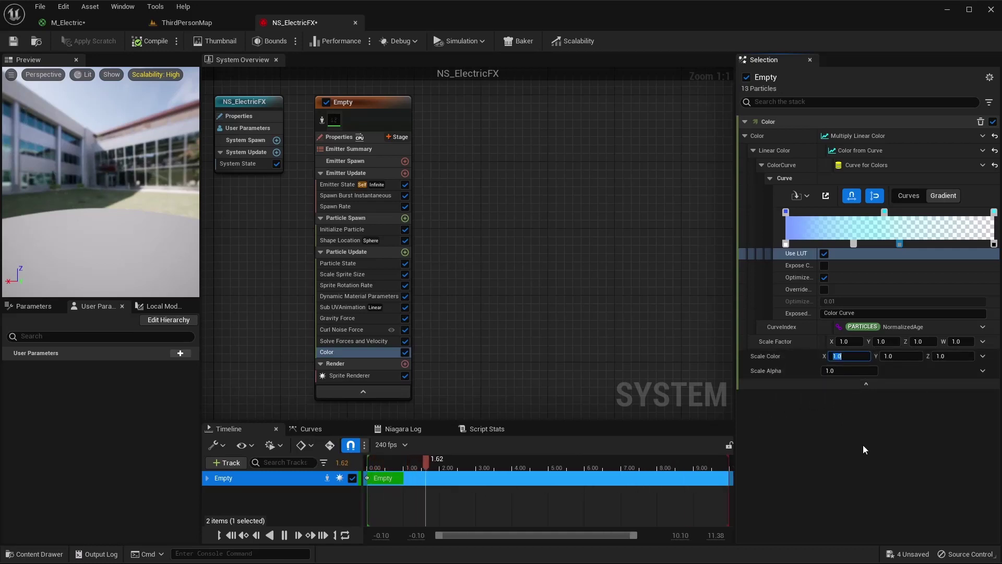
type("100")
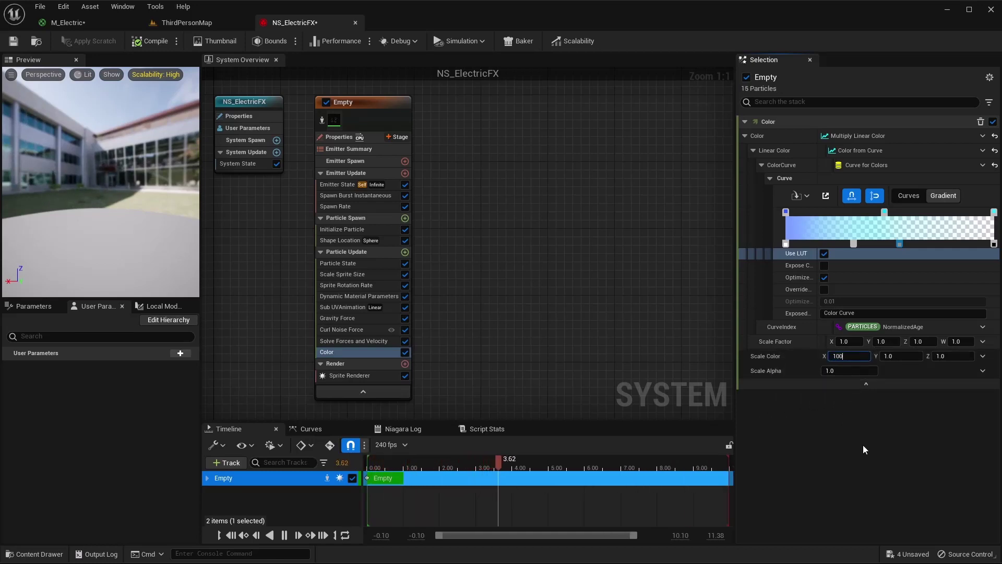
key("Tab")
type("100")
key("Tab")
type("100")
key("Tab")
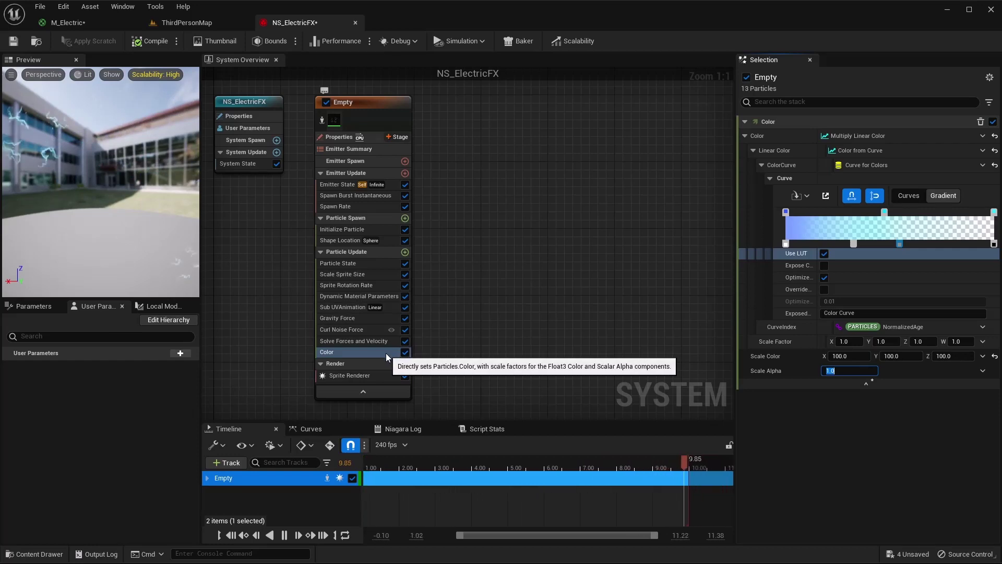
Show the Shape Location module's settings, then compile and save NS_ElectricFX
left_click(353, 240)
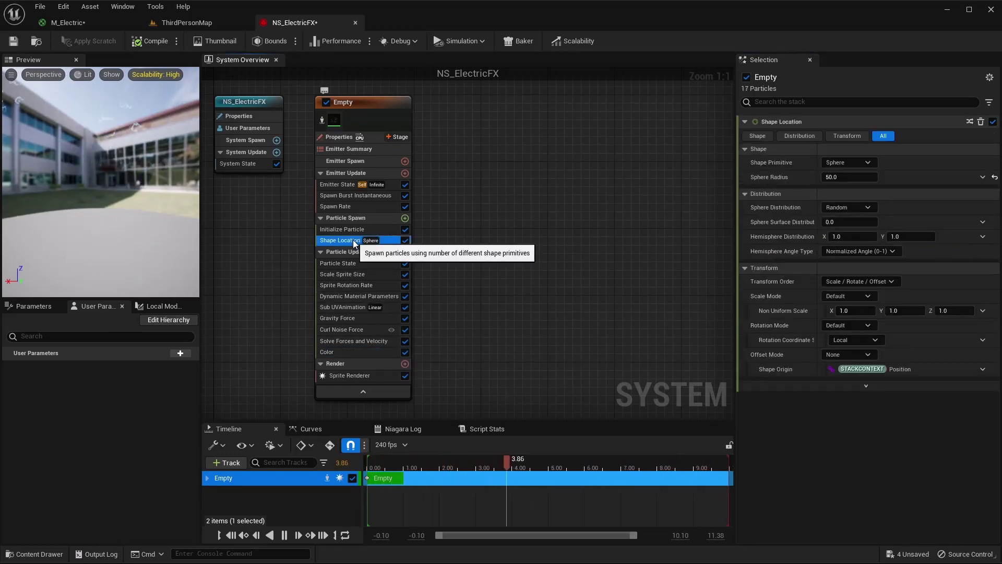
left_click(150, 44)
left_click(13, 40)
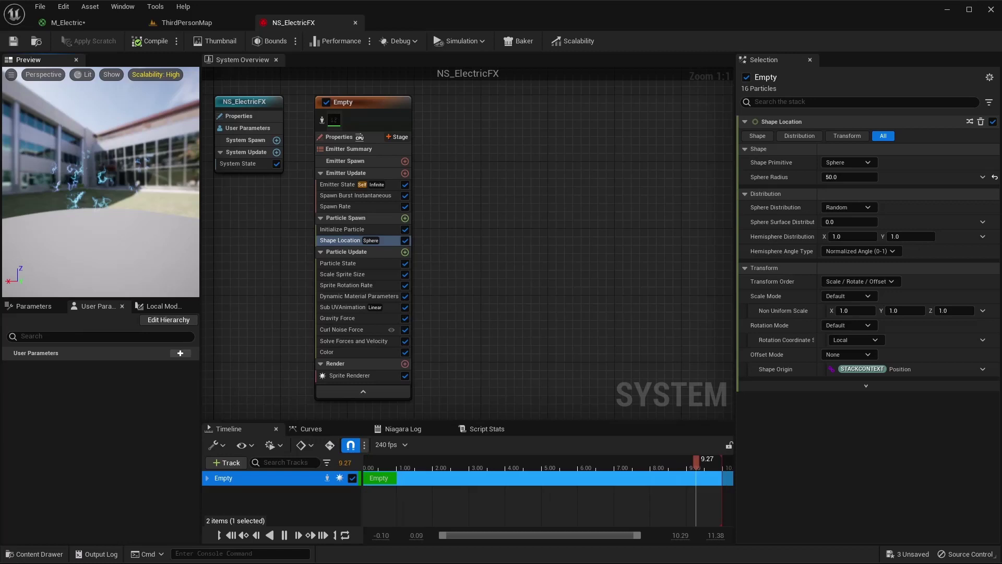
Show the Dynamic Material Parameters settings, pause the simulation and examine the electric particles in the preview from several angles
left_click(363, 296)
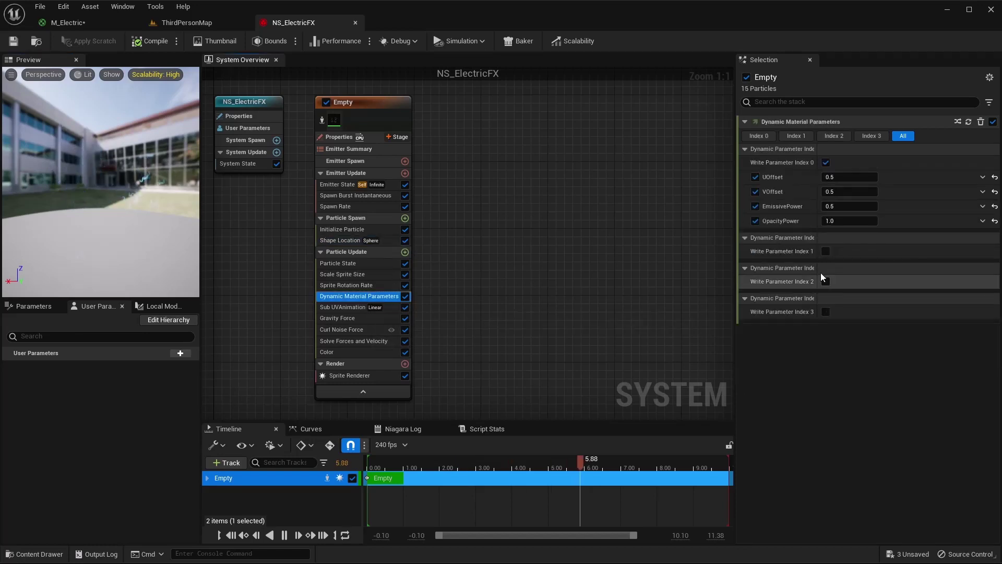
left_click(284, 535)
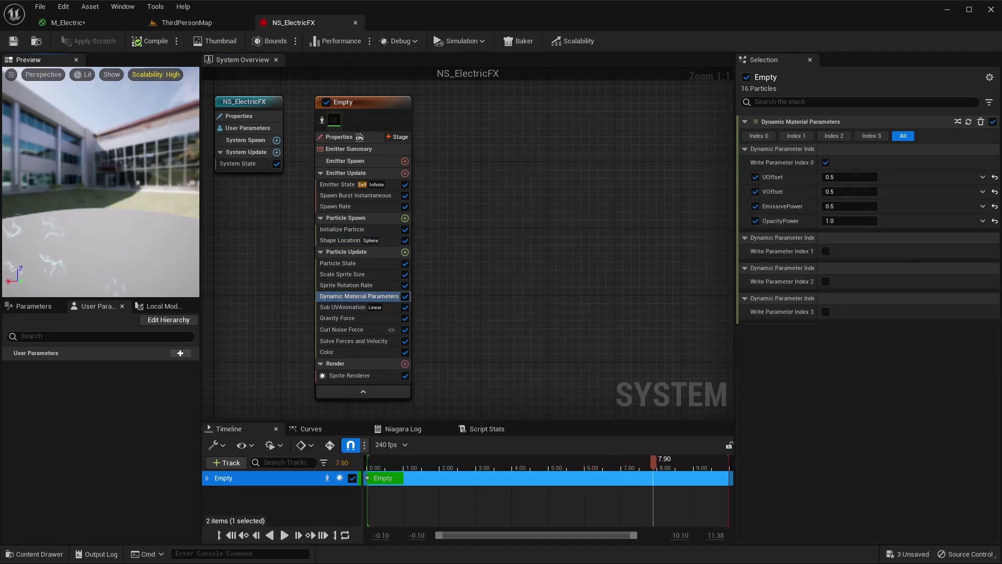
left_click_drag(83, 227, 102, 220)
middle_click_drag(77, 233, 99, 246)
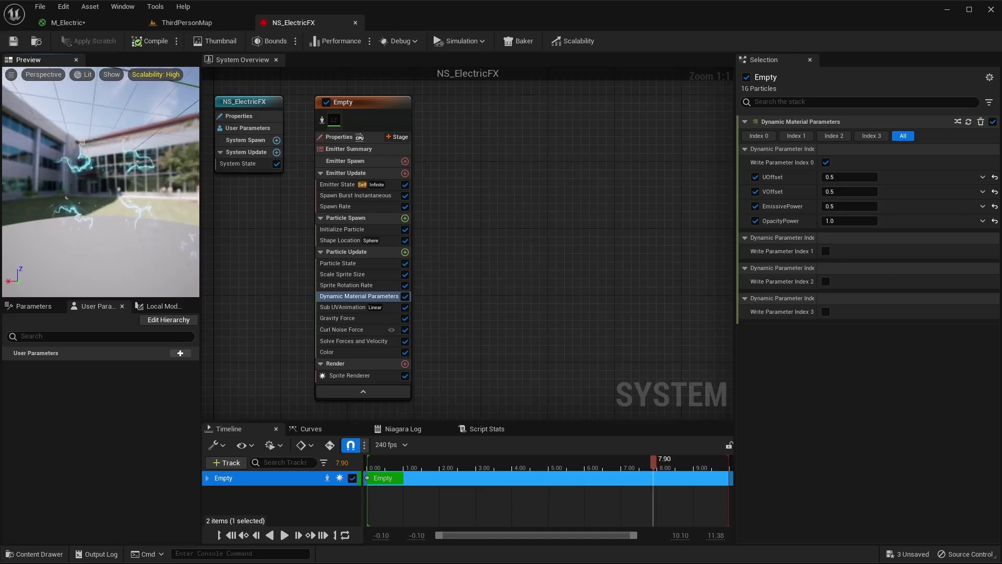
left_click_drag(81, 230, 86, 234)
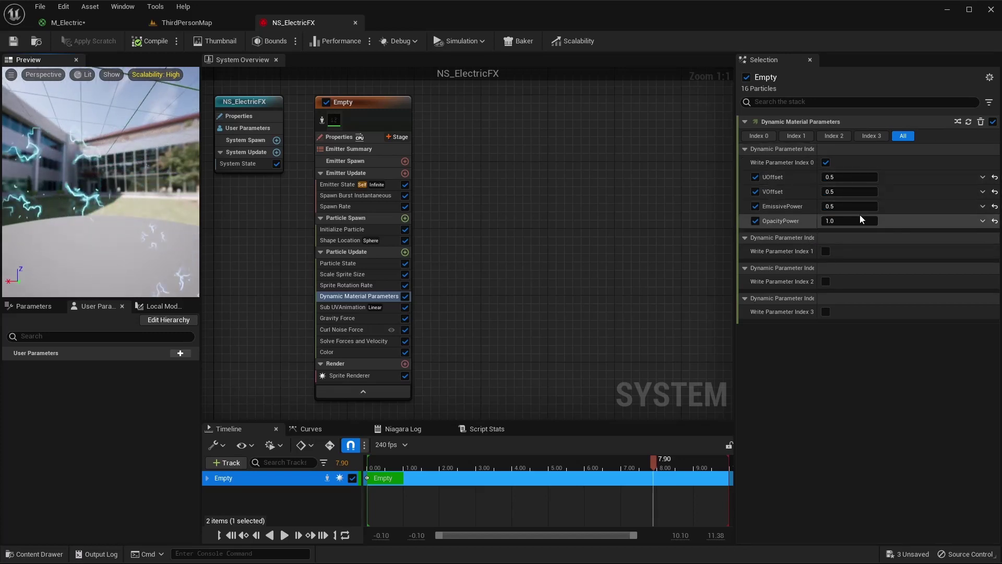
Set both UOffset and VOffset to 0.1 in the Dynamic Material Parameters module
left_click(848, 177)
type("0.")
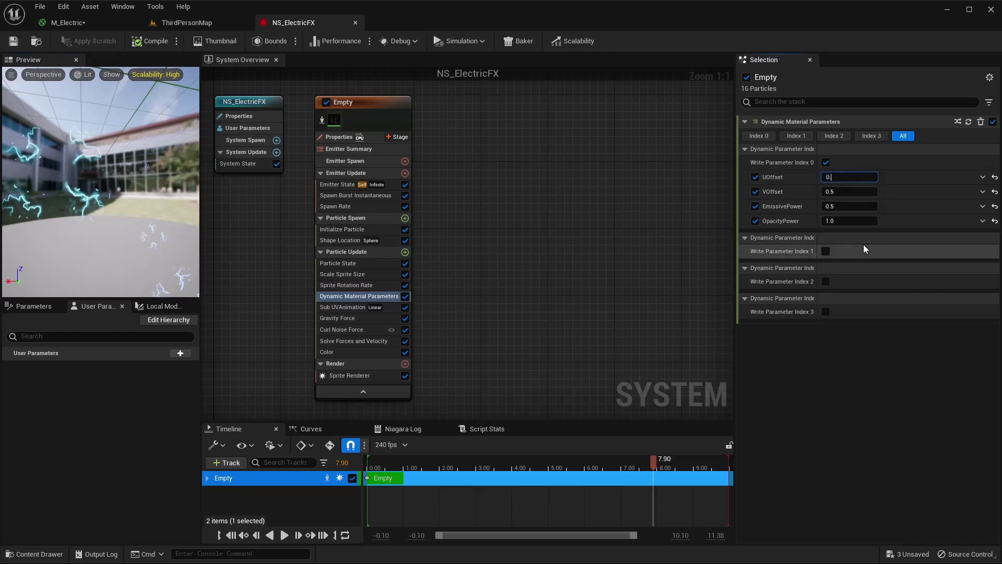
type("1")
key("Return")
key("Tab")
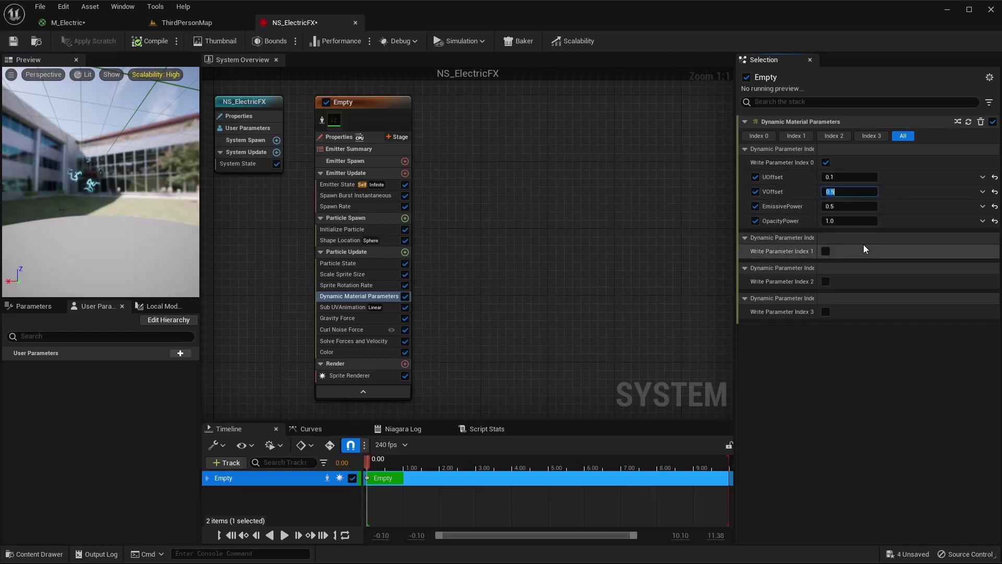
type("0.1")
key("Return")
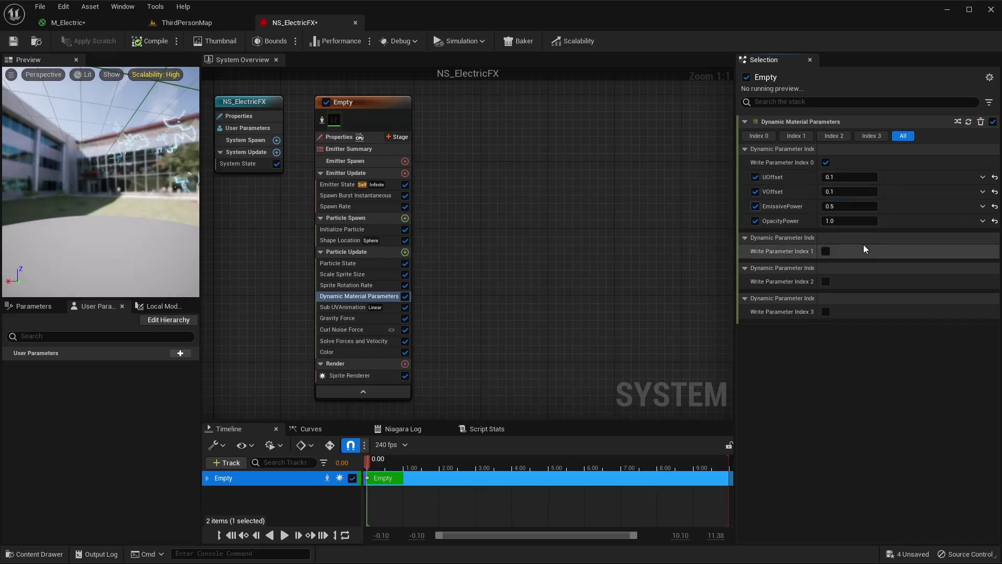
Play the simulation briefly to check the particles, and lower OpacityPower to about 0.73
left_click(285, 536)
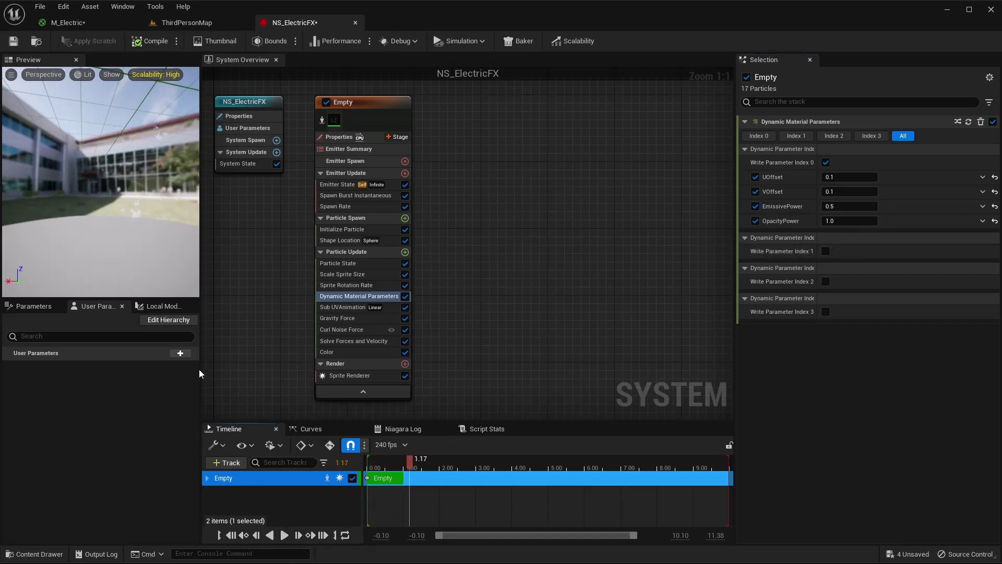
left_click_drag(129, 224, 159, 243)
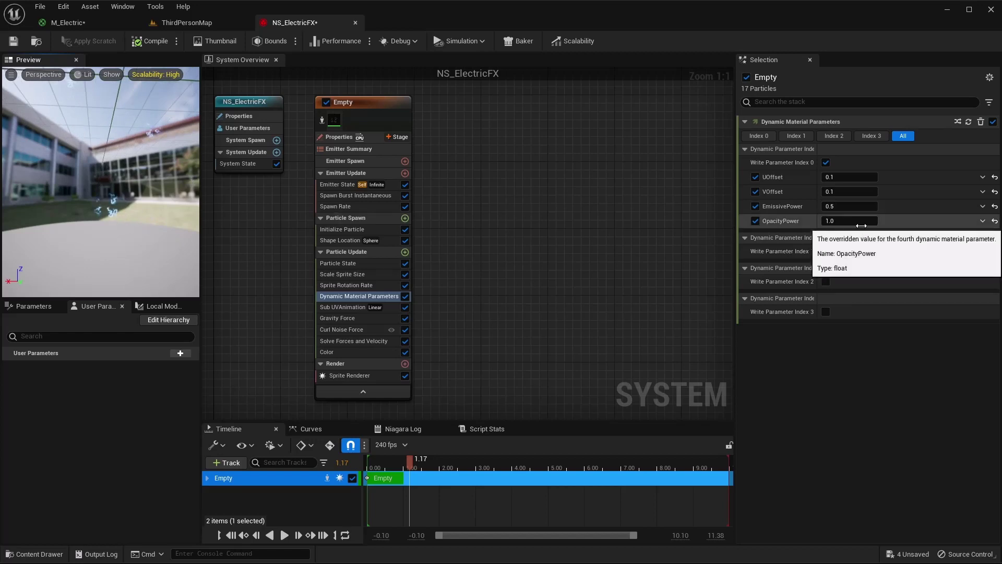
left_click_drag(859, 222, 845, 221)
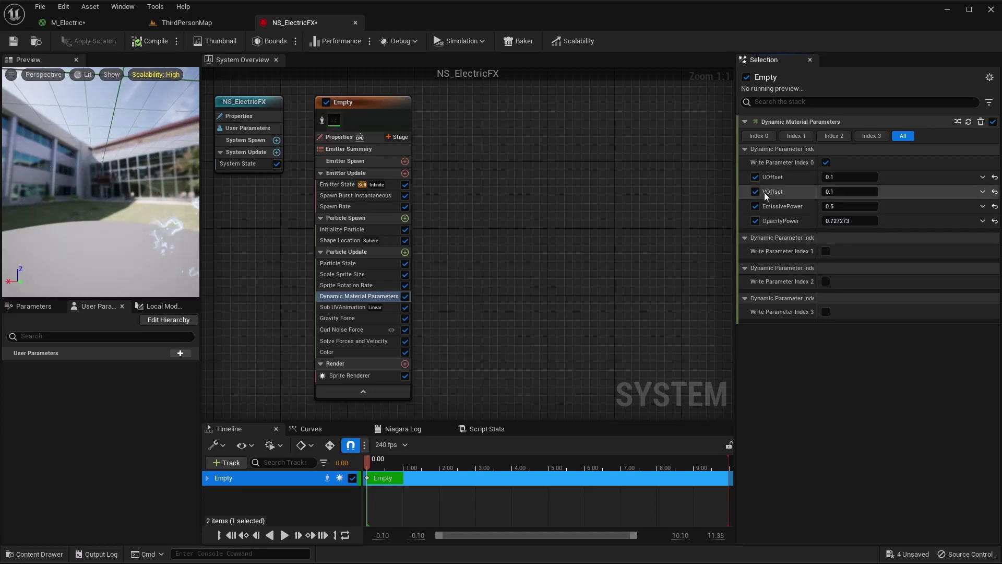
Set UOffset to 0 and VOffset to 1 in the Dynamic Material Parameters module
left_click(850, 177)
key("Return")
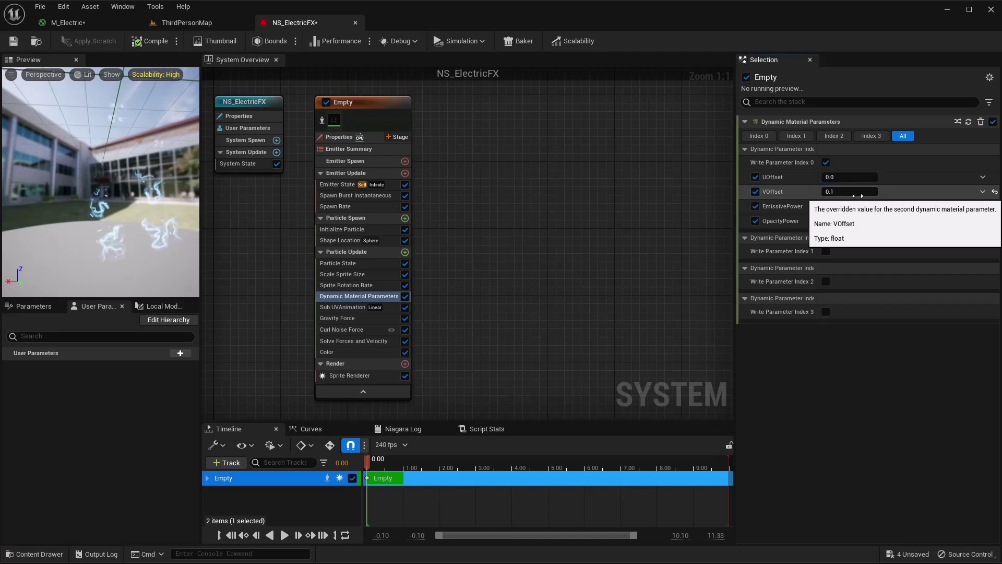
type("1")
key("Return")
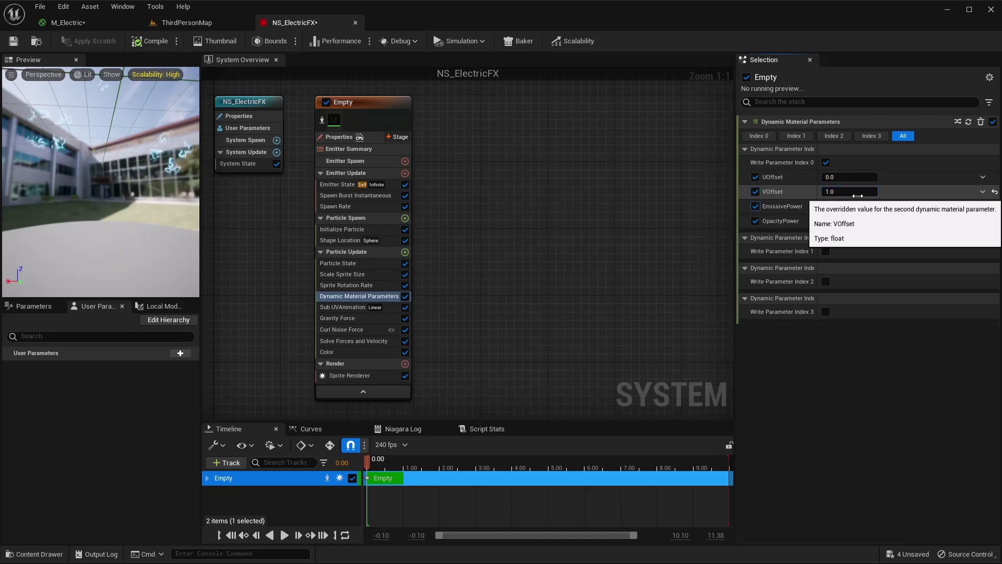
Set VOffset to 0 in the Dynamic Material Parameters module and check the particles in the preview
left_click(858, 195)
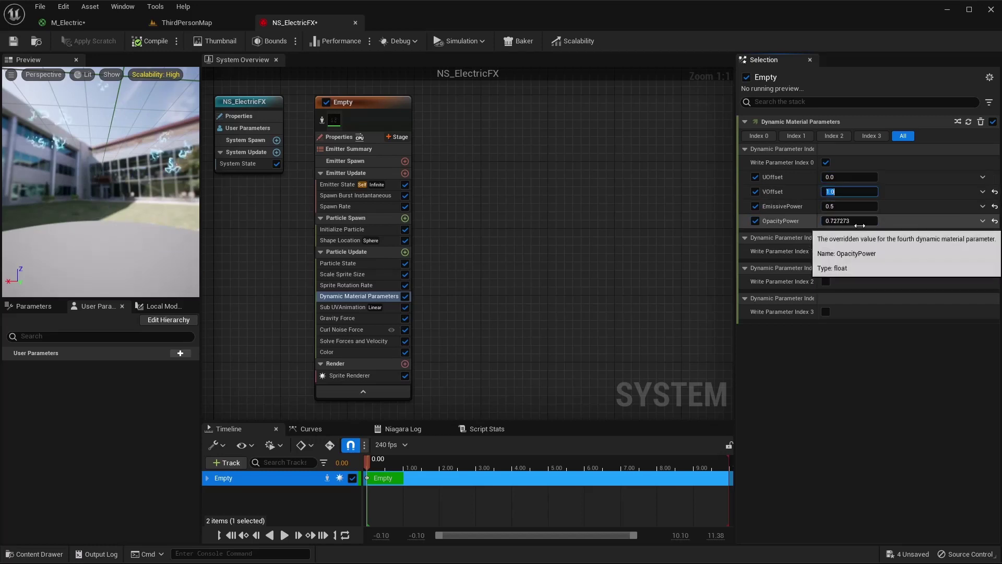
type("0")
key("Return")
right_click_drag(151, 152, 152, 186)
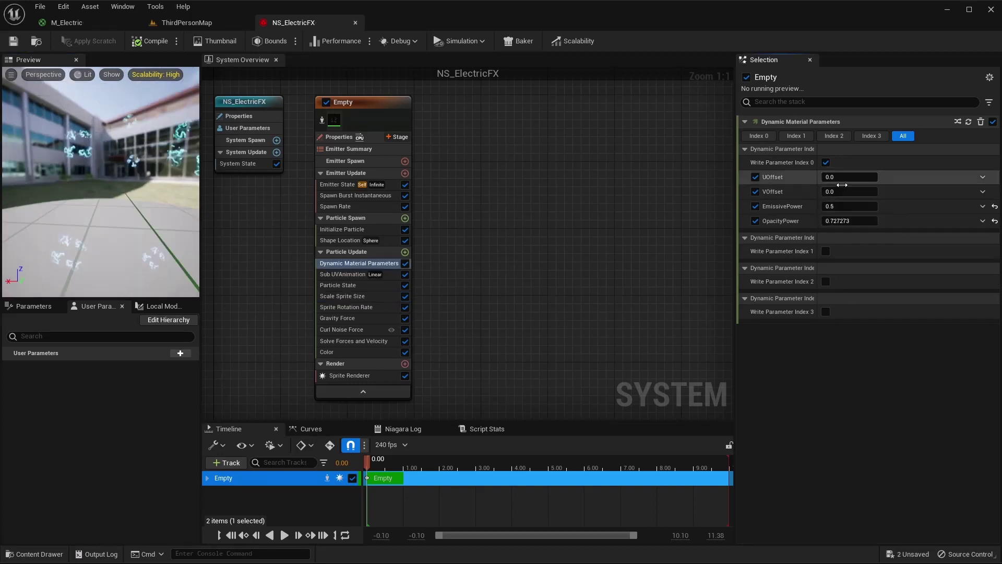
Set OpacityPower and EmissivePower to 1 in the Dynamic Material Parameters module and compile the system
left_click(842, 220)
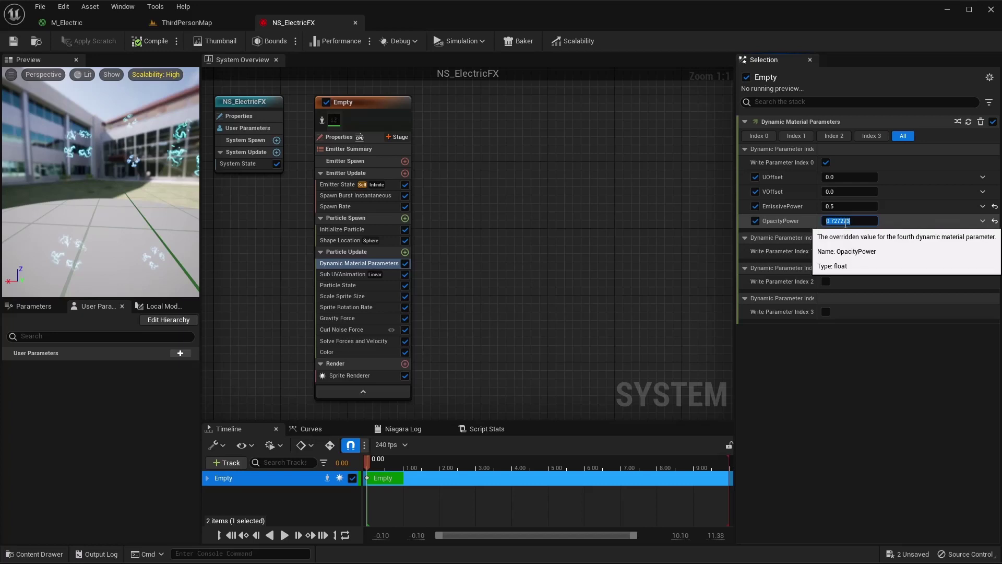
type("1")
key("Return")
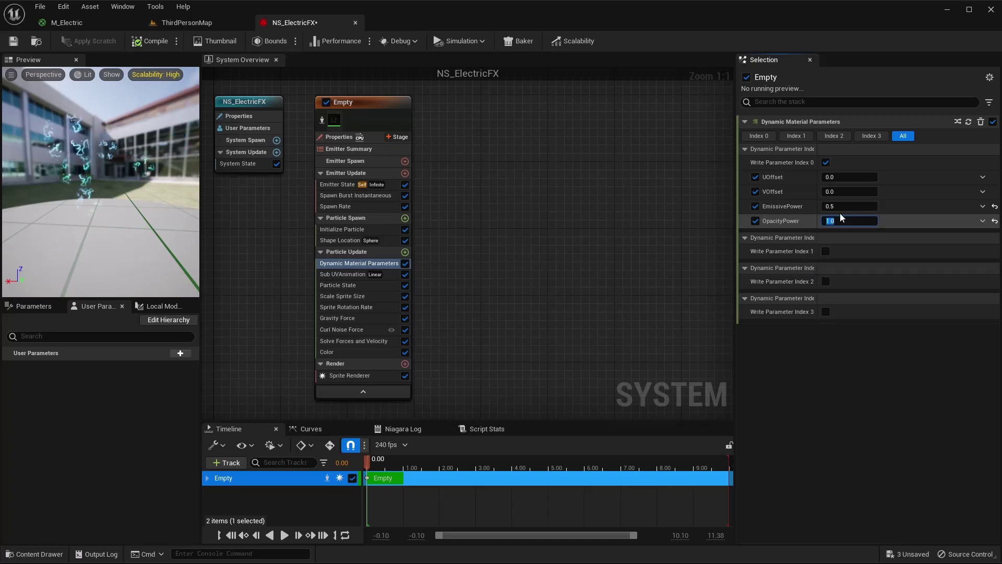
key("shift+Tab")
type("1")
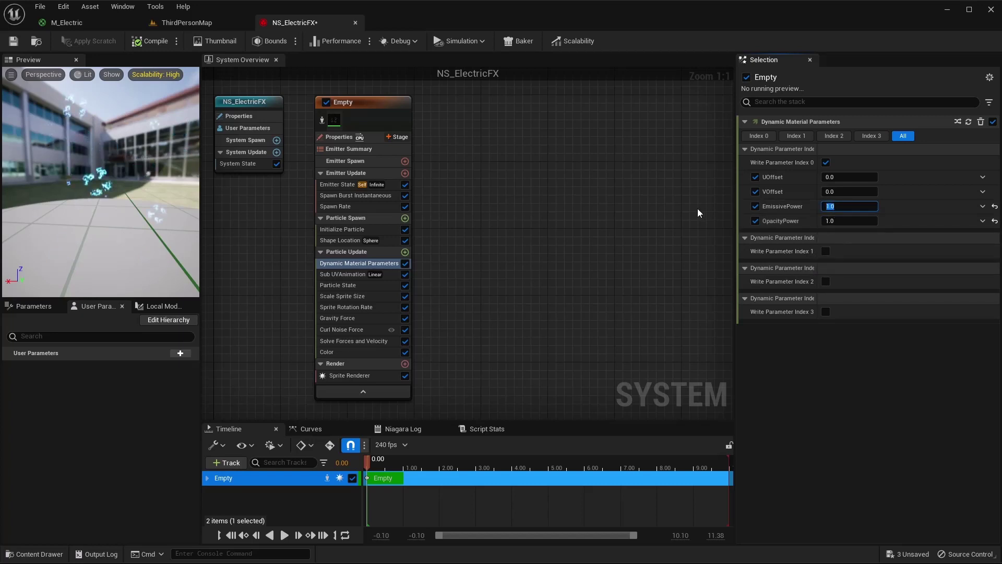
key("Return")
left_click(153, 42)
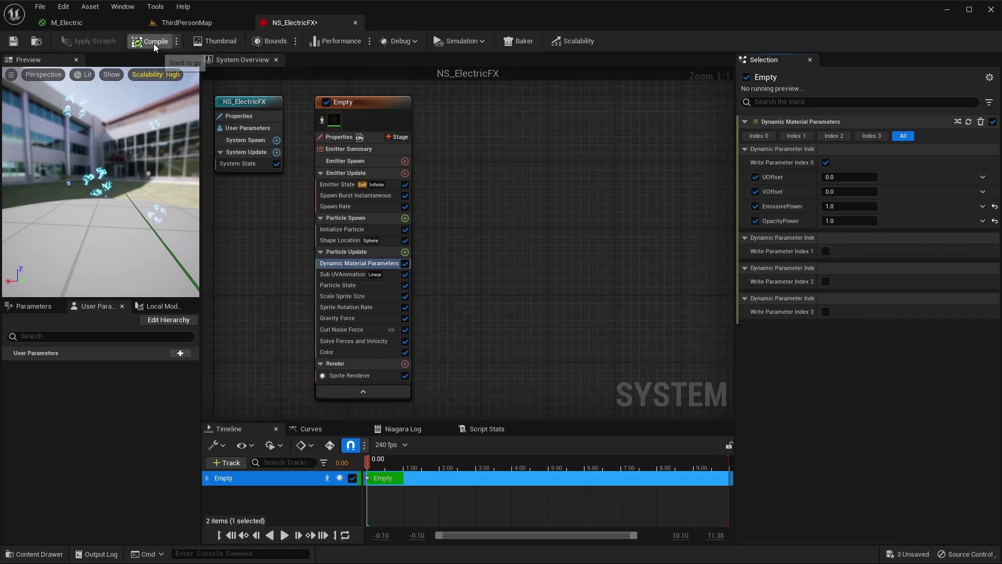
Set the Sprite Renderer's Sub Image Size to 2 by 2 and check the electric sprites in the preview
left_click_drag(77, 187, 45, 178)
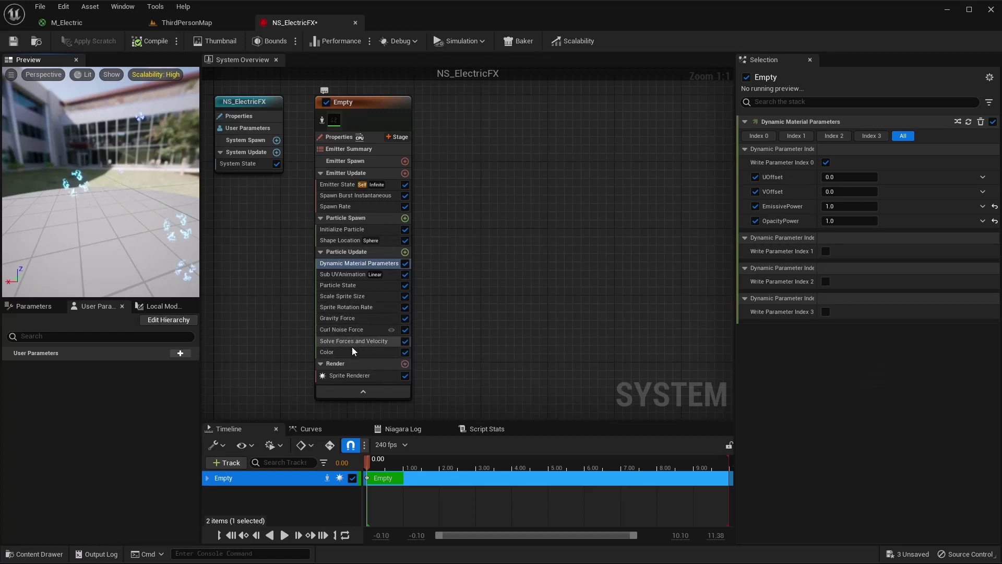
left_click(351, 376)
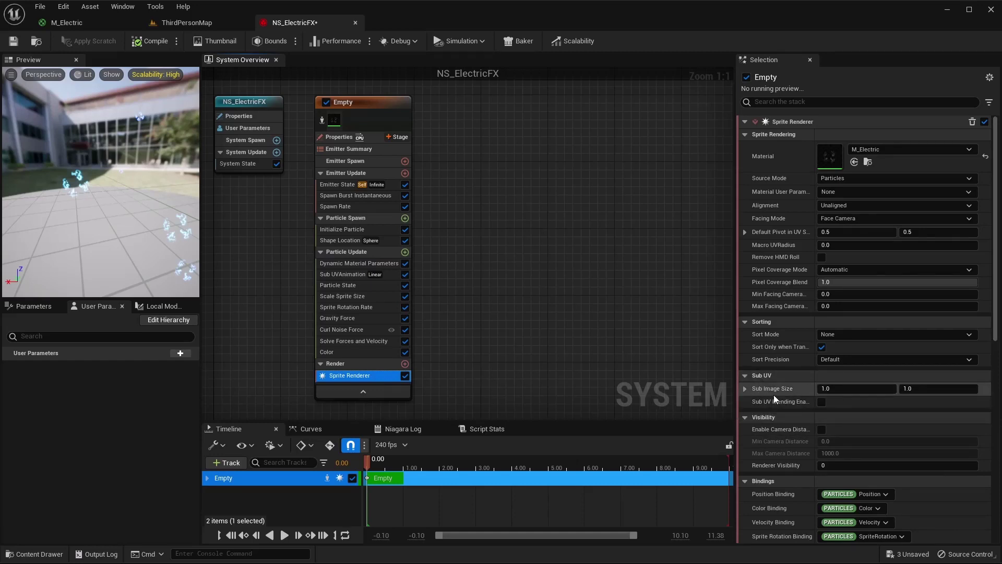
left_click(828, 388)
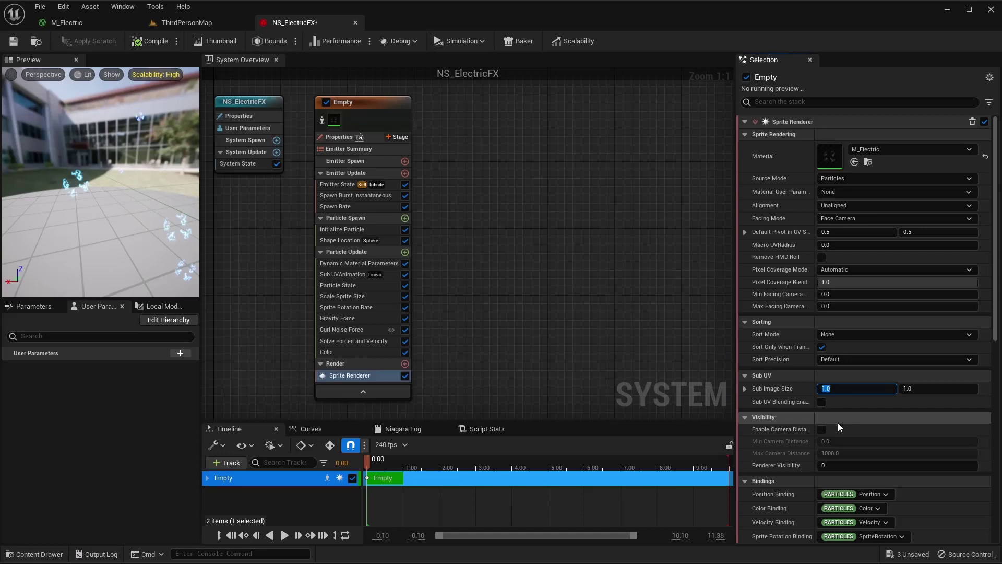
key("Tab")
type("22")
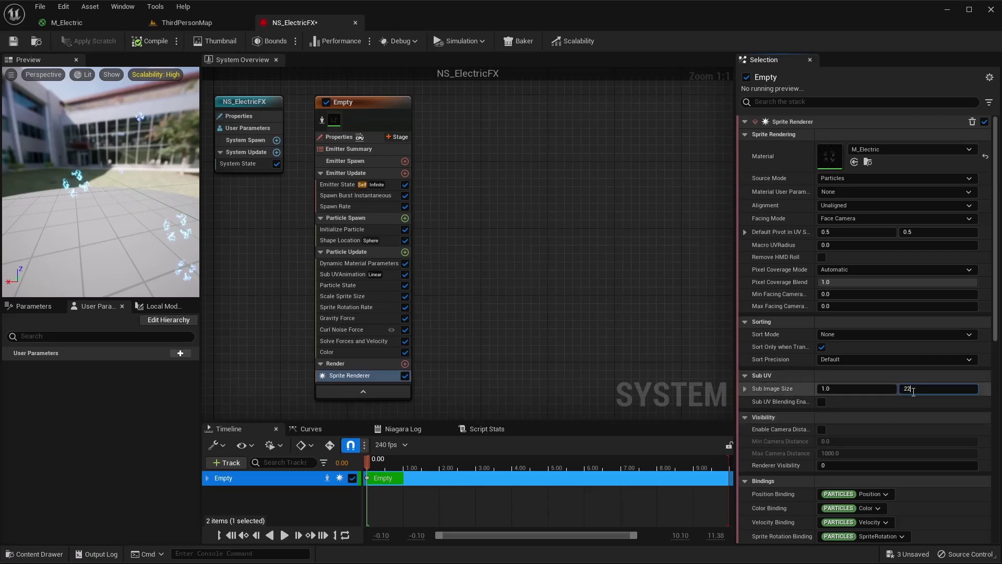
key("BackSpace")
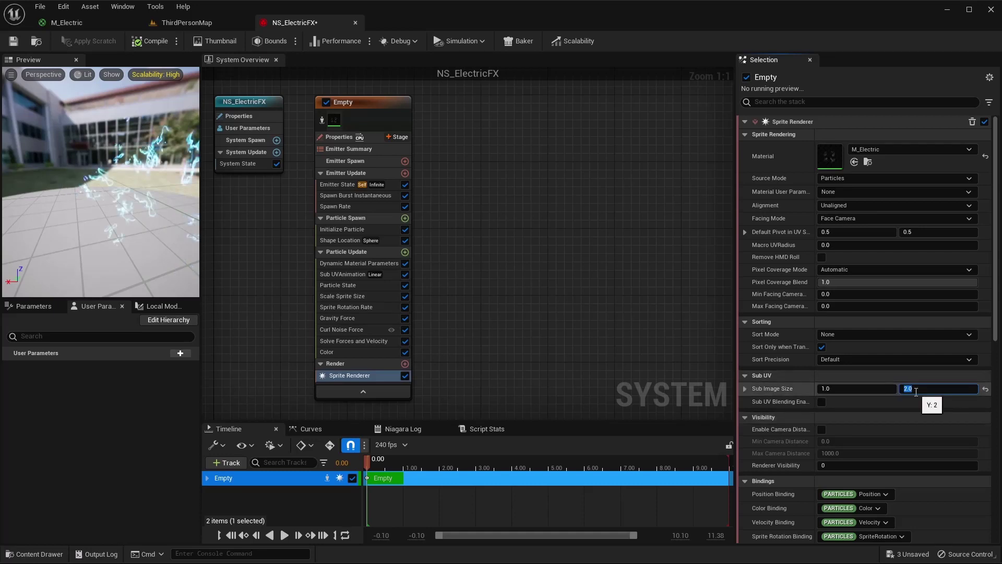
left_click(868, 389)
type("2")
key("Return")
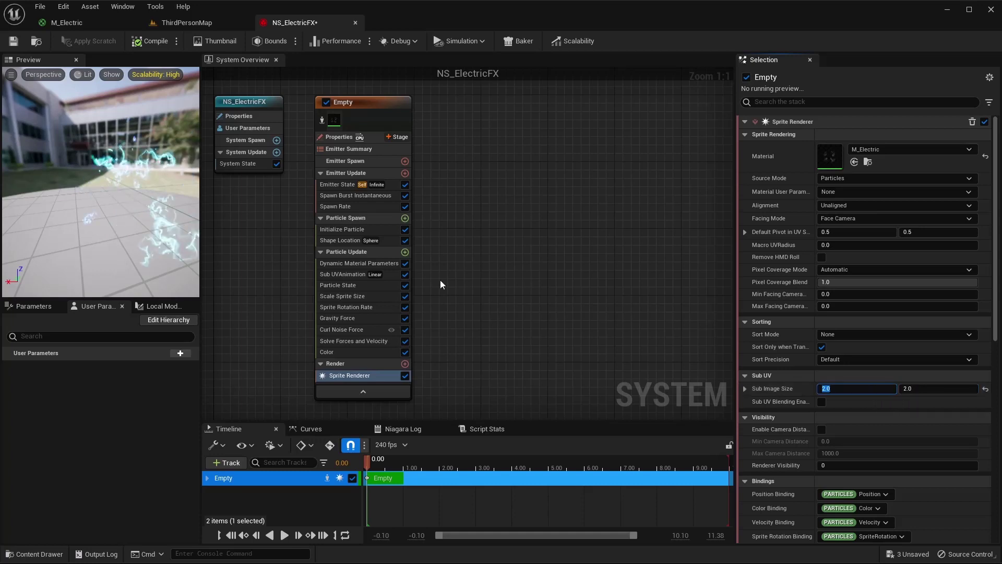
left_click_drag(120, 183, 107, 201)
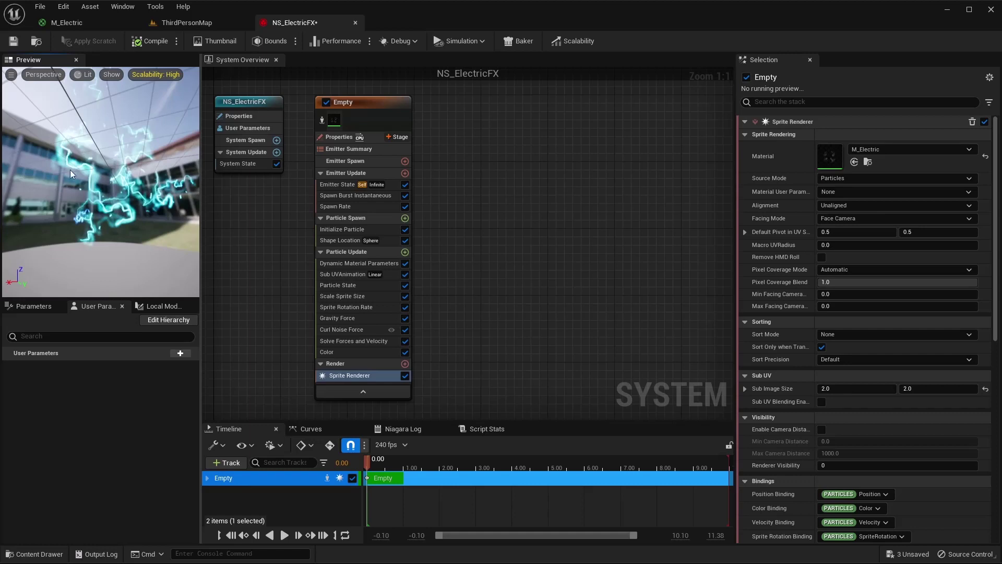
left_click_drag(70, 170, 145, 208)
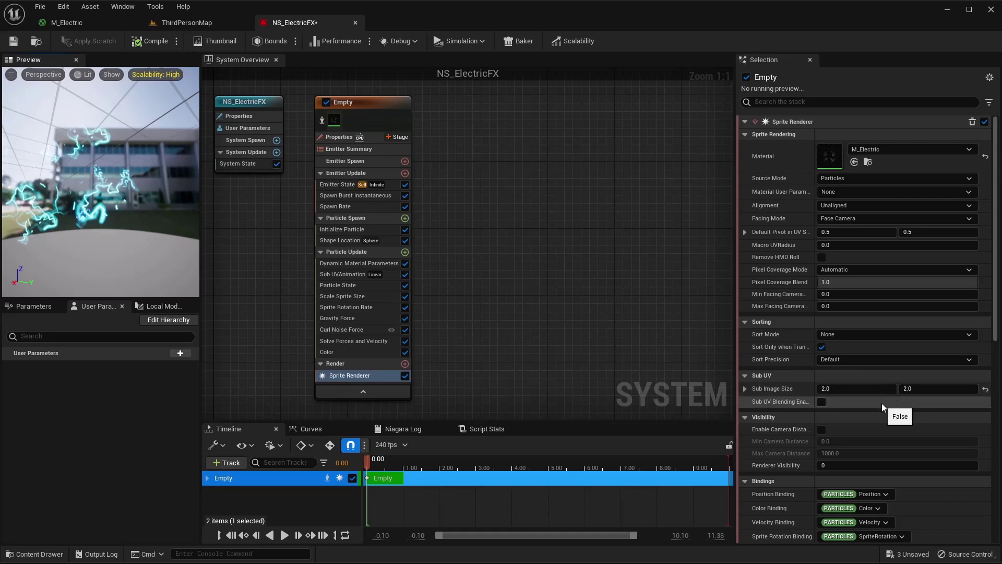
Try Sub UV blending on the Sprite Renderer, check the particles in the preview, and reset the option to its default
left_click(821, 402)
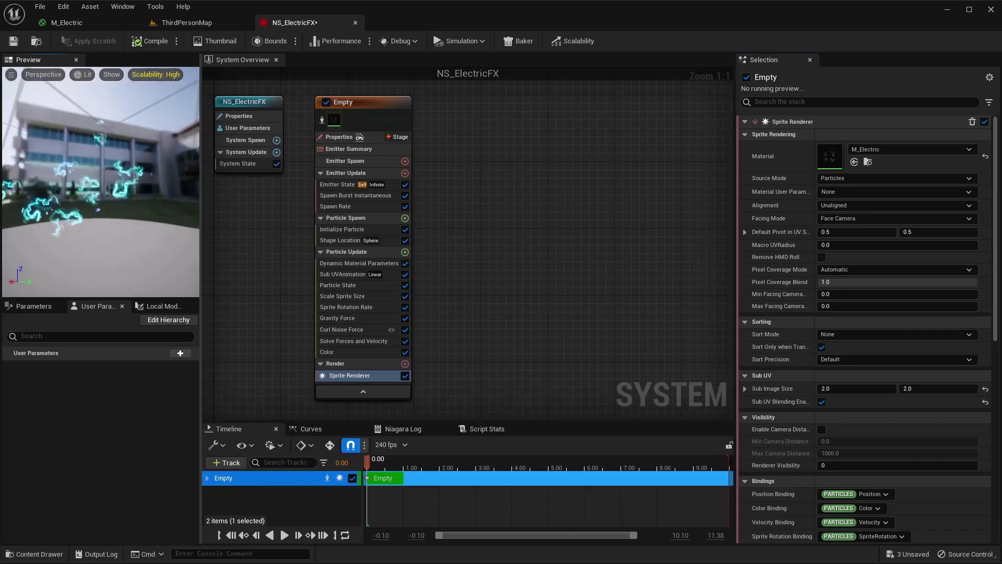
left_click_drag(100, 177, 136, 220)
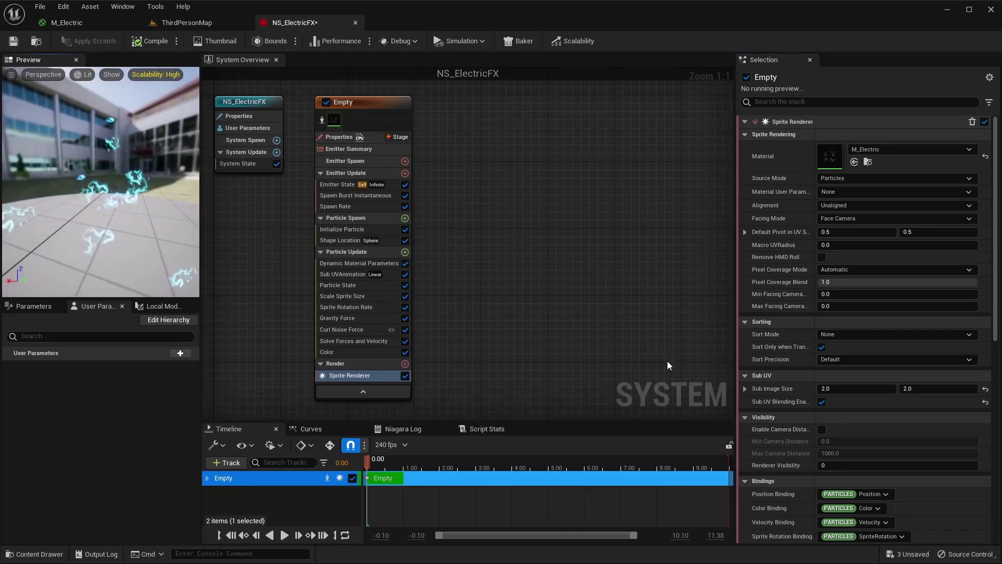
left_click(985, 402)
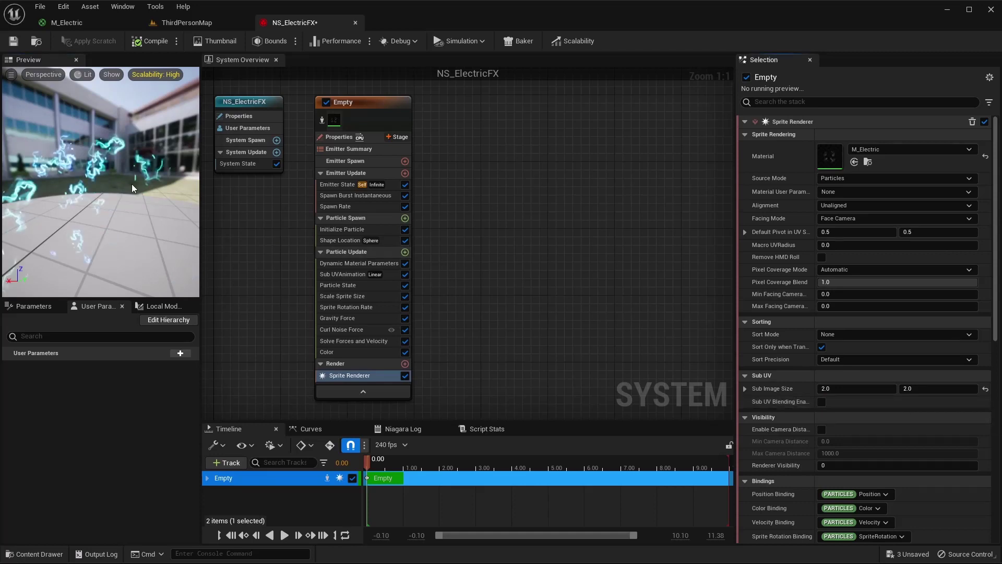
left_click_drag(131, 184, 104, 132)
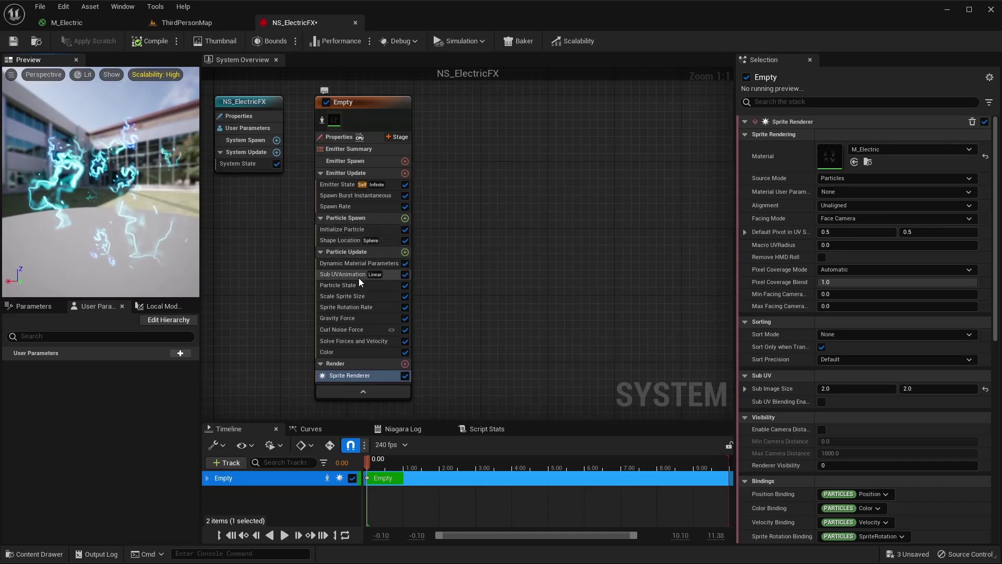
Set both UOffset and VOffset to 1 in the Dynamic Material Parameters module, check the particles and save the system
left_click(356, 264)
left_click(846, 192)
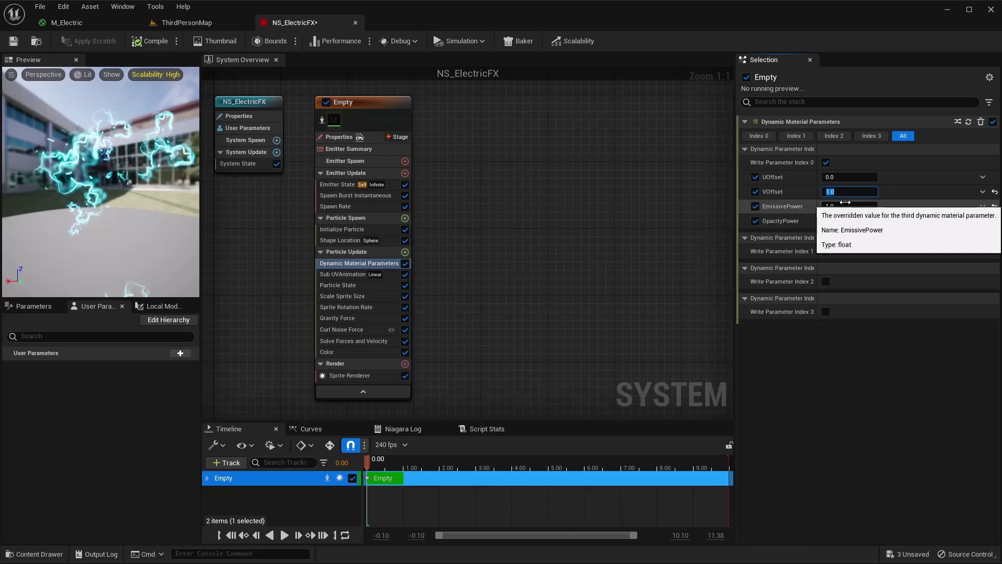
left_click(840, 178)
type("1")
key("Return")
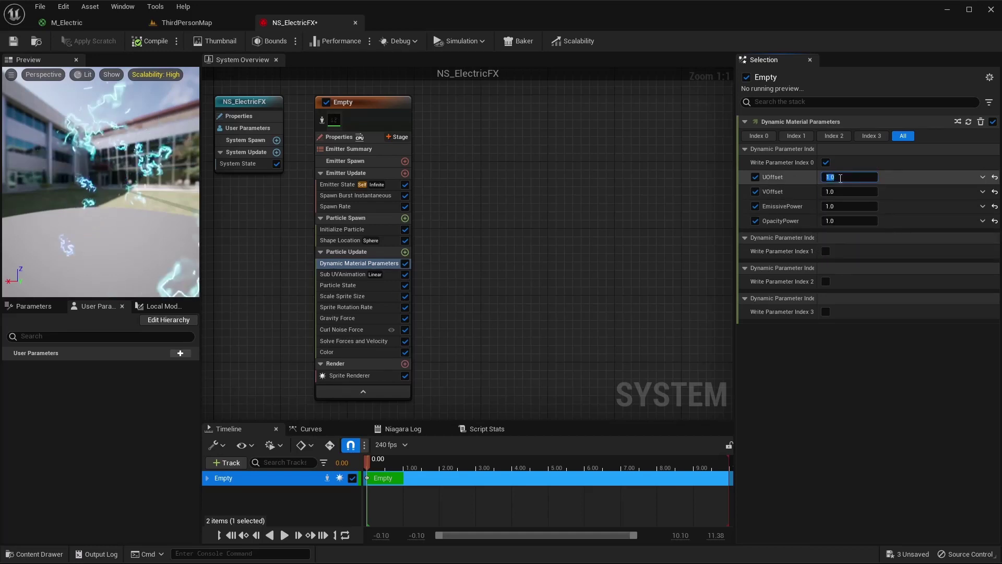
mouse_move(137, 142)
left_mouse_down()
mouse_move(107, 180)
mouse_move(91, 183)
mouse_move(107, 133)
mouse_move(94, 128)
mouse_move(153, 138)
left_mouse_up()
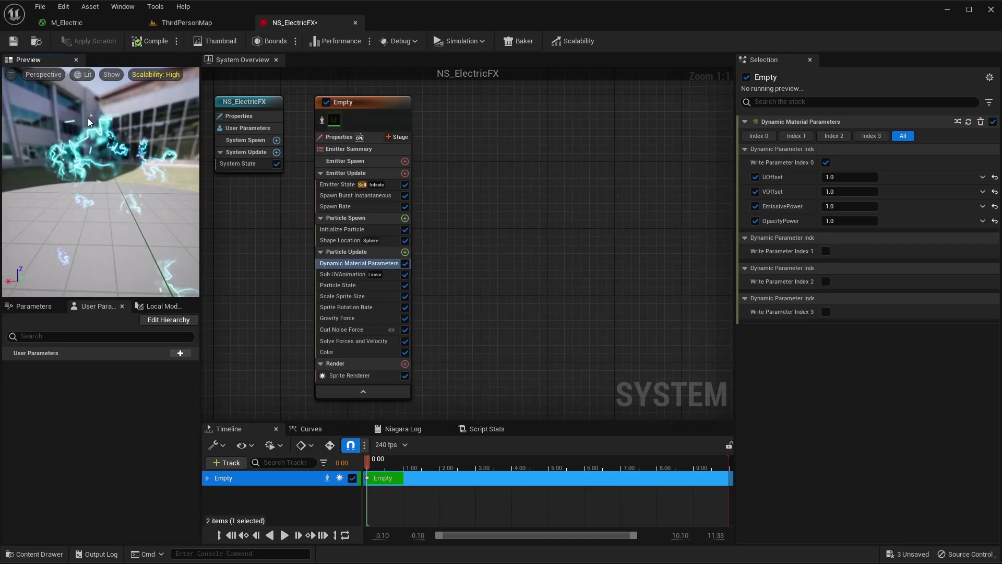
left_click_drag(87, 118, 96, 209)
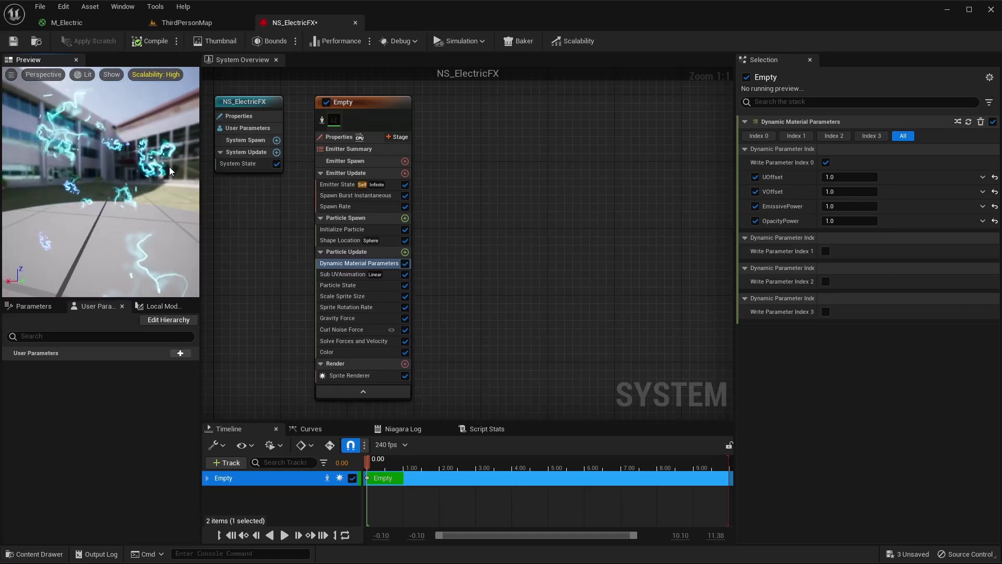
left_click(14, 42)
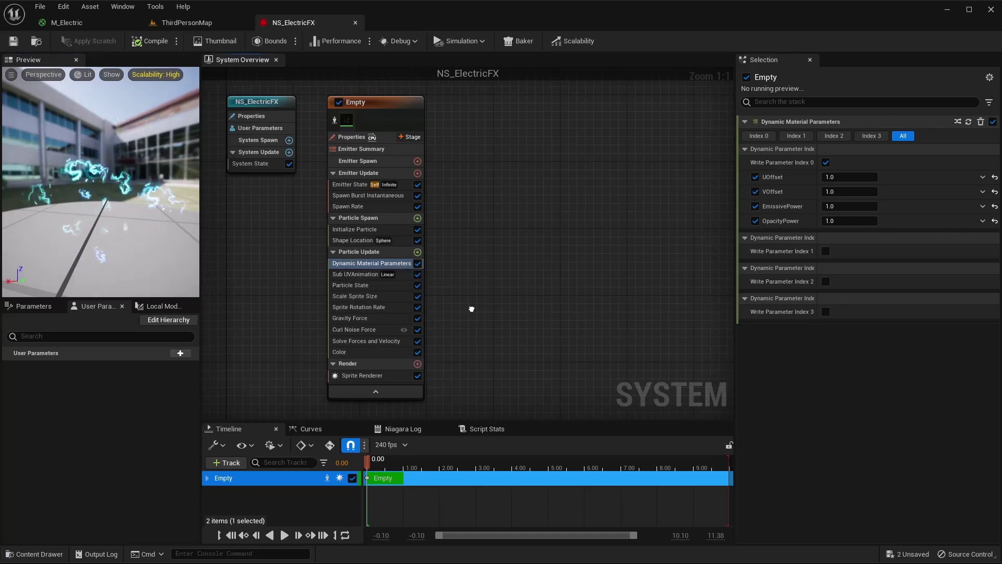
Rename the Empty emitter to Electric and save the Niagara system
left_click(355, 187)
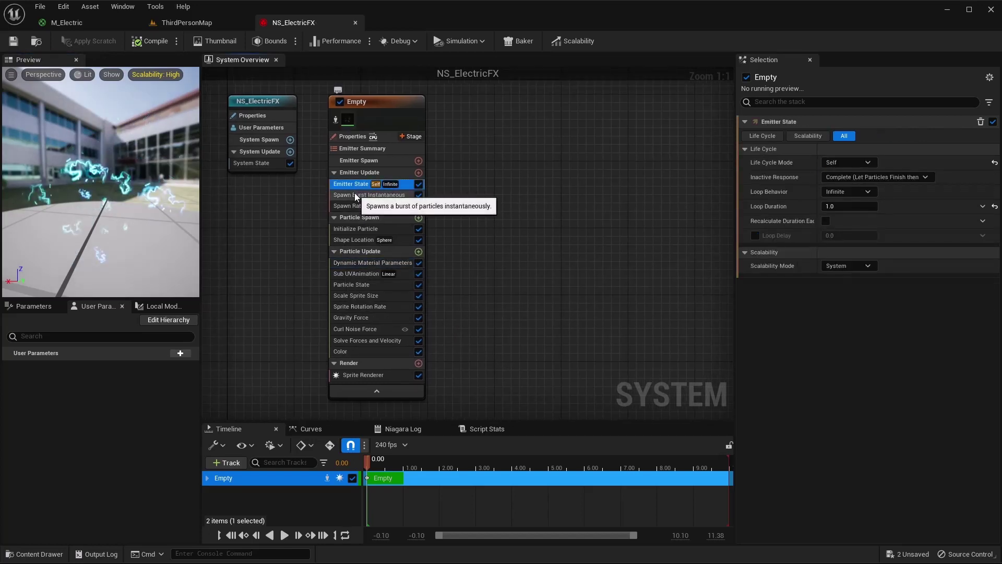
left_click(355, 195)
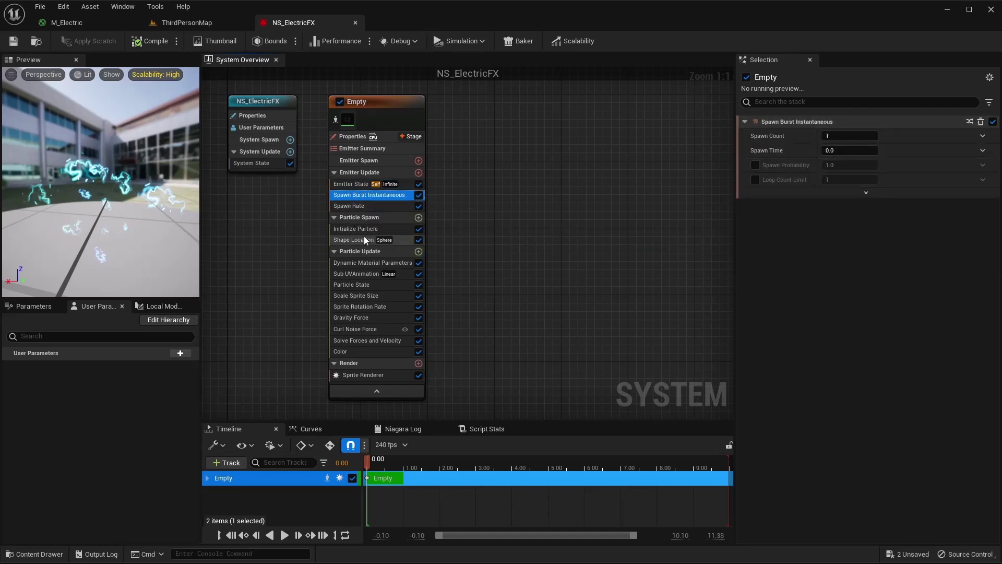
right_click(359, 105)
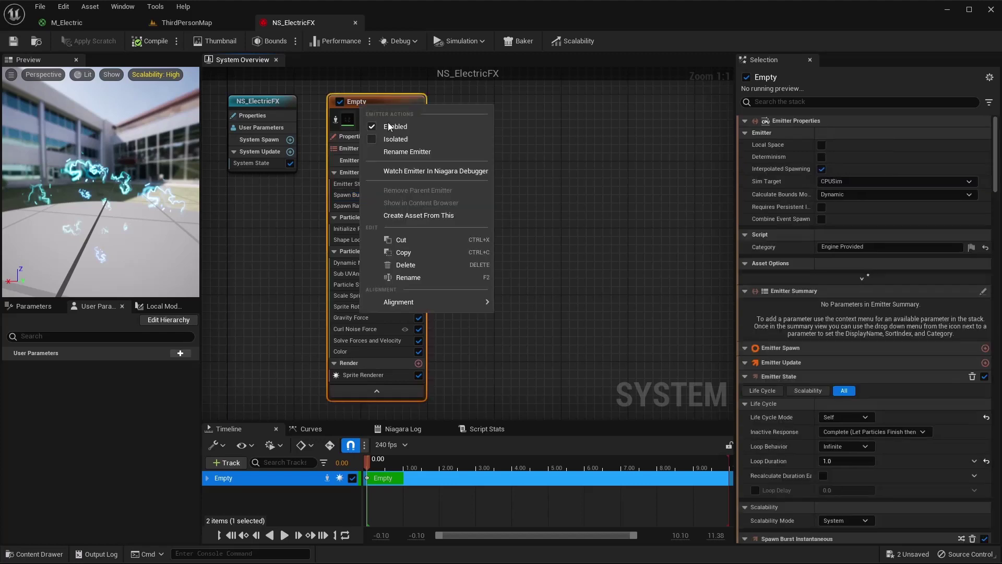
left_click(408, 152)
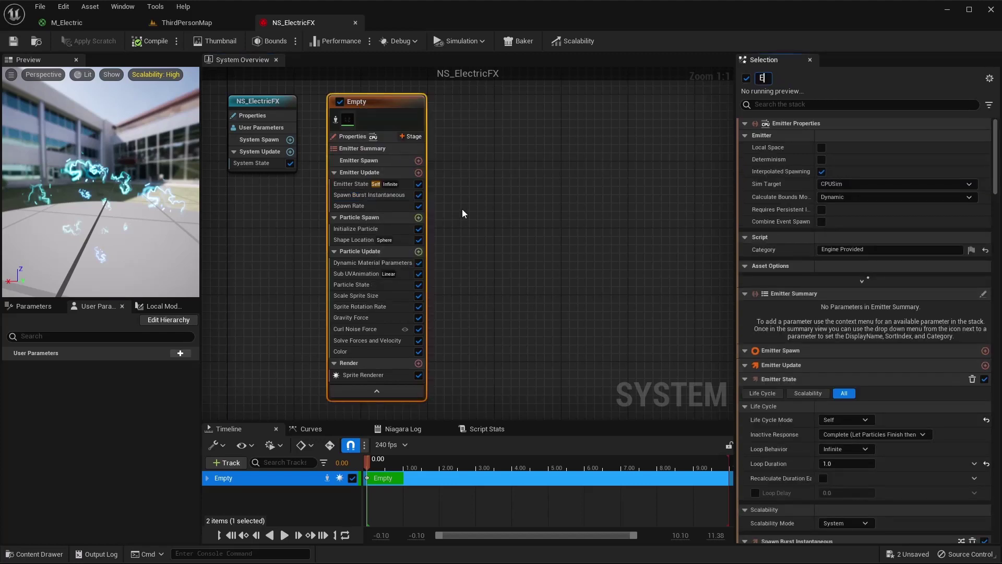
key("Return")
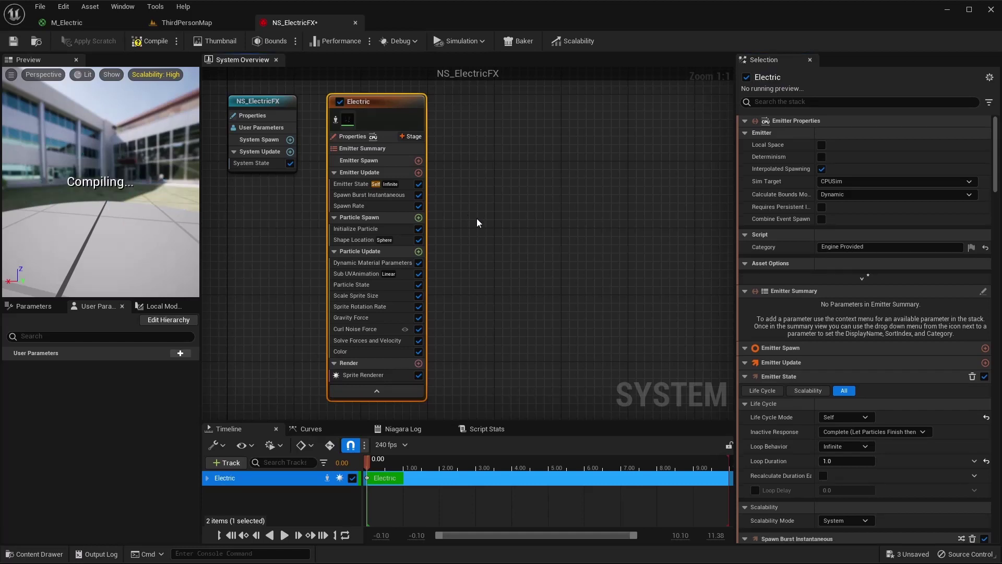
left_click(14, 44)
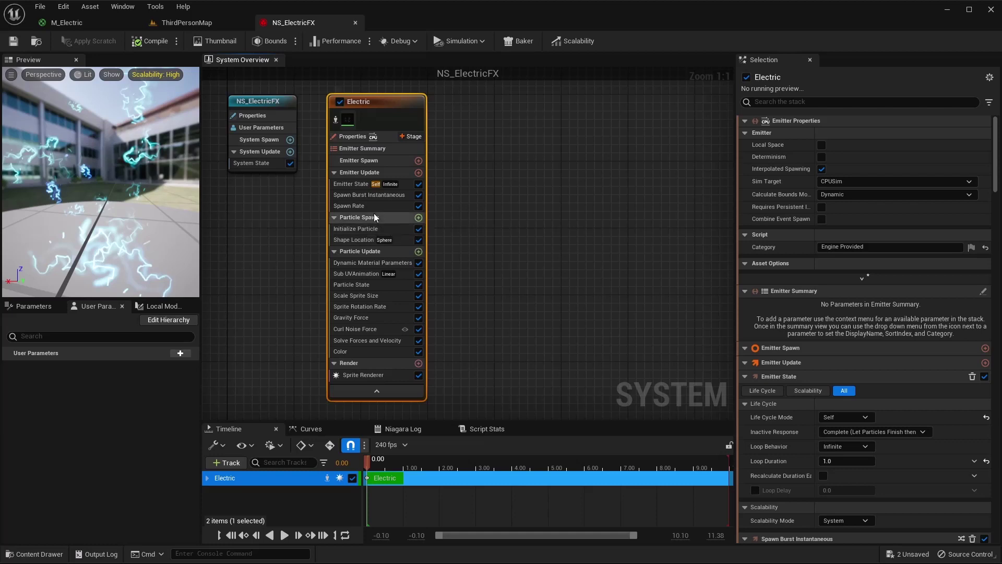
Review the Electric emitter's Spawn Rate, Spawn Burst Instantaneous, Initialize Particle and Shape Location settings
left_click(368, 206)
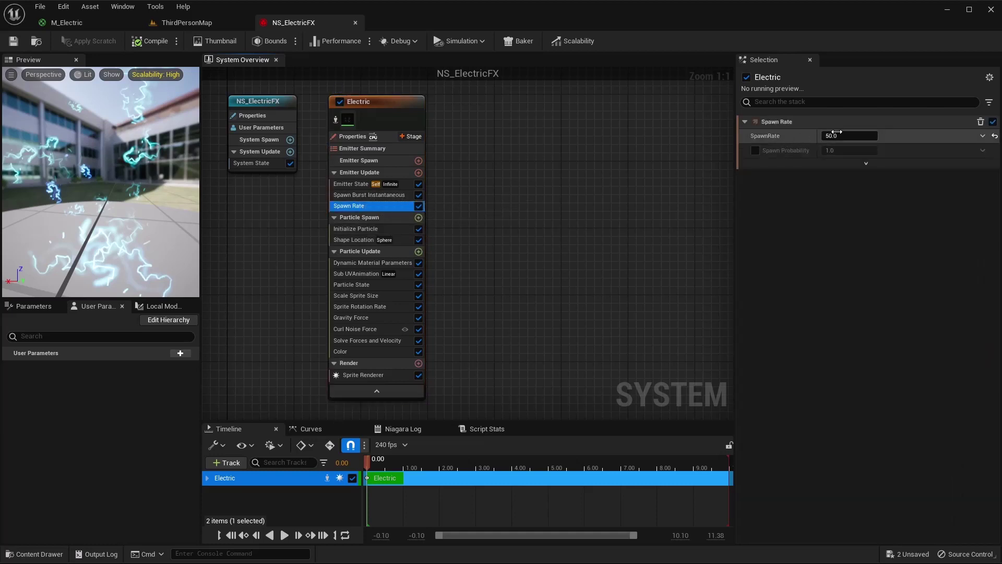
left_click(374, 197)
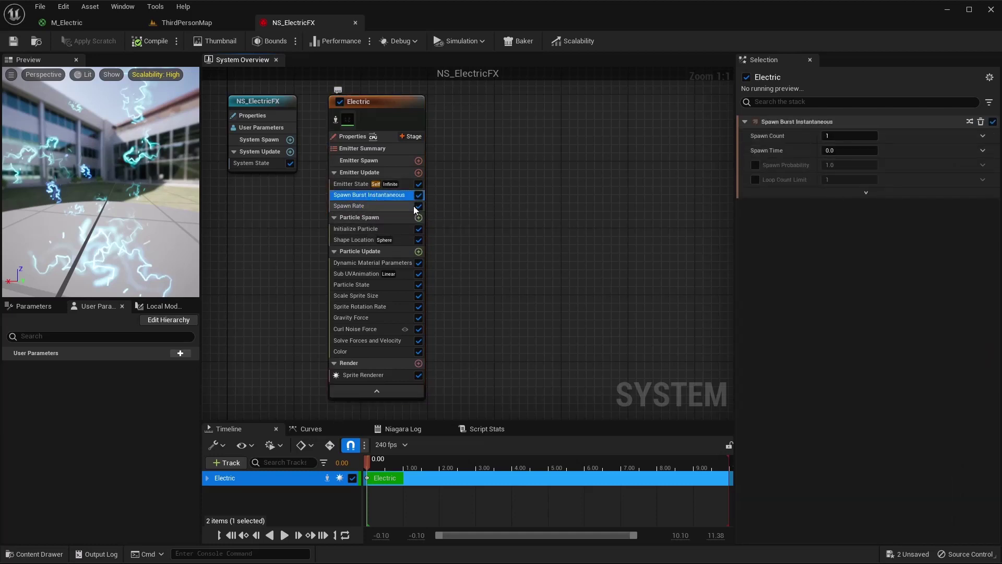
left_click(367, 230)
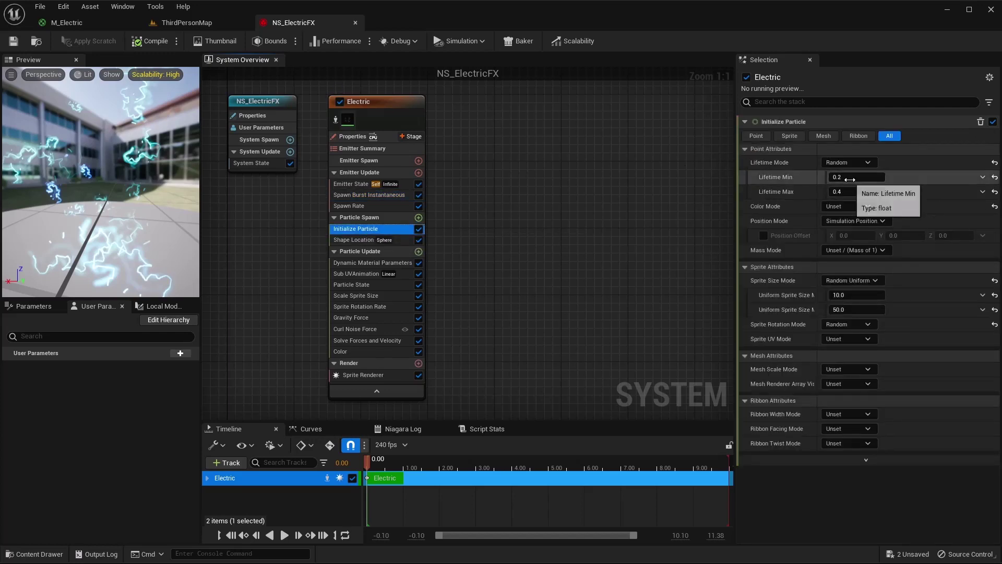
left_click(262, 250)
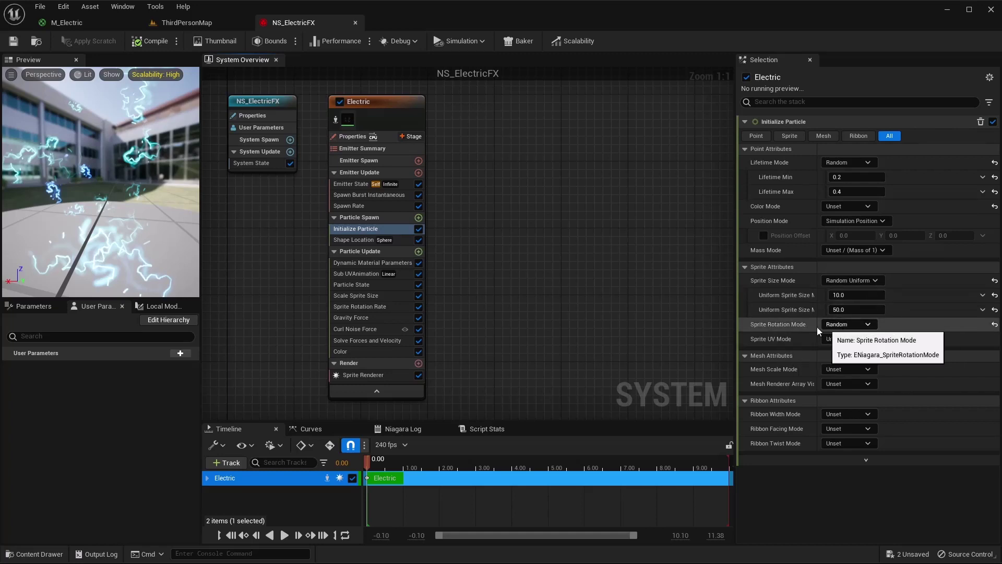
left_click(353, 240)
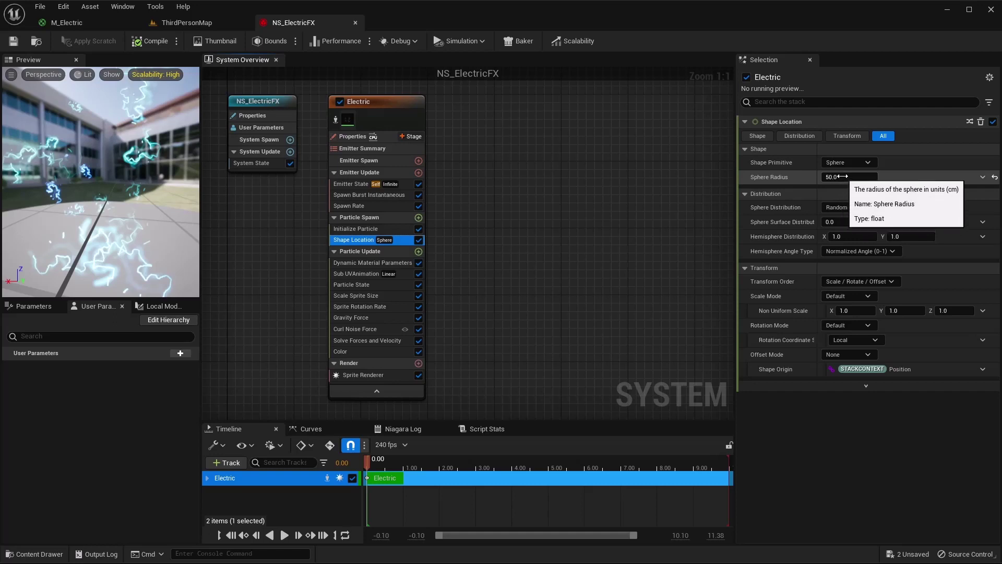
left_click(79, 93)
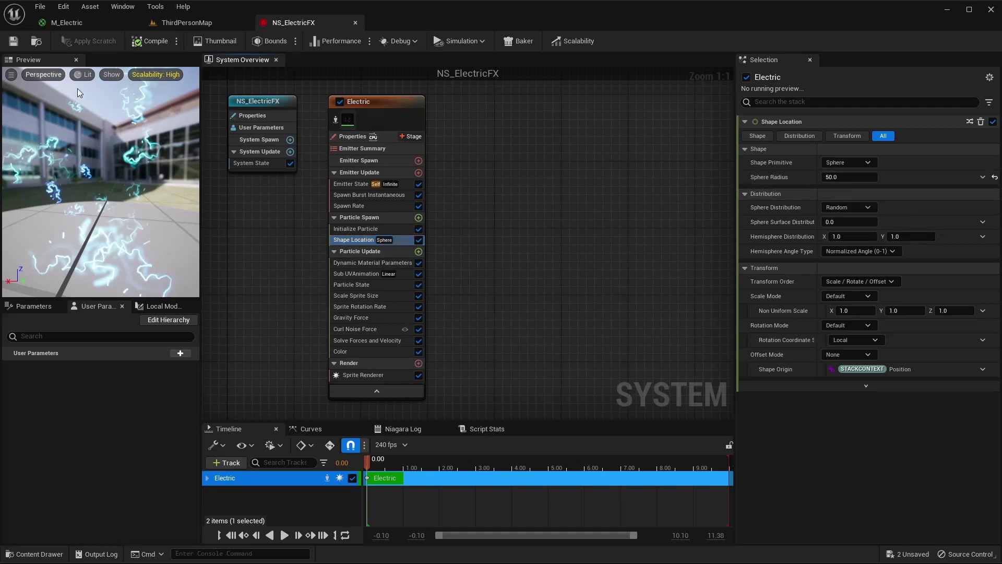
Try EmissivePower values of 2 and 0.5 in the Electric emitter's Dynamic Material Parameters module
left_click(365, 263)
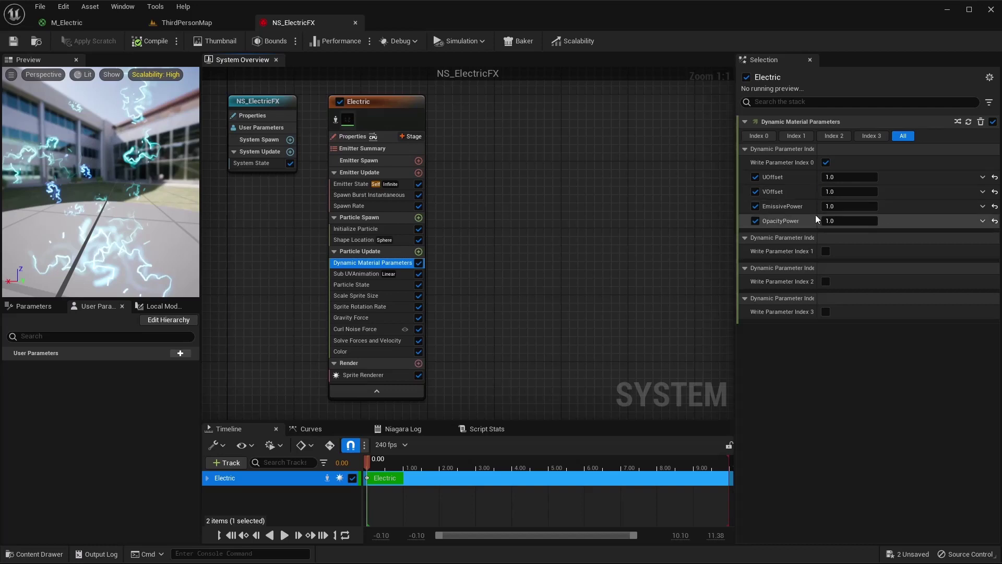
left_click(843, 206)
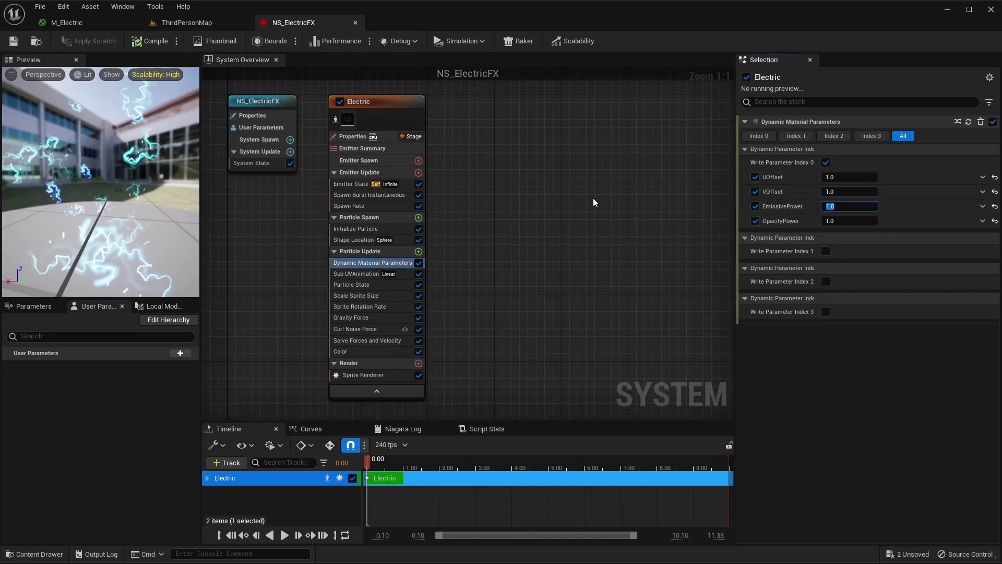
key("Return")
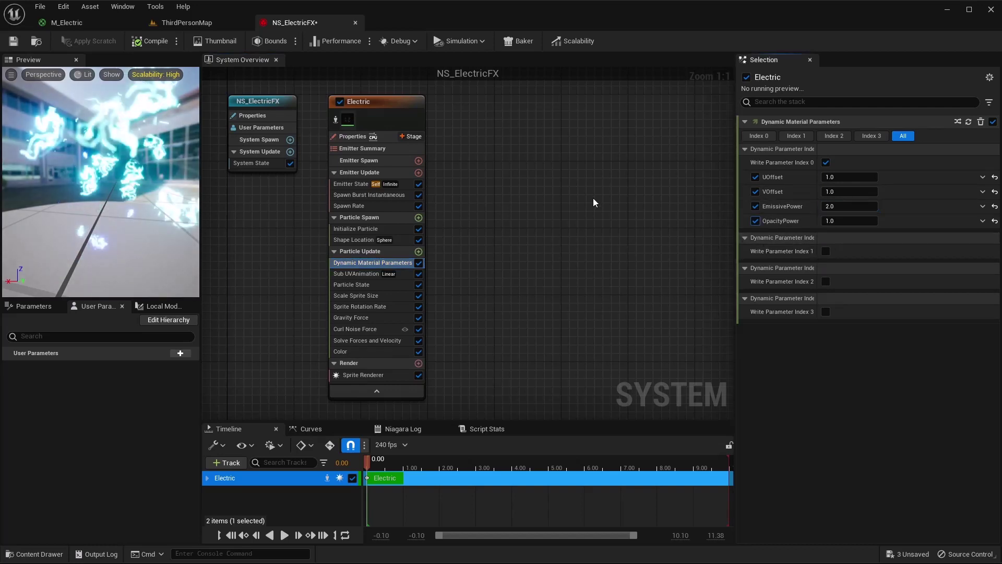
left_click(841, 207)
type("0.5")
key("Return")
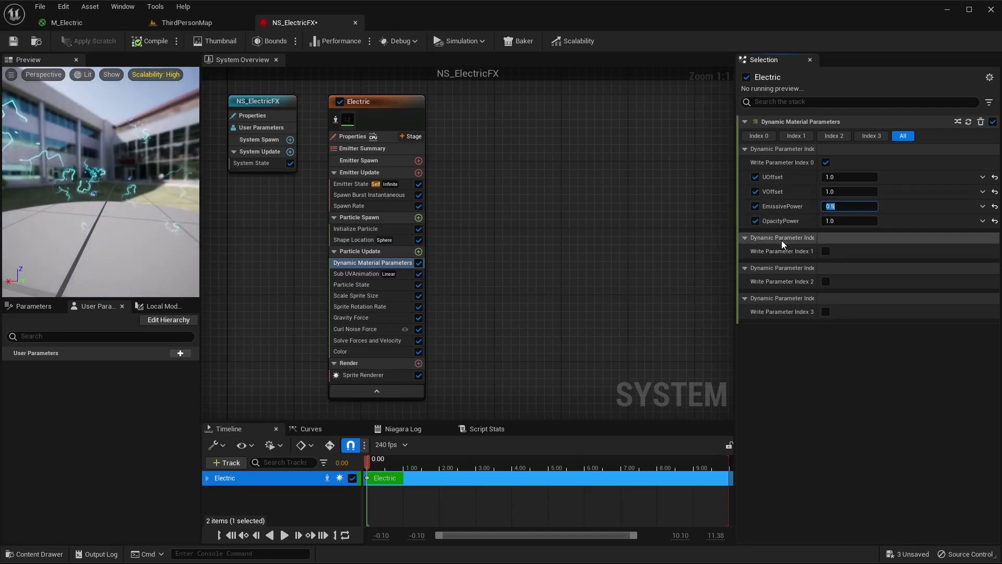
Try OpacityPower values of 2 and 0.5 in Dynamic Material Parameters and check the particles in the preview
key("Tab")
type("2")
key("Return")
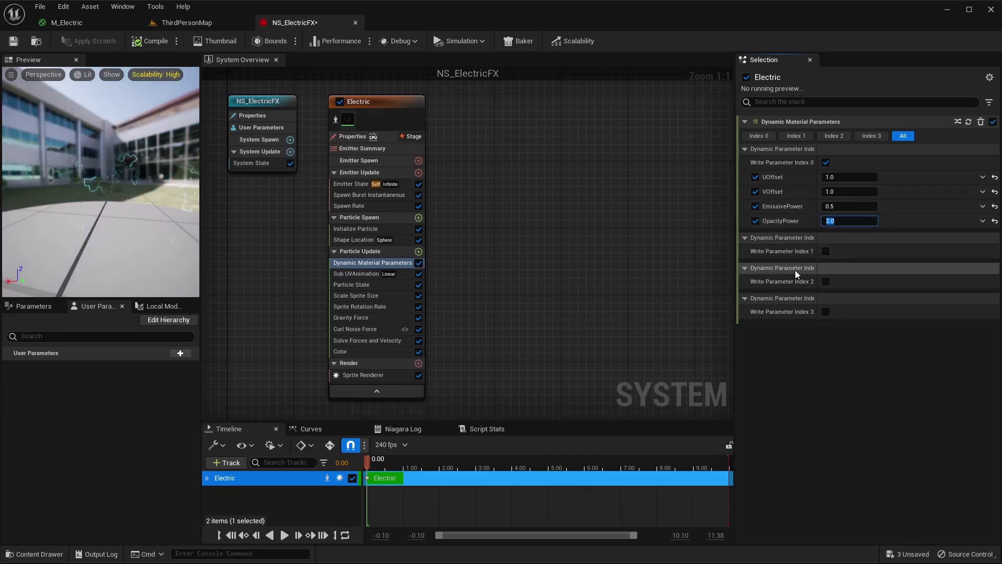
type("0.5")
key("Return")
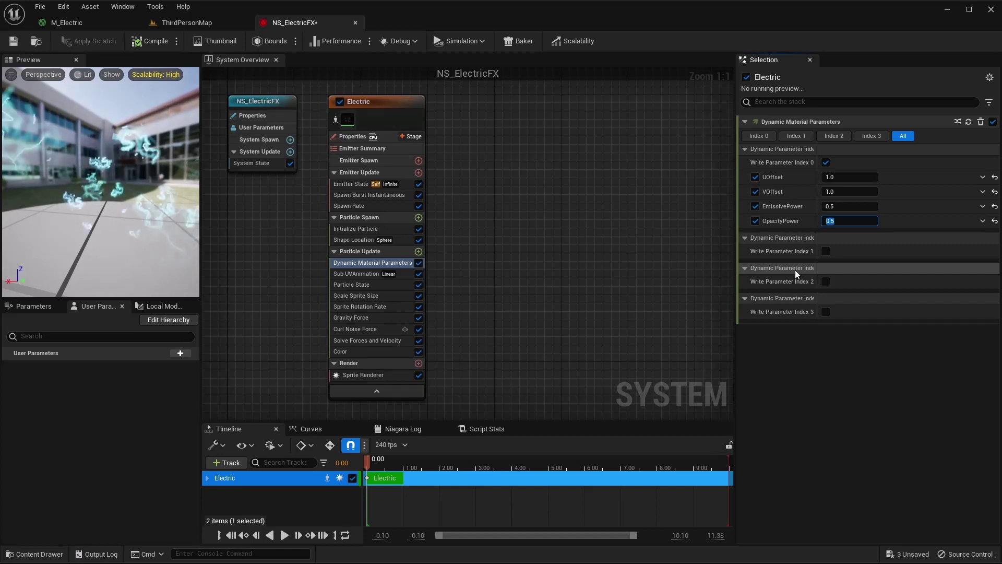
mouse_move(106, 173)
right_mouse_down()
mouse_move(107, 204)
mouse_move(107, 188)
right_mouse_up()
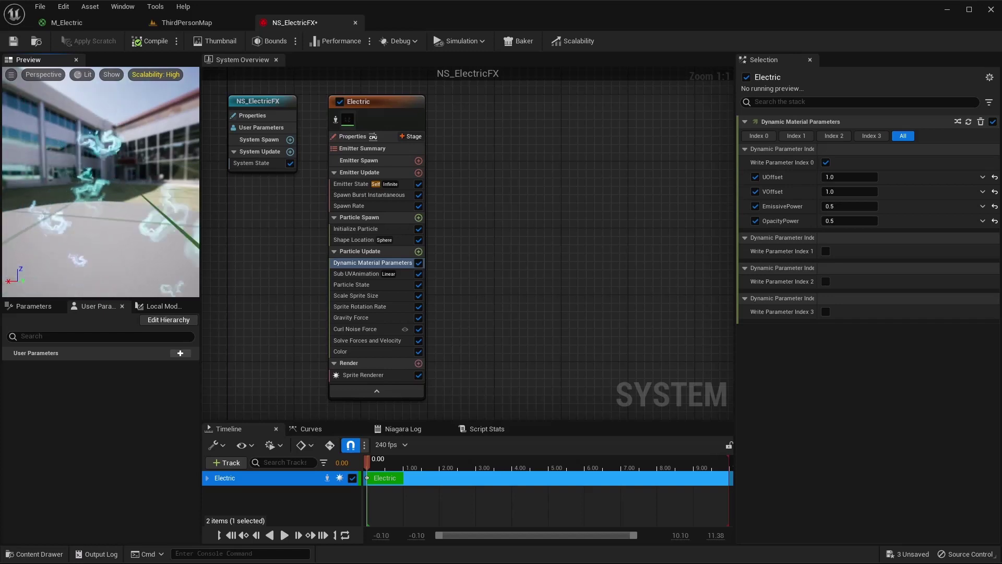
left_click_drag(136, 174, 148, 176)
Set OpacityPower and EmissivePower back to 1 and compile the Niagara system
left_click(846, 221)
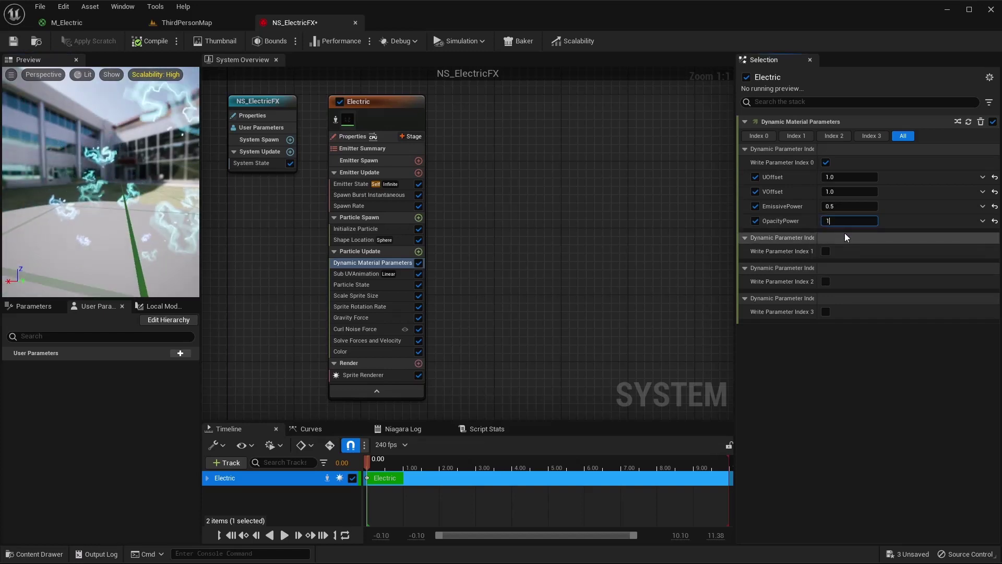
type("1")
key("Return")
left_click(842, 207)
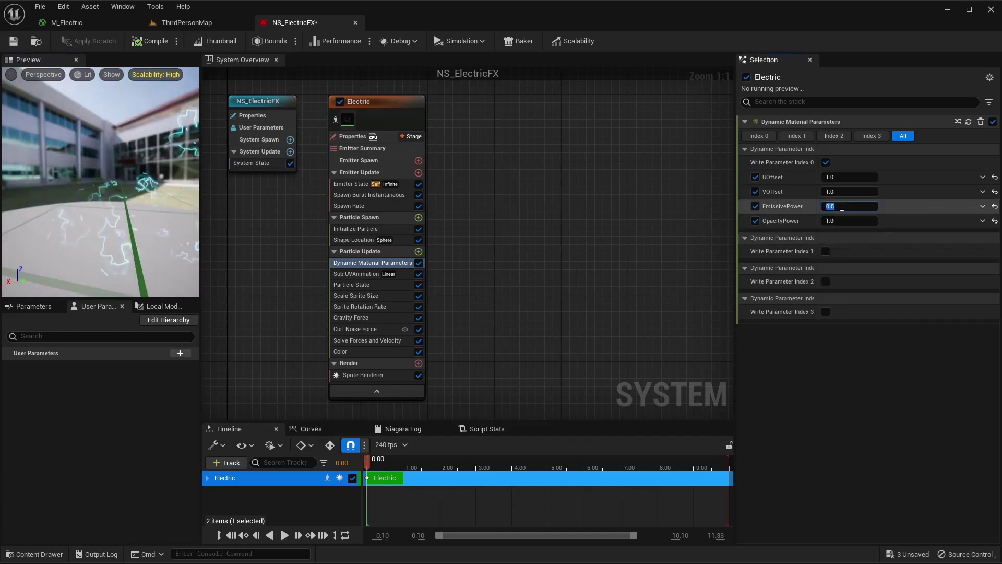
type("1")
key("Return")
left_click(152, 40)
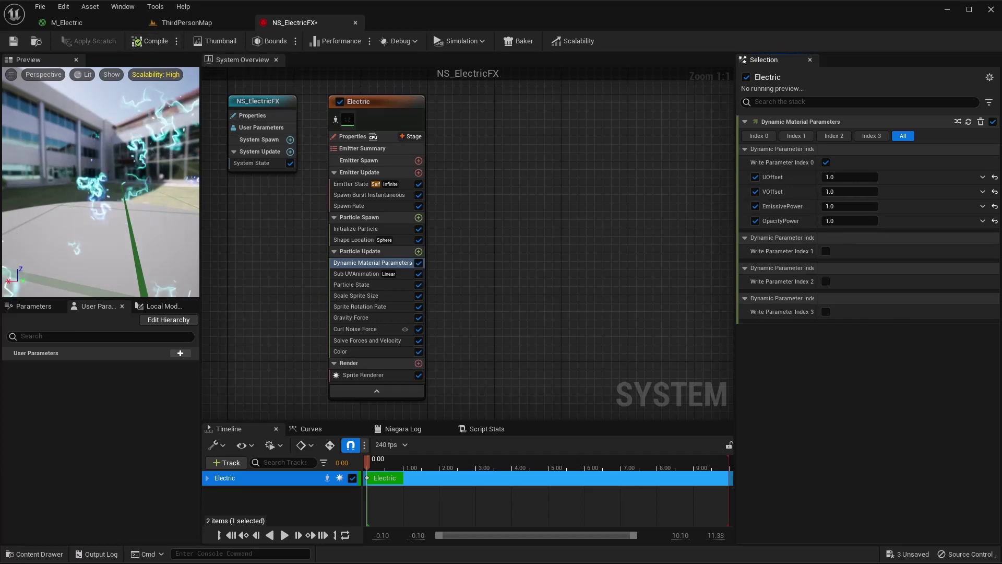
Check the Sub UVAnimation settings, try Scale Sprite Size's Uniform Curve Scale at 20, 10 and 5, and set it back to 1
left_click(353, 274)
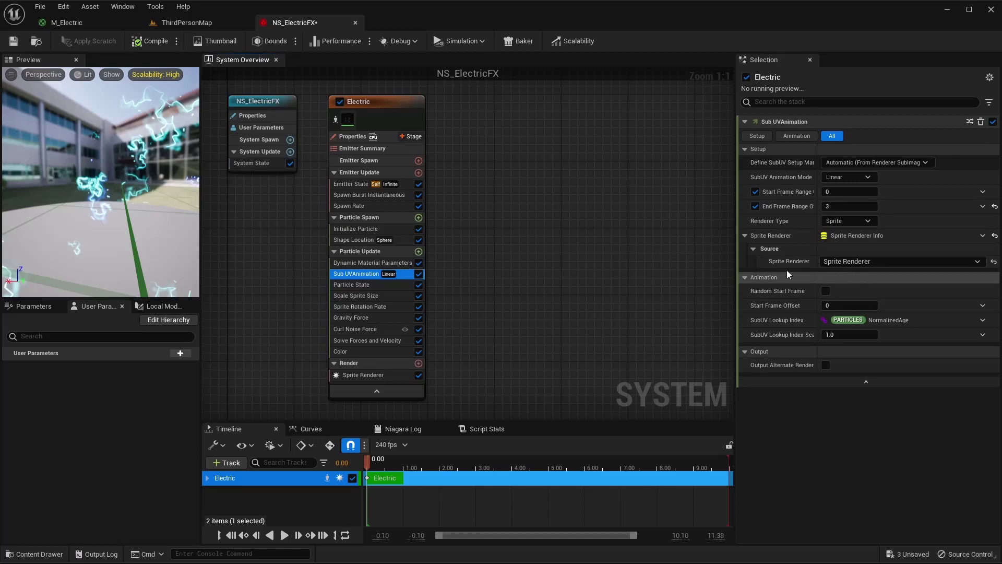
left_click(359, 295)
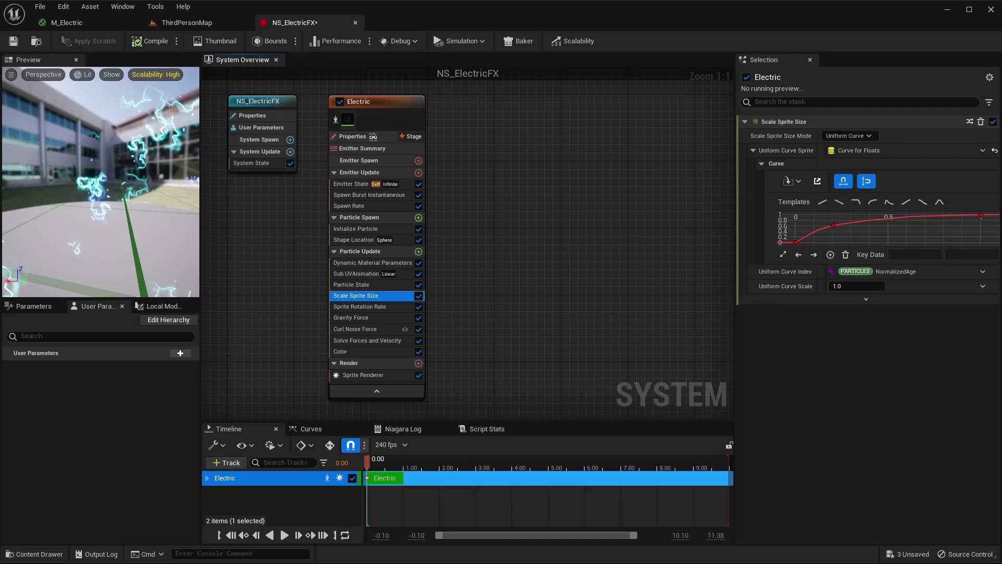
left_click(837, 286)
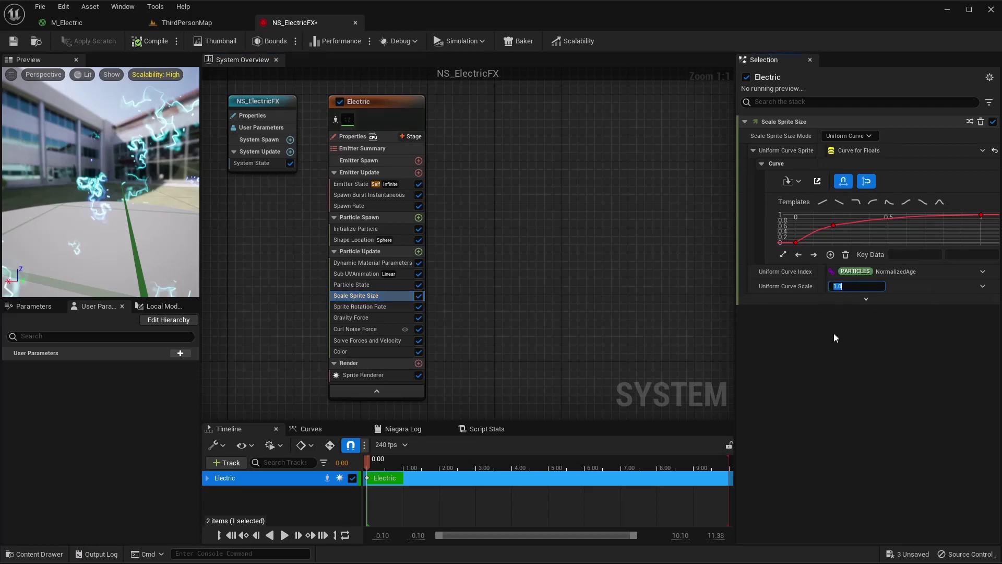
type("20")
key("Return")
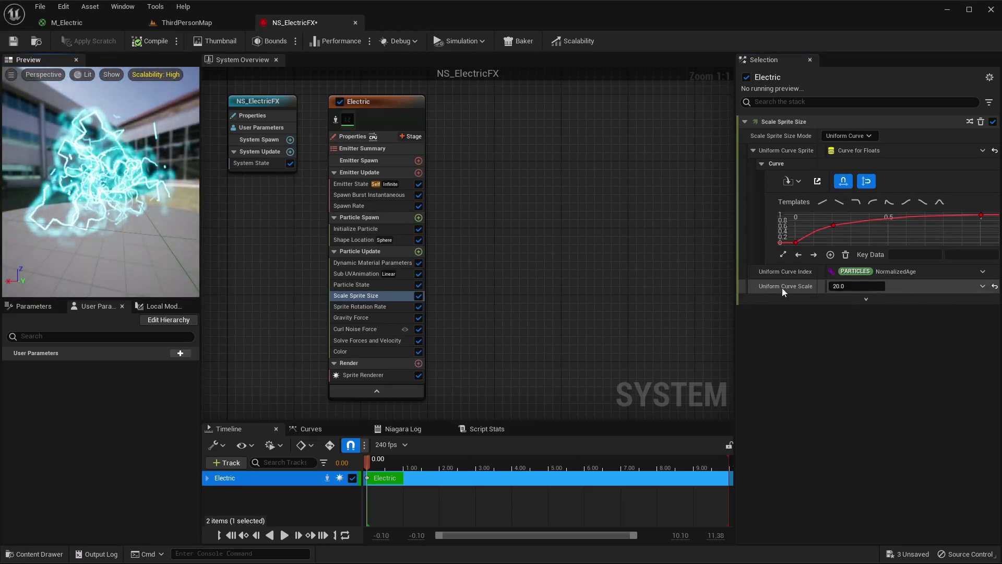
left_click(849, 288)
type("50")
key("Return")
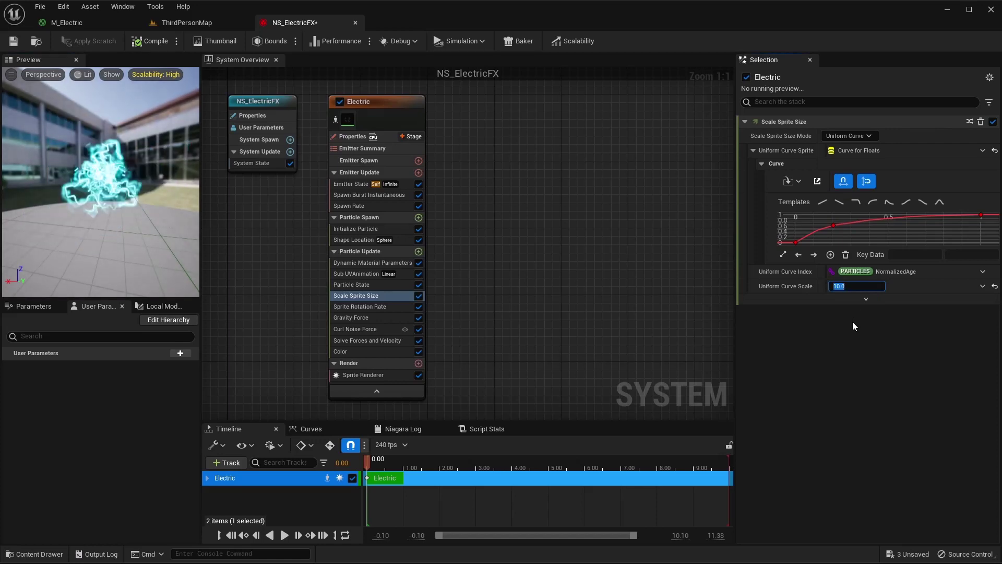
type("5")
key("Return")
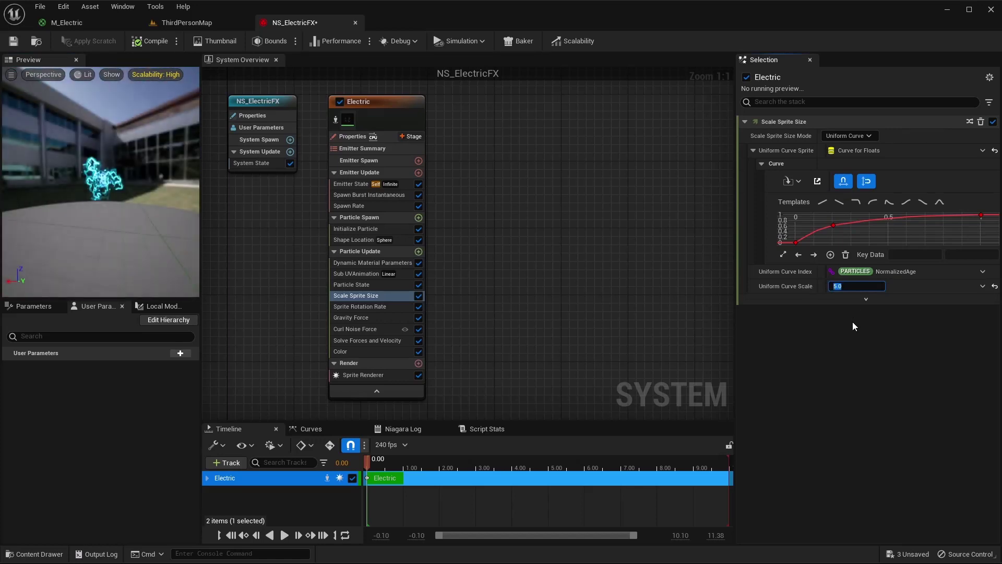
type("1")
key("Return")
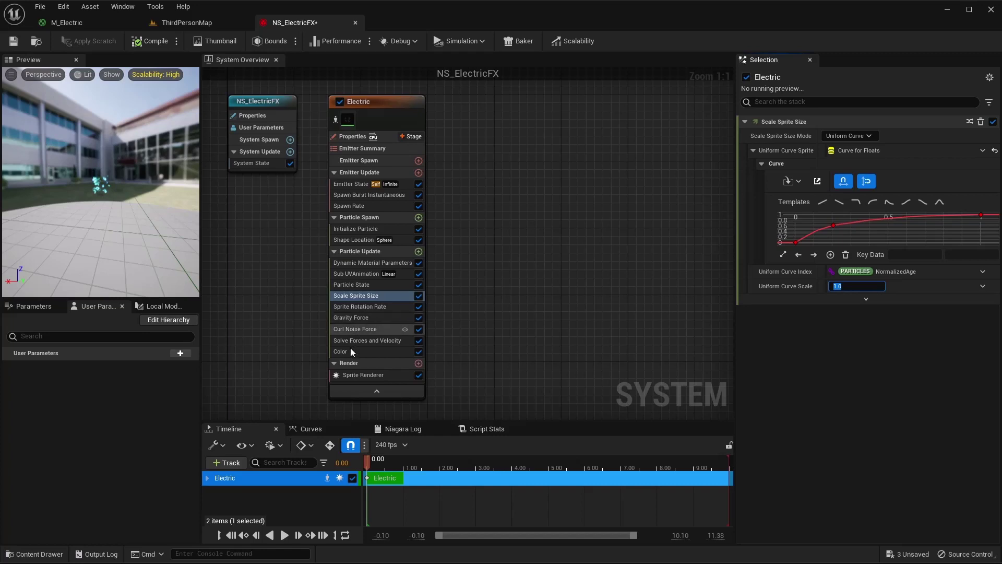
Review the Gravity Force, Curl Noise Force and Color module settings and play the particle simulation
left_click(372, 318)
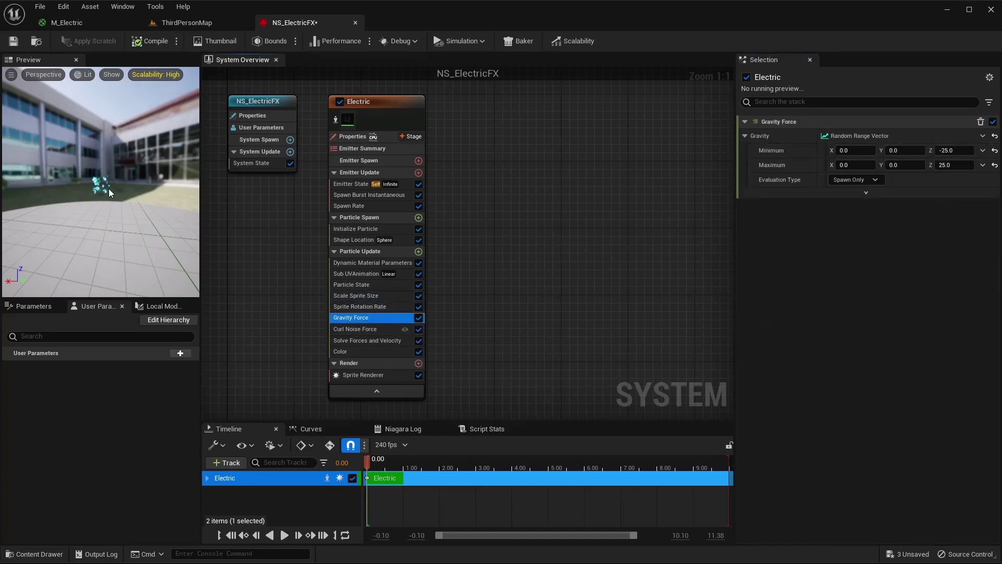
left_click(372, 331)
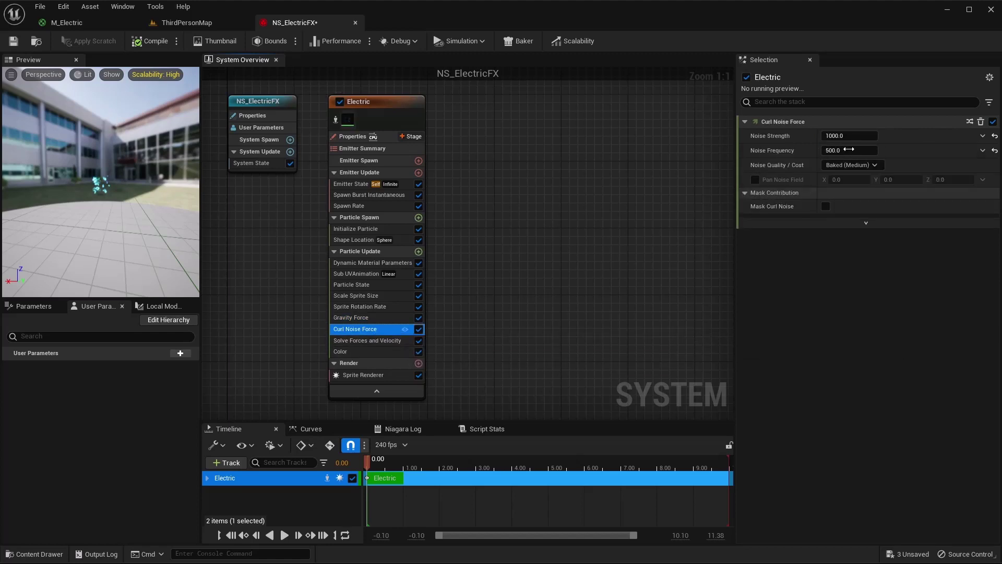
left_click(342, 353)
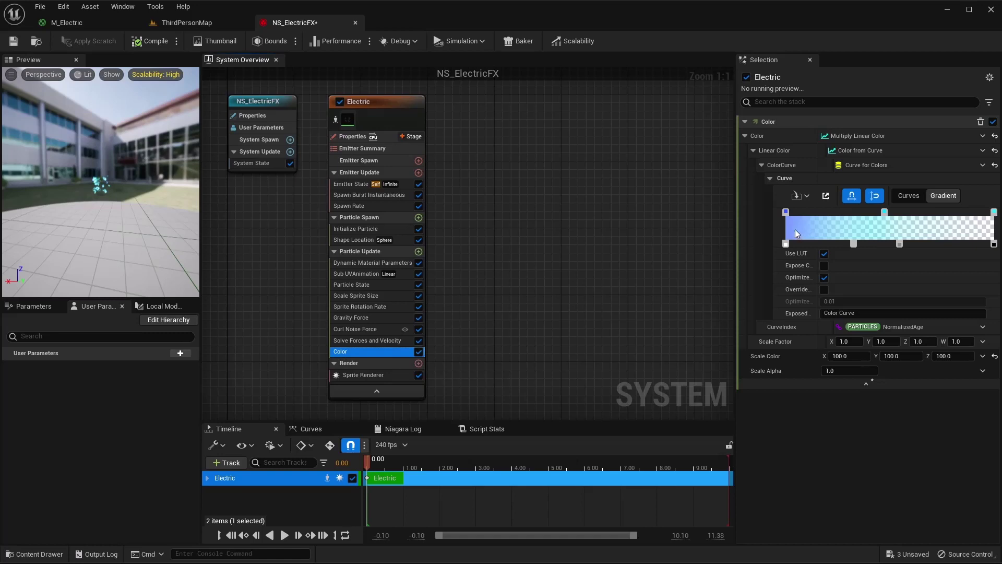
left_click(284, 535)
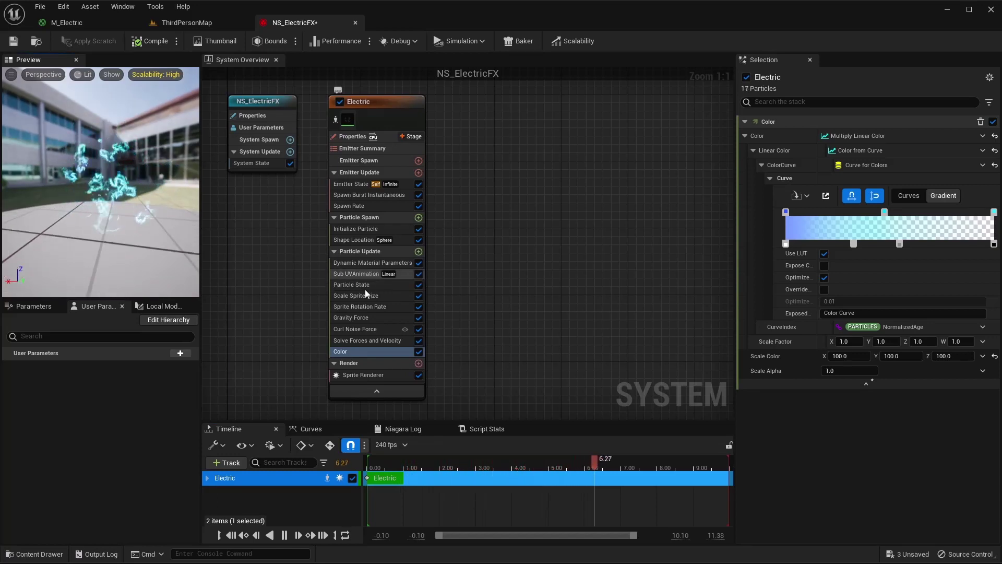
Set EmissivePower to 0.5 in the Dynamic Material Parameters module and compile the system
left_click(368, 263)
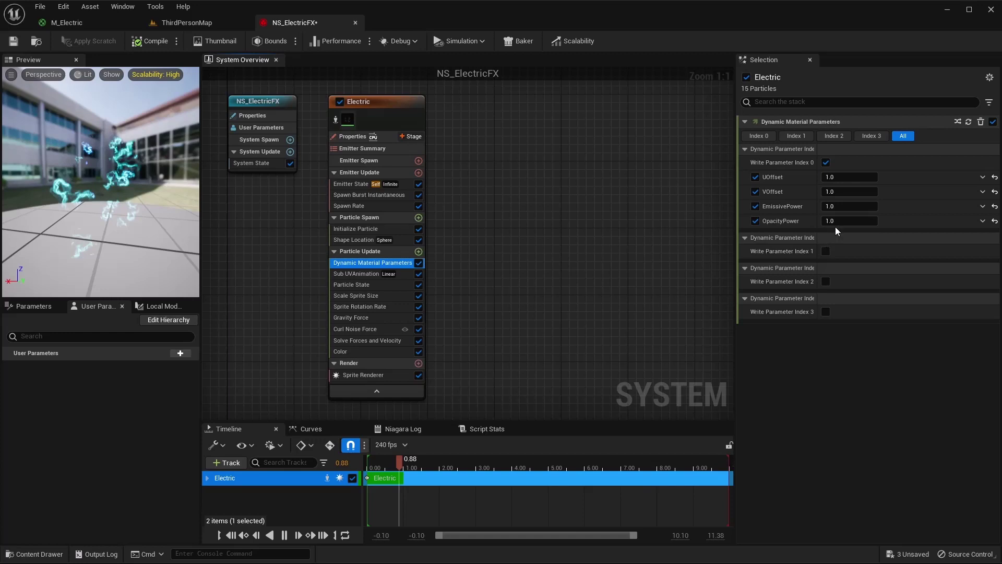
left_click(844, 207)
type("0.5")
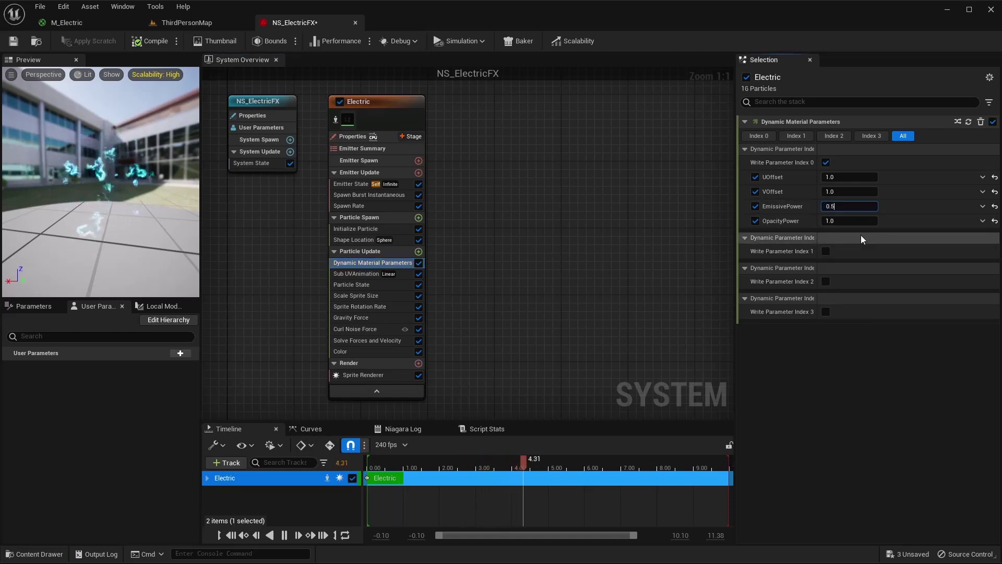
key("Return")
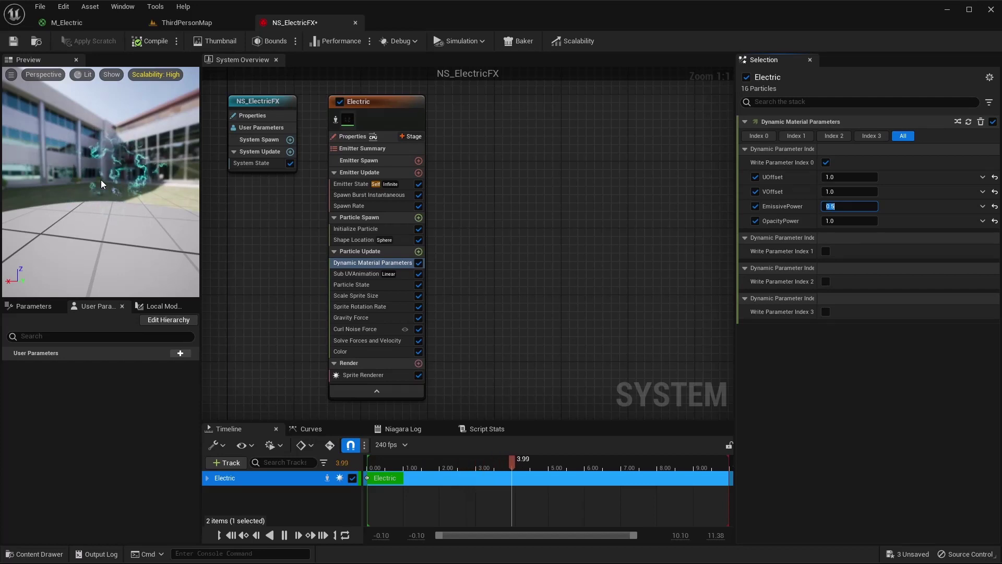
left_click(153, 43)
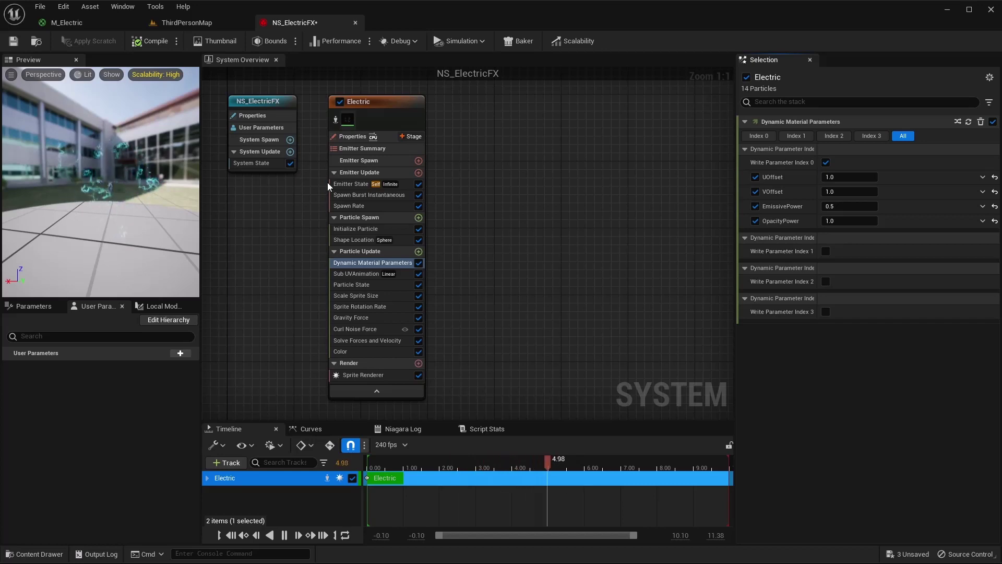
Add an Initialize Mesh Reproduction Sprite module to Particle Spawn and make its Mesh input read from a new user parameter
left_click(418, 218)
type("initi")
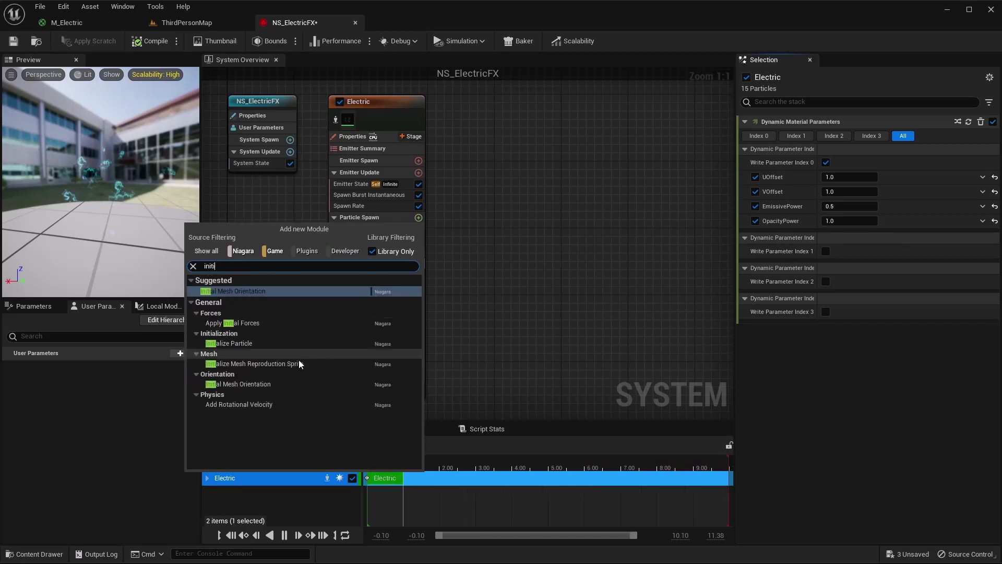
left_click(260, 364)
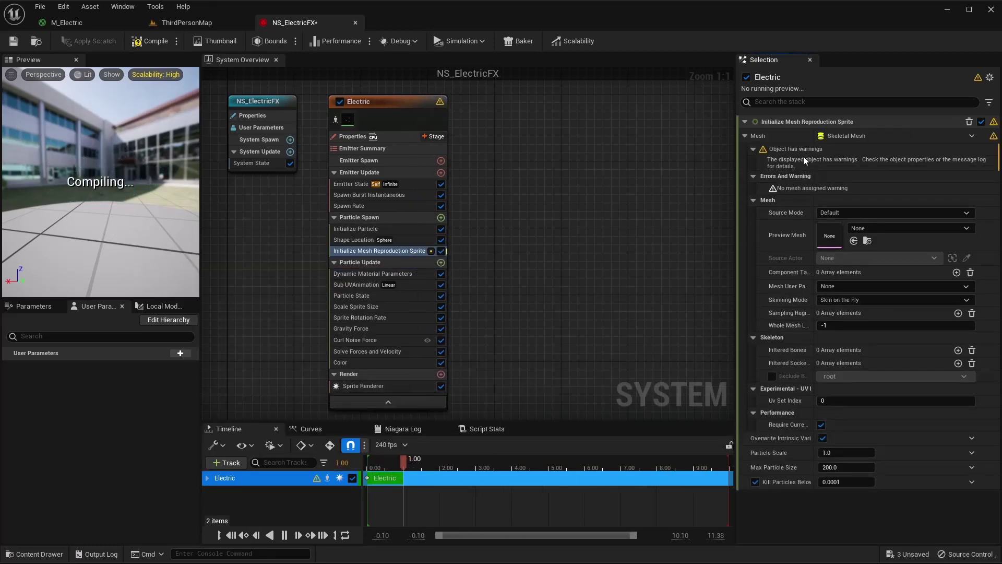
left_click(972, 135)
type("user")
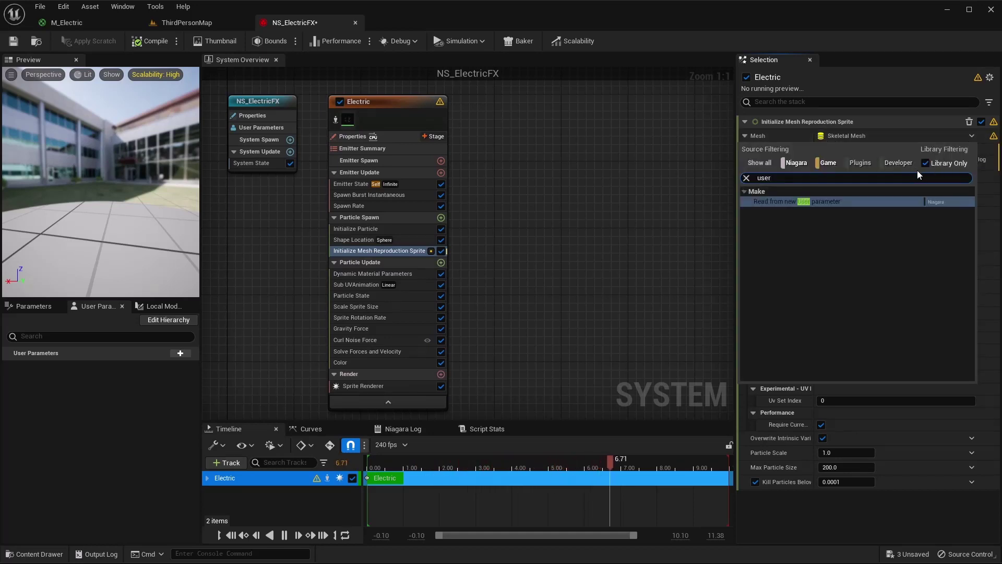
left_click(813, 201)
Set the Mesh user parameter's Preview Mesh to SKM_Quinn_Simple, fix its CPU access error and check the preview
left_click(7, 368)
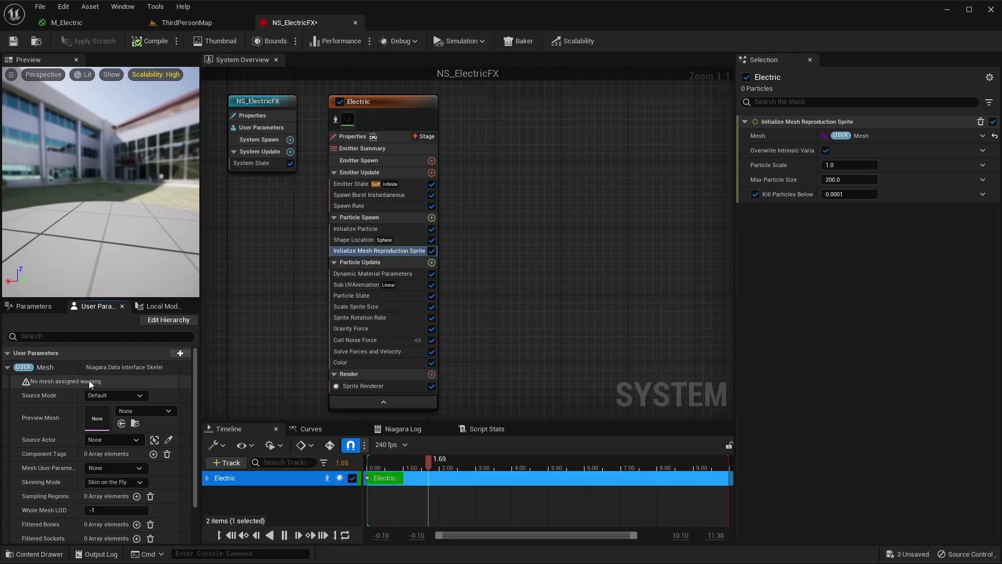
mouse_move(76, 383)
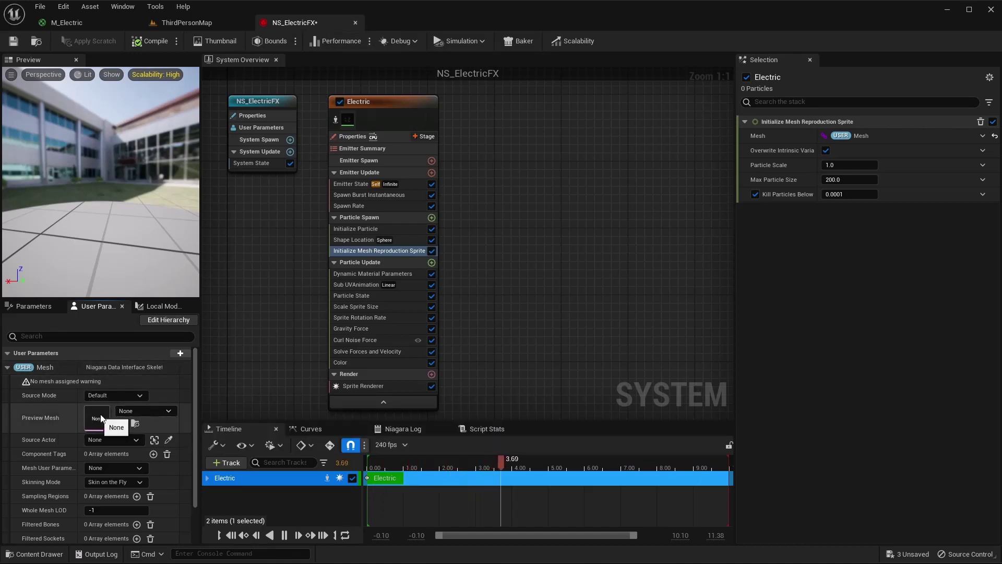
left_click(145, 413)
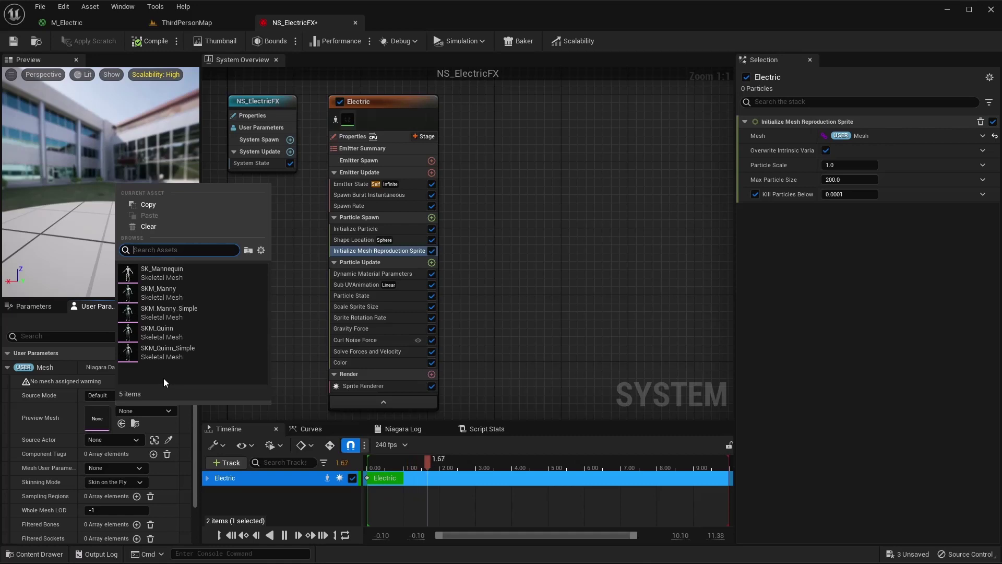
left_click(199, 356)
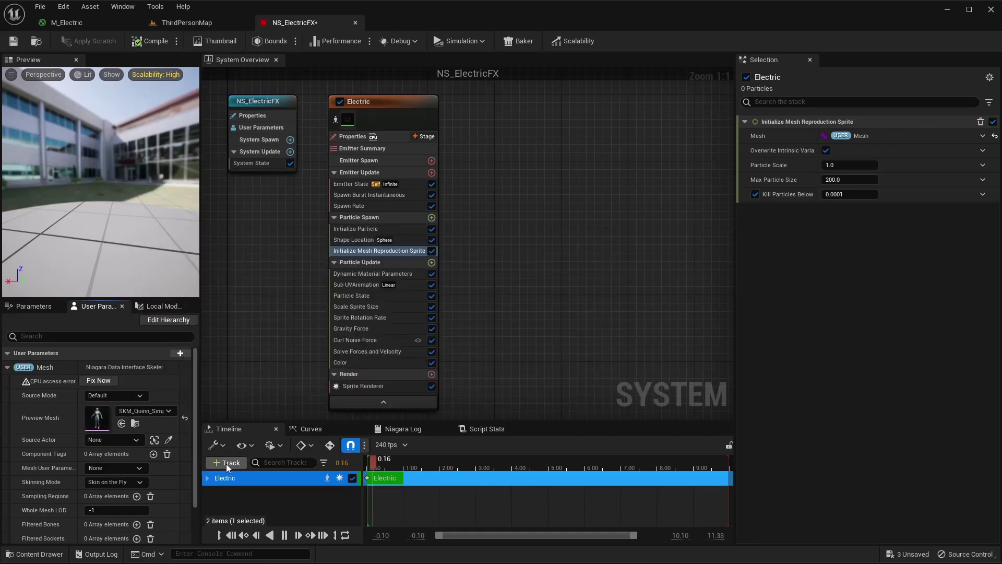
left_click(102, 383)
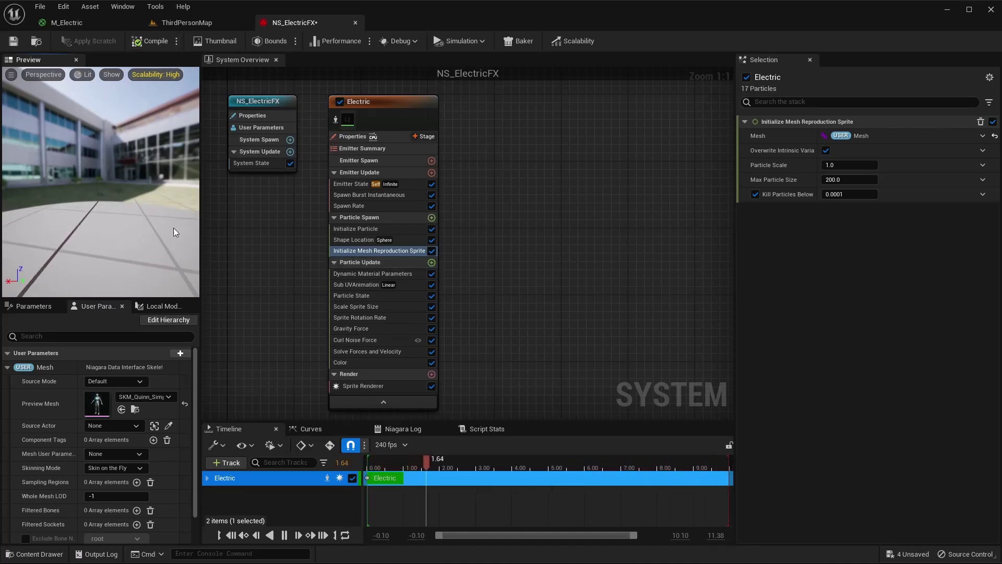
right_click_drag(148, 196, 146, 191)
middle_click_drag(146, 191, 119, 193)
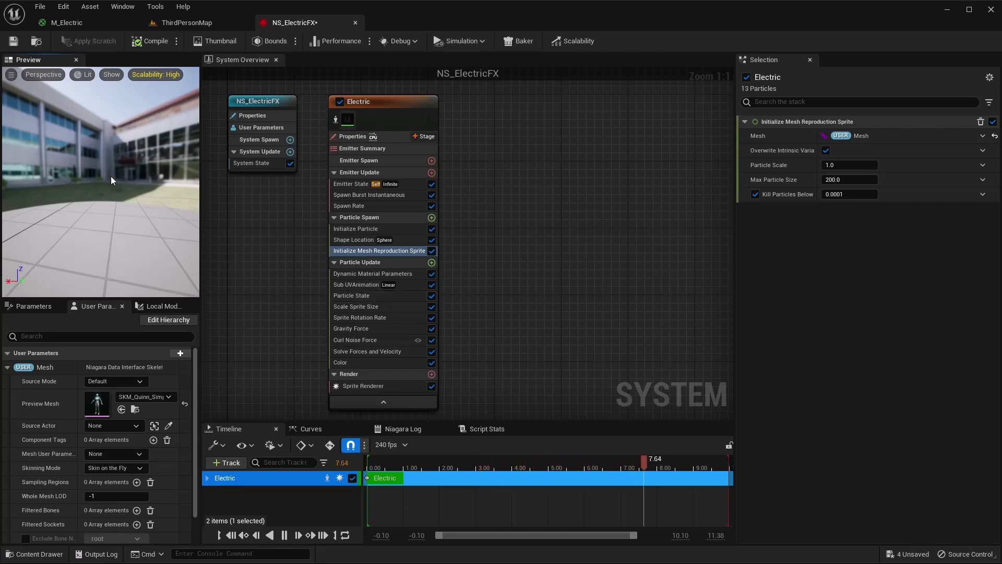
Set the Scale Sprite Size module's Uniform Curve Scale to 20 and check the particles in the preview
left_click(361, 307)
left_click(859, 286)
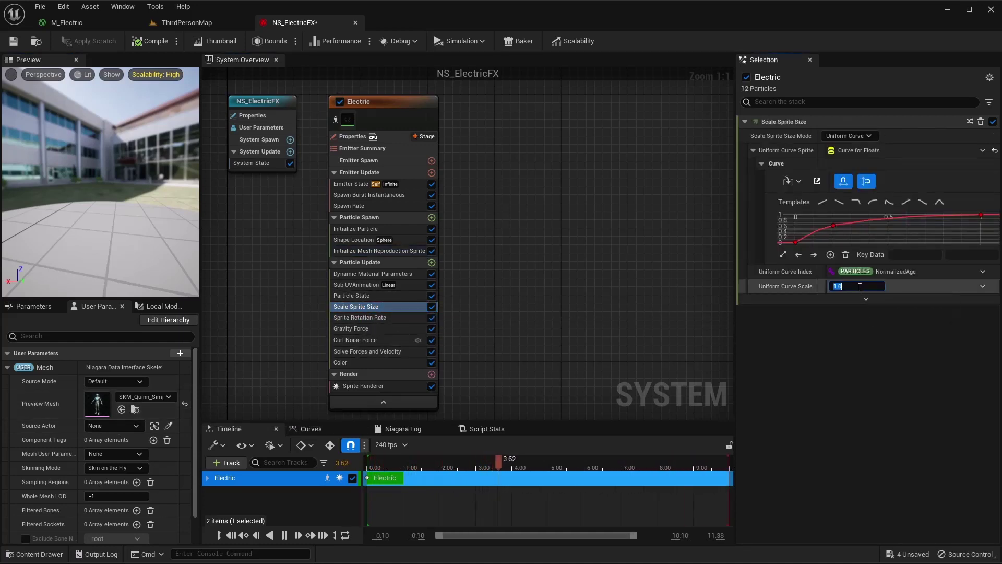
type("20")
key("Return")
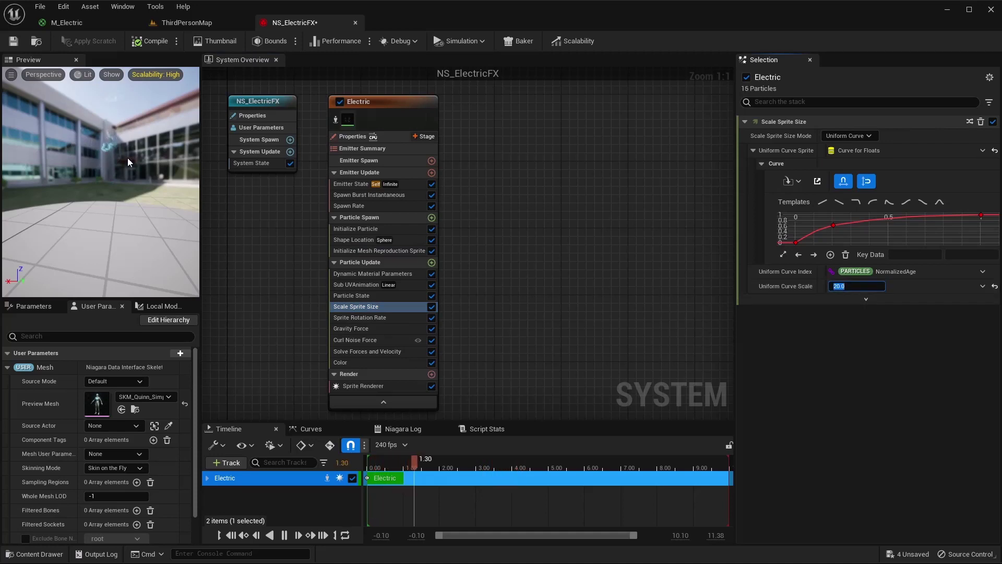
left_click_drag(127, 161, 128, 188)
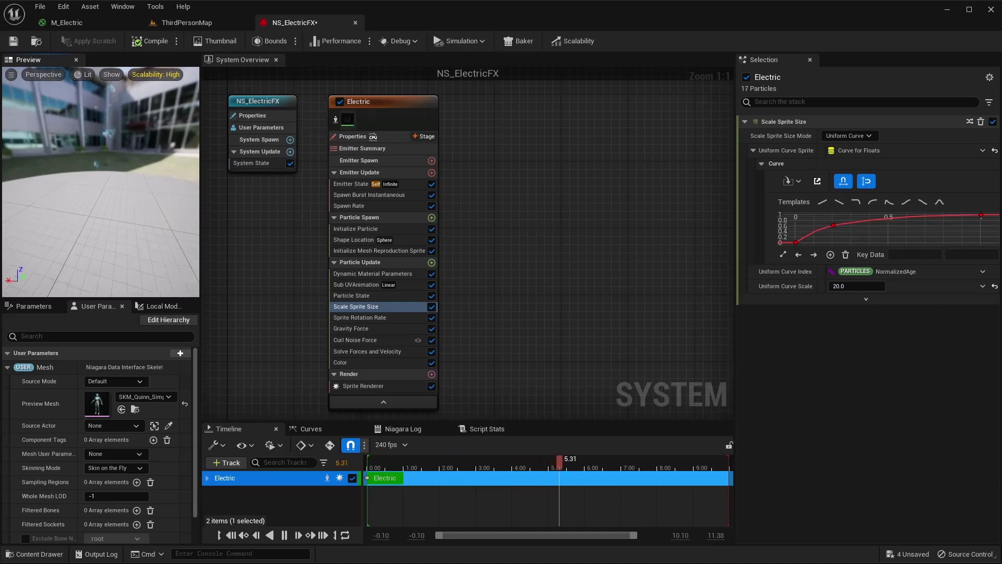
Set the Electric emitter's SpawnRate to 1000 and save the Niagara system
left_click(356, 206)
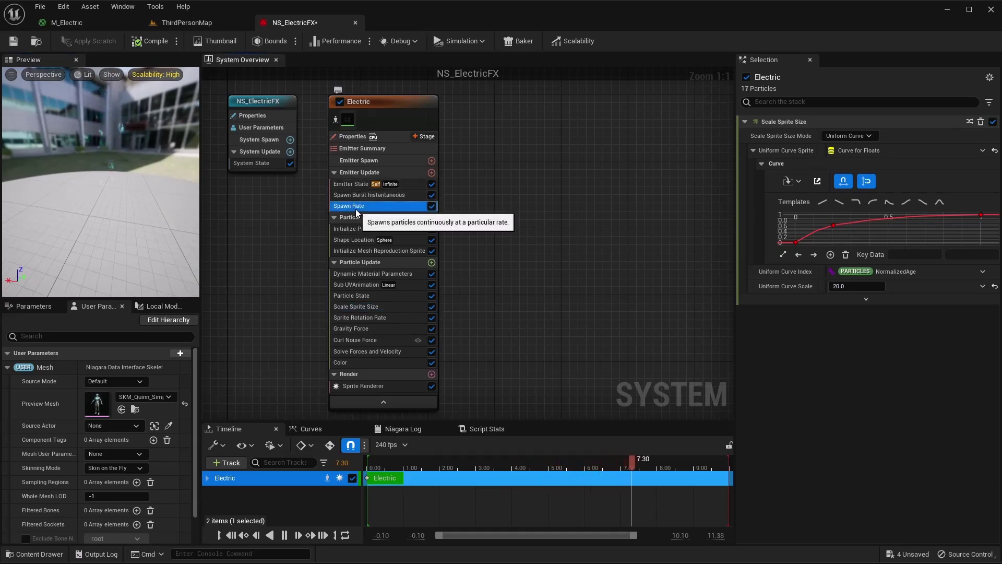
left_click(838, 136)
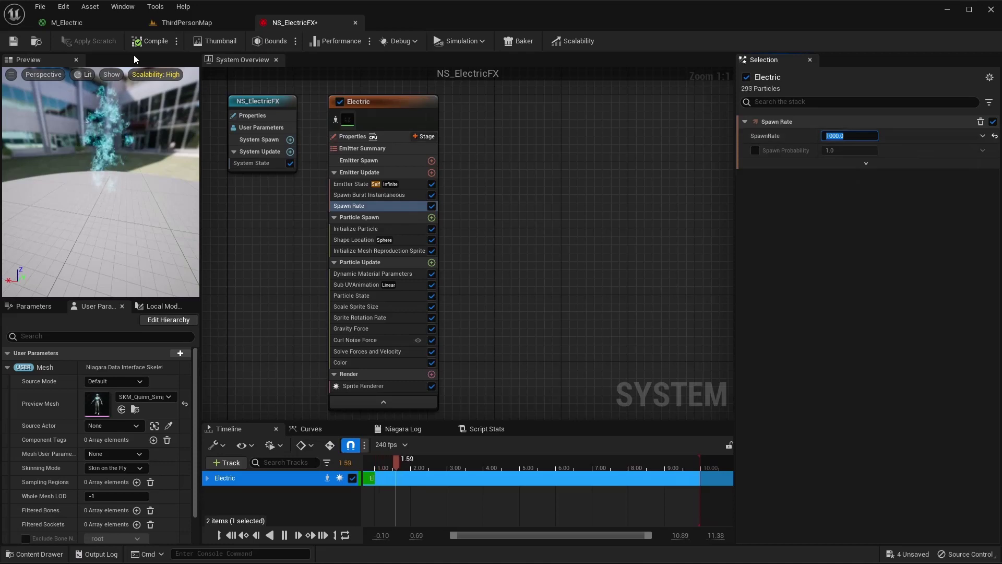
key("Return")
left_click(13, 40)
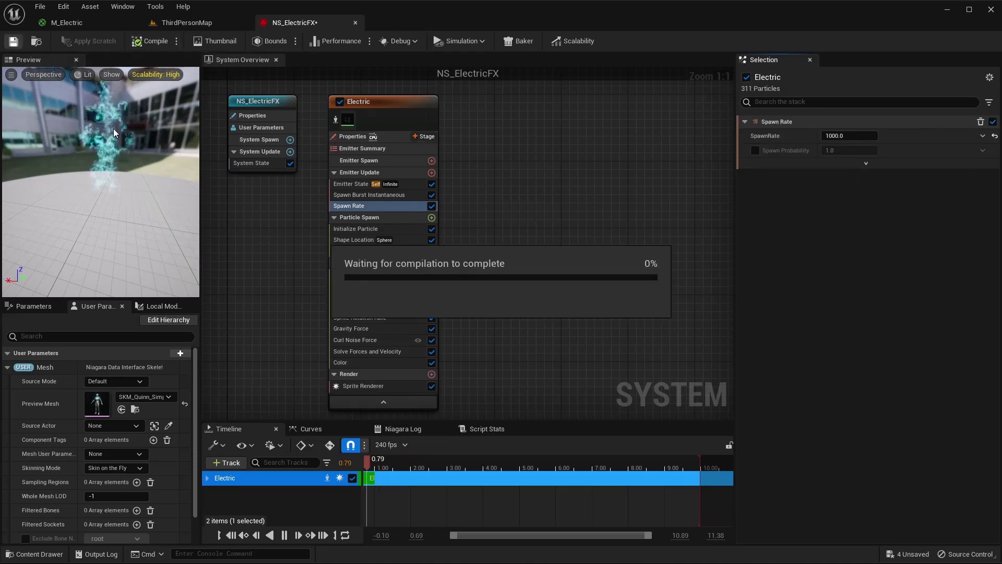
mouse_move(102, 183)
left_mouse_down()
mouse_move(141, 186)
mouse_move(111, 173)
left_mouse_up()
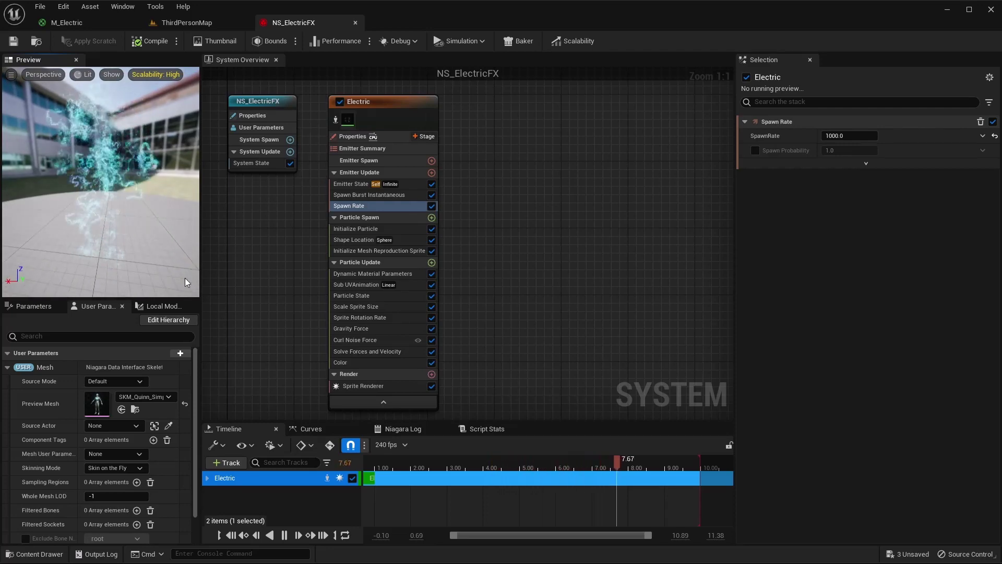
Open the BP_ThirdPersonCharacter blueprint from the ThirdPerson/Blueprints folder of the project content
left_click(70, 28)
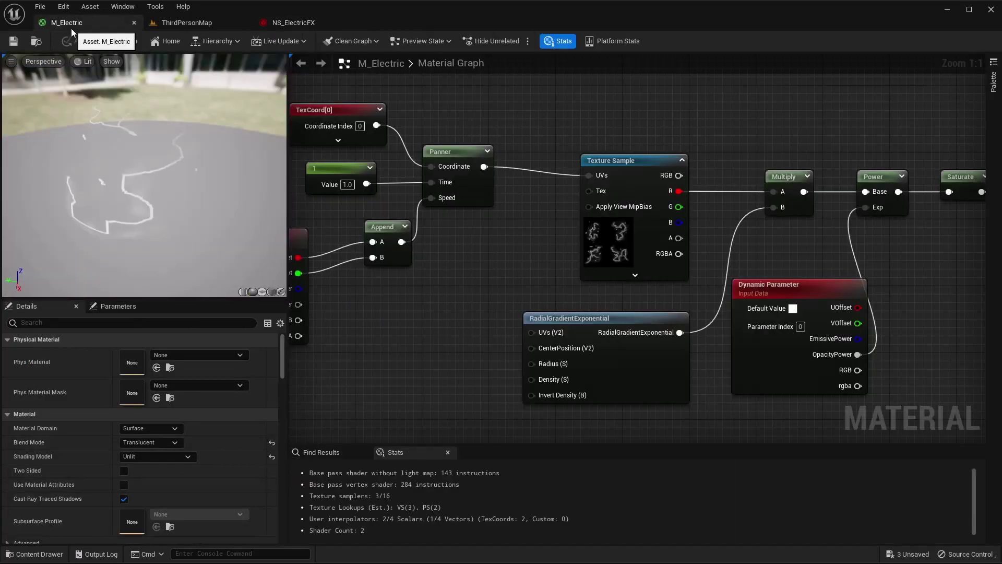
left_click(192, 22)
double_click(228, 445)
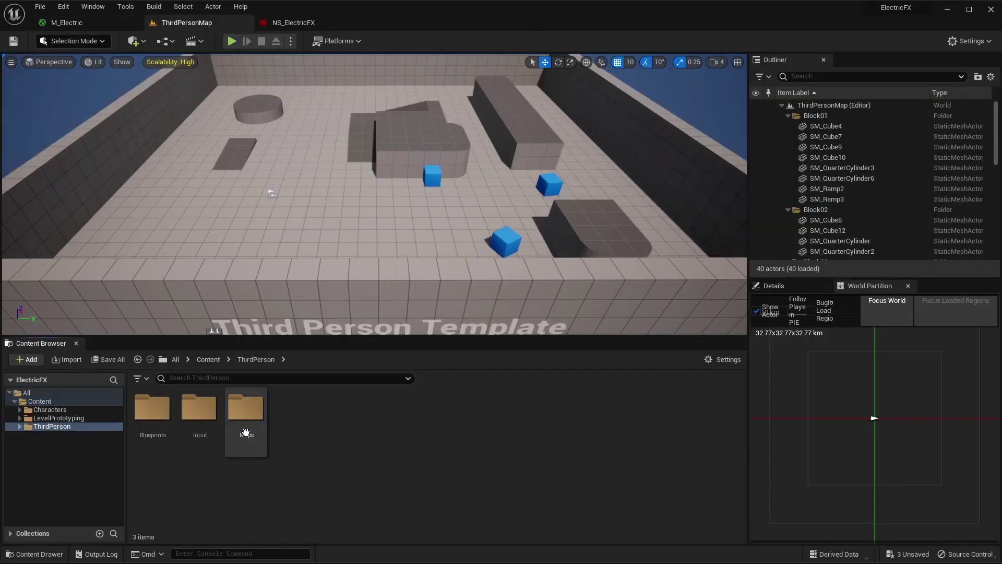
double_click(152, 415)
left_click(153, 411)
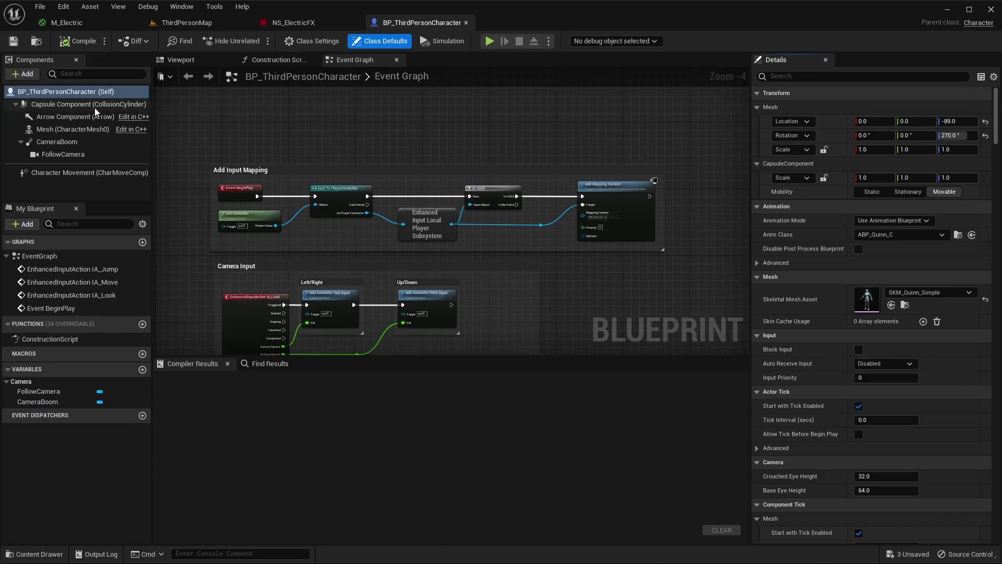
Add a Niagara Particle System component under the character's Mesh component and name it ElectricNS
left_click(64, 132)
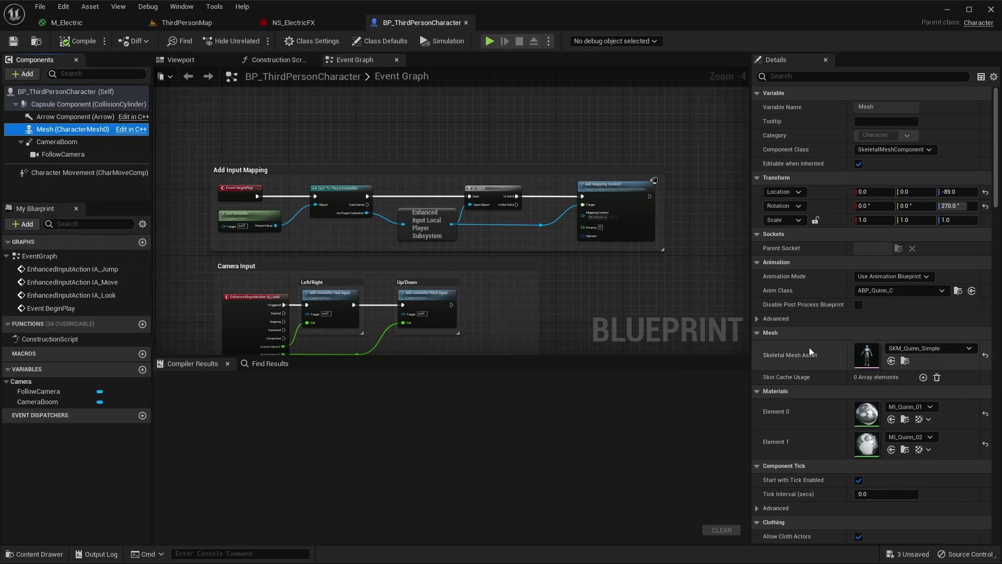
right_click_drag(524, 285, 540, 264)
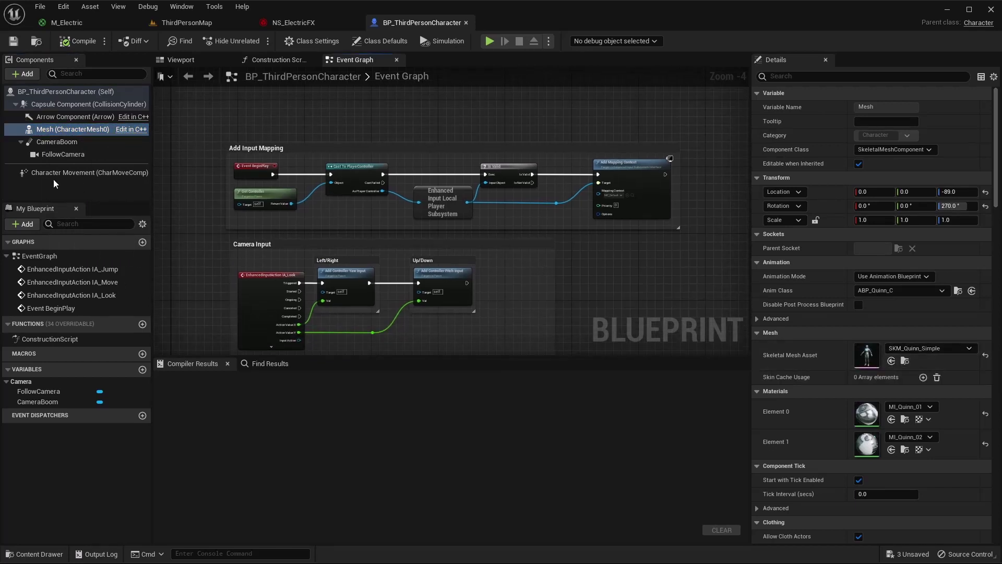
right_click_drag(664, 320, 548, 153)
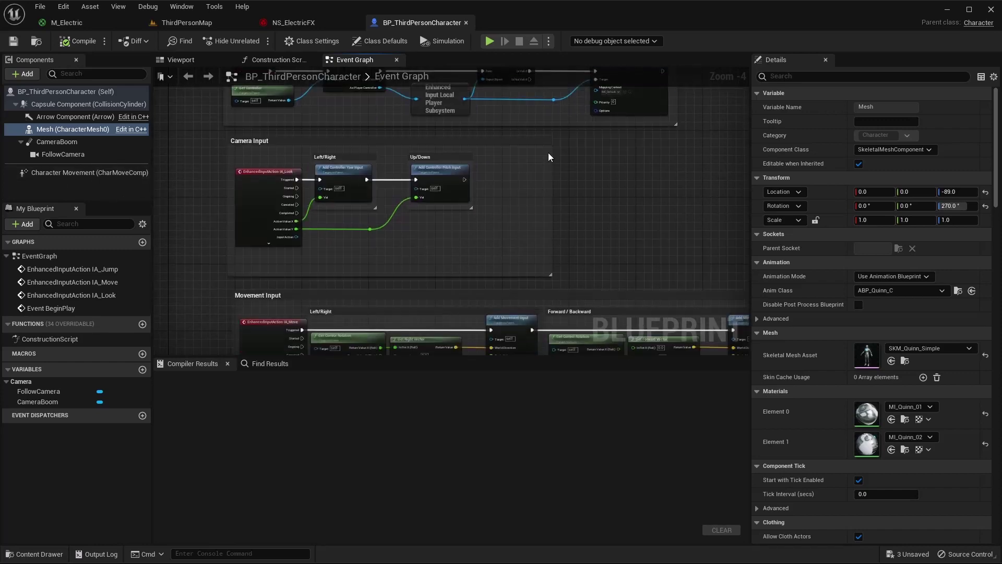
scroll(546, 212, "down", 1)
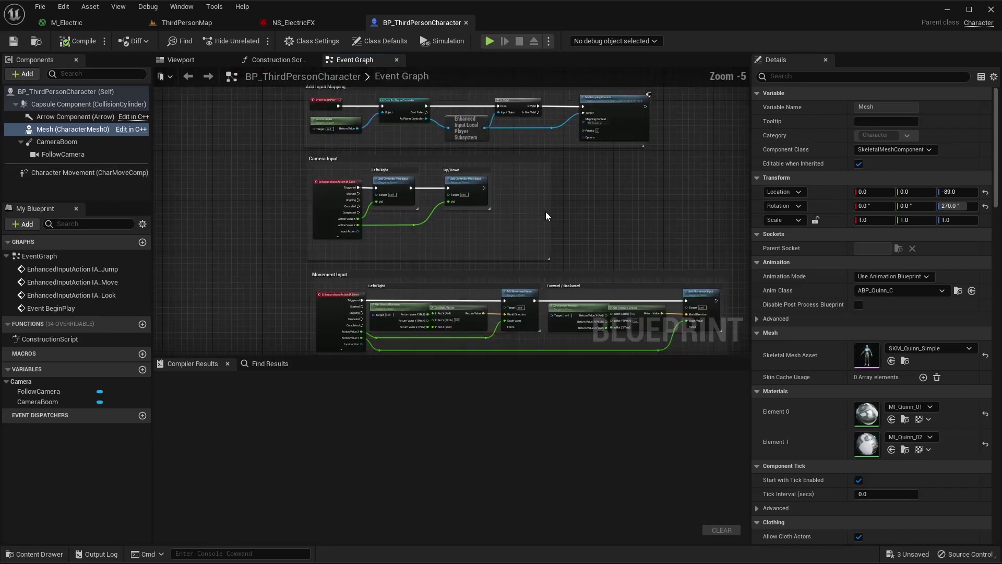
left_click(28, 72)
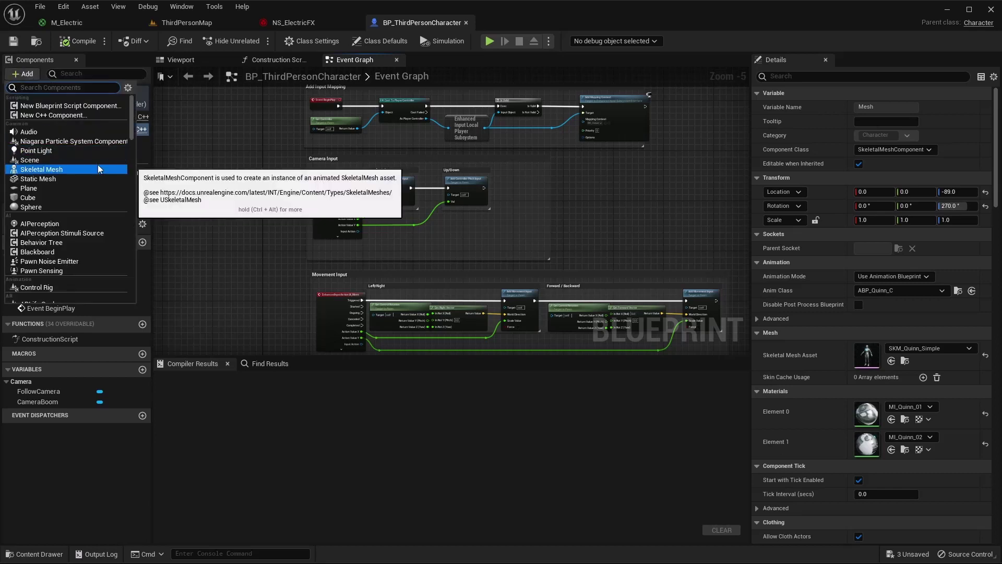
type("niaga")
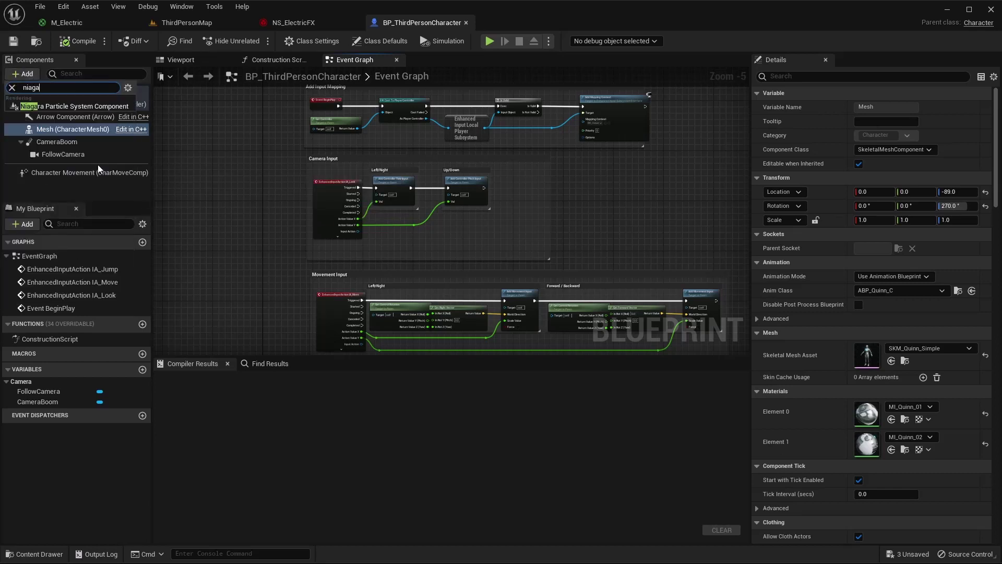
left_click_drag(87, 107, 132, 167)
left_click(86, 106)
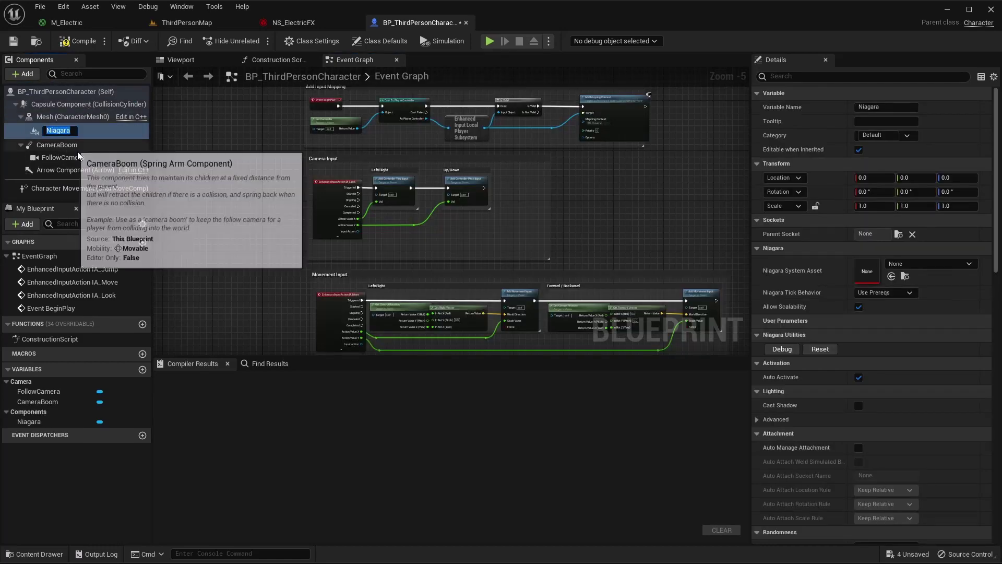
type("Elec")
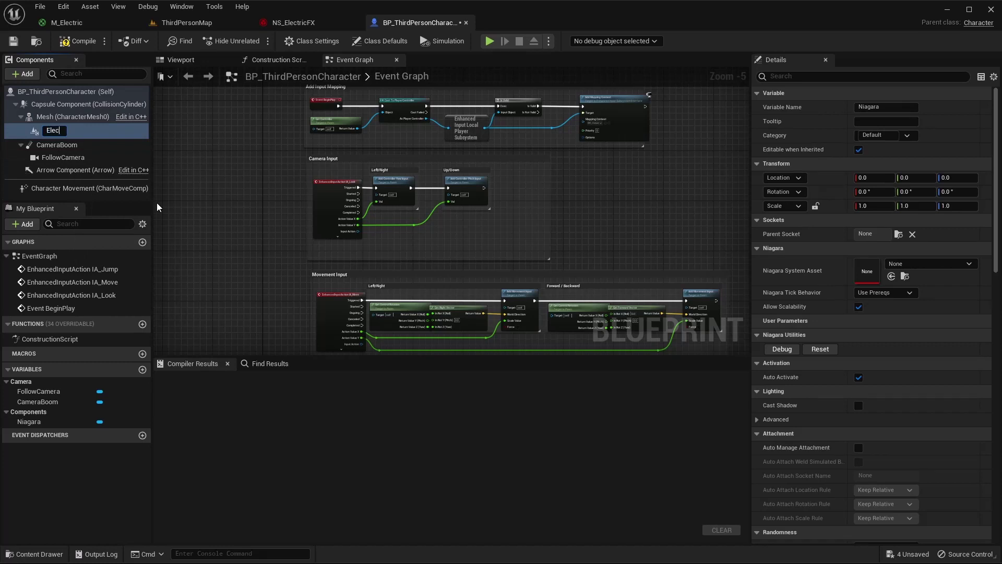
type("tricNS")
key("Return")
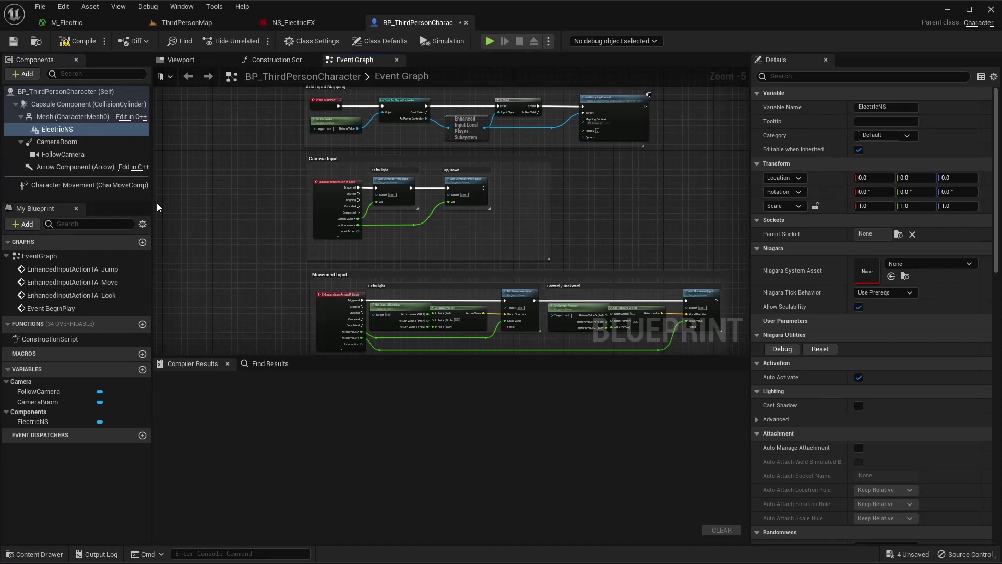
Assign the NS_ElectricFX system to the ElectricNS component and check the compiled character blueprint in its viewport
left_click(947, 267)
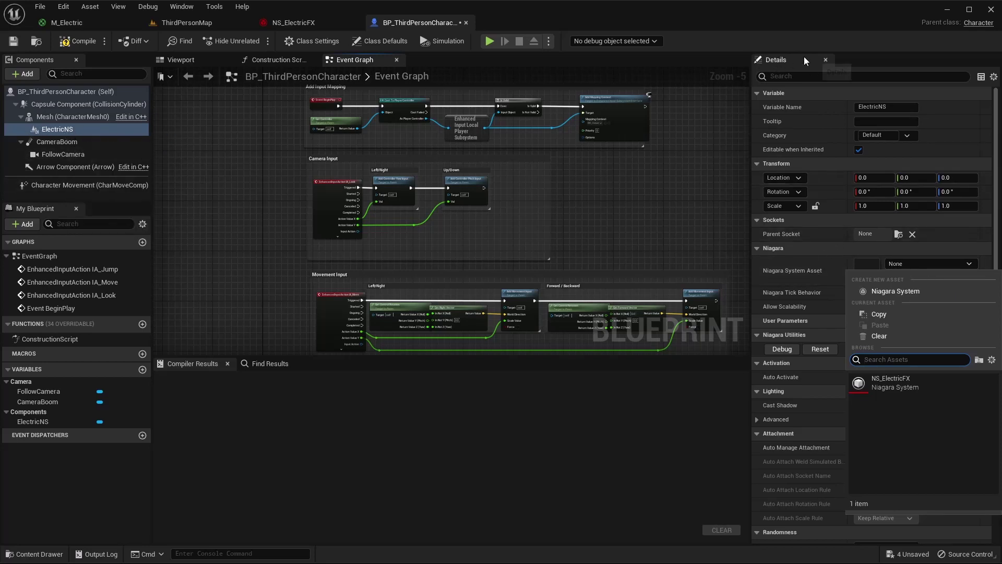
left_click(883, 387)
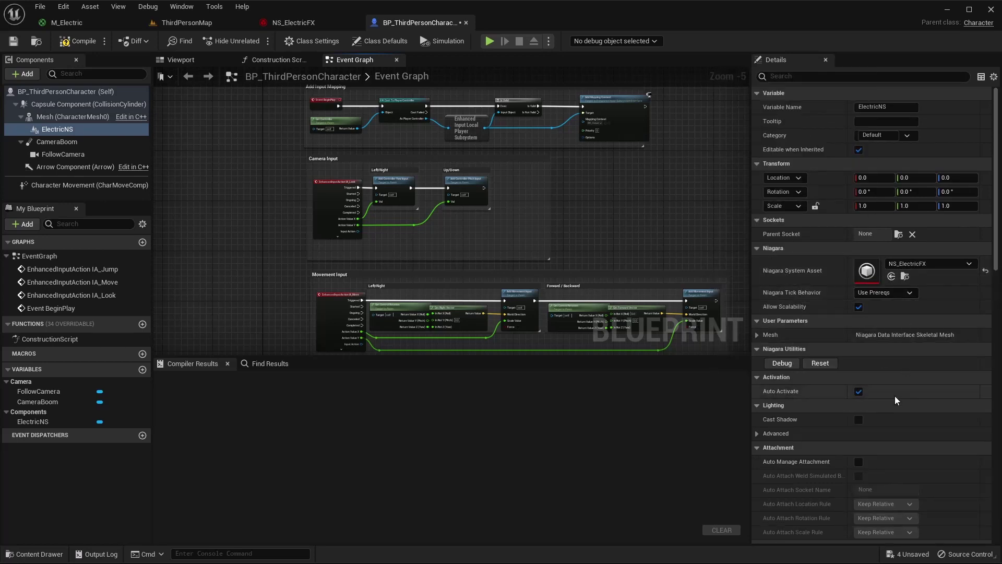
left_click(77, 41)
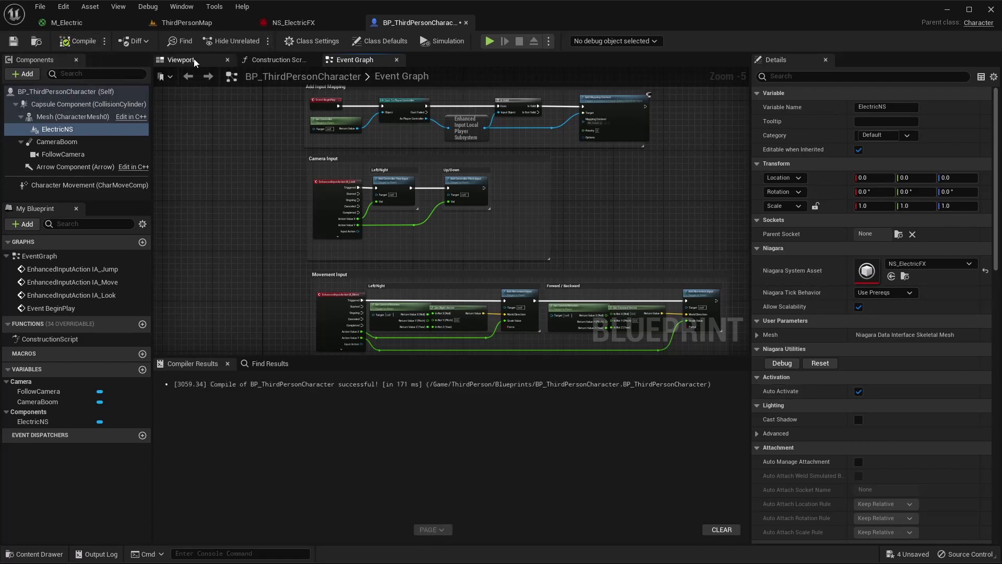
left_click(181, 59)
key("d")
mouse_move(475, 192)
right_mouse_down()
mouse_move(460, 193)
mouse_move(476, 191)
right_mouse_up()
key("w")
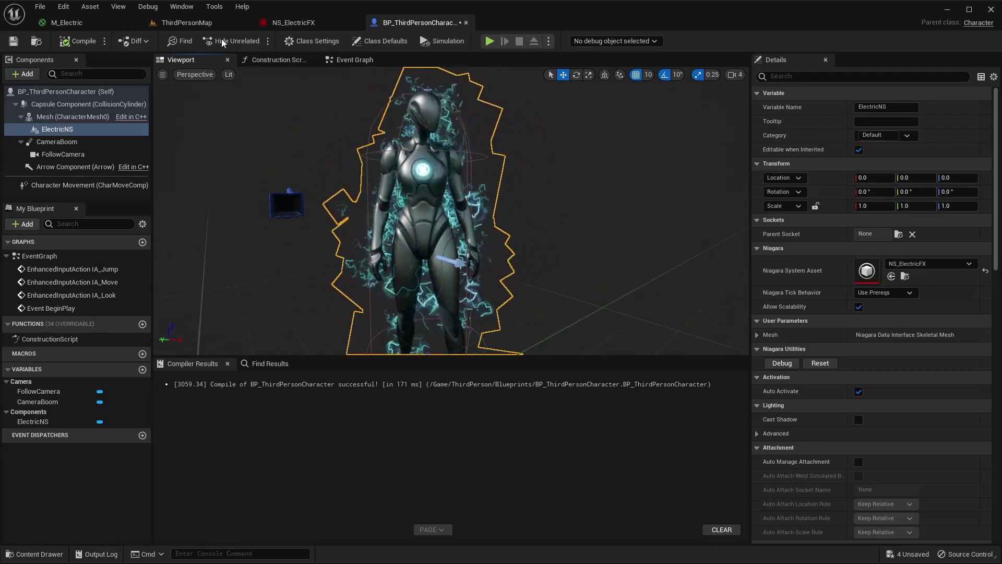
Play ThirdPersonMap and run the character around to examine how the electric particles follow its movement
left_click(173, 25)
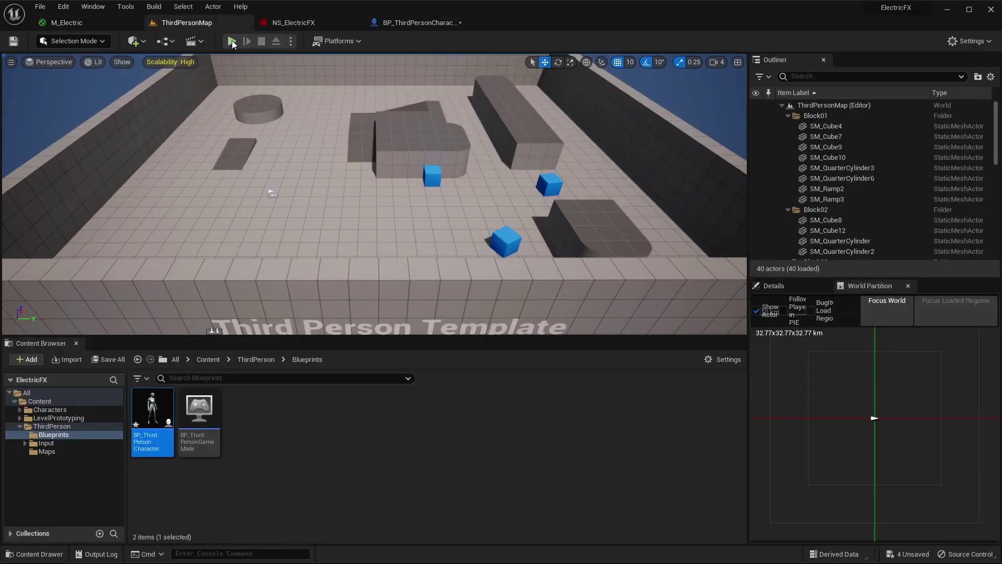
key("alt+p")
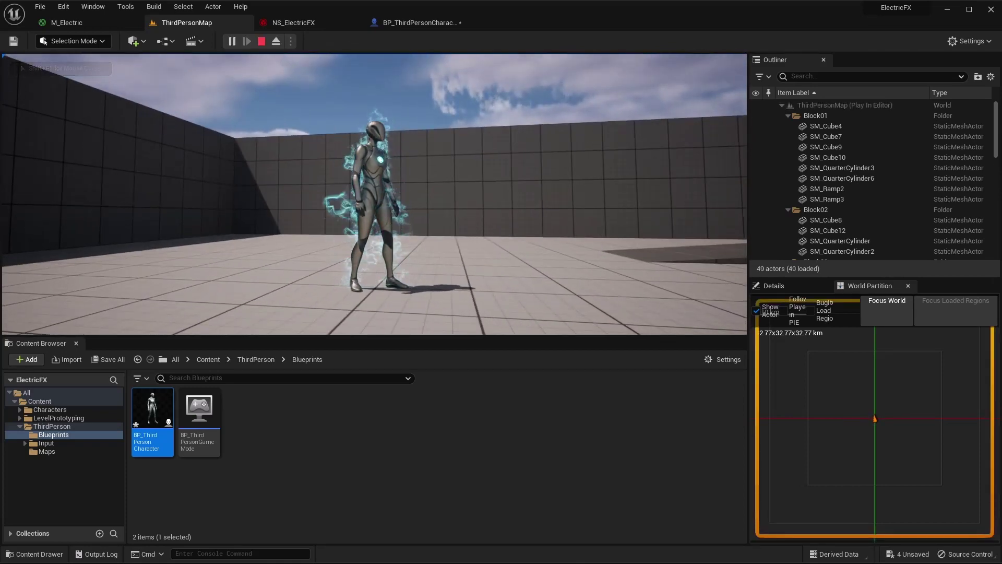
key("w")
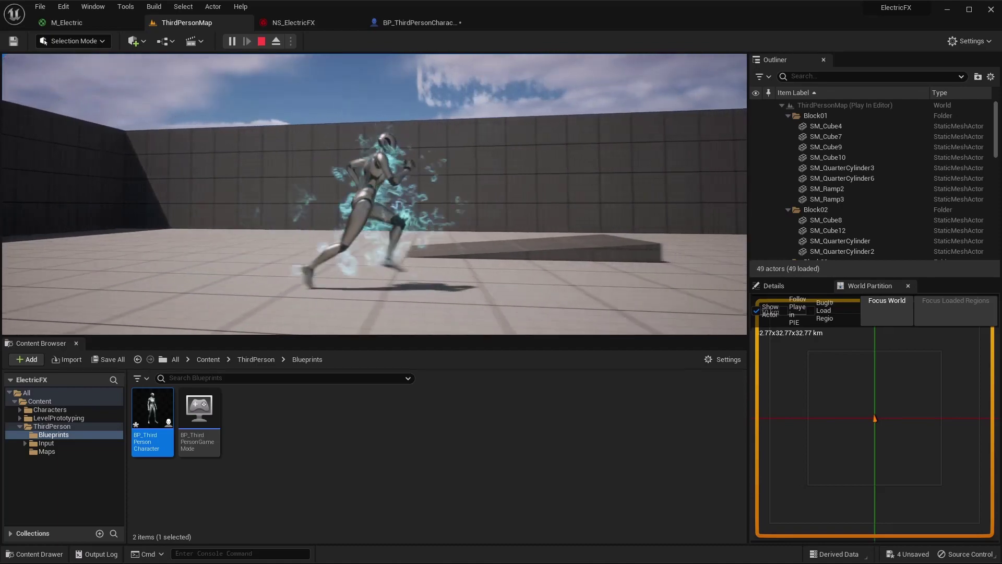
key("d")
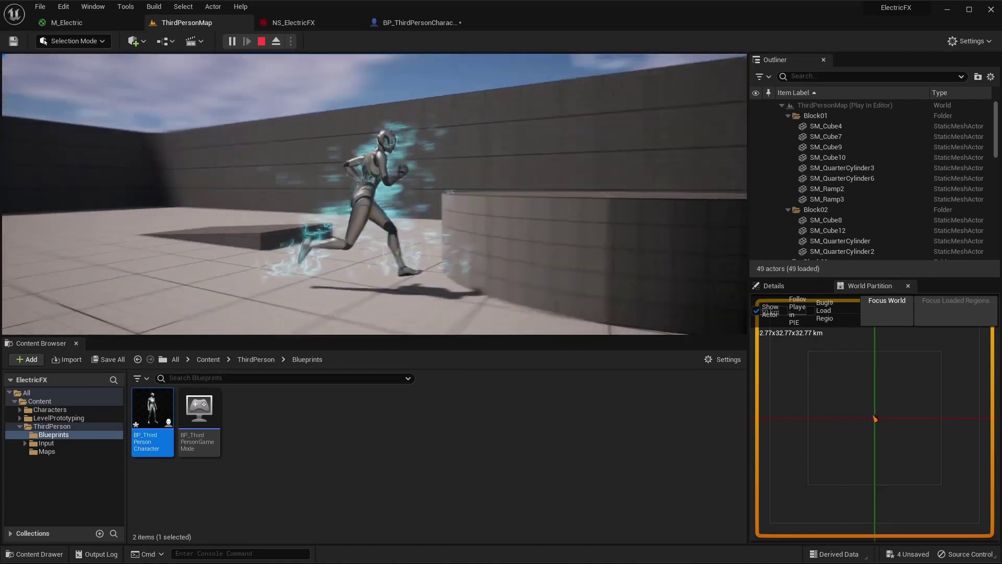
key("s")
key("a")
key("d")
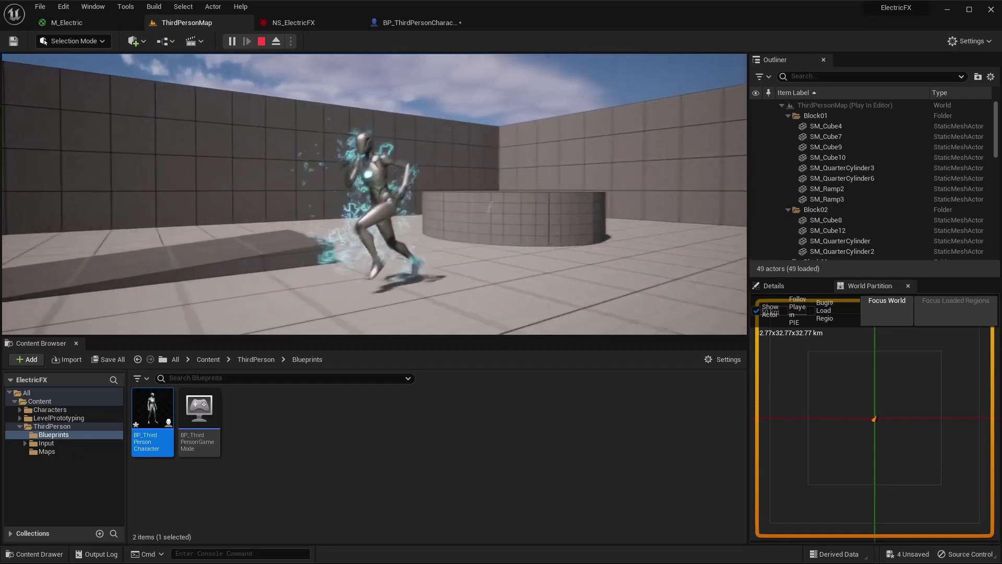
key("s")
key("d")
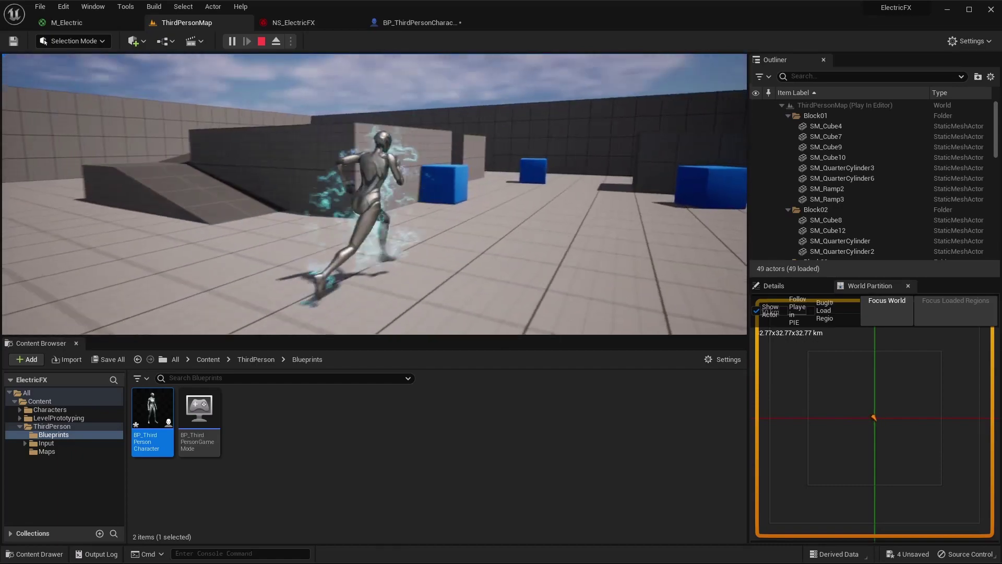
key("w")
key("a")
key("d")
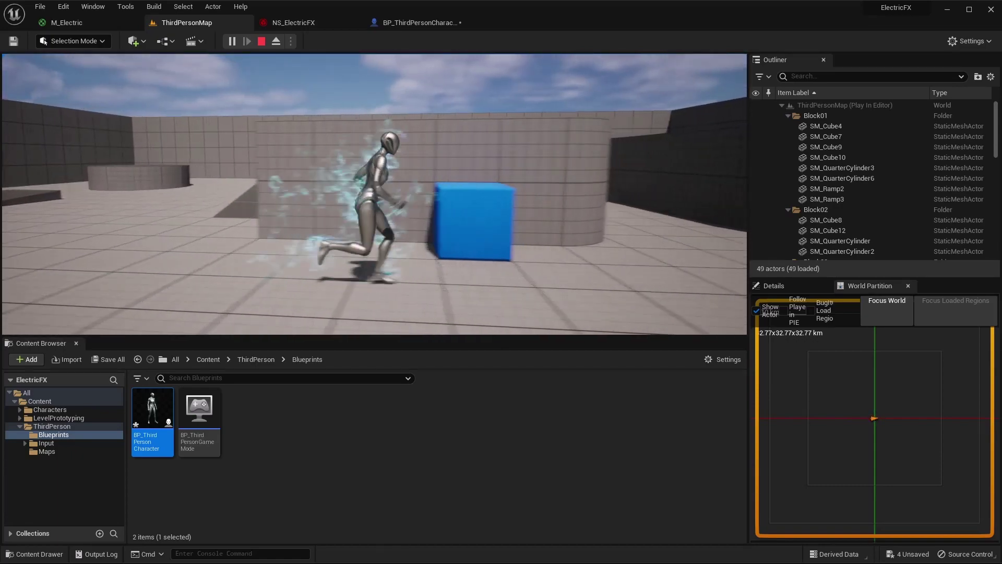
key("a")
key("a")
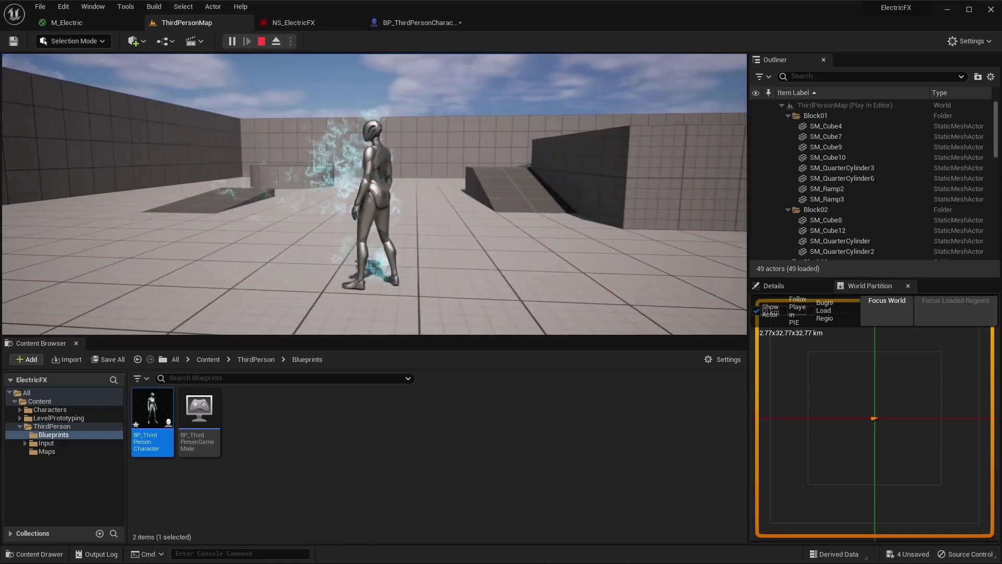
key("Escape")
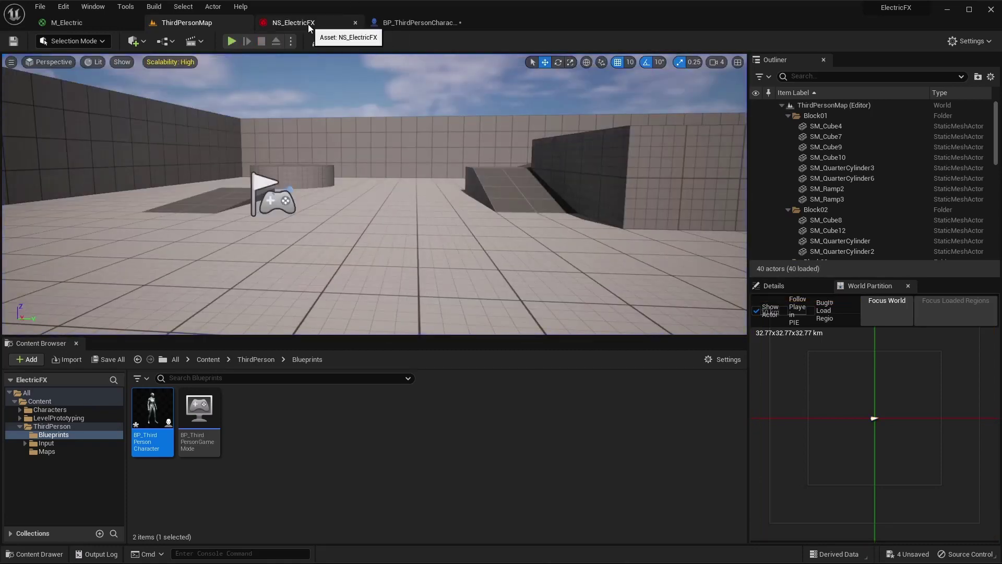
Add an Update Mesh Reproduction Sprite module to the Electric emitter's Particle Update in NS_ElectricFX and link its Mesh input to the User Mesh parameter
left_click(324, 24)
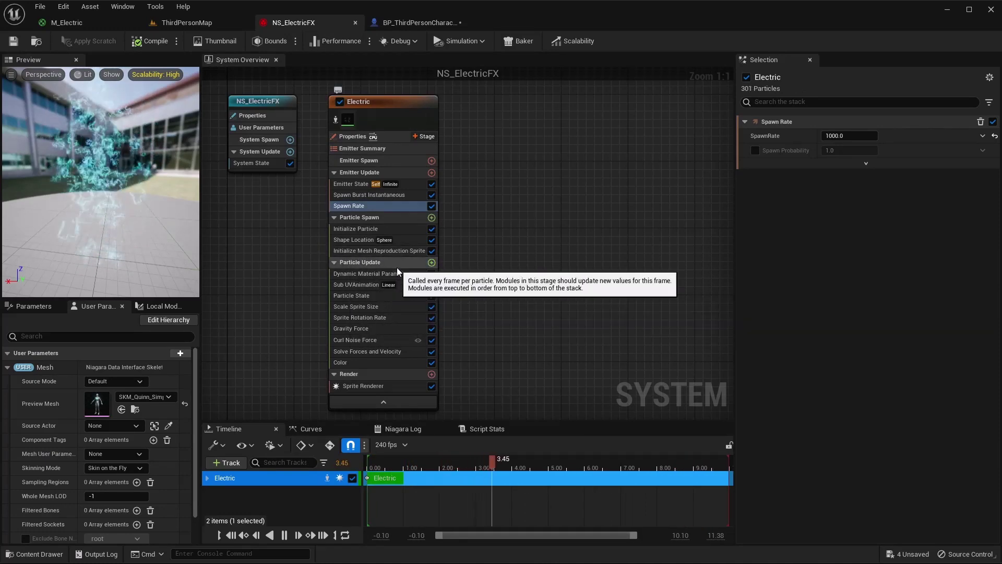
left_click(431, 263)
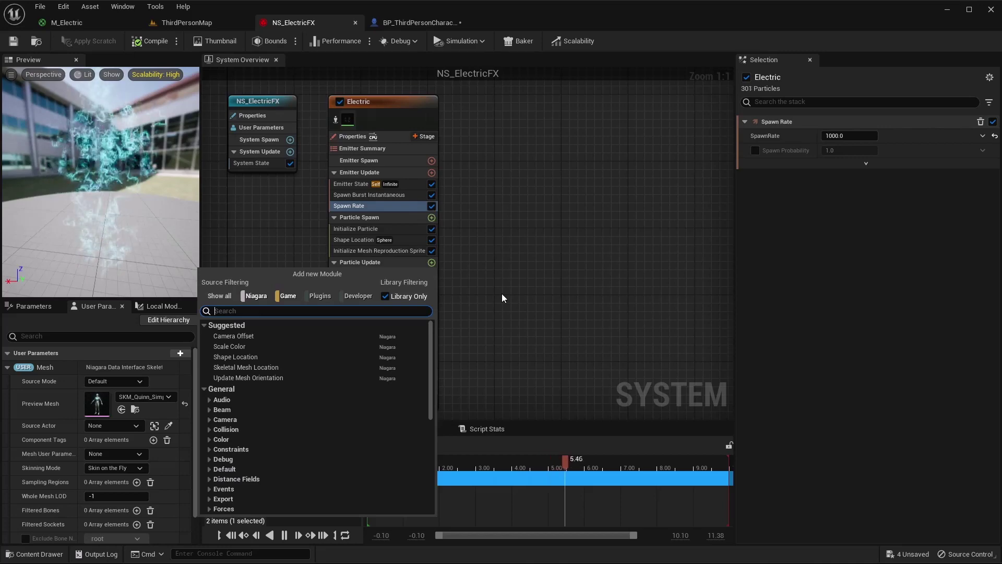
type("update")
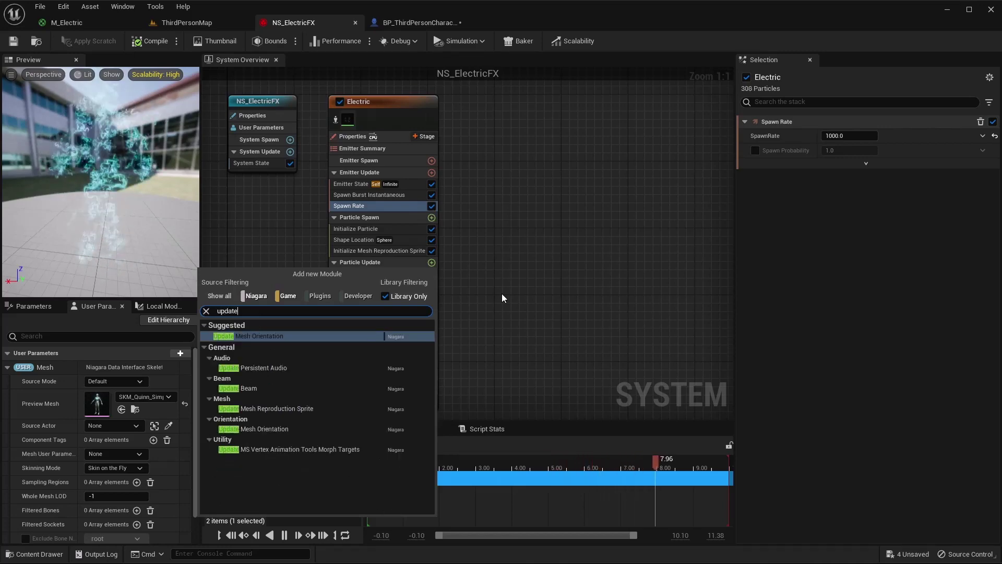
left_click(280, 410)
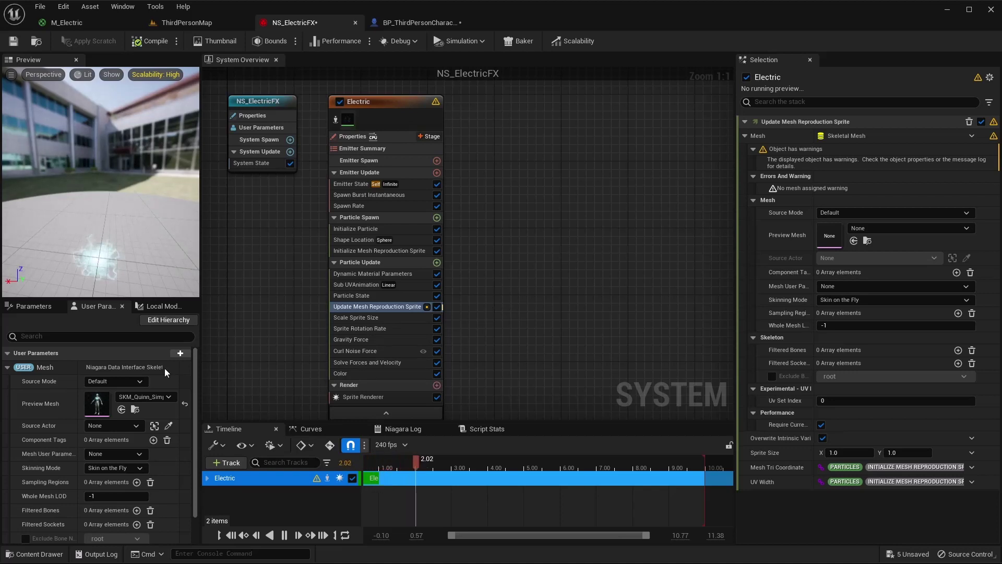
left_click_drag(44, 367, 841, 92)
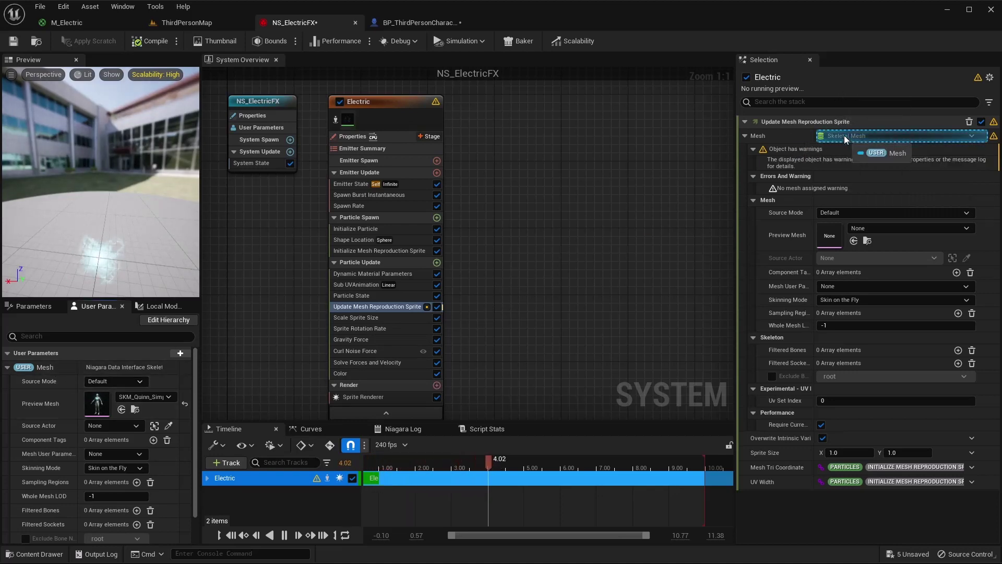
left_click_drag(844, 136, 844, 136)
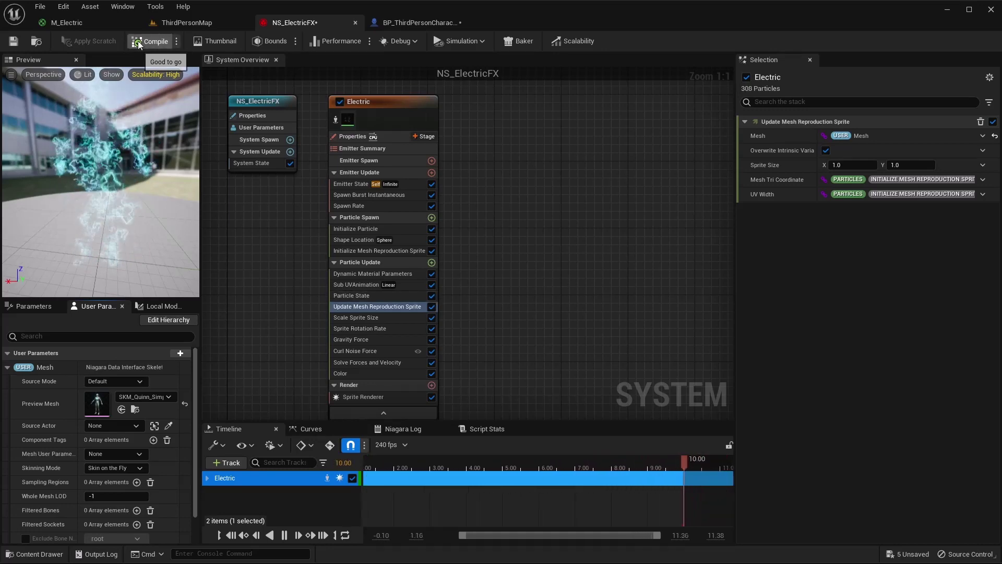
Play ThirdPersonMap and run the character in several directions to examine how closely the electric sprites follow the mesh
left_click(173, 21)
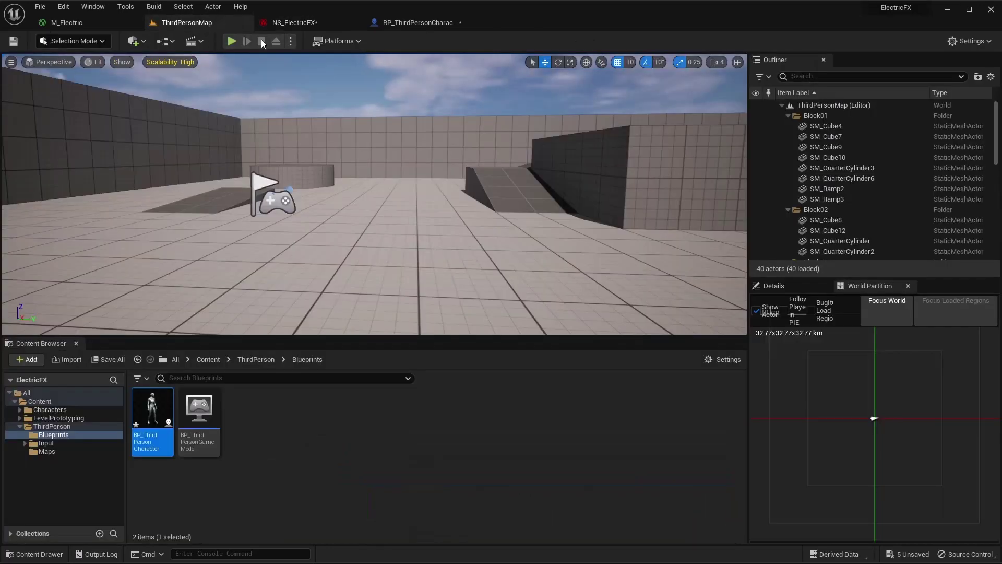
left_click(379, 180)
key("a")
key("s")
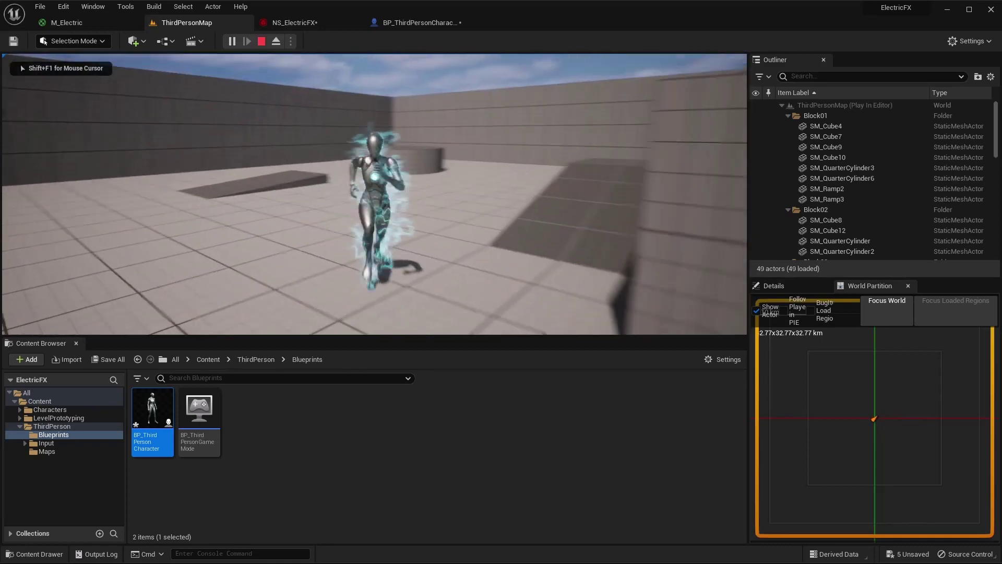
key("d")
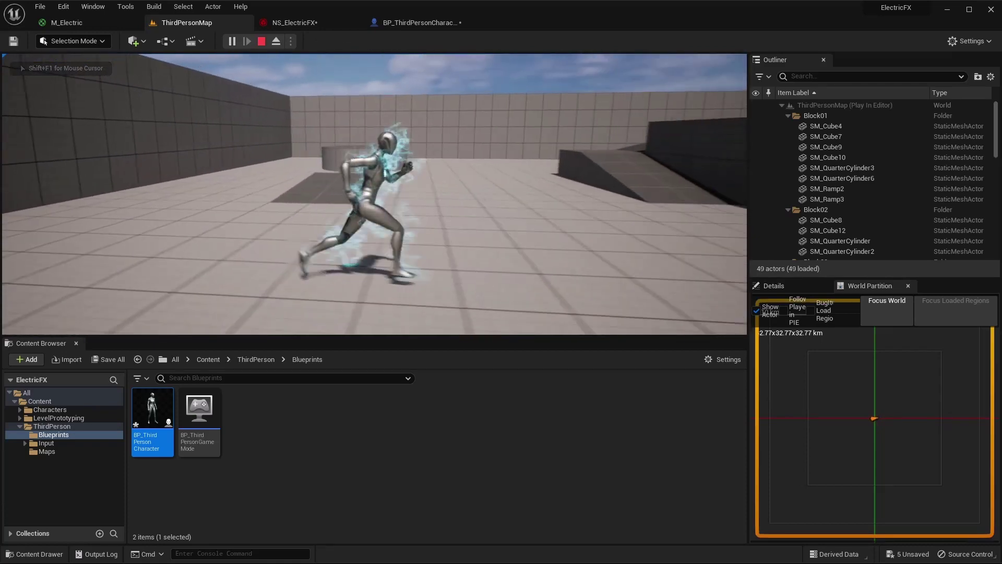
key("s")
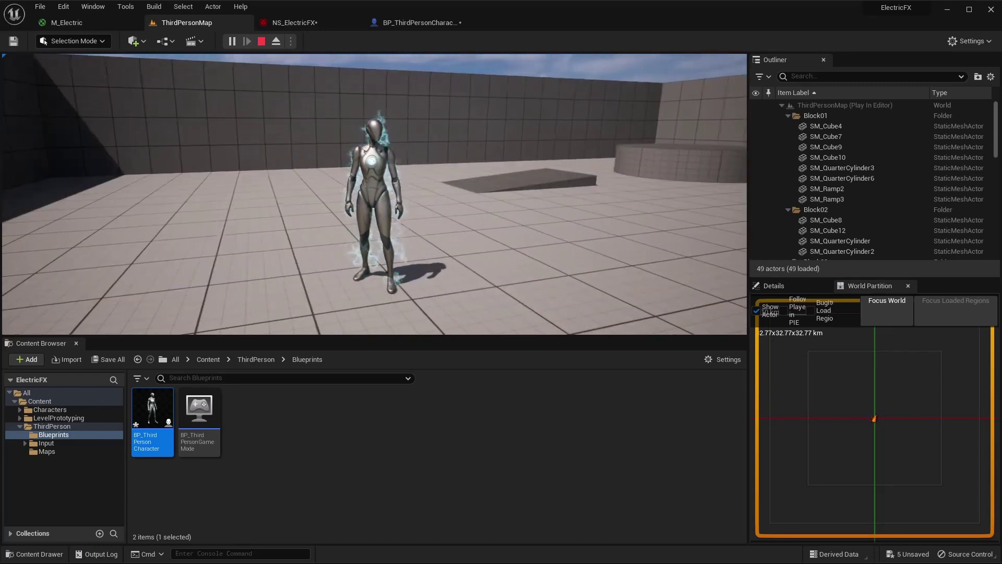
key("Escape")
Turn off Overwrite Intrinsic Variables in the Update Mesh Reproduction Sprite module of NS_ElectricFX
left_click(292, 22)
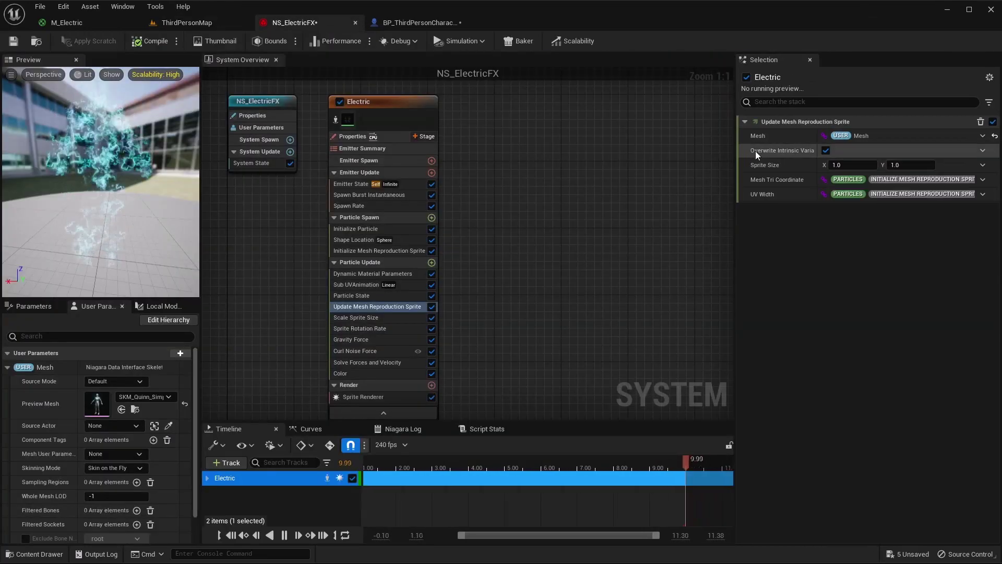
left_click(826, 150)
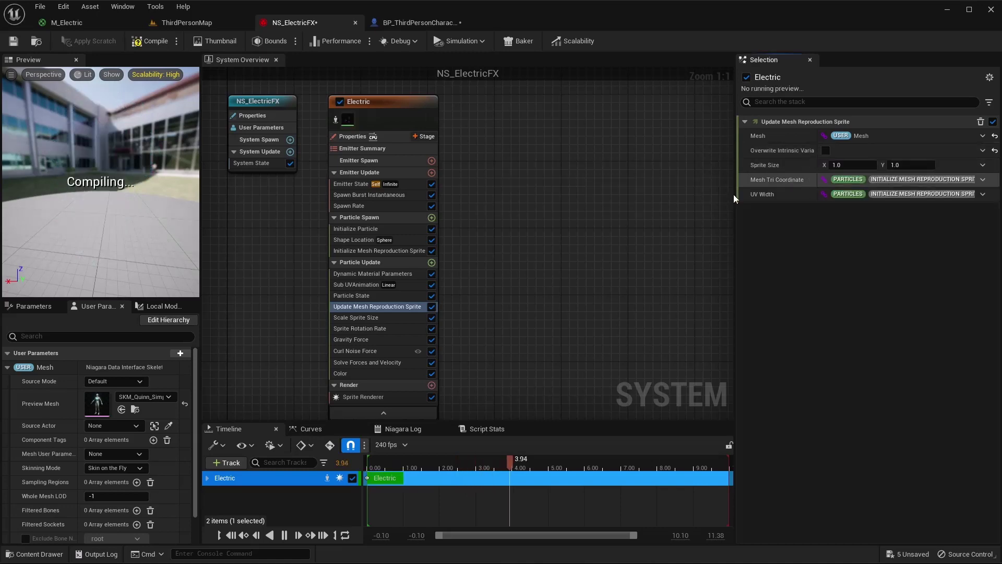
left_click(99, 23)
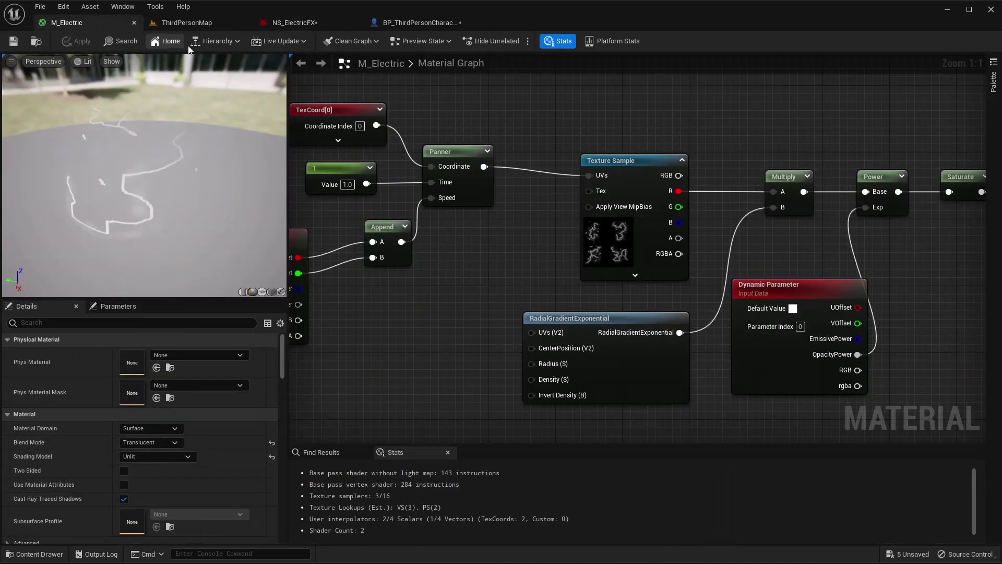
Play ThirdPersonMap and run the character around to examine the electric particles with Overwrite Intrinsic Variables turned off
left_click(209, 25)
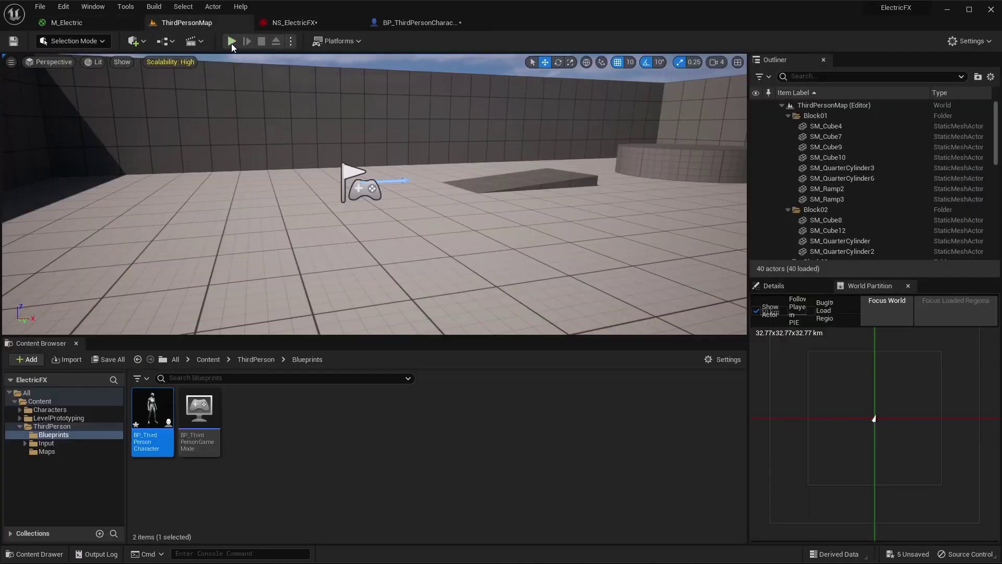
left_click(232, 42)
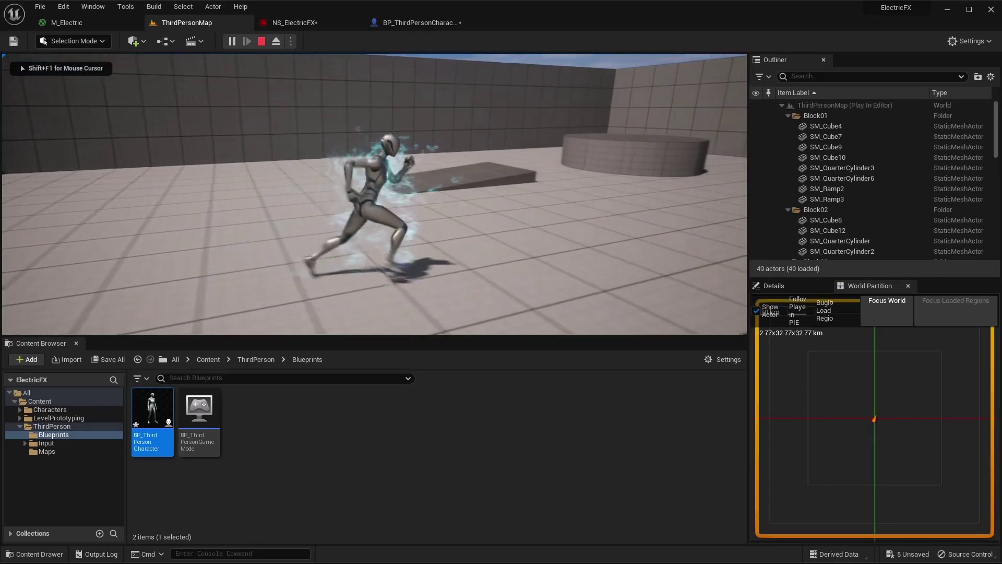
key("w")
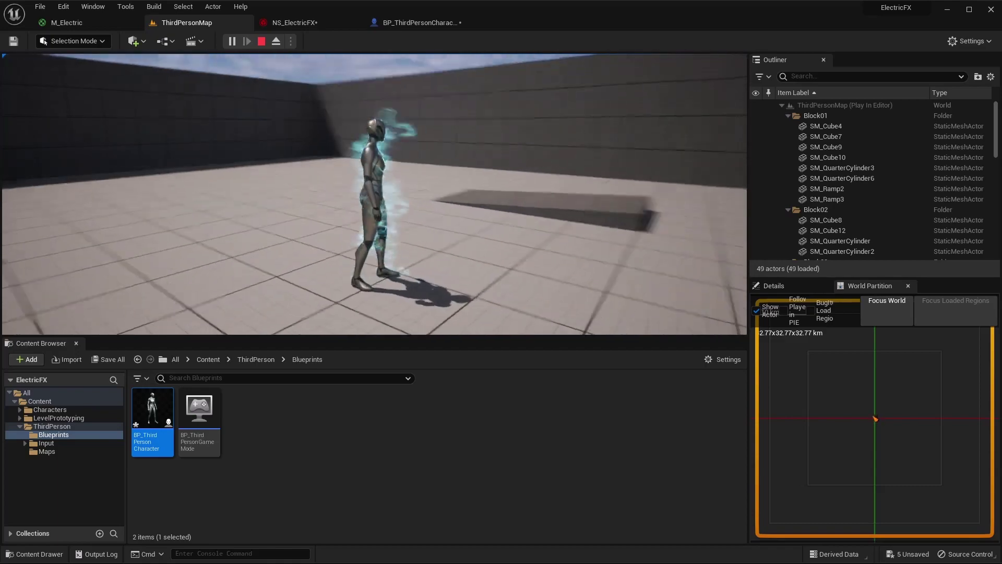
key("d")
key("a")
key("d")
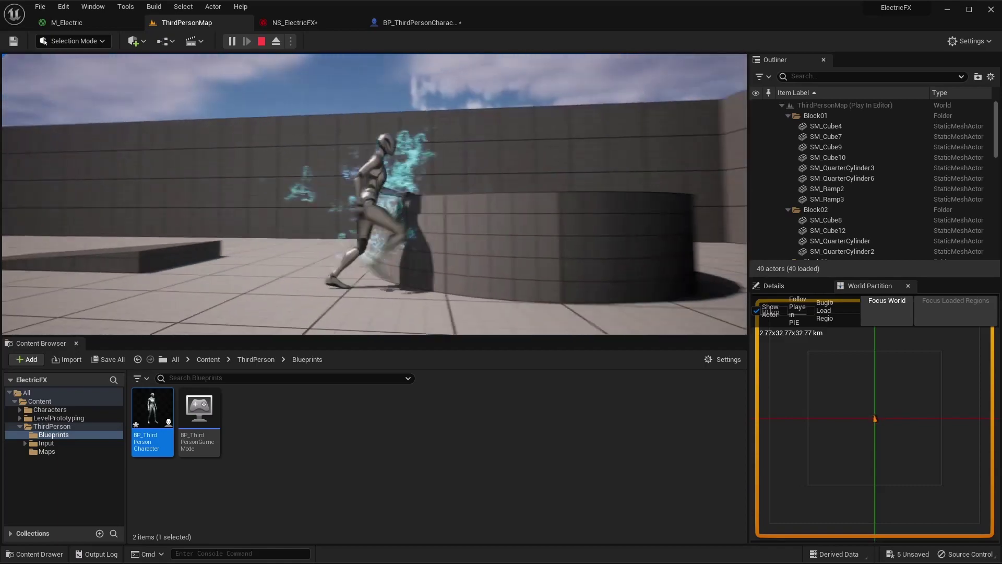
key("w")
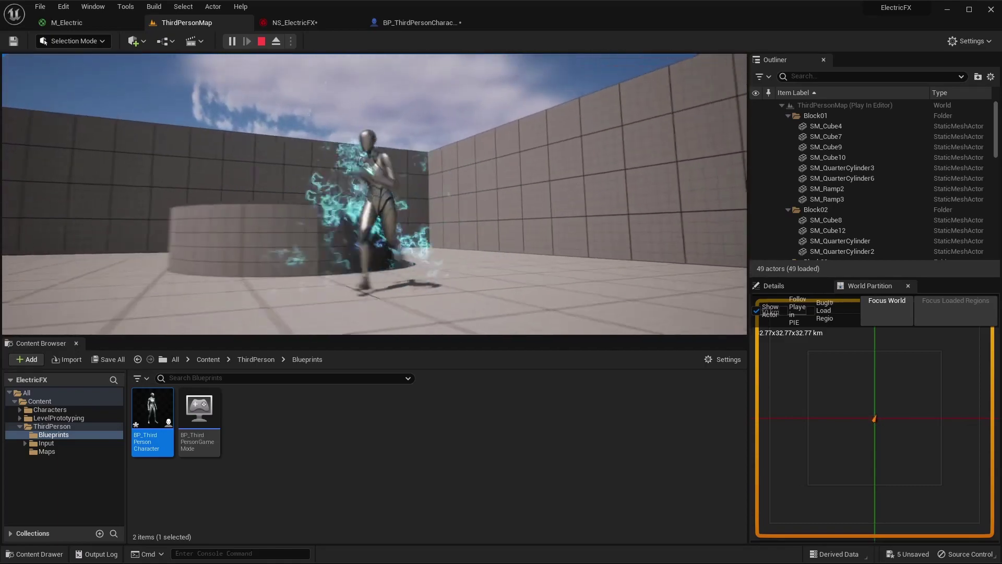
key("Escape")
Enable the Speed Limit in the Solve Forces and Velocity module of NS_ElectricFX and set it to 250
left_click(308, 24)
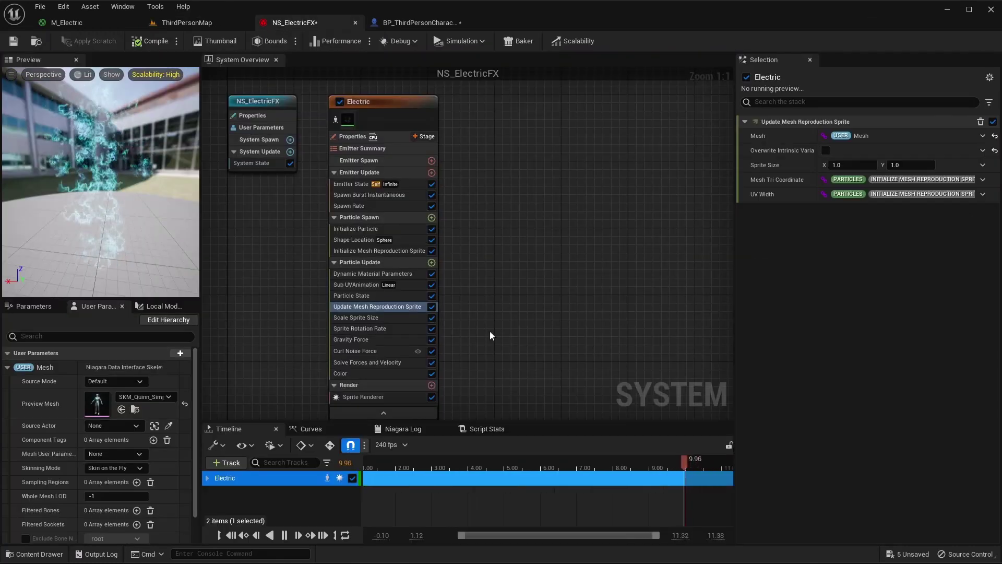
left_click(364, 364)
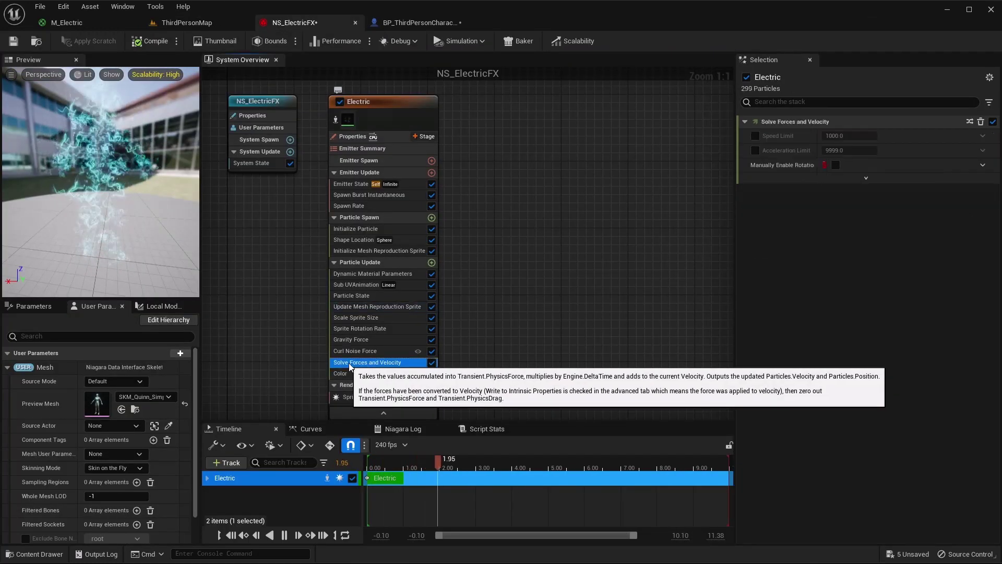
left_click(756, 136)
left_click(850, 136)
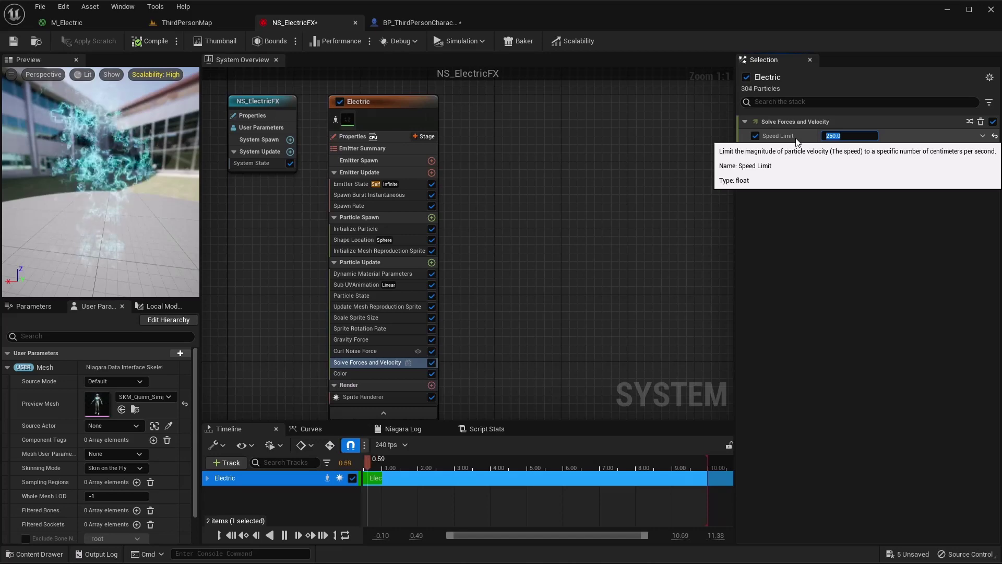
Play ThirdPersonMap and run the character to check the electric particles' motion with the new speed limit
left_click(187, 23)
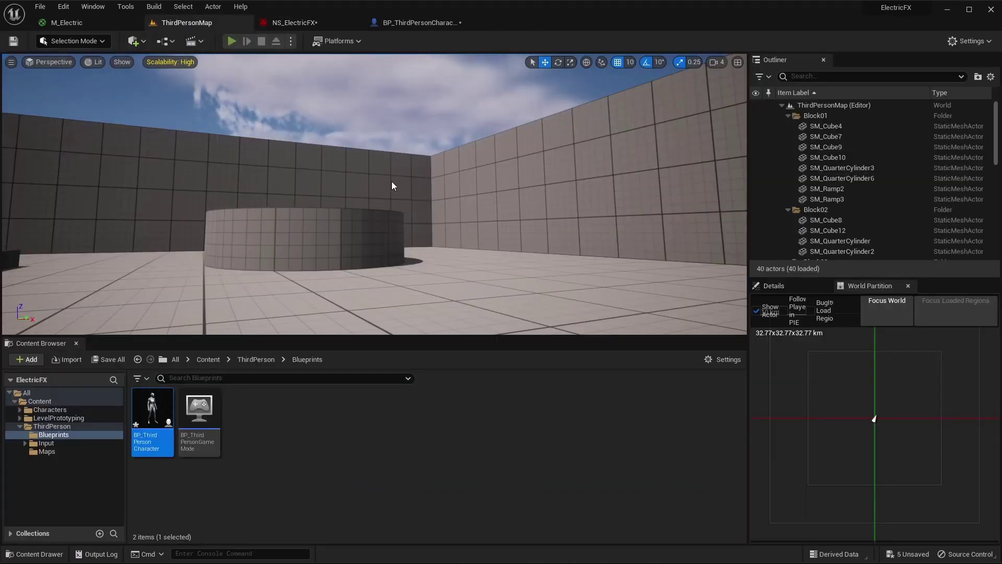
key("alt+p")
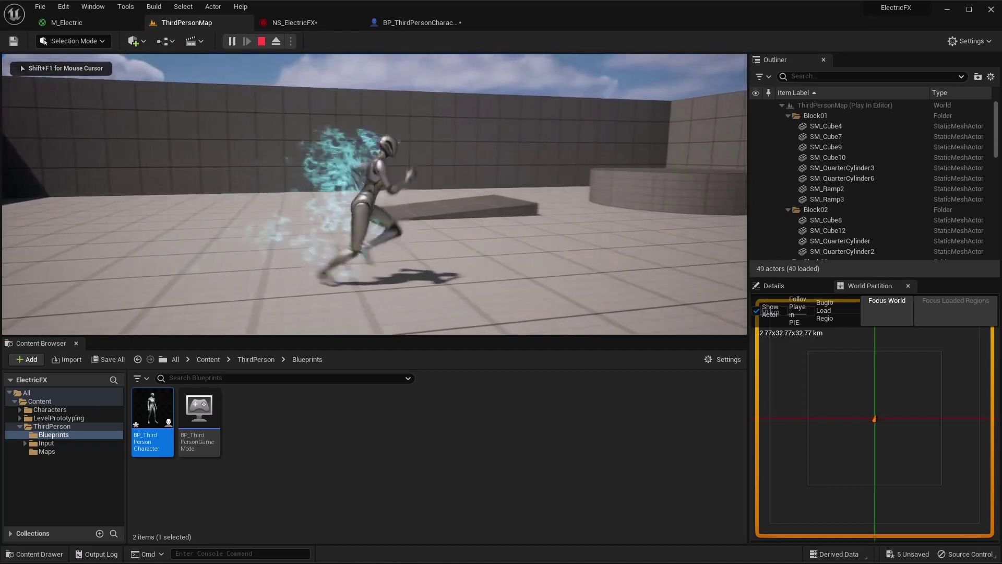
key("d")
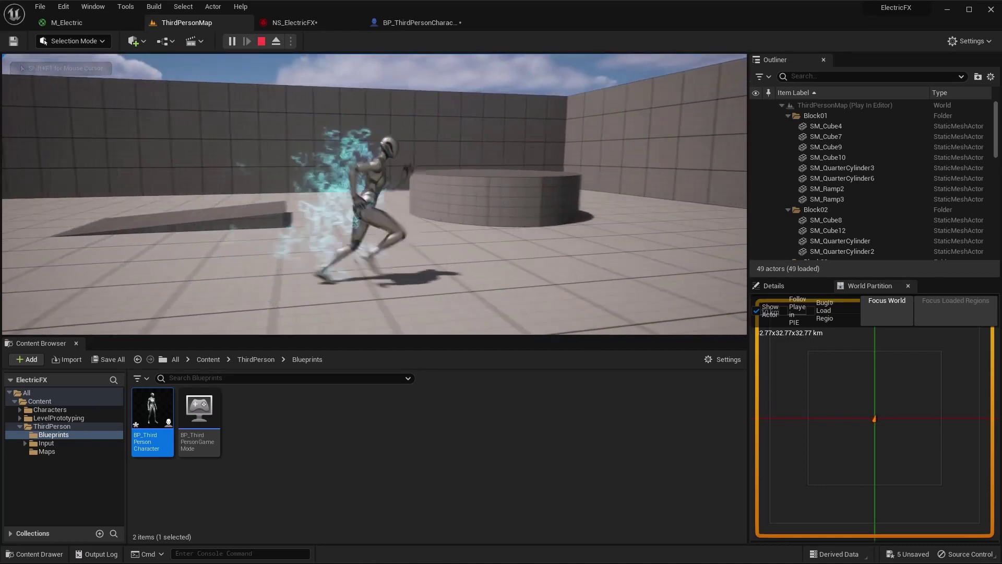
key("Escape")
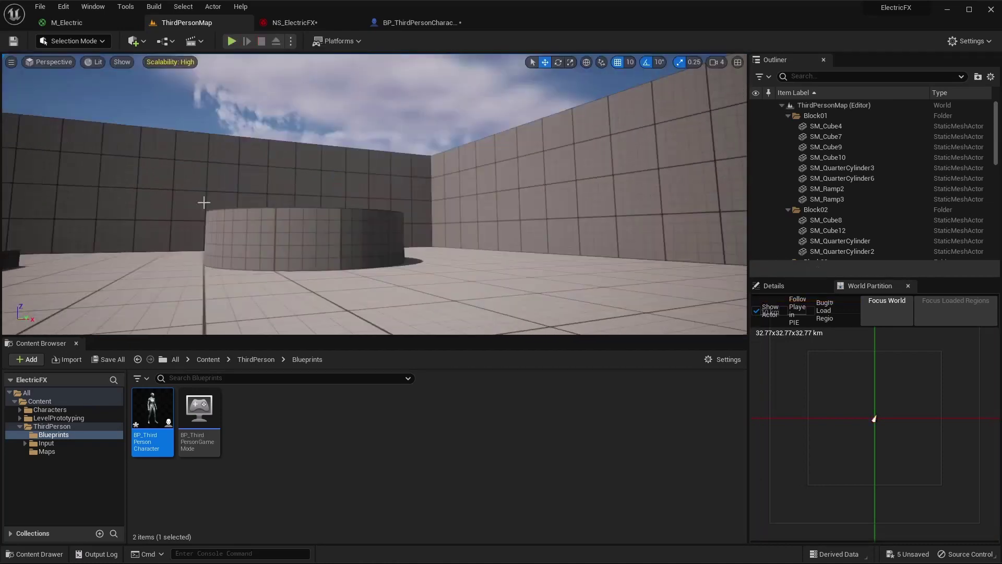
Set OpacityPower to 2.0 and EmissivePower to 1.0 in the Dynamic Material Parameters module of NS_ElectricFX
left_click(293, 23)
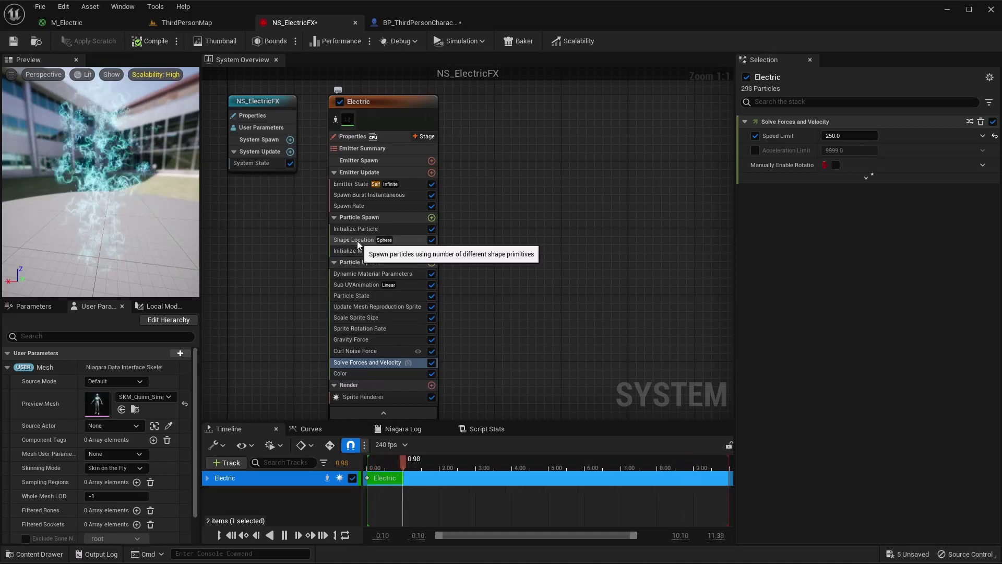
left_click(366, 274)
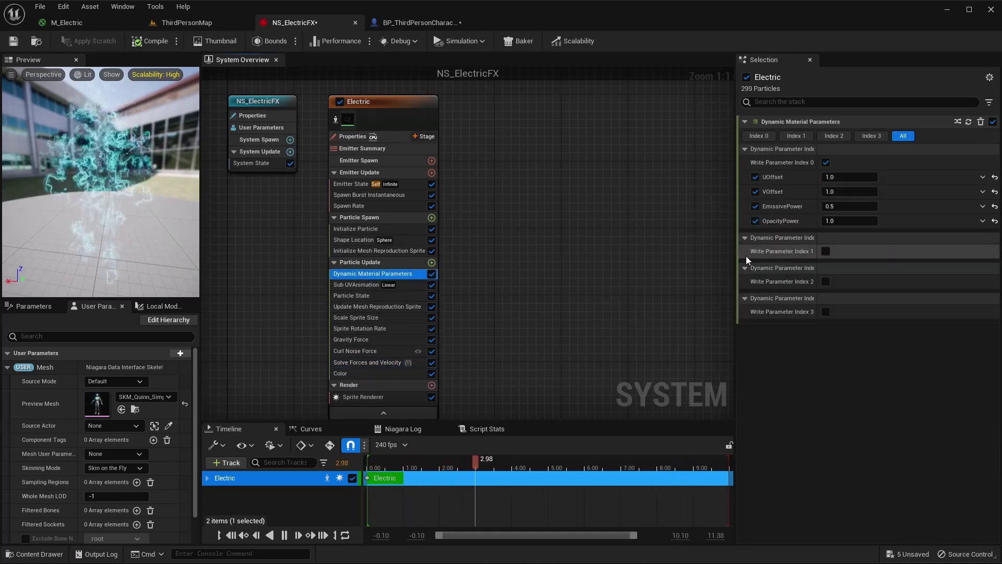
left_click(848, 221)
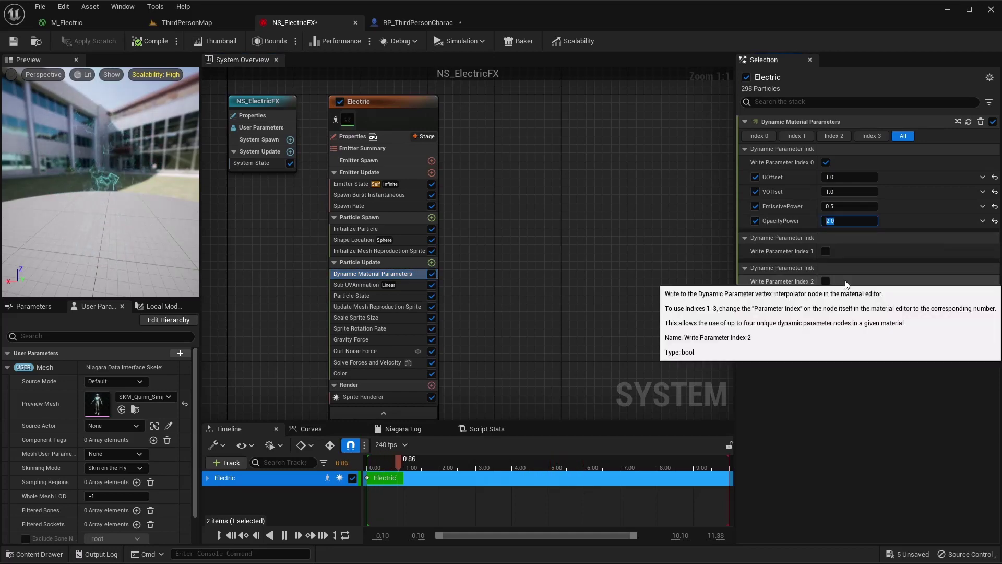
left_click(848, 206)
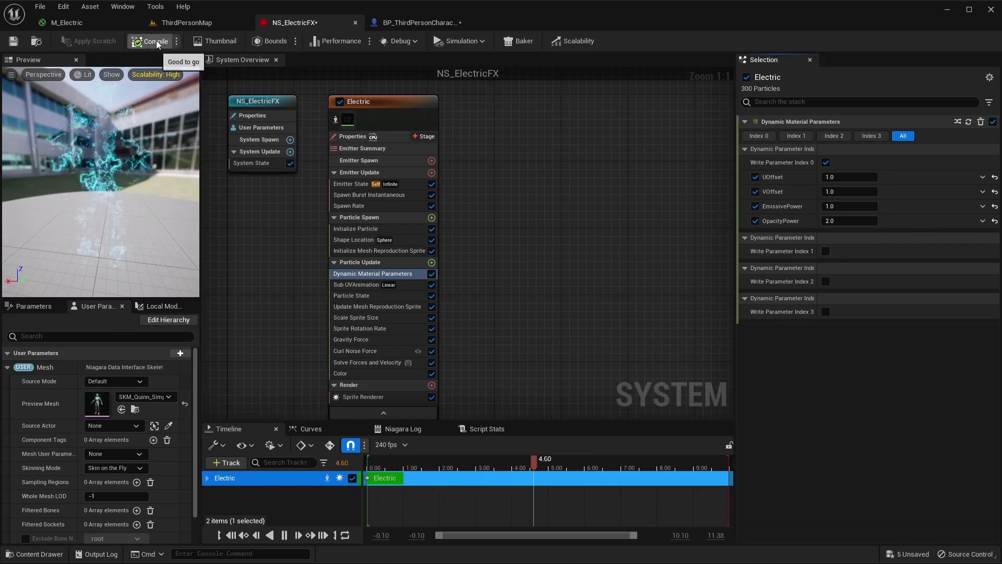
Play ThirdPersonMap to check the electric effect's brightness and opacity on the moving character, and return to the NS_ElectricFX system
left_click(183, 24)
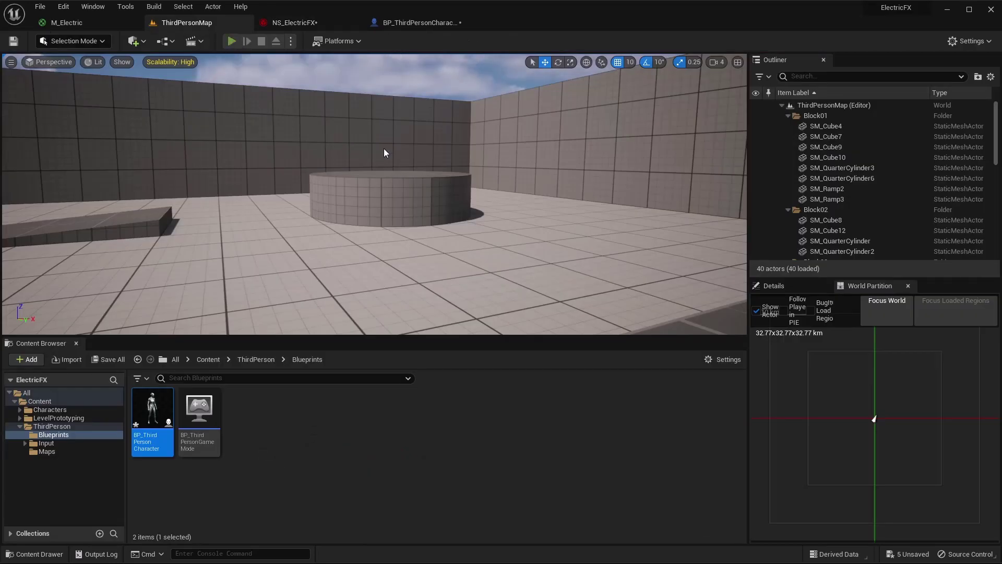
key("alt+p")
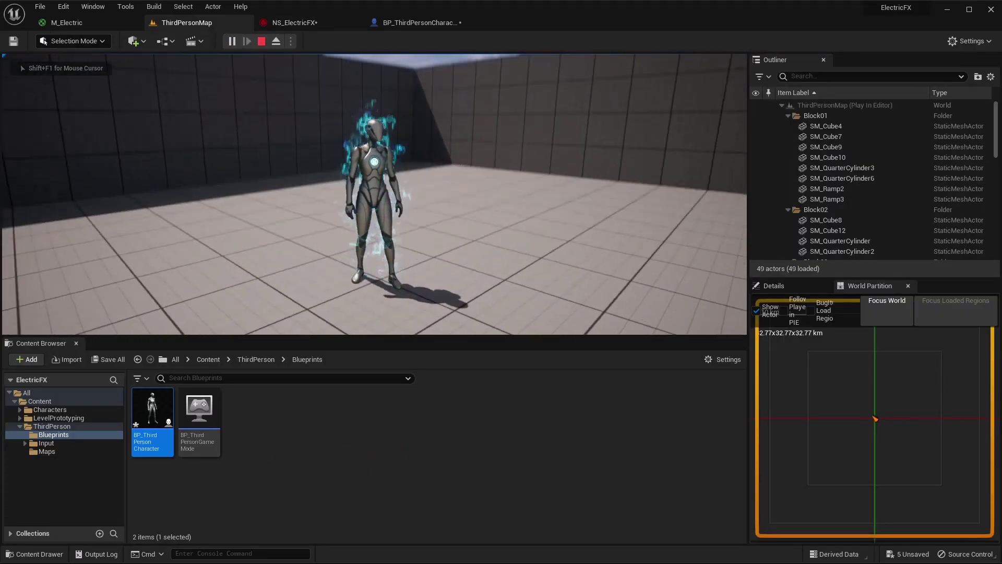
key("d")
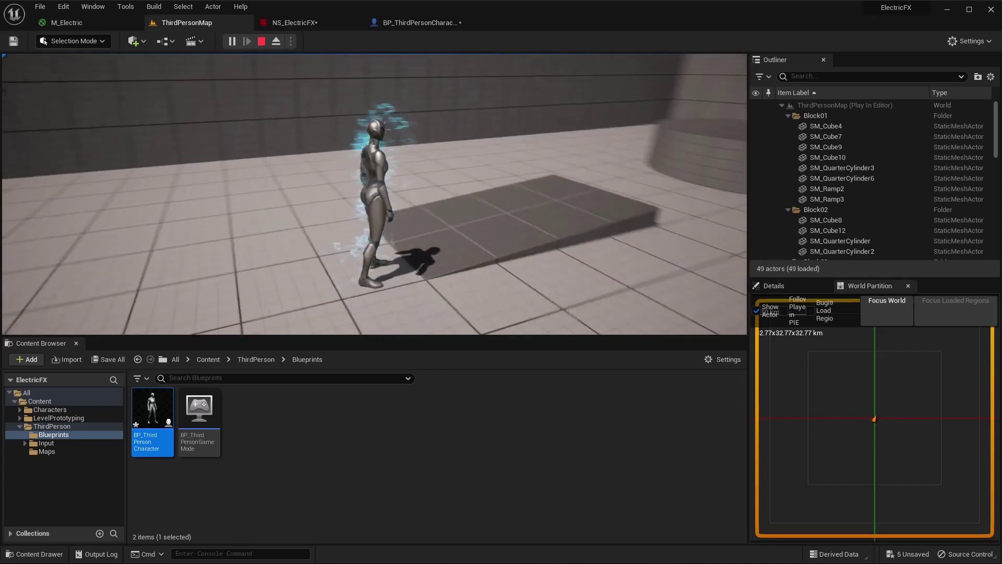
key("d")
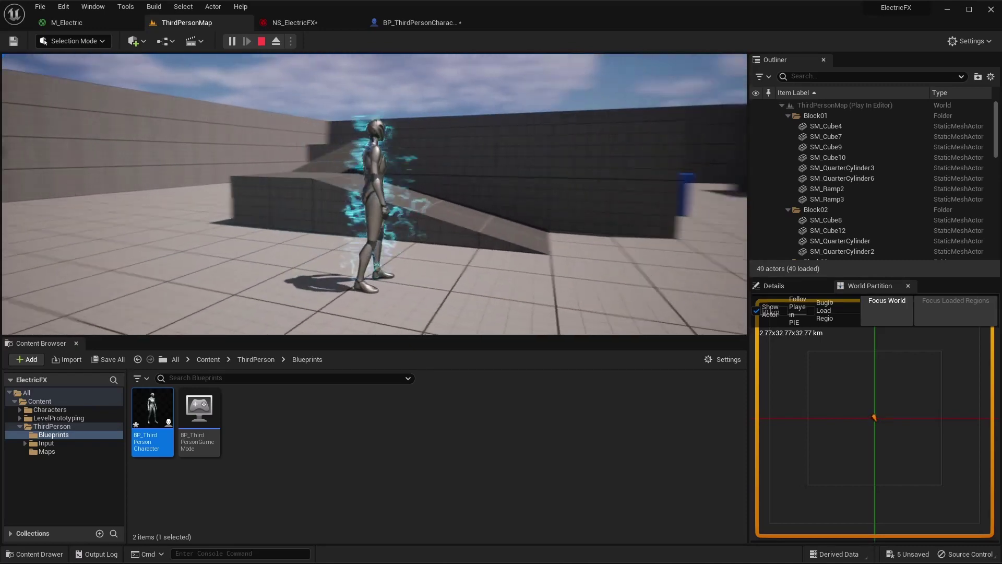
key("shift+F1")
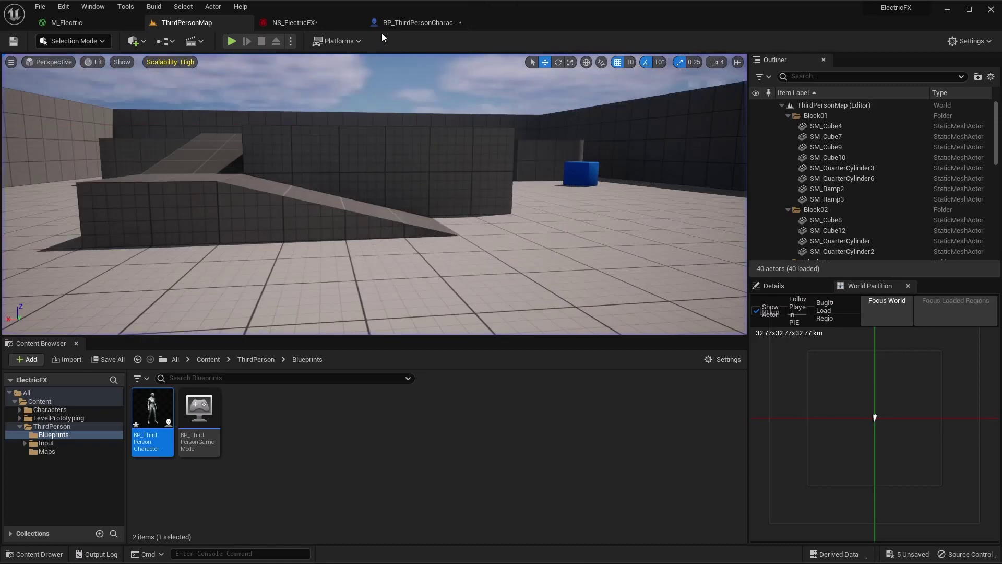
left_click(292, 22)
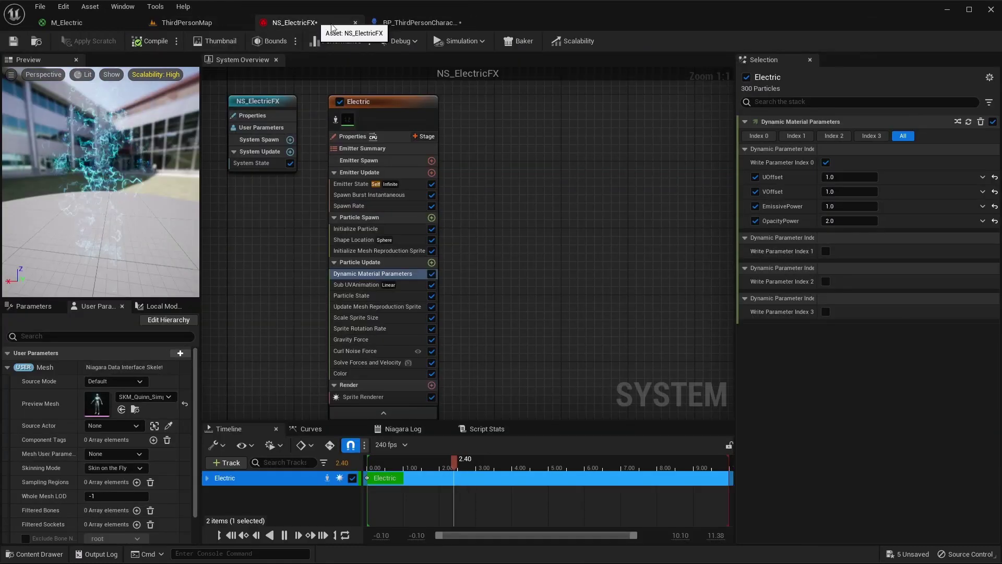
Set the SpawnRate of the Electric emitter's Spawn Rate module to 2000
left_click(361, 206)
left_click(853, 135)
type("2000")
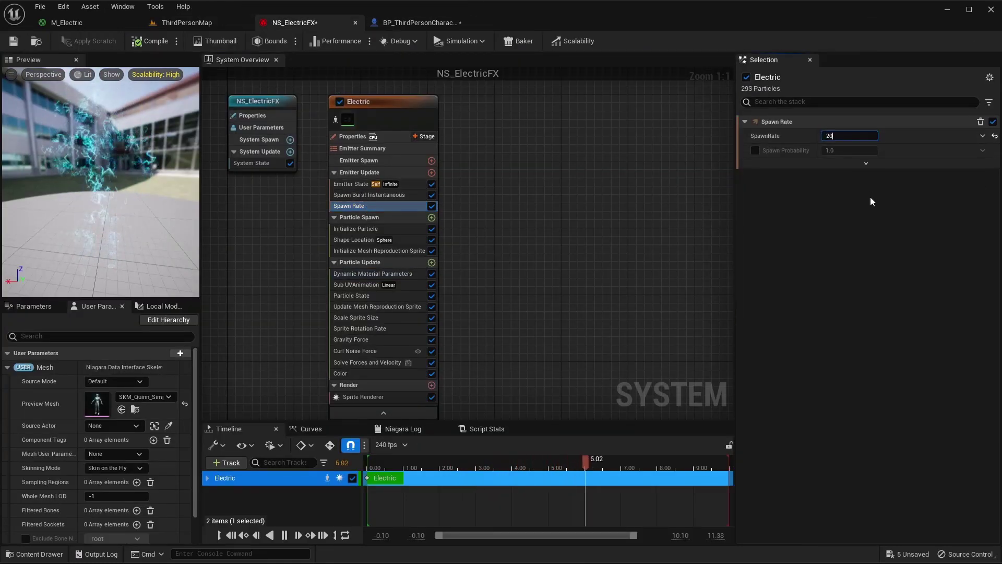
key("Return")
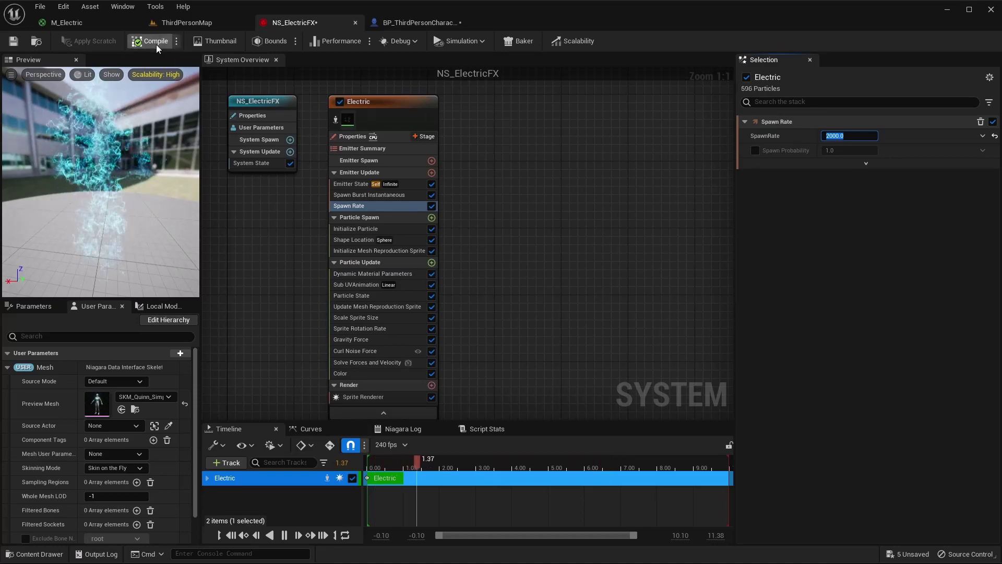
Play ThirdPersonMap to check the density of the electric effect around the character with the higher spawn rate
left_click(187, 23)
left_click(232, 42)
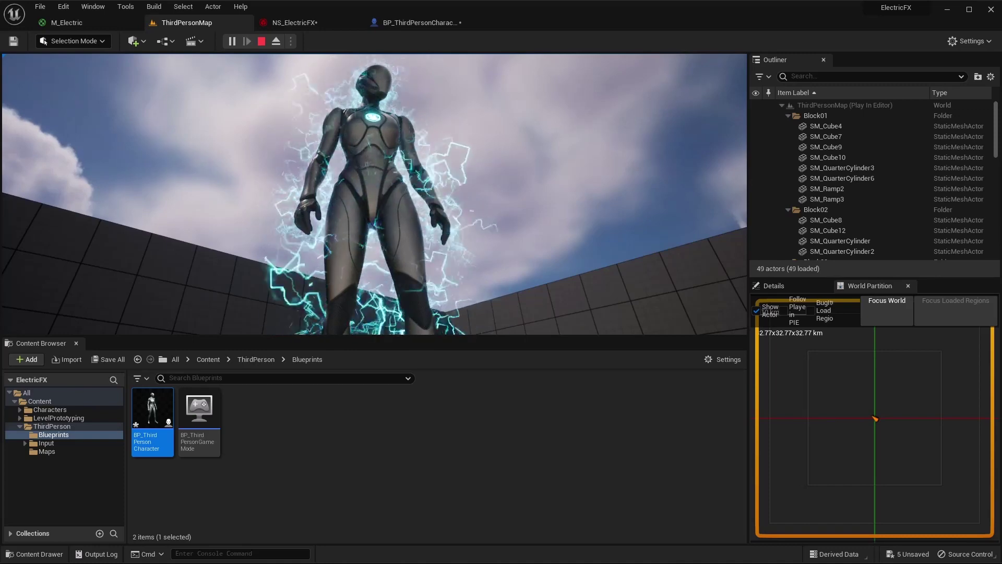
key("Escape")
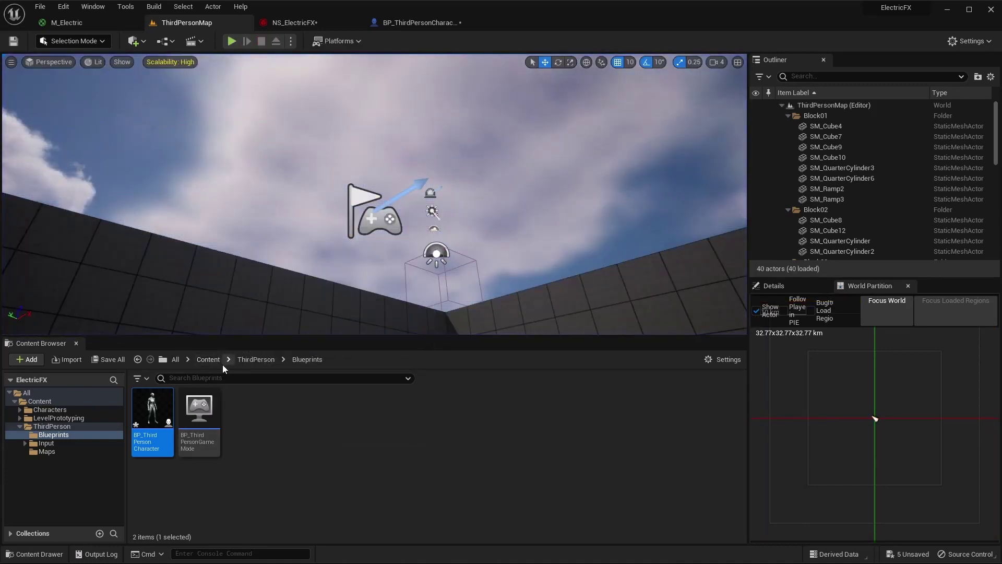
Open the LightningTest3 texture from the Content folder to examine its lightning shapes, and close it
left_click(208, 360)
double_click(345, 417)
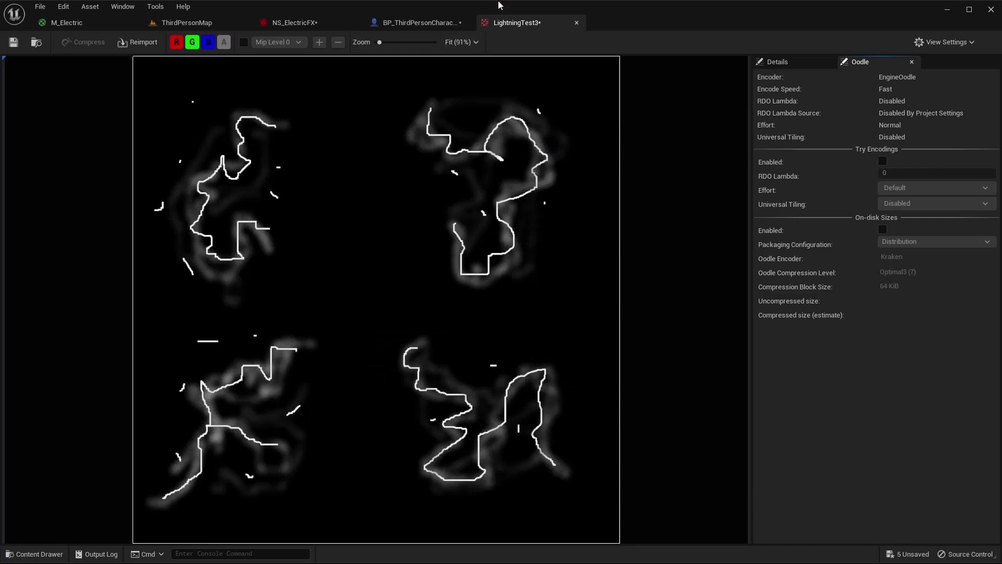
left_click(576, 23)
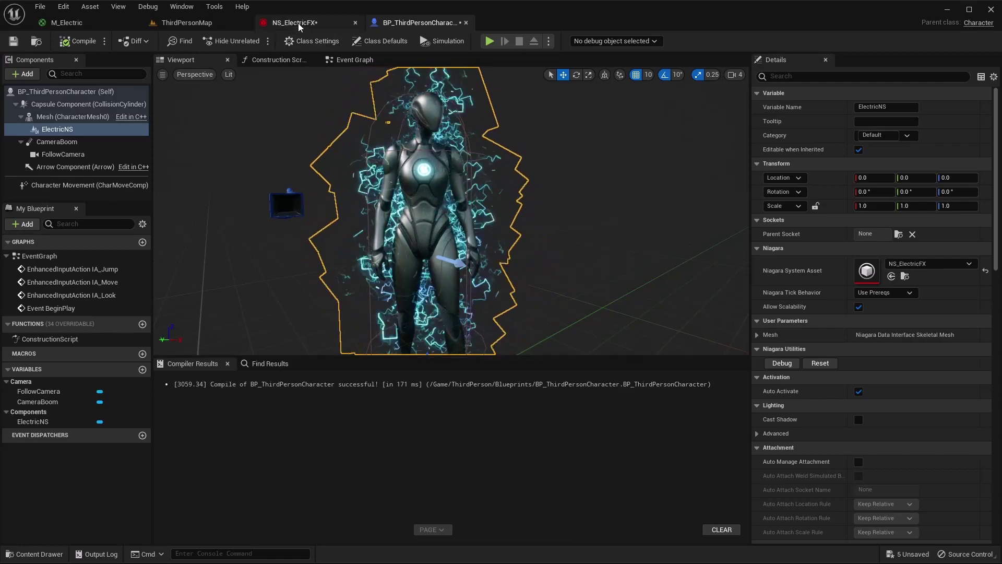
Set the SpawnRate of the Electric emitter in NS_ElectricFX to 500
left_click(283, 26)
left_click(850, 135)
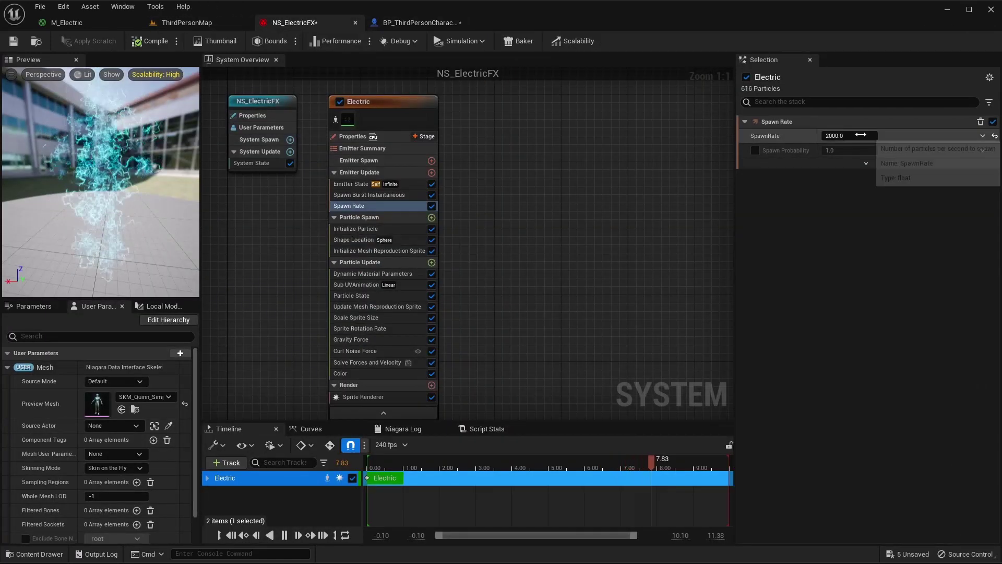
type("05")
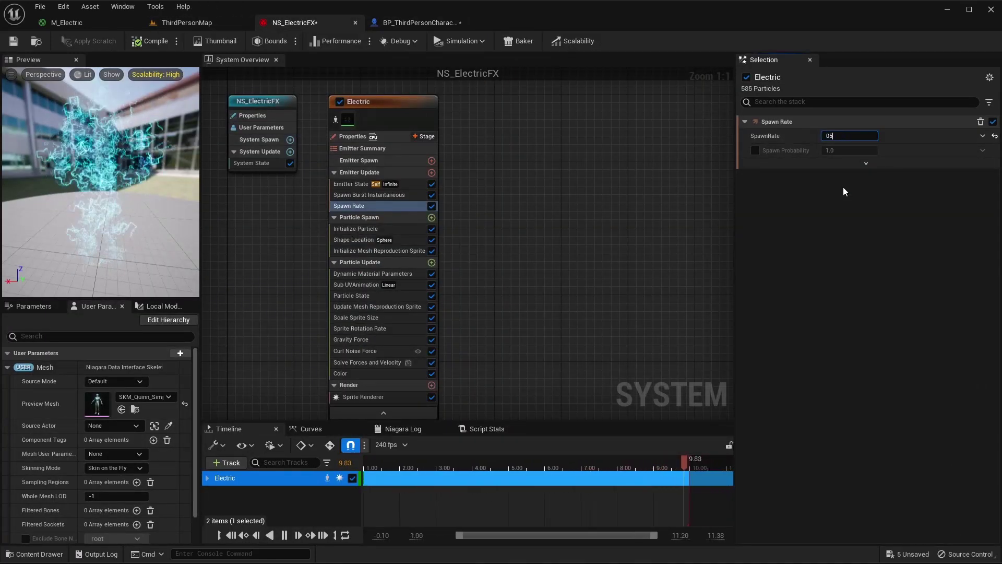
key("Return")
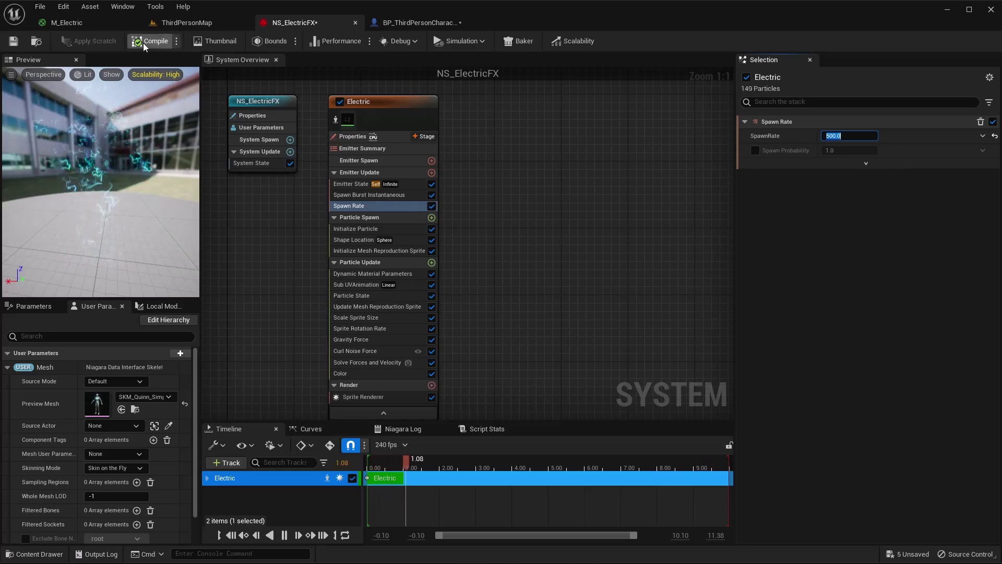
Play ThirdPersonMap to check the sparser electric effect on the character
left_click(186, 22)
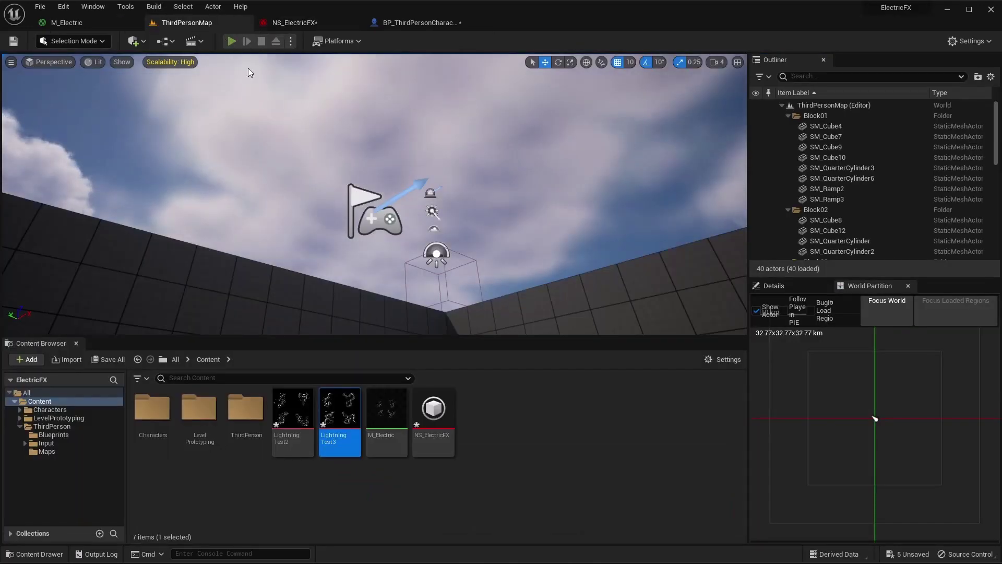
left_click(231, 41)
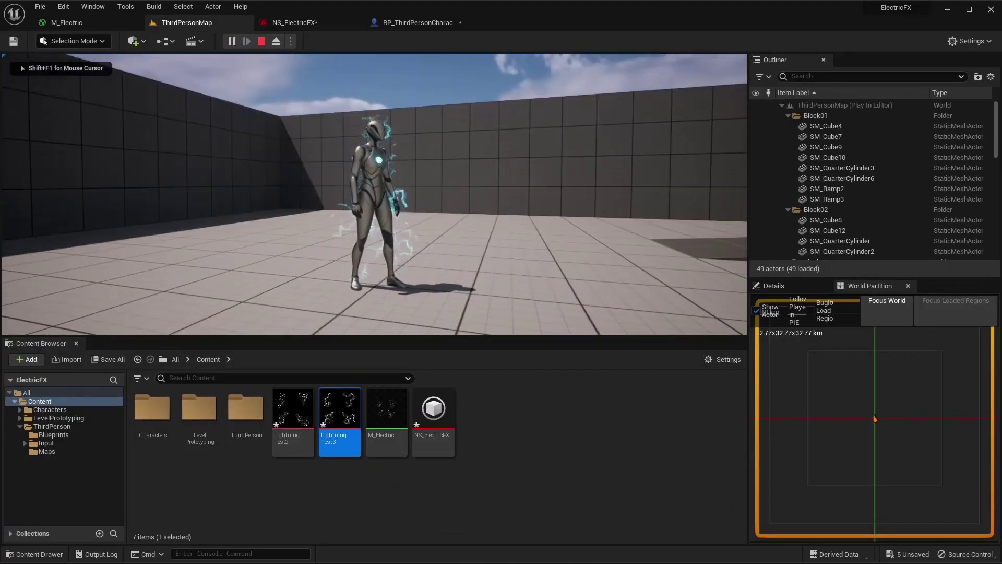
key("Escape")
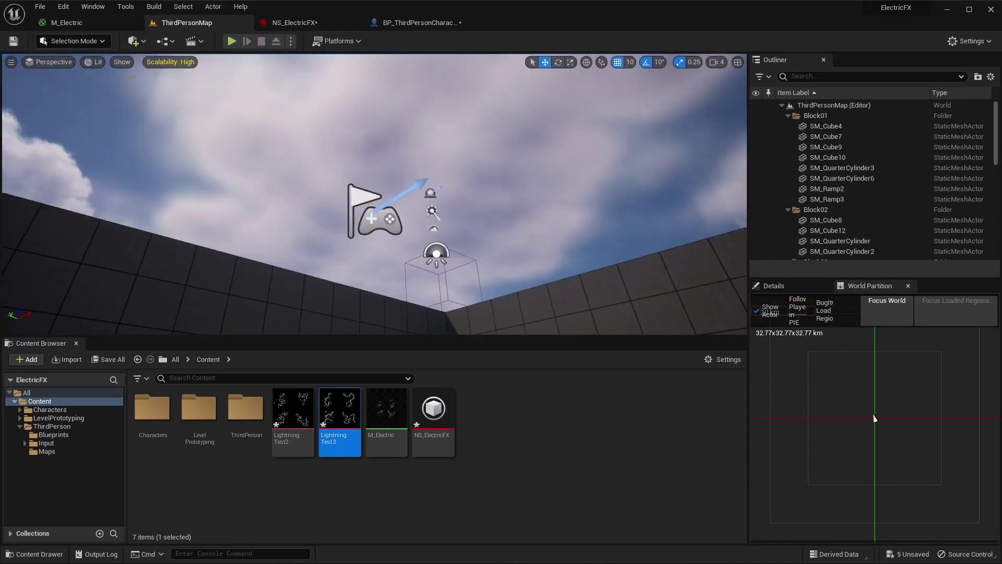
Set the Uniform Curve Scale in the Scale Sprite Size module of NS_ElectricFX to 10
left_click(277, 22)
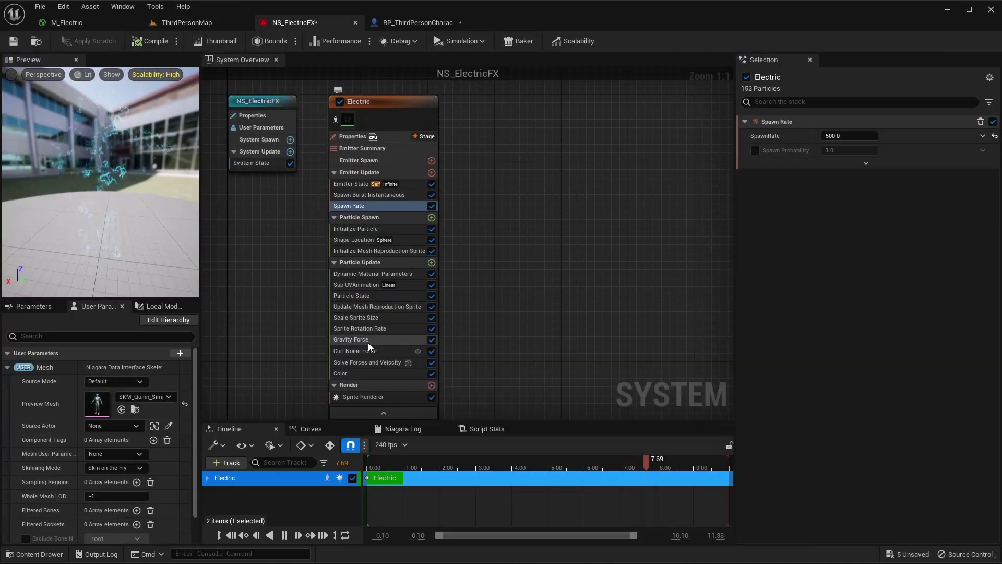
left_click(362, 316)
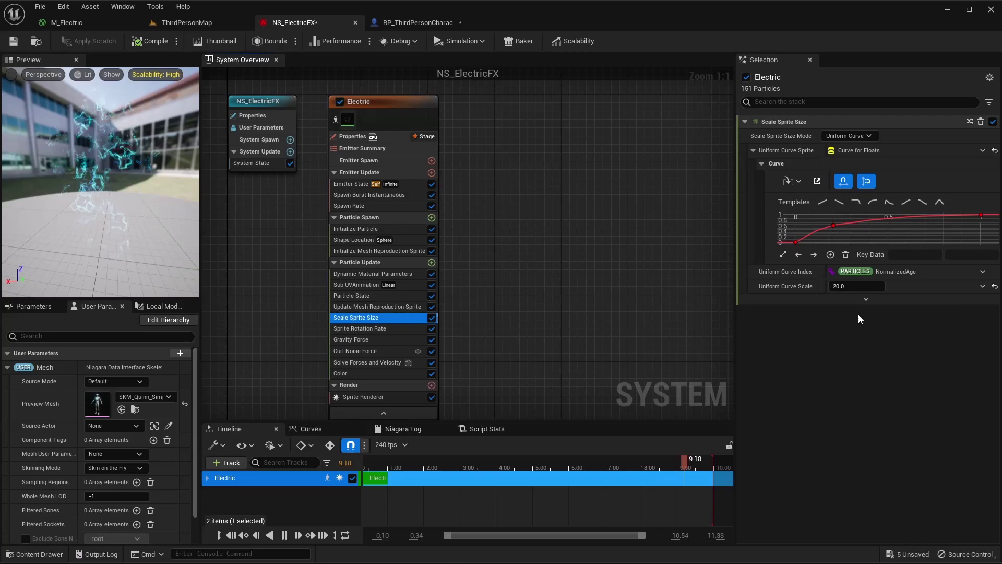
left_click(846, 287)
type("10")
key("Return")
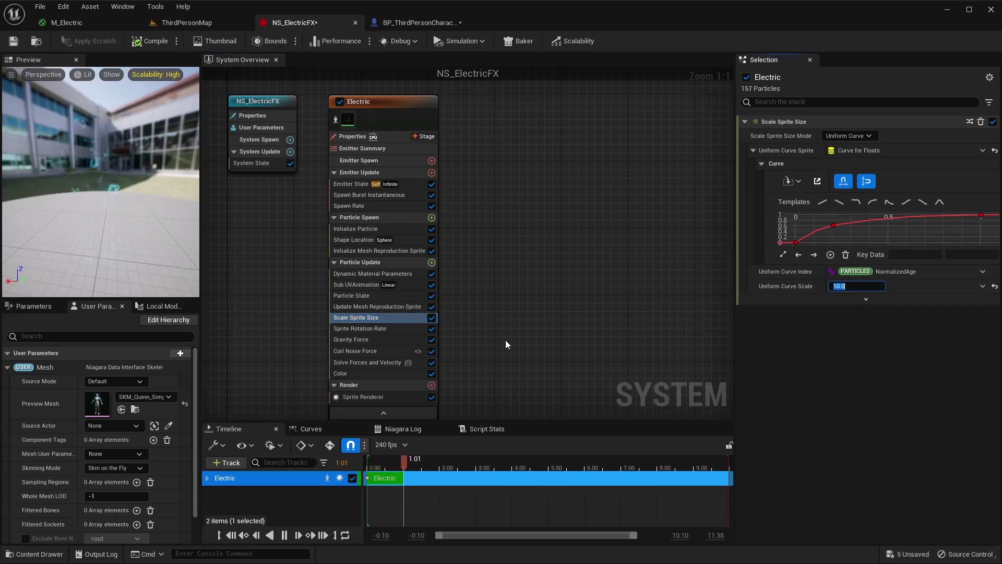
Play ThirdPersonMap and move the character to check the effect with the smaller sprites
left_click(185, 22)
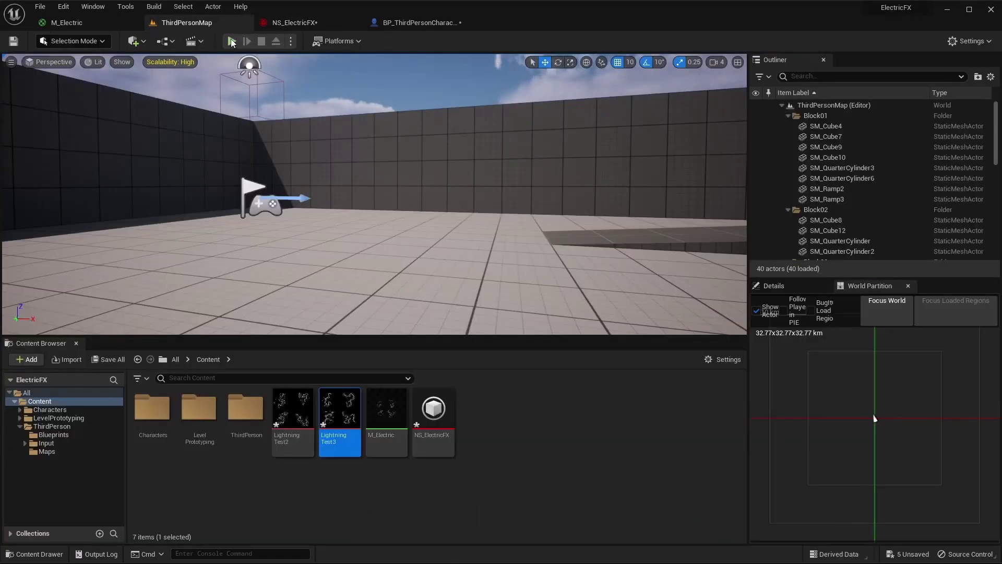
key("alt+p")
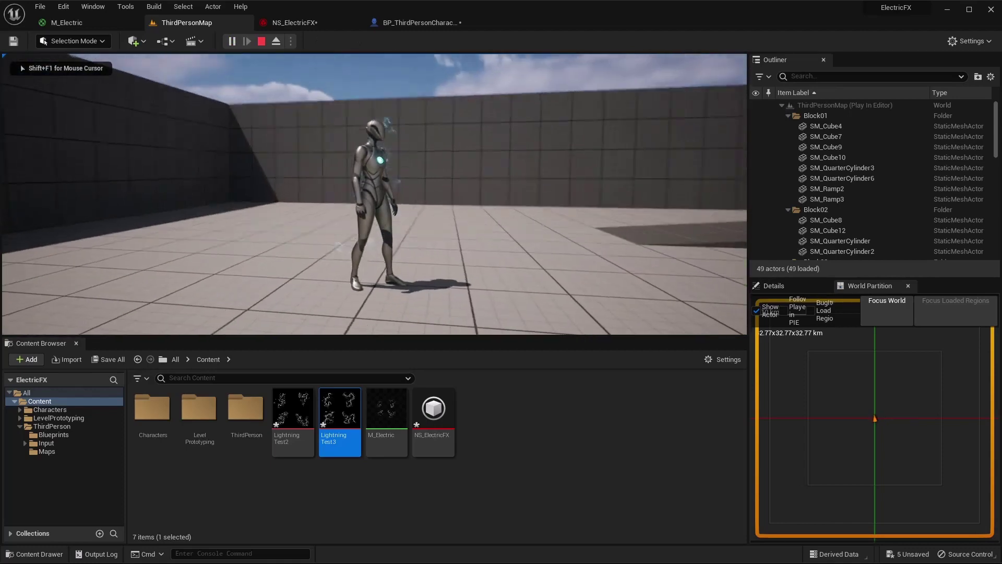
key("w")
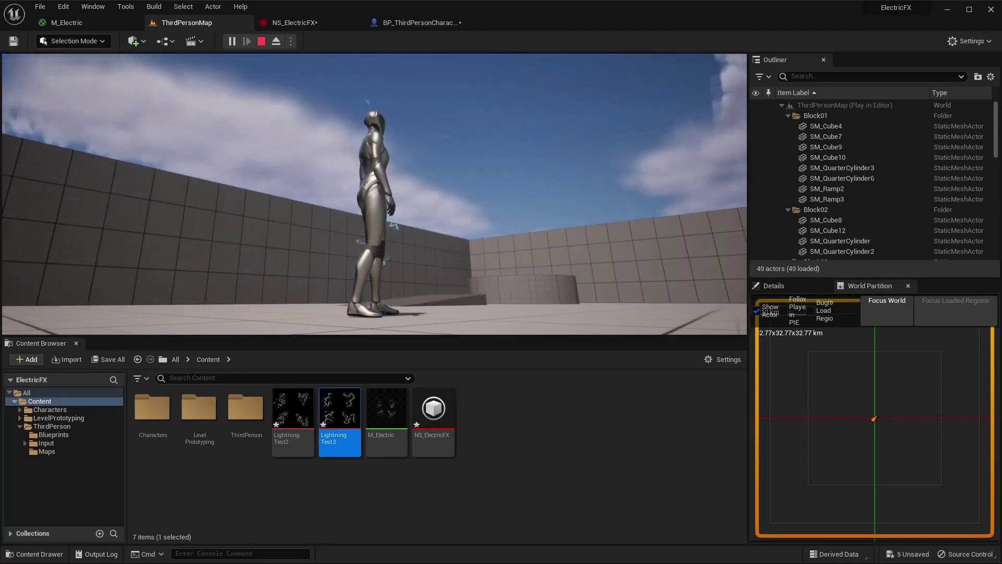
key("Escape")
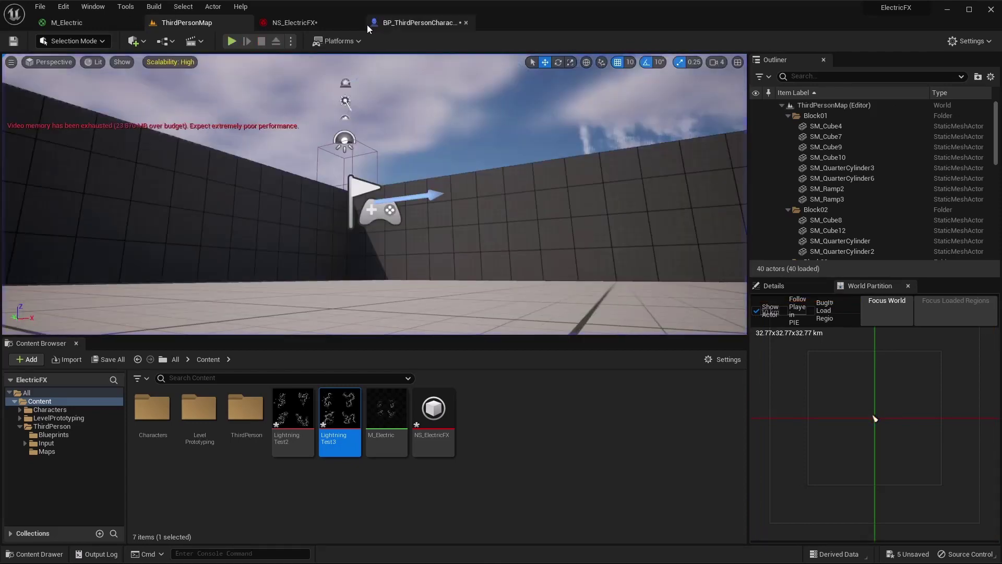
Set the SpawnRate in the Spawn Rate module of NS_ElectricFX to 1000
left_click(293, 23)
left_click(354, 207)
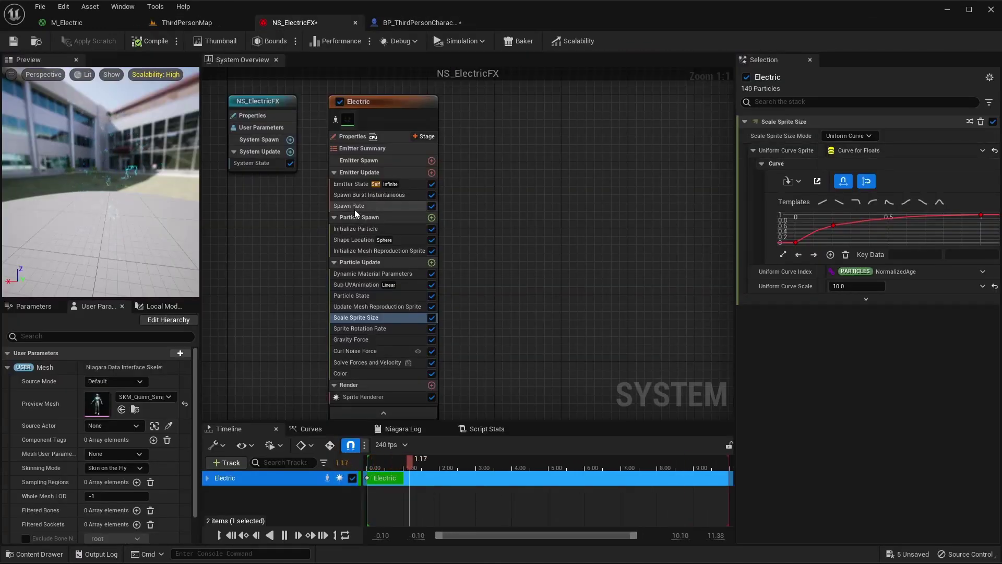
left_click(846, 136)
type("100")
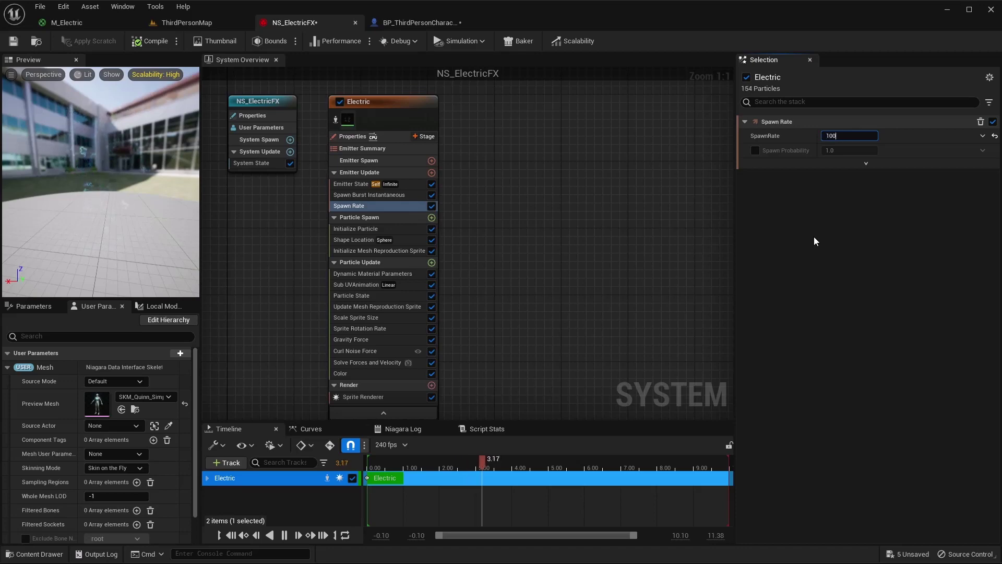
type("0")
key("Return")
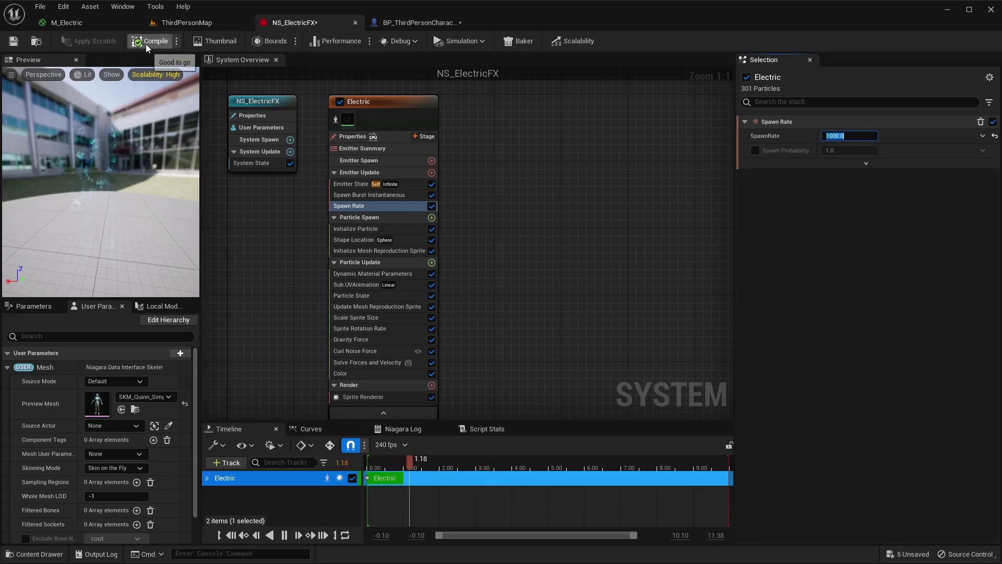
Play ThirdPersonMap to check the small electric sprites on the character at the new spawn rate
left_click(186, 24)
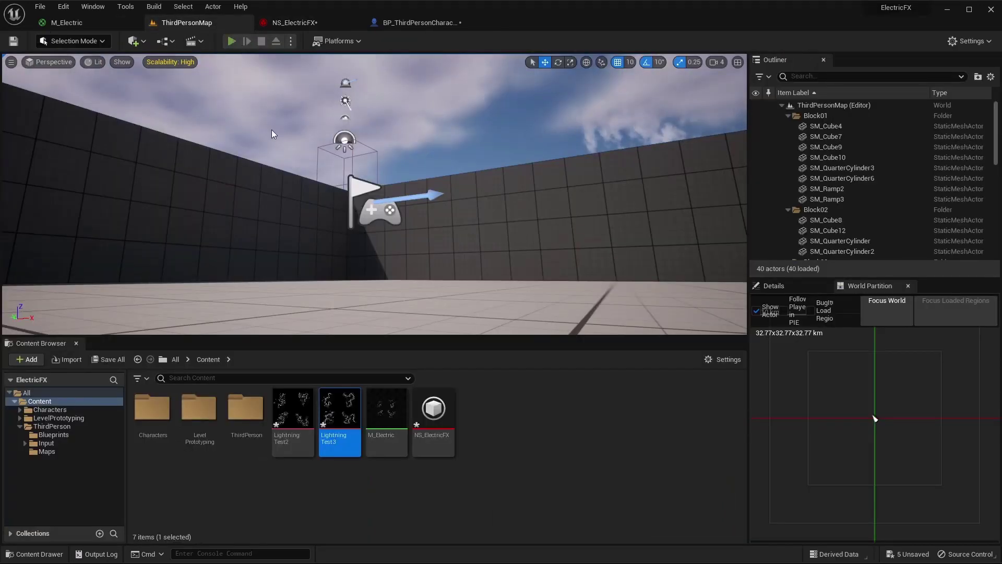
key("alt+p")
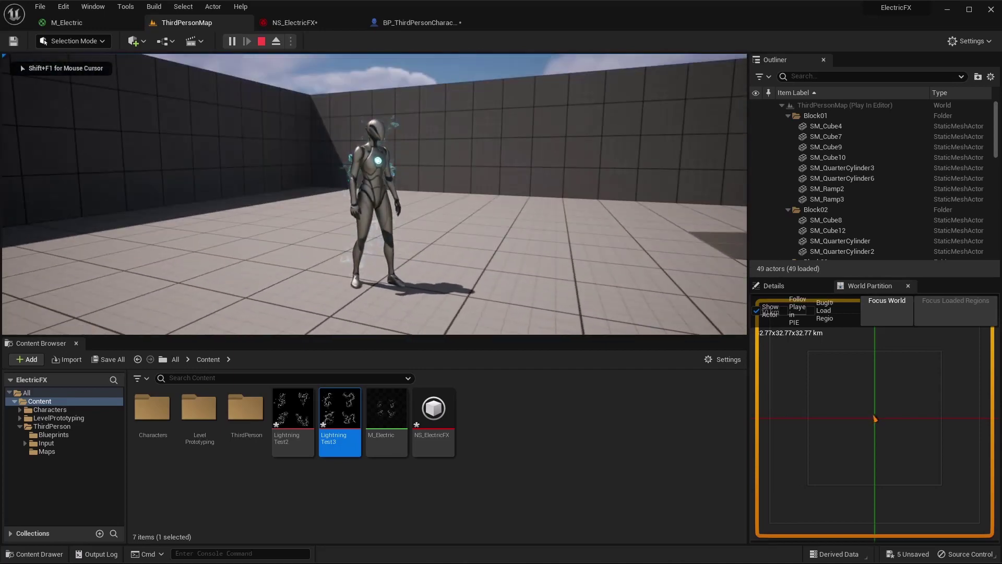
key("Escape")
Set the Uniform Curve Scale of the Electric emitter's Scale Sprite Size module to 15
left_click(276, 25)
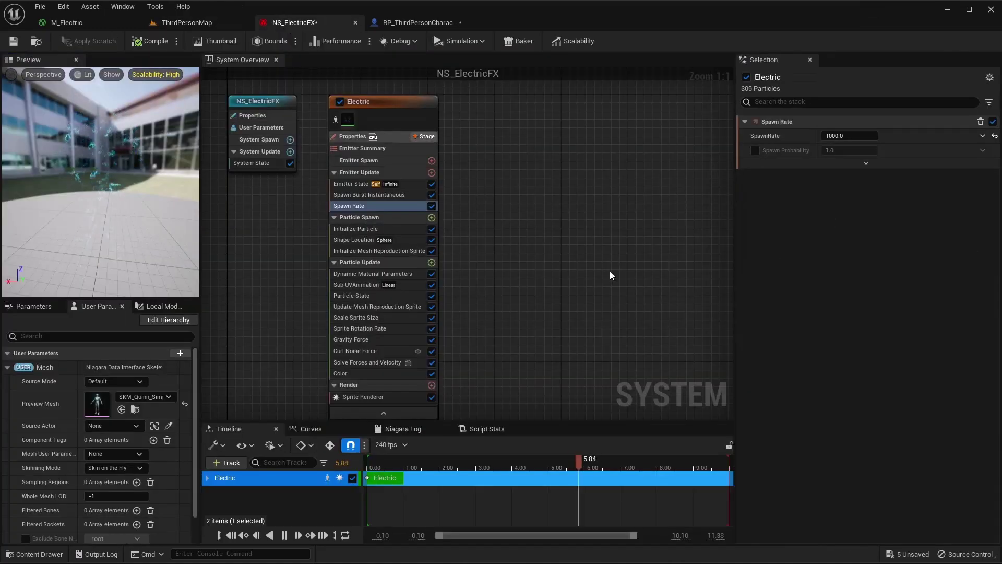
left_click(364, 317)
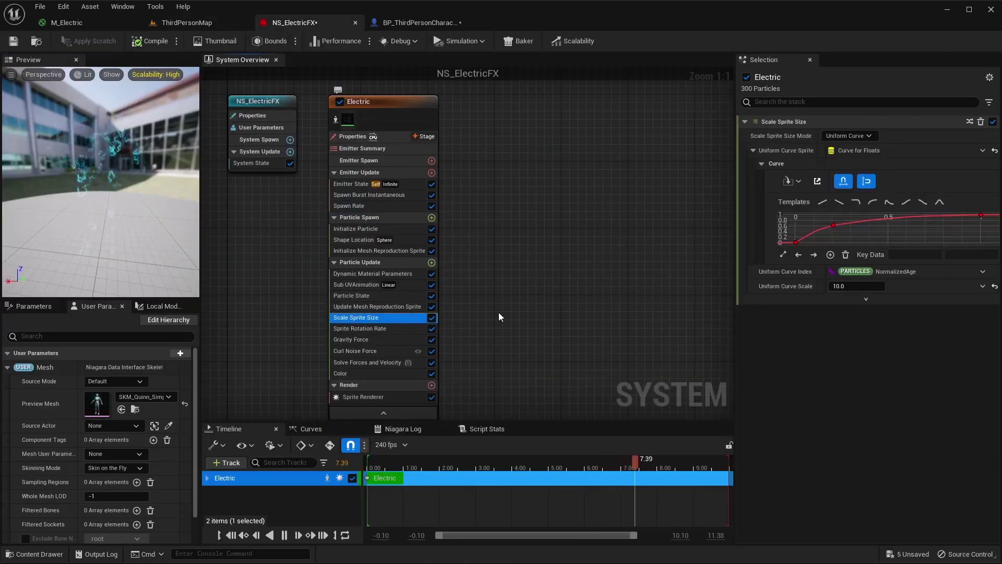
left_click(857, 287)
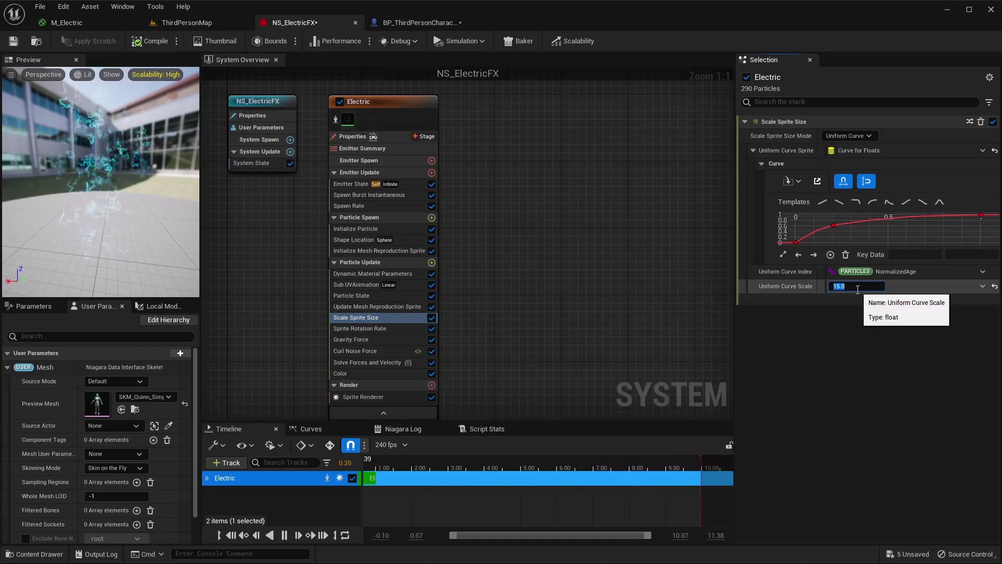
Play ThirdPersonMap to check the size of the enlarged electric sprites around the character
left_click(208, 23)
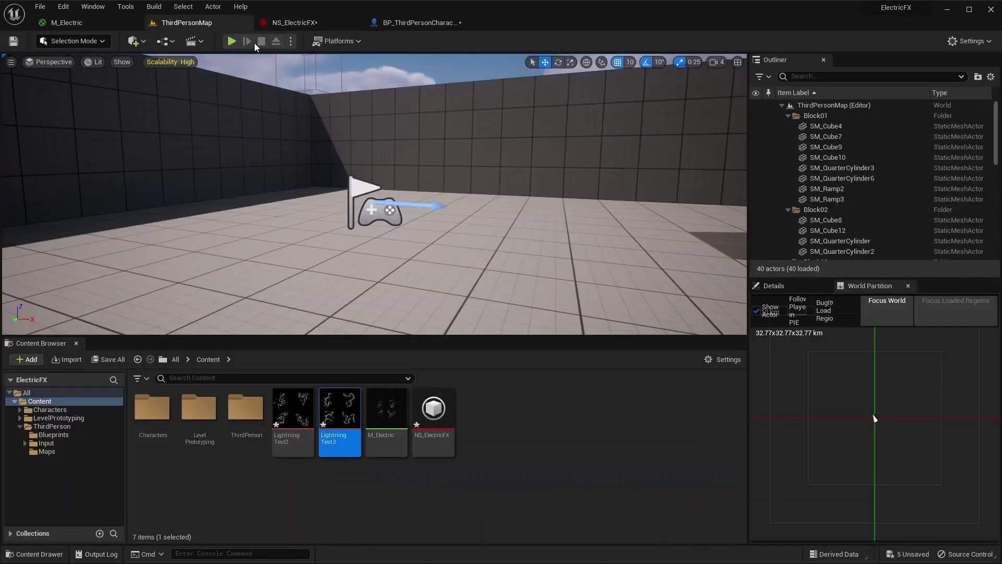
key("alt+p")
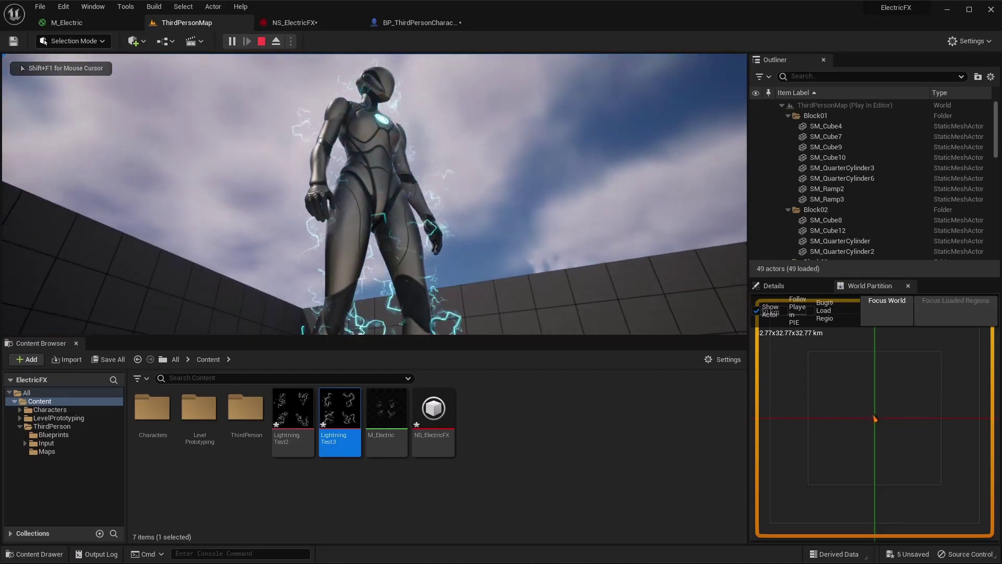
key("Escape")
Set the Uniform Curve Scale in the Scale Sprite Size module of NS_ElectricFX to 20
left_click(291, 23)
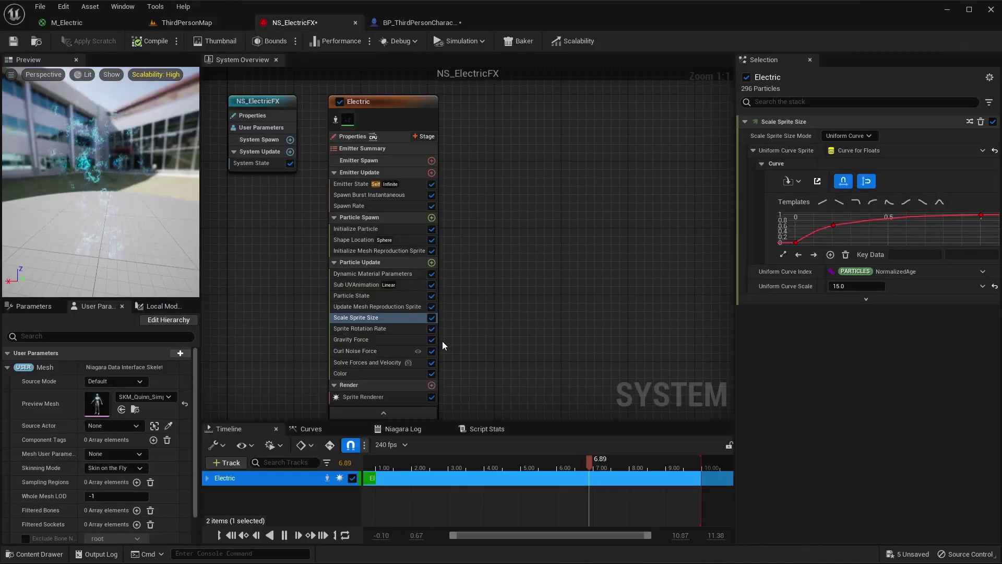
left_click(856, 286)
type("20")
key("Return")
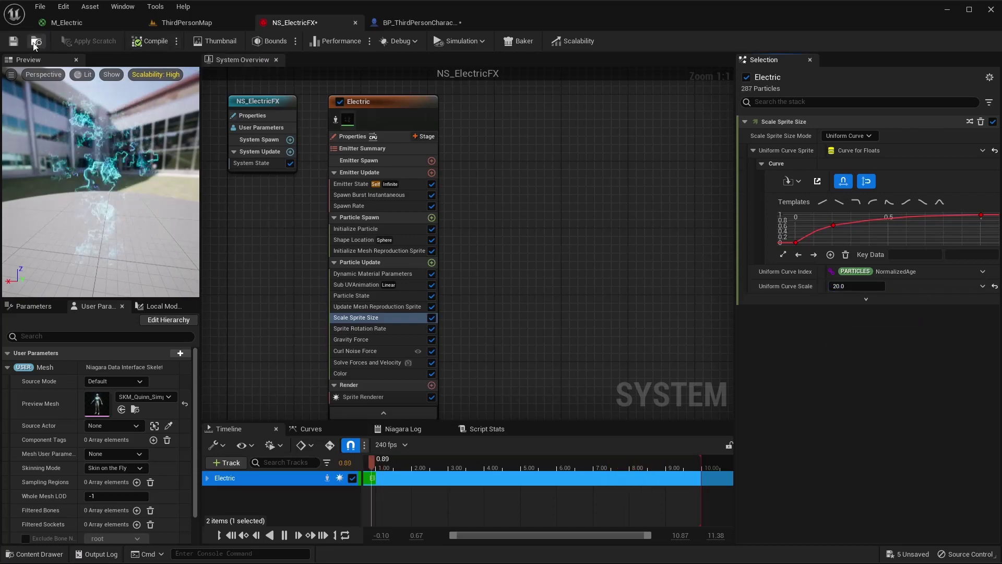
Examine the electric effect on the character from another angle in the BP_ThirdPersonCharacter viewport
left_click(415, 22)
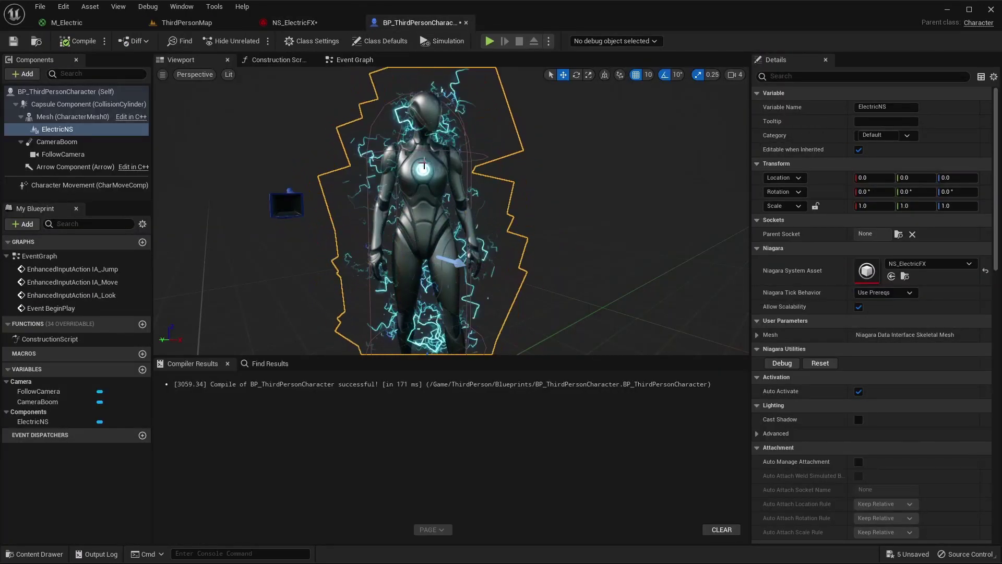
right_click_drag(345, 172, 470, 183)
scroll(454, 187, "down", 3)
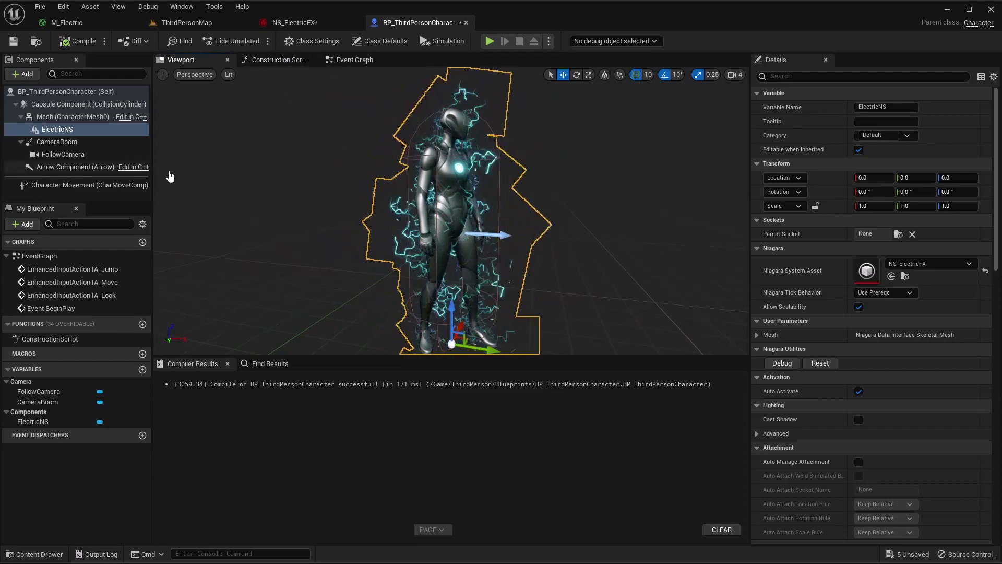
left_click(293, 22)
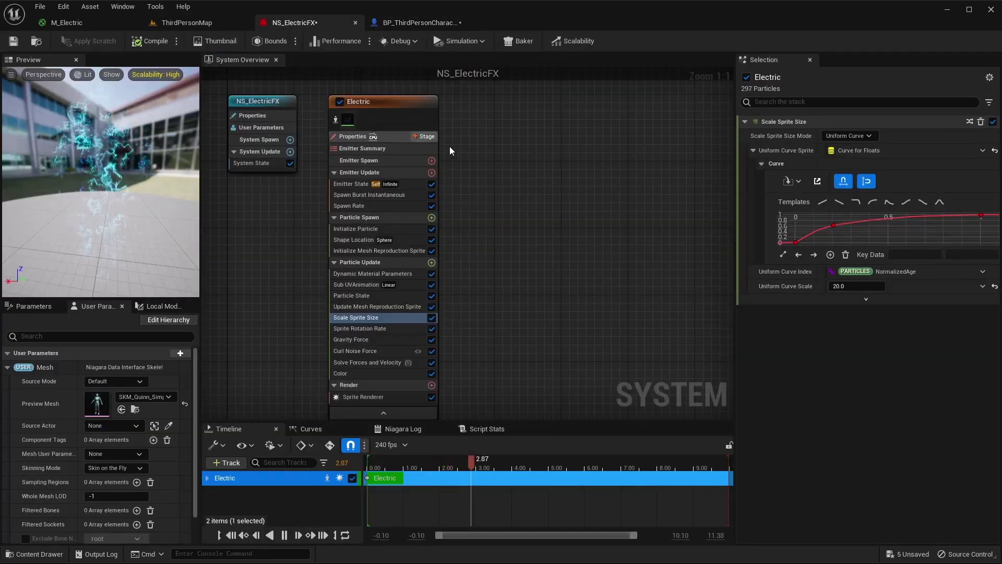
left_click(418, 23)
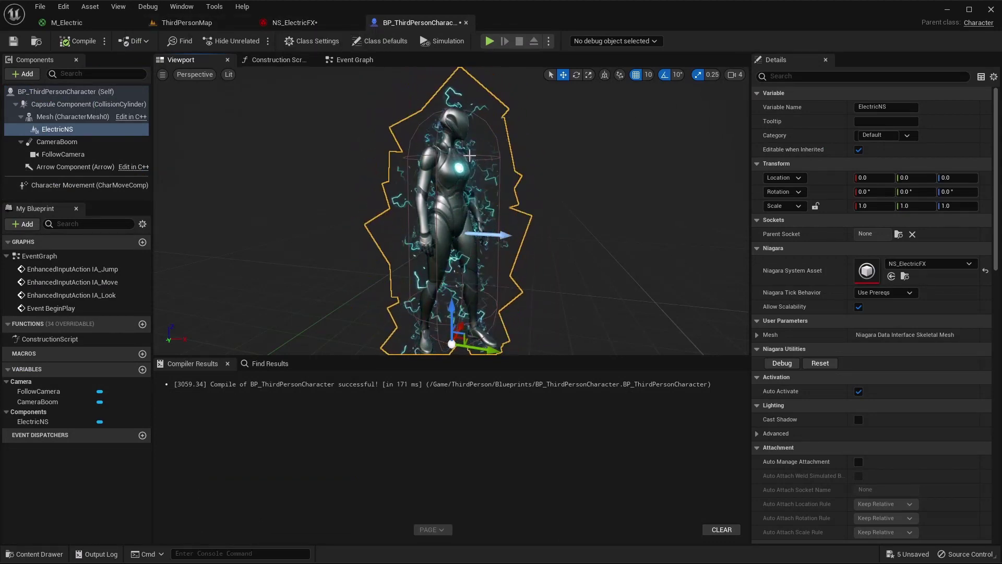
In the character's Event Graph, add a Set Global Time Dilation node connected after the Add Mapping Context node
left_click(355, 60)
scroll(481, 202, "up", 5)
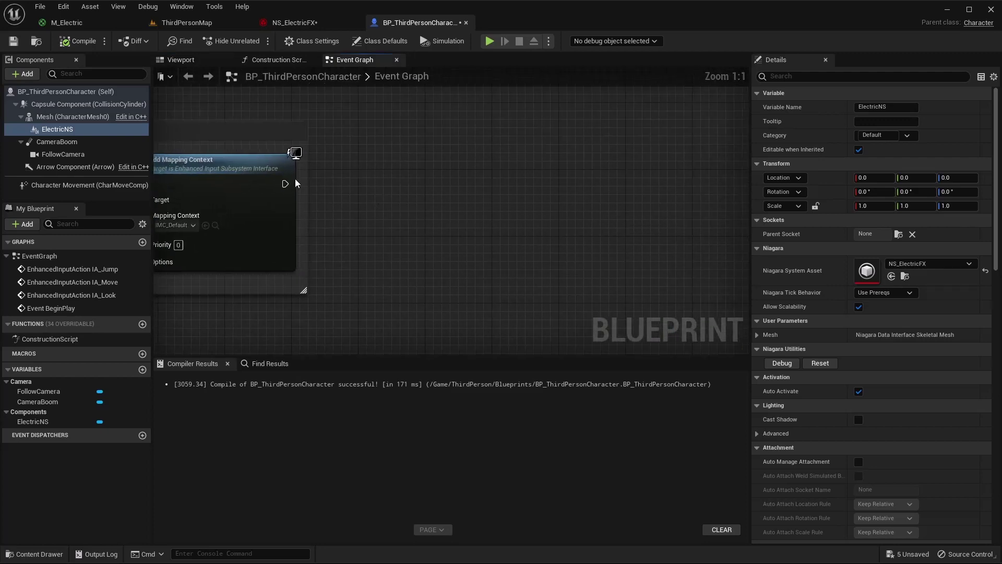
left_click_drag(367, 188, 366, 189)
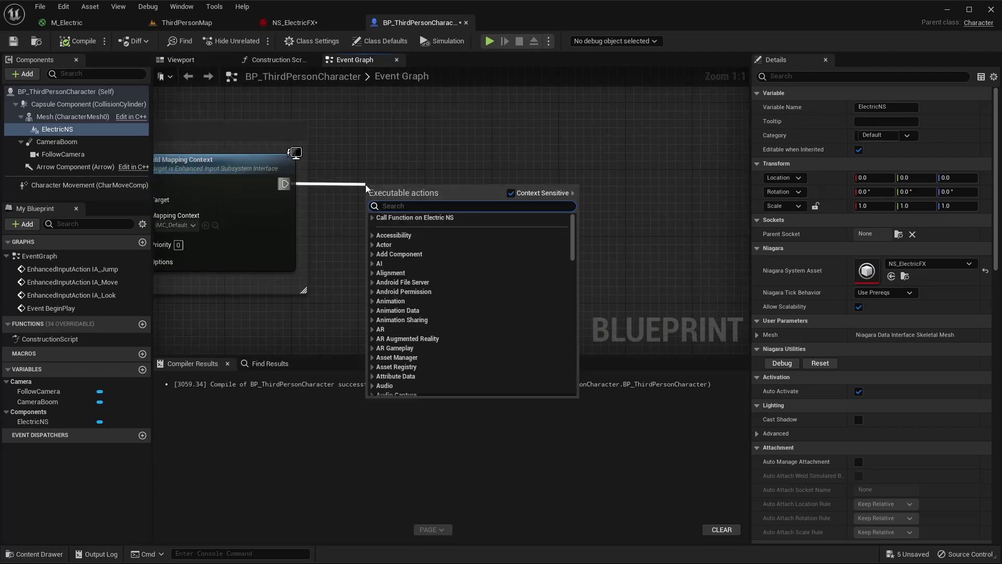
key("Escape")
scroll(307, 195, "down", 3)
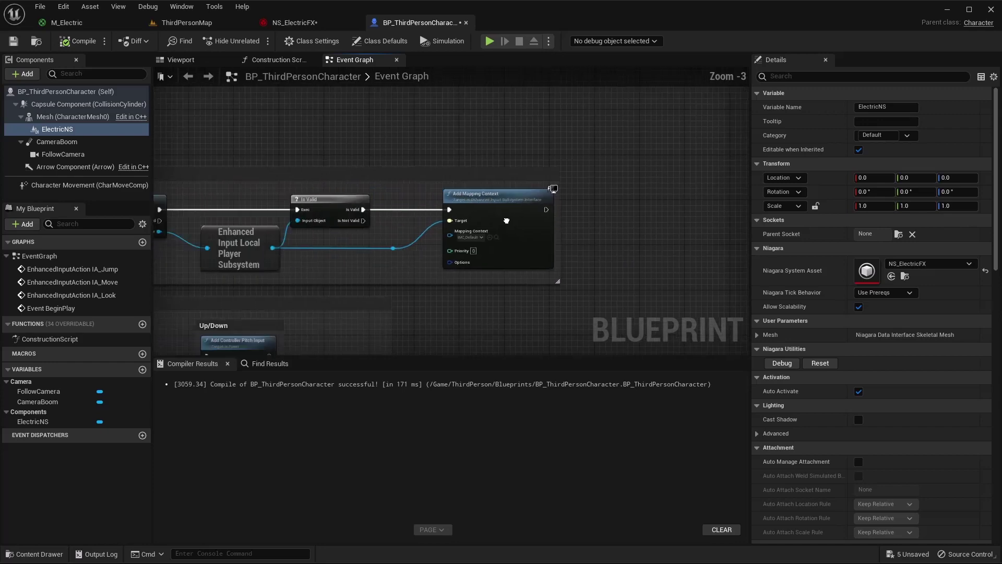
mouse_move(505, 284)
right_mouse_down()
mouse_move(295, 253)
mouse_move(163, 249)
right_mouse_up()
right_click_drag(682, 251, 453, 278)
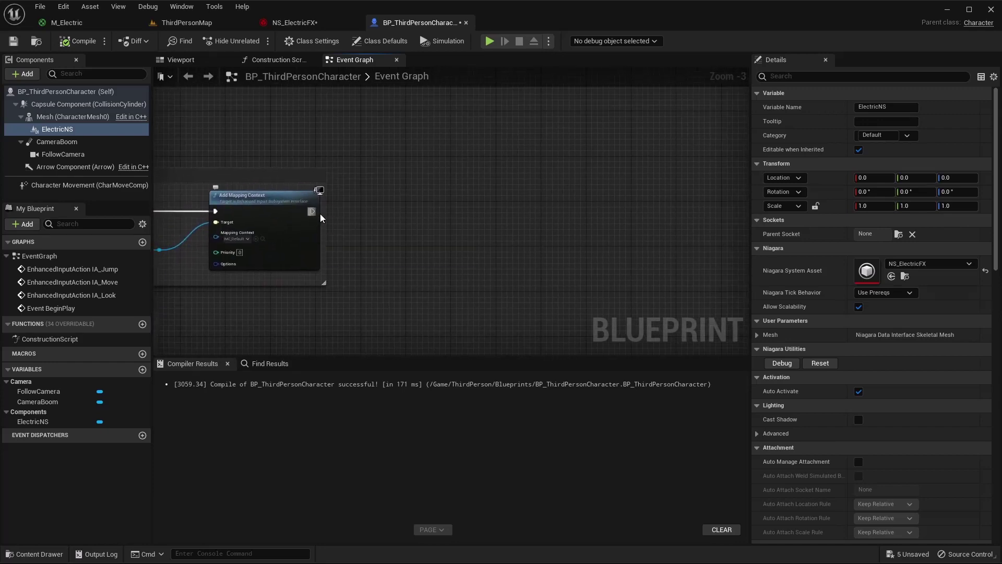
left_click_drag(372, 214, 373, 214)
type("set dilat")
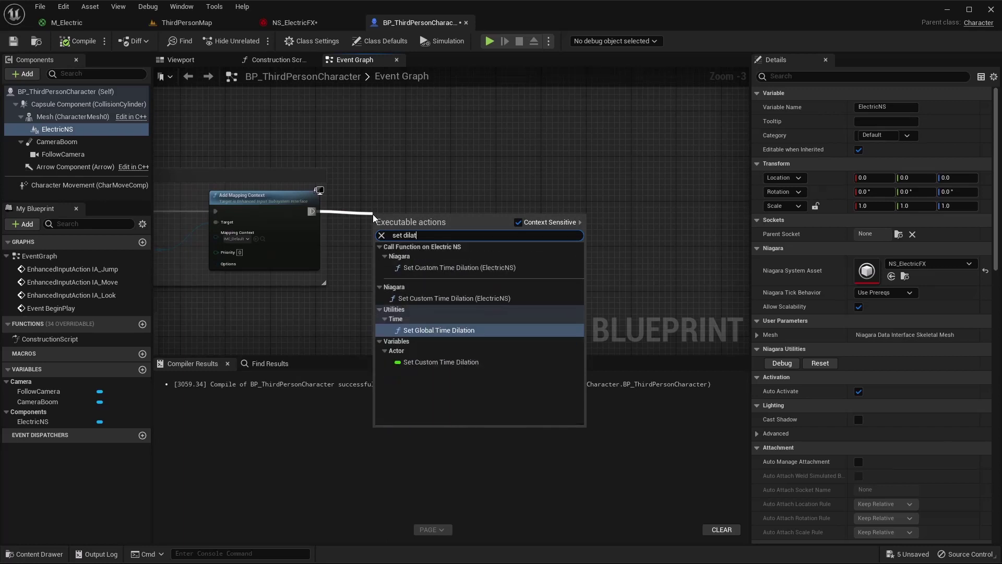
key("Return")
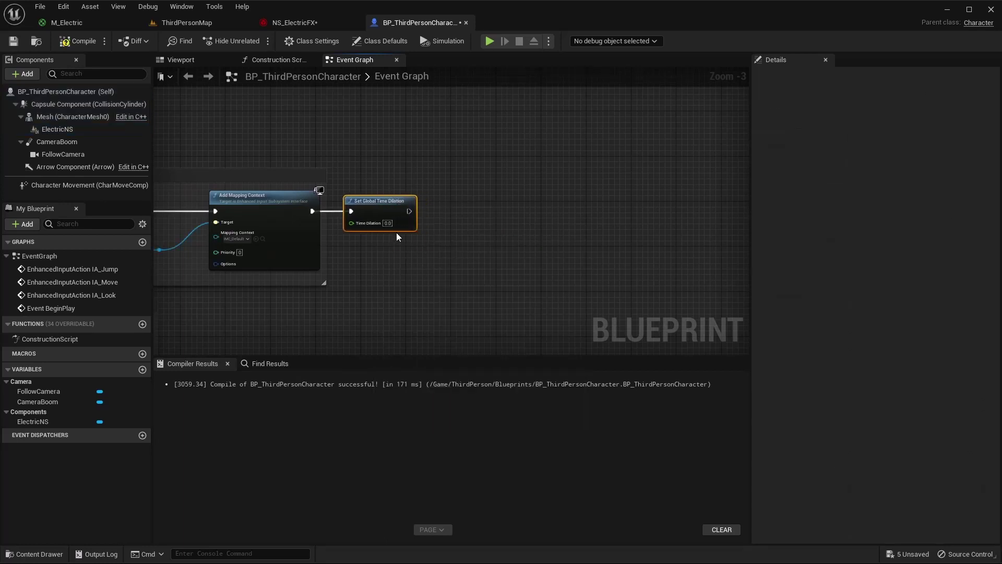
Set the Time Dilation of the Set Global Time Dilation node to 0.5 and compile the blueprint
scroll(397, 233, "up", 3)
left_click(384, 218)
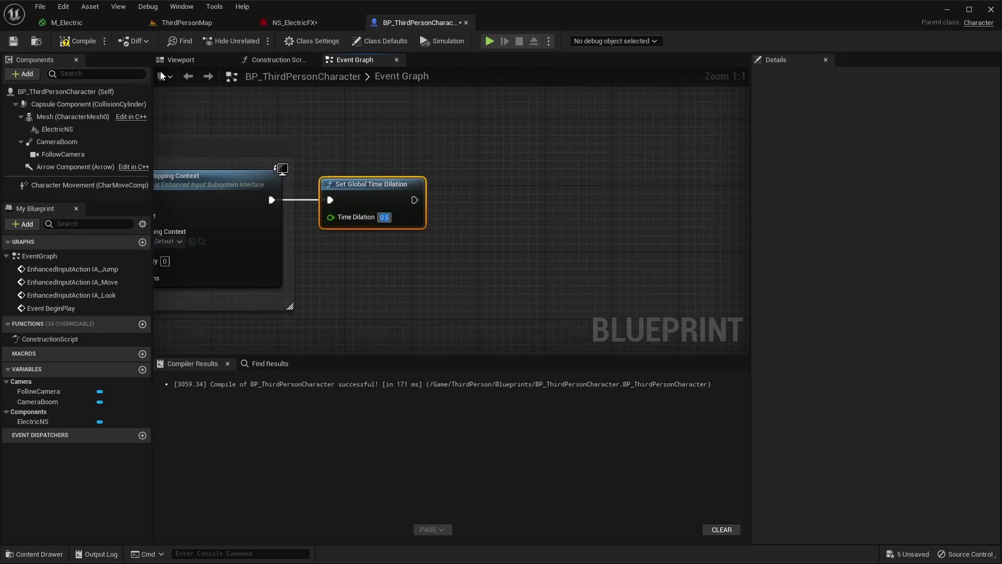
left_click(78, 41)
Play ThirdPersonMap and run the character in both directions to check the electric effect in slow motion
left_click(180, 23)
left_click(231, 42)
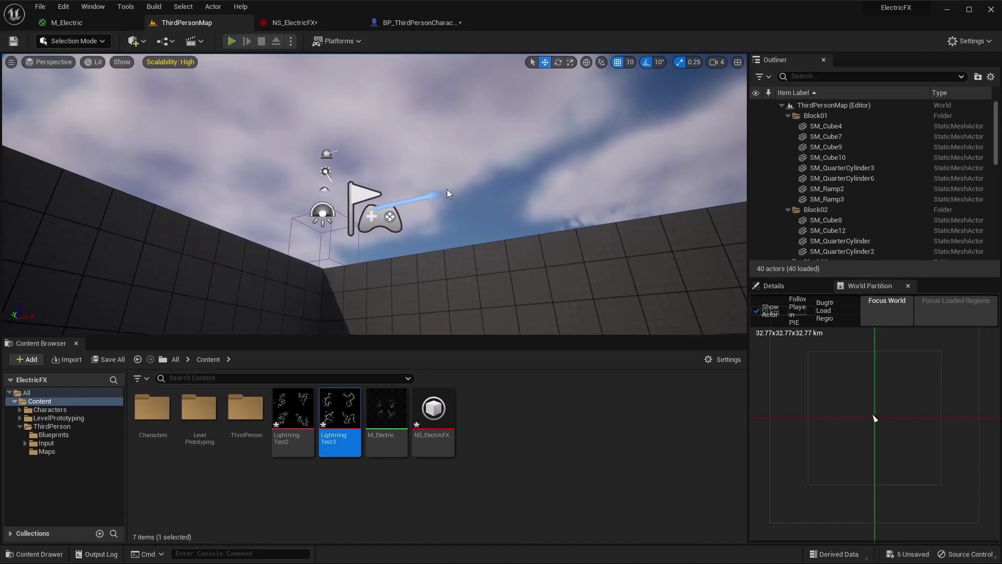
key("d")
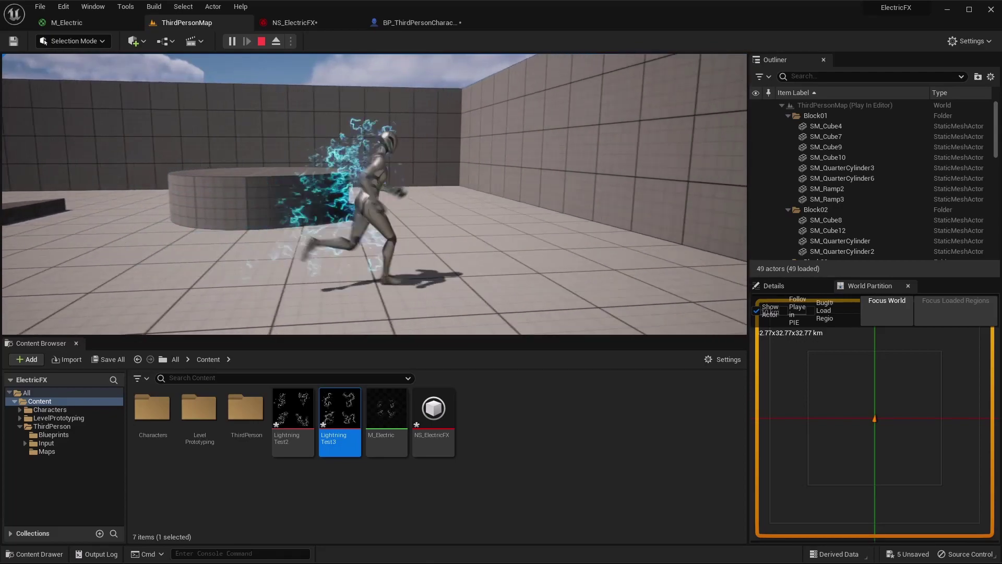
key("a")
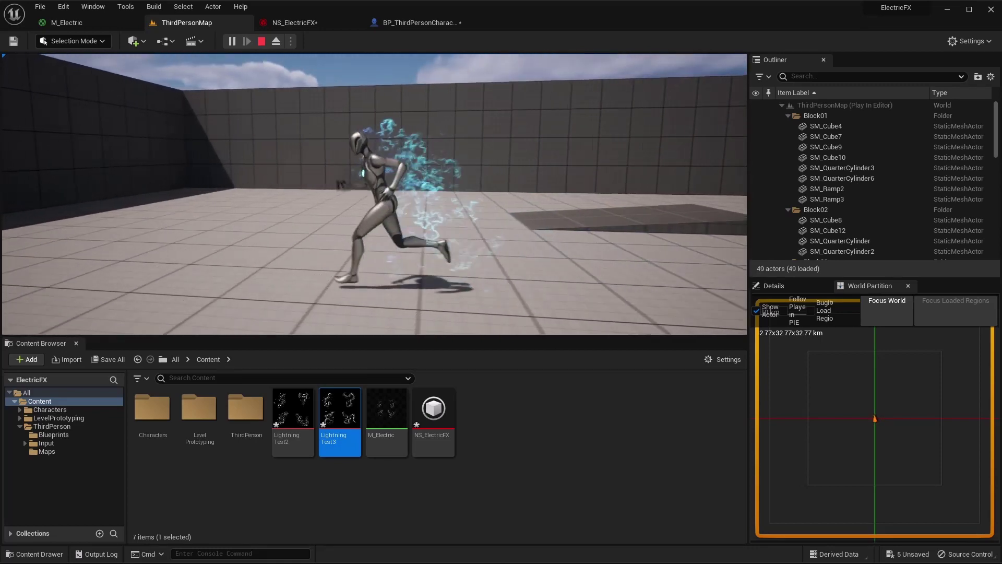
key("Escape")
key("Escape")
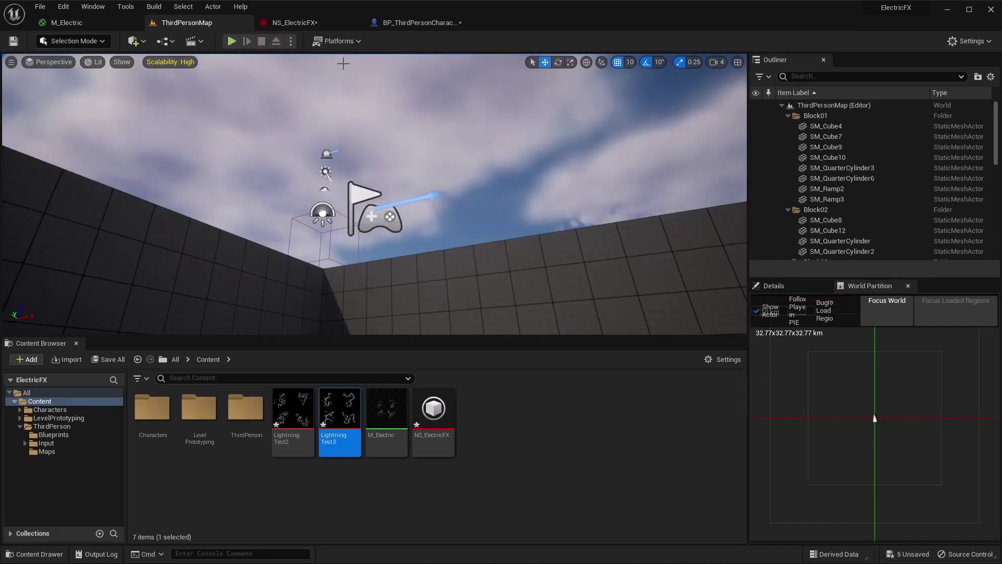
Add a Set Custom Time Dilation variable node after Set Global Time Dilation in the BP_ThirdPersonCharacter Event Graph
left_click(404, 23)
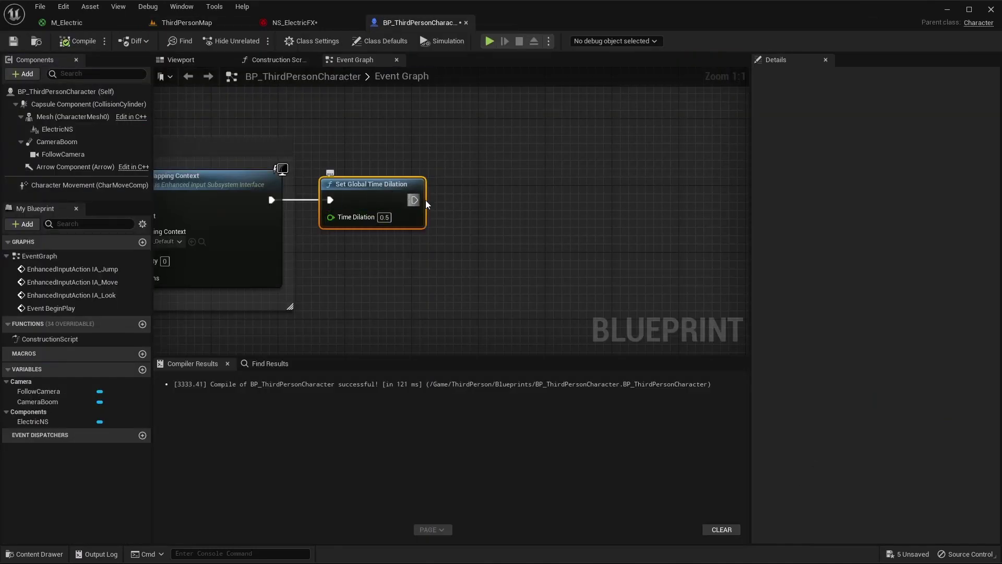
left_click_drag(414, 200, 458, 200)
type("set")
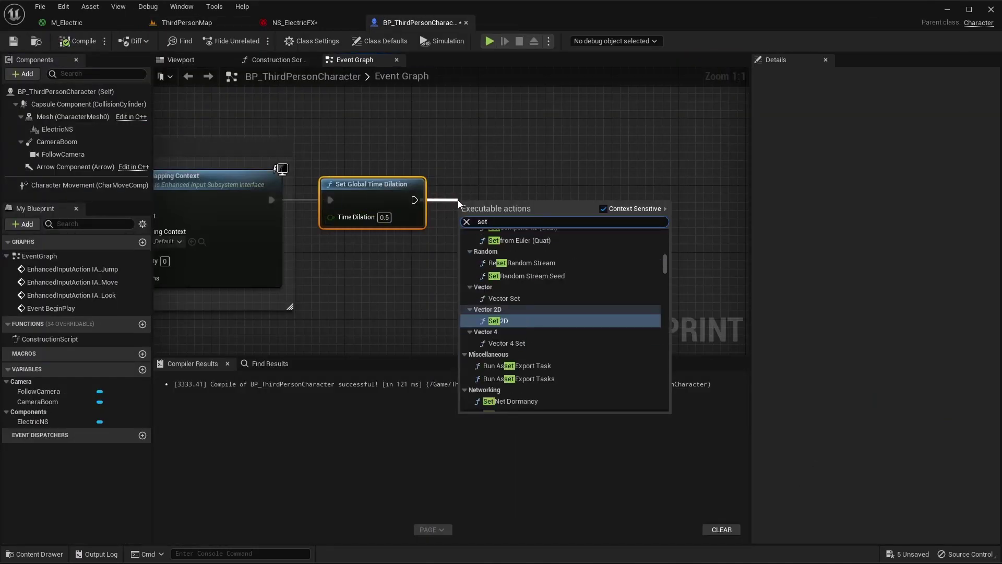
type(" di")
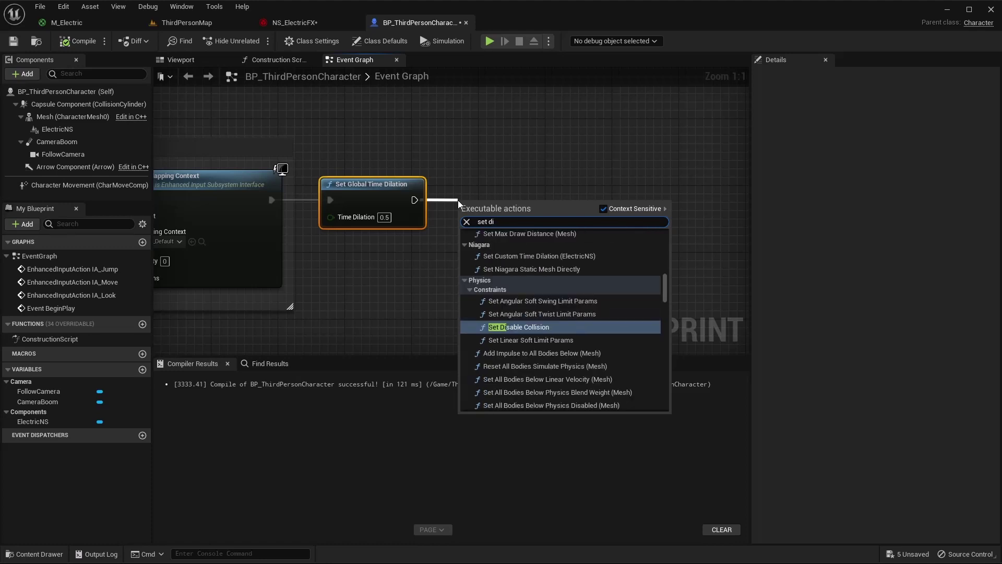
type("lat")
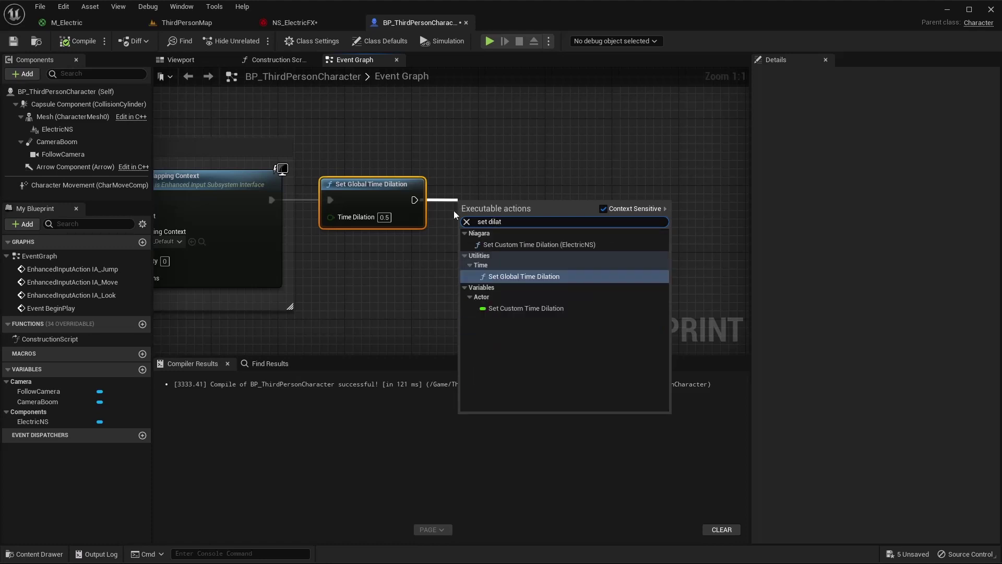
left_click(530, 310)
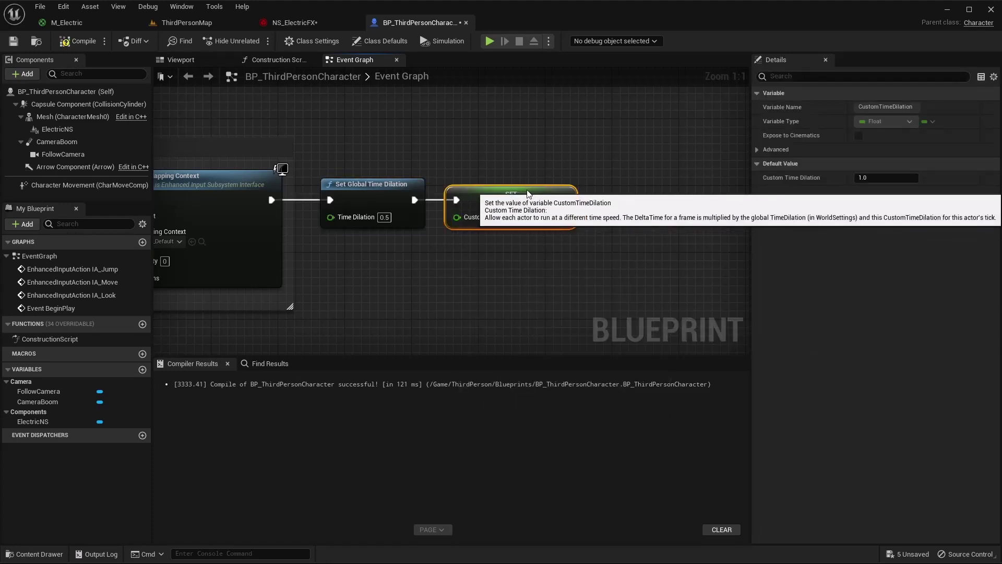
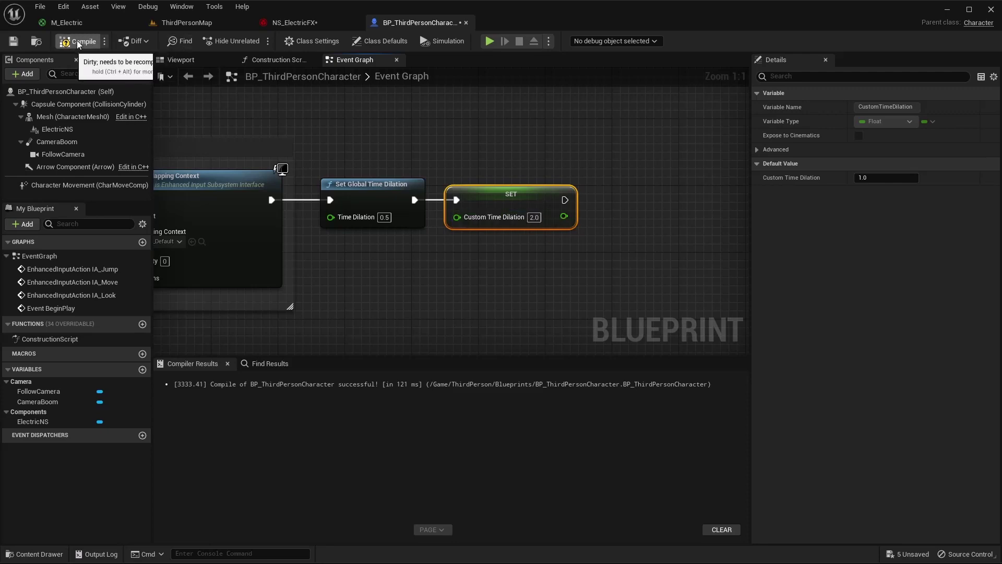
Play ThirdPersonMap and run the character around to check the electric trail with the custom time dilation of 2.0, and stop playing
left_click(182, 23)
key("alt+p")
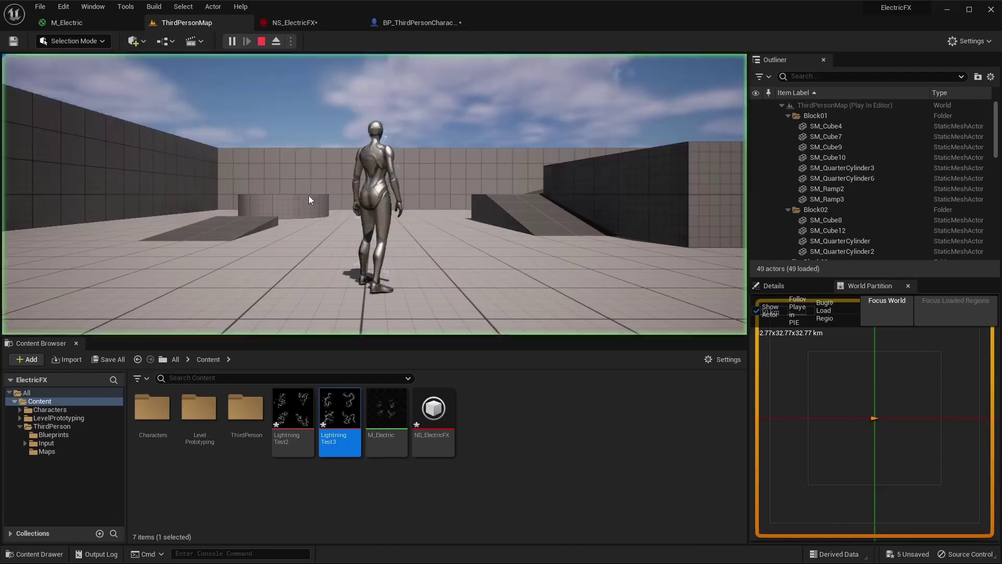
key("d")
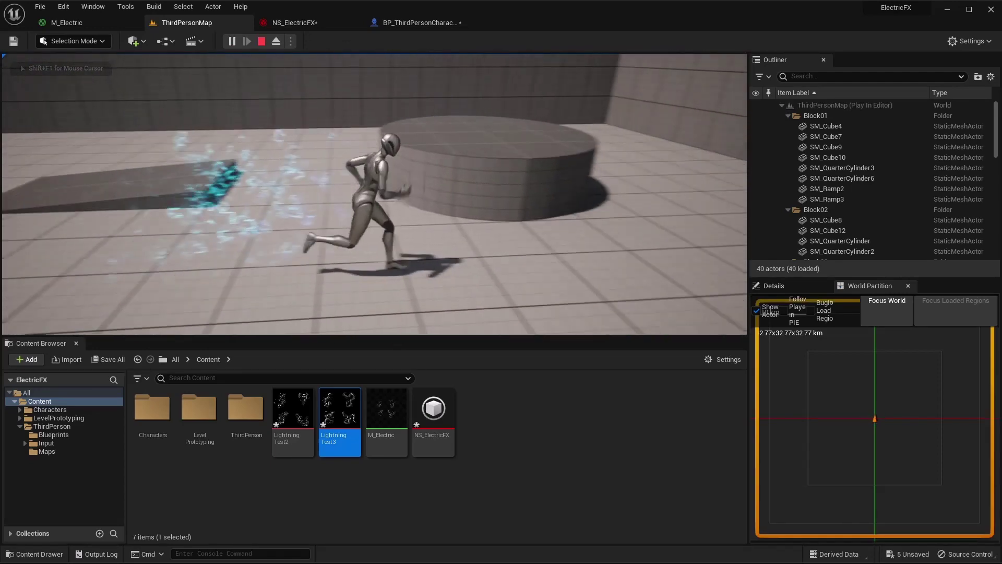
key("a")
key("s")
key("d")
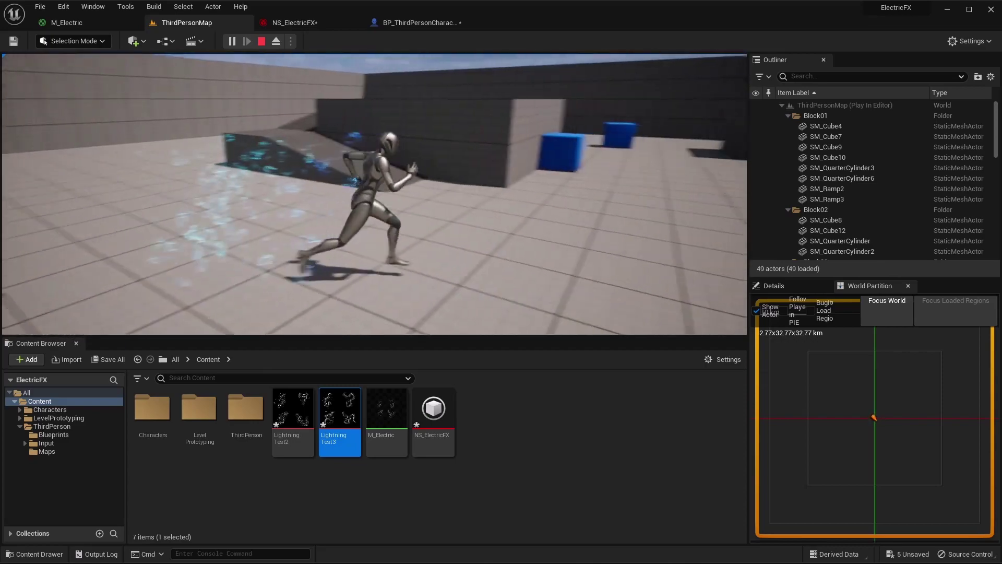
key("w")
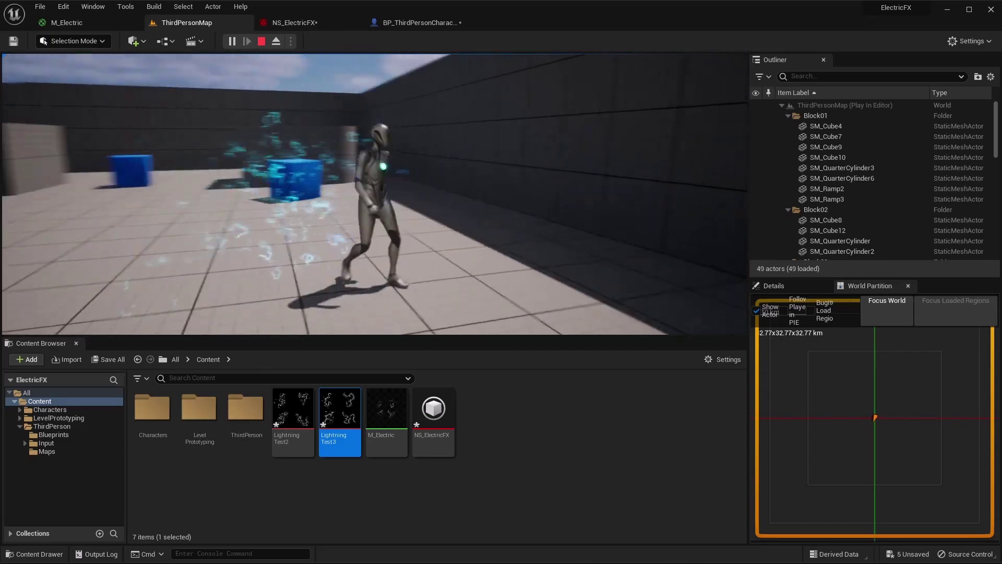
key("a")
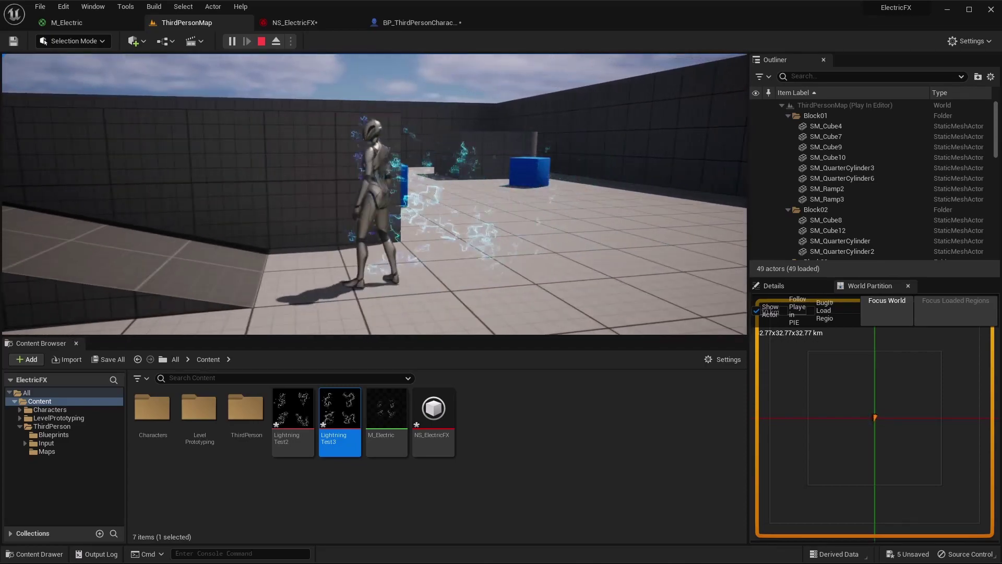
key("Escape")
In BP_ThirdPersonCharacter, set the global Time Dilation to 0.1 and the Custom Time Dilation of the SET node to 10.0
left_click(439, 23)
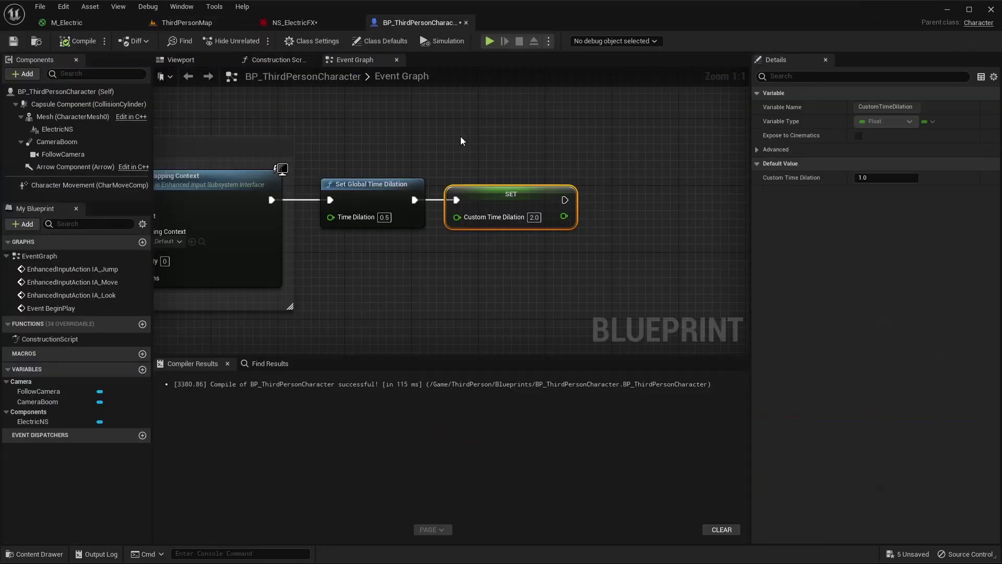
left_click(384, 218)
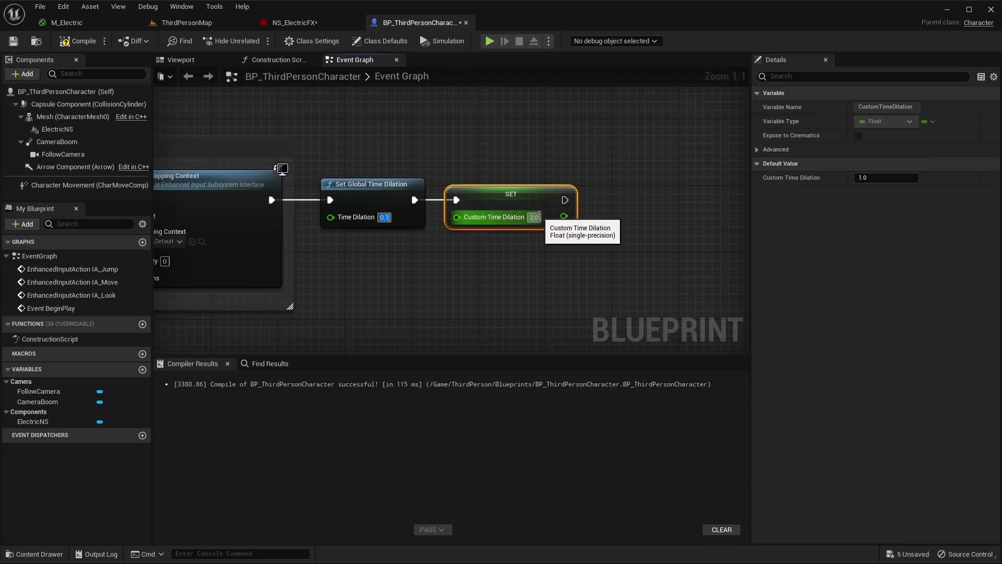
type("10")
key("Return")
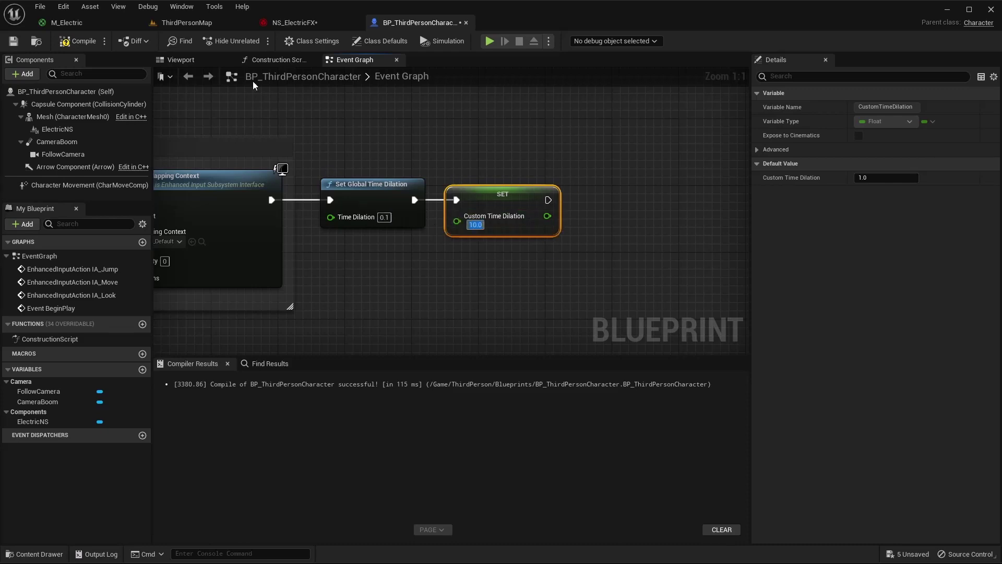
Play ThirdPersonMap again, alternate running and standing still to examine the electric effect with the stronger slow motion, and stop playing
left_click(186, 22)
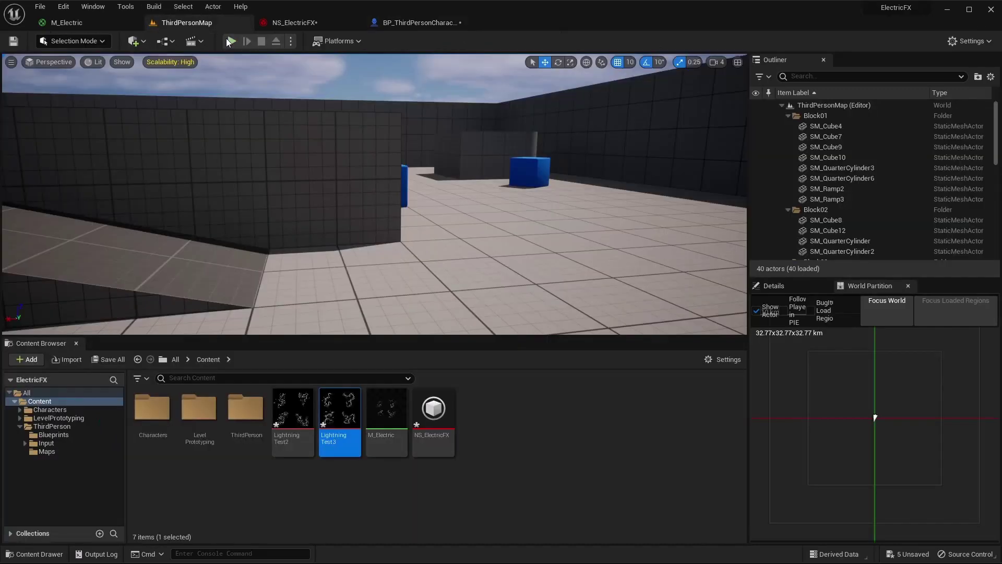
key("alt+p")
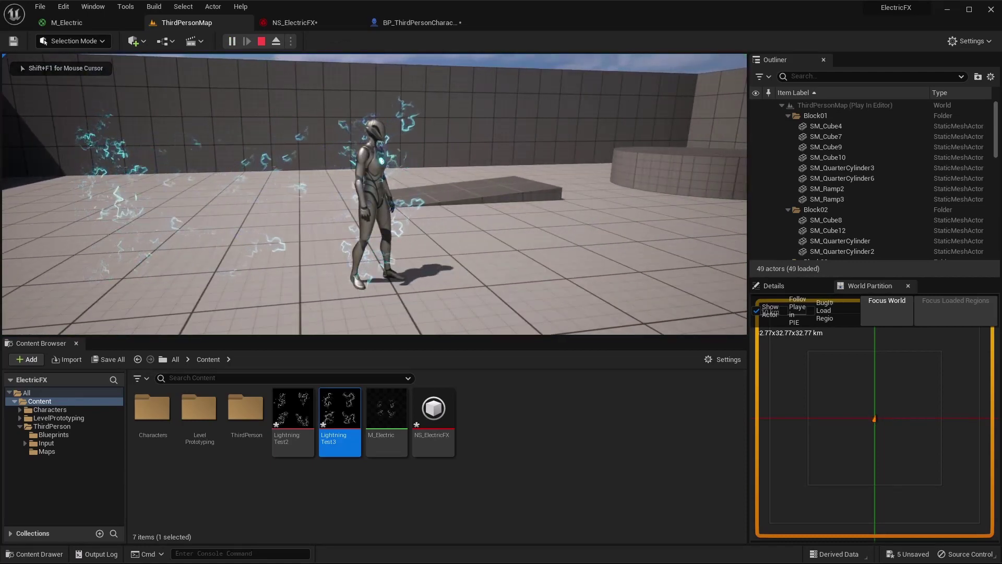
key("d")
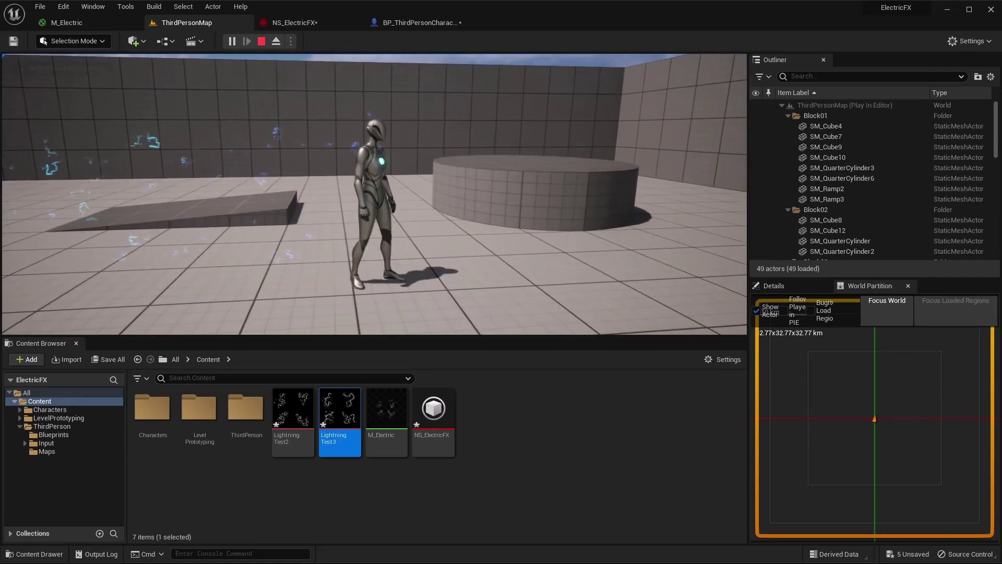
key("a")
key("s")
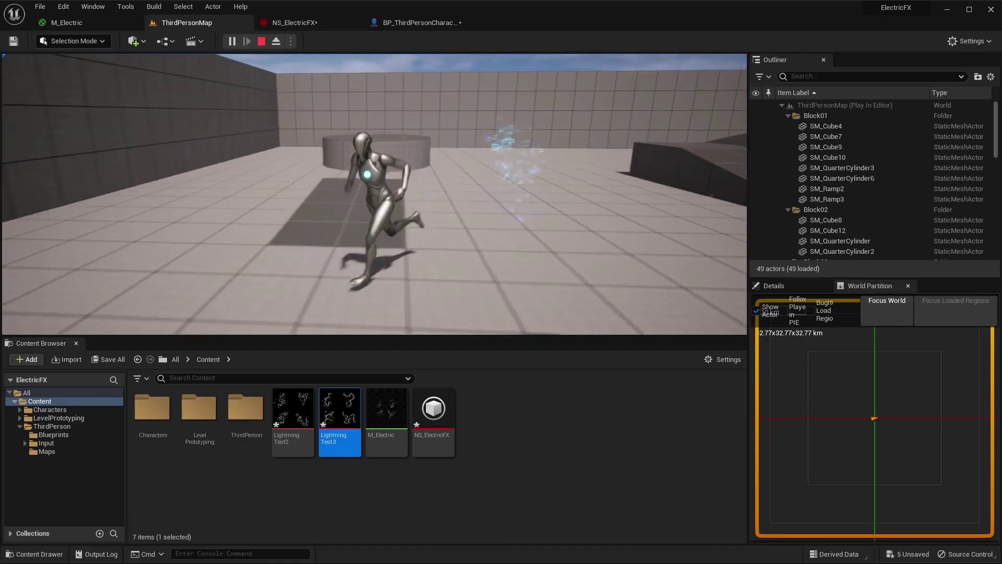
key("d")
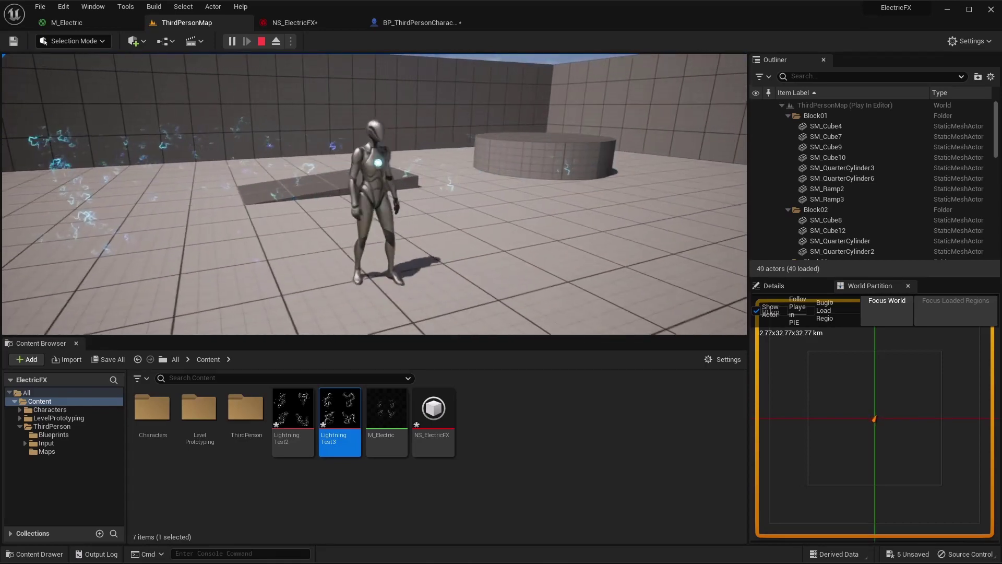
key("s")
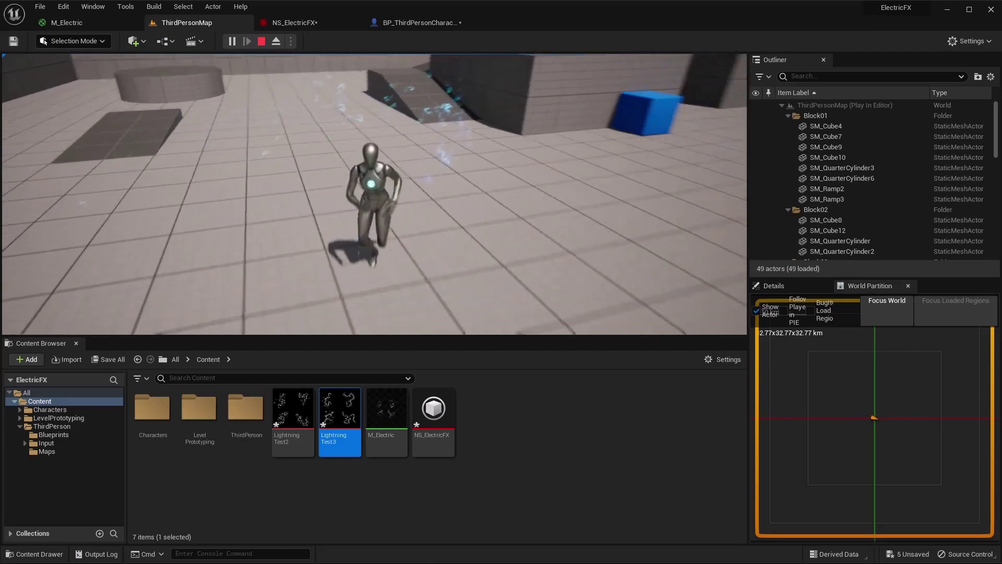
key("w")
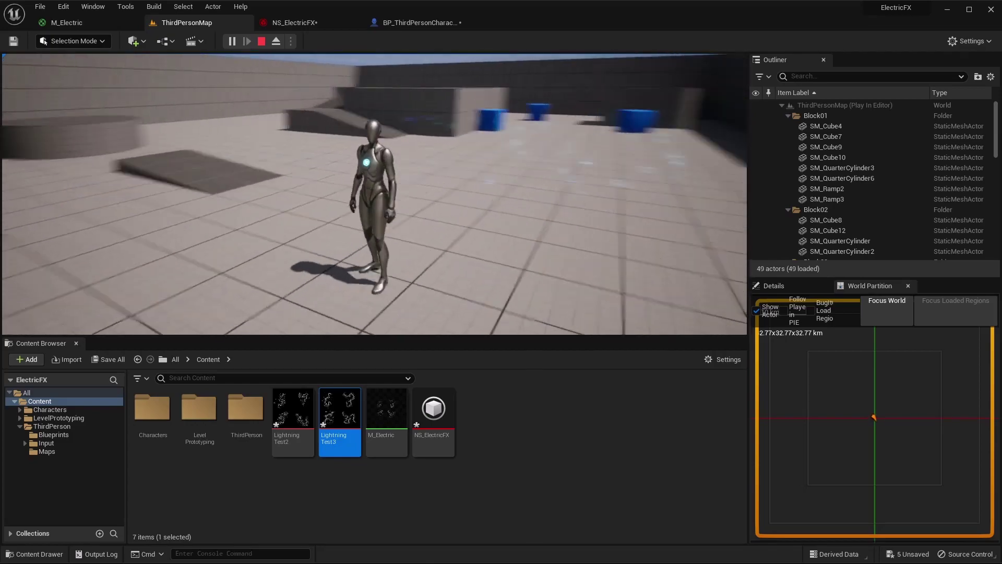
key("w")
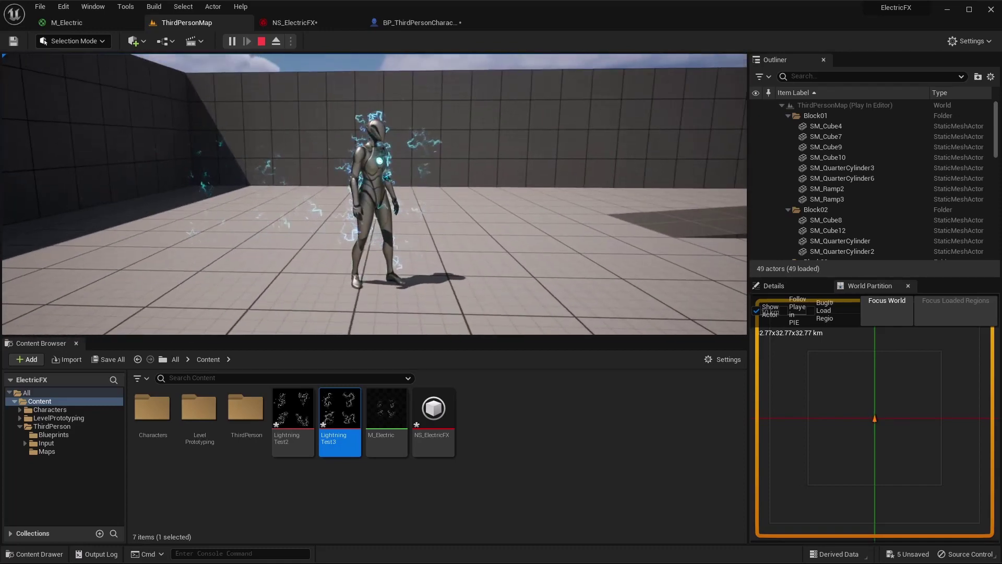
key("d")
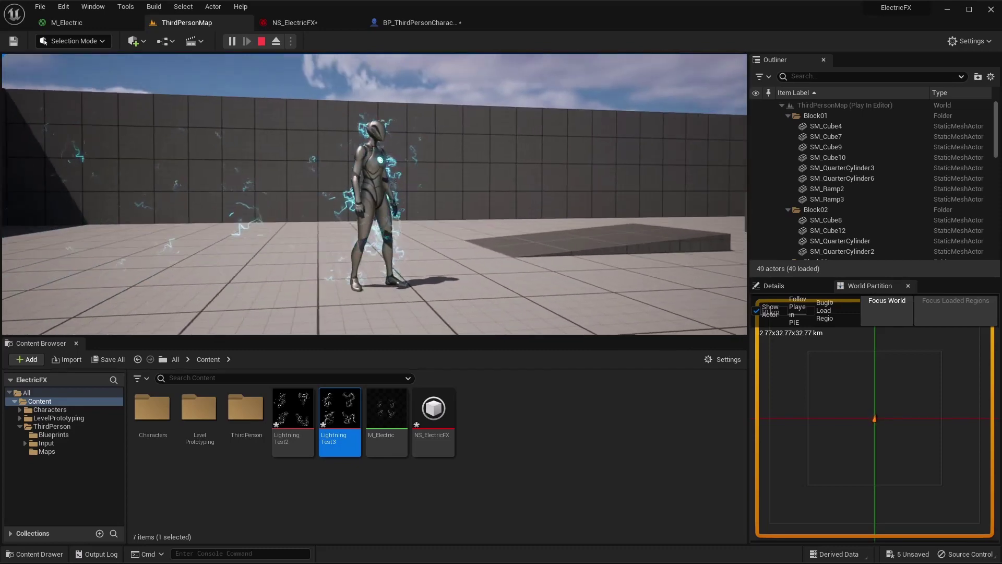
key("d")
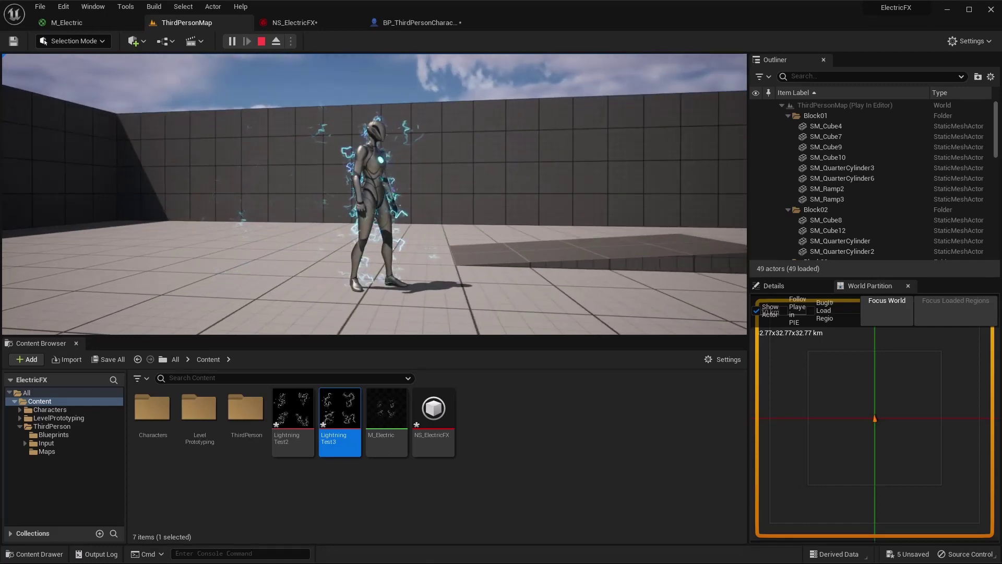
key("d")
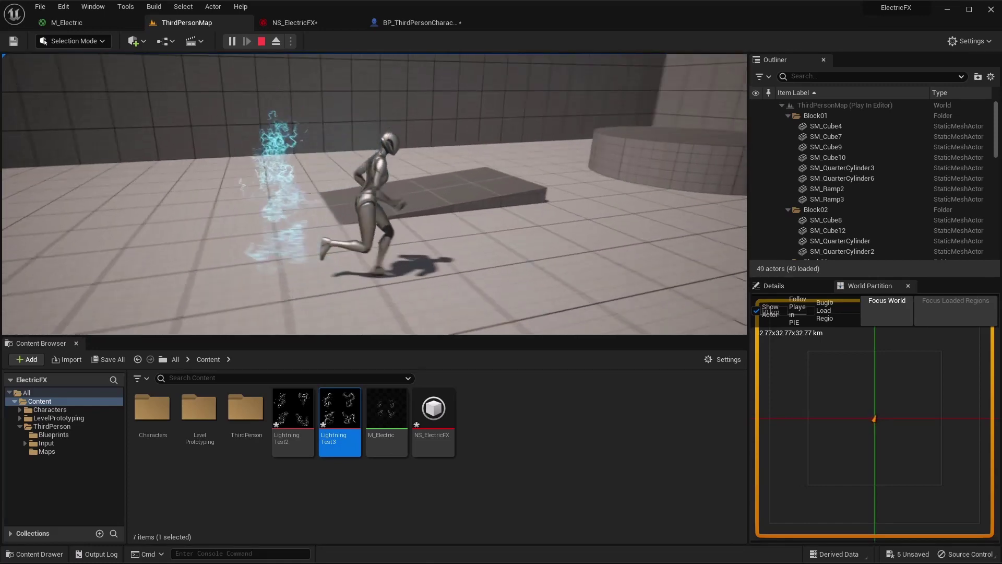
key("s")
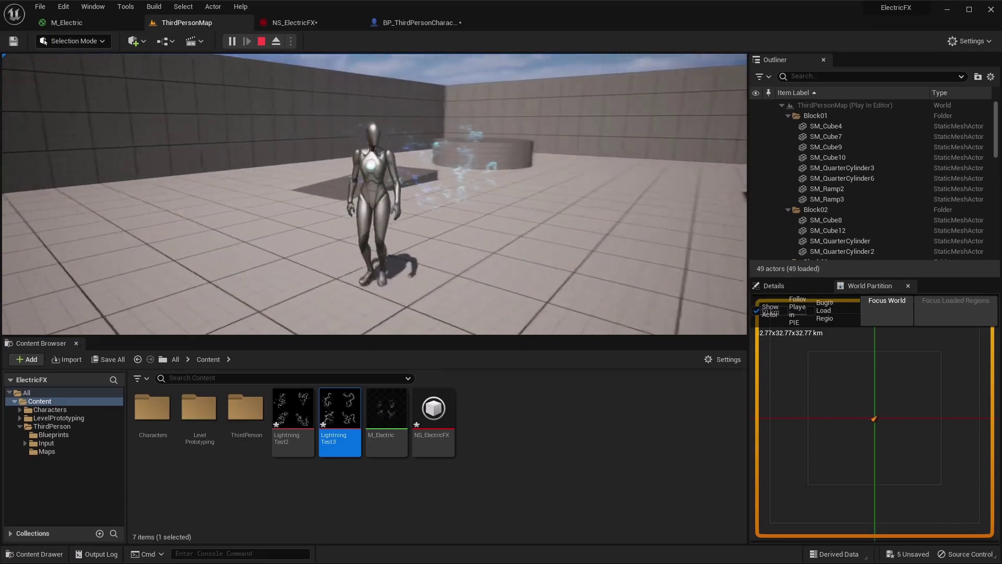
key("a")
key("w")
key("d")
key("s")
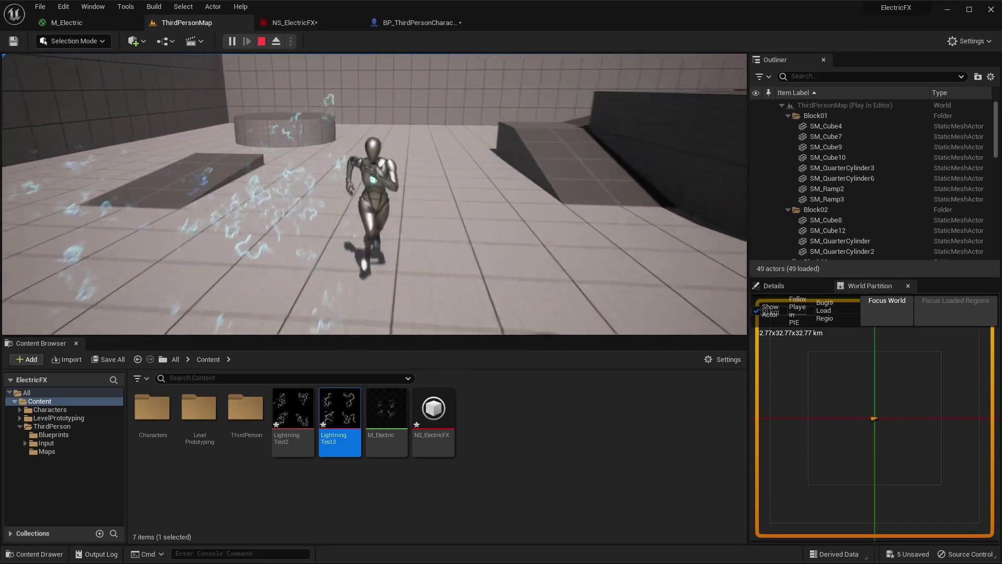
key("a")
key("Escape")
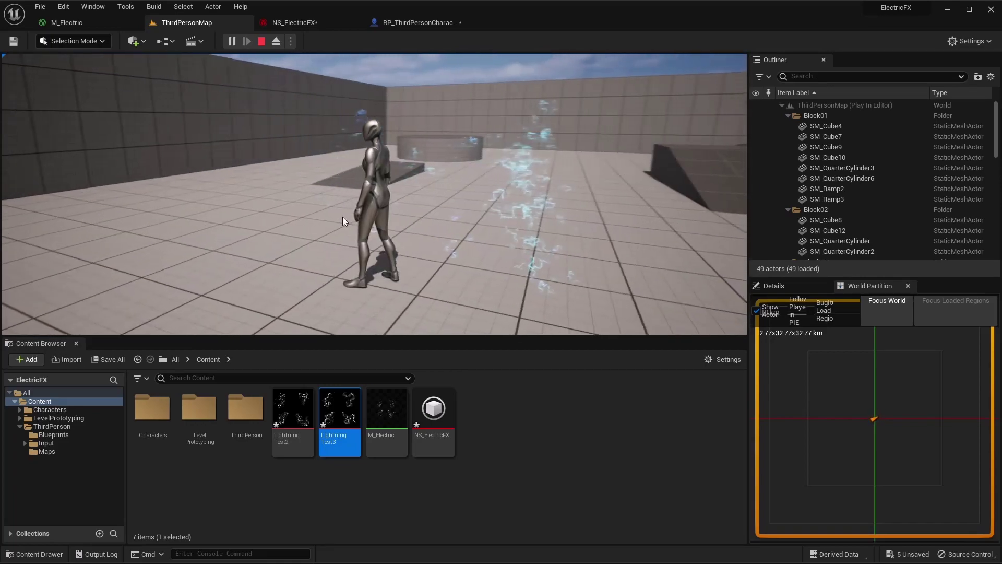
key("Escape")
Play the level in a separate preview window and run the character back and forth across the floor and ramp to inspect the trail
mouse_move(329, 407)
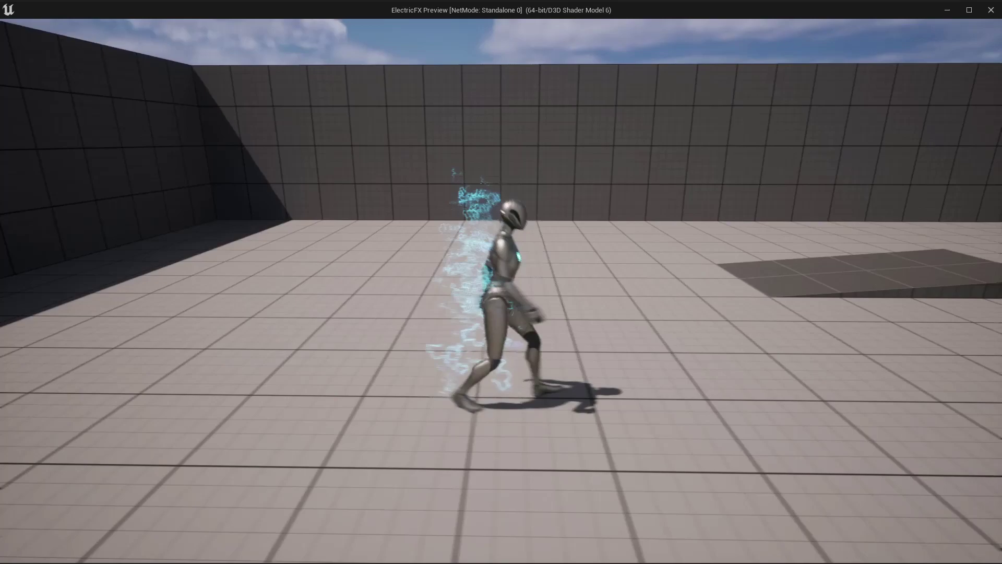
key("d")
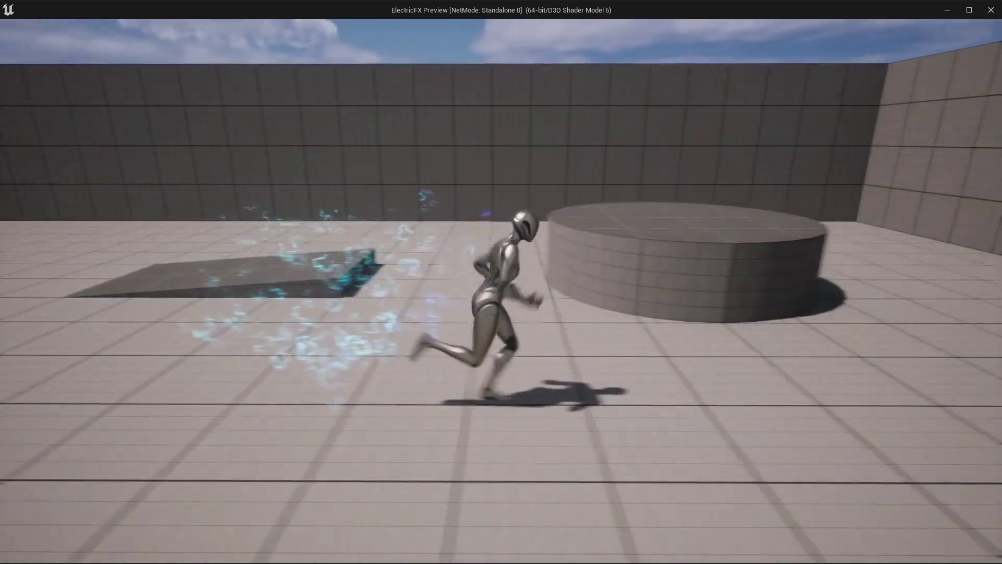
key("s")
key("a")
key("w")
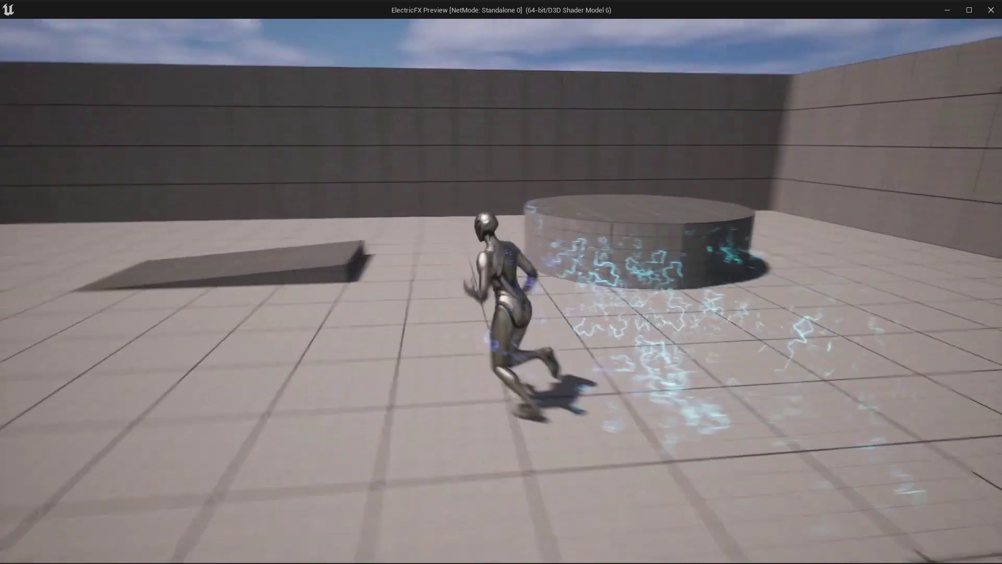
key("s")
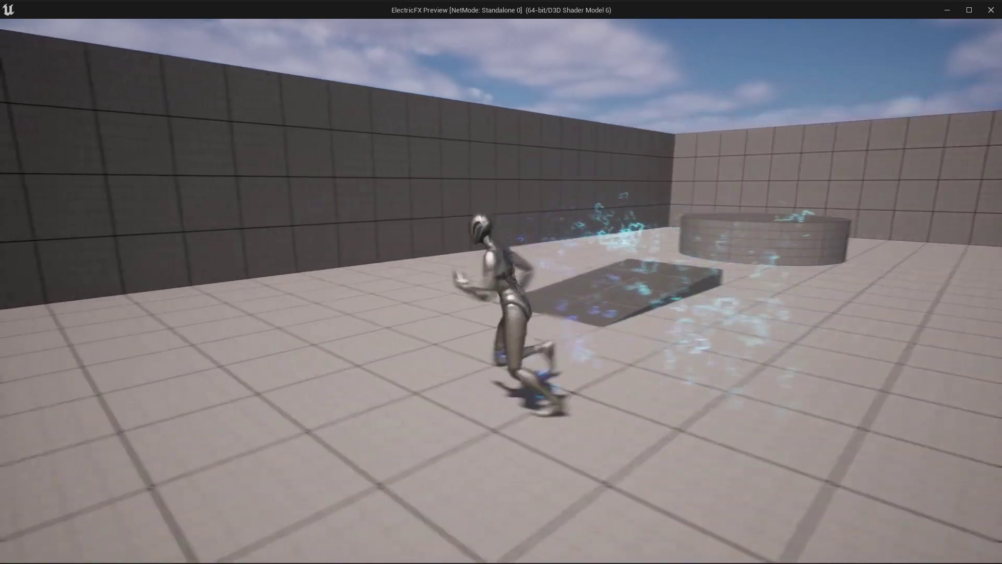
key("w")
key("d")
key("s")
key("d")
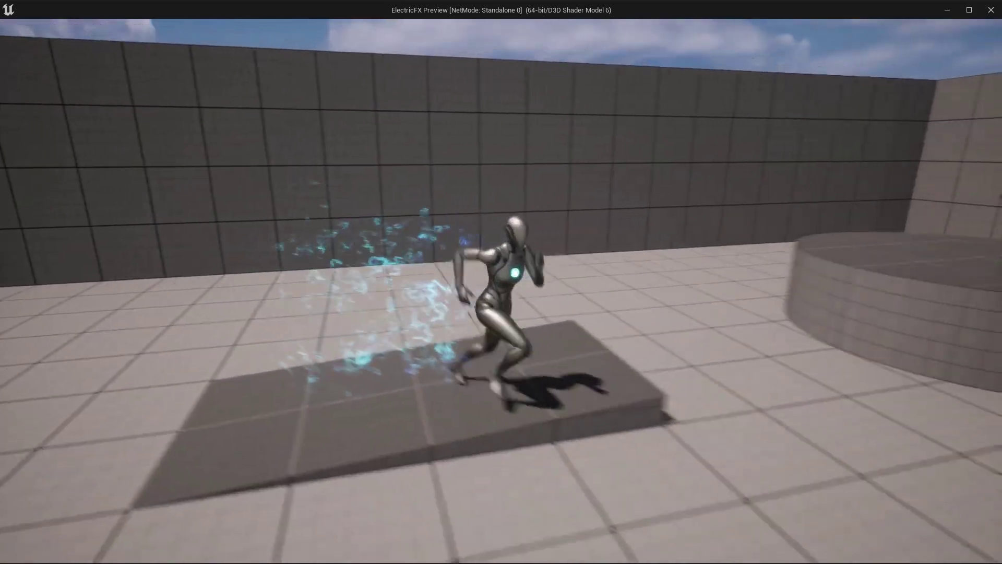
Jump and run the character over the round platform and raised blocks in the preview window to inspect the effect in mid-air and at rest
key("w")
key("space")
key("d")
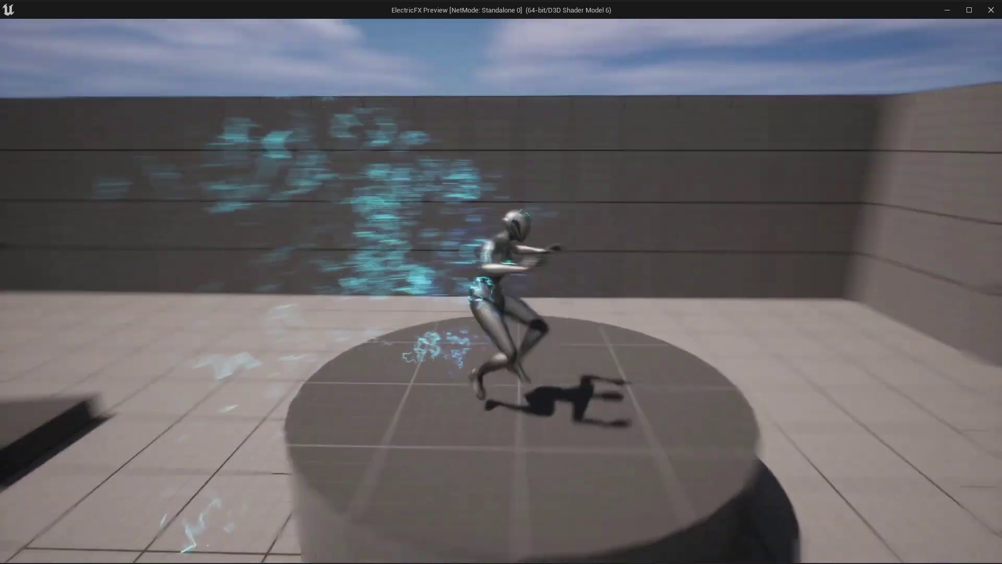
key("s")
key("a")
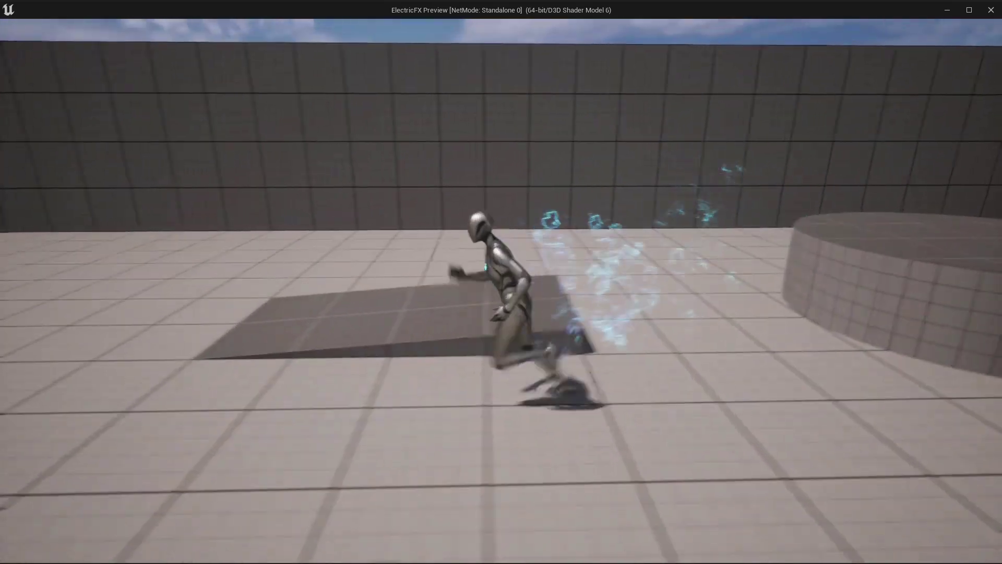
key("w")
key("s")
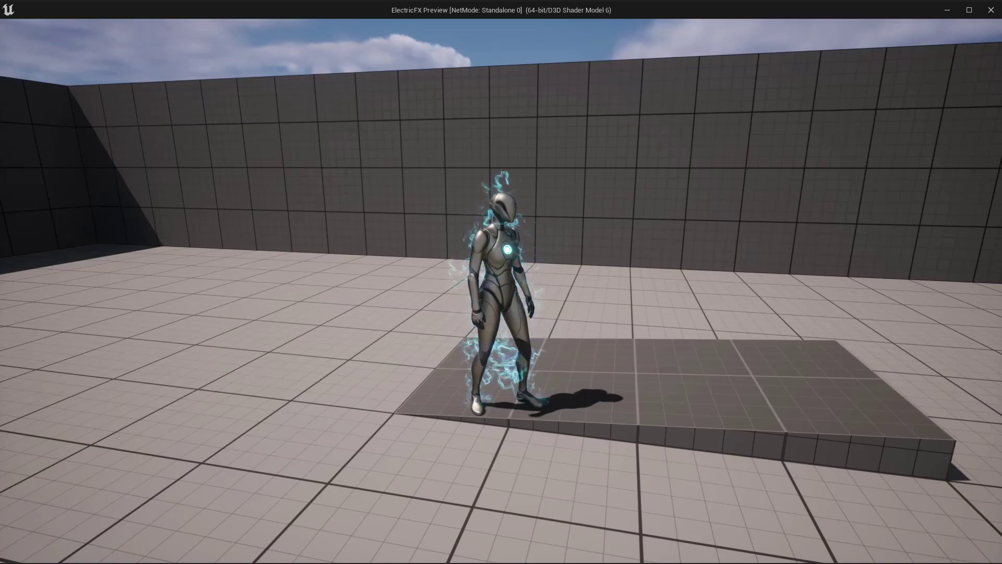
key("w")
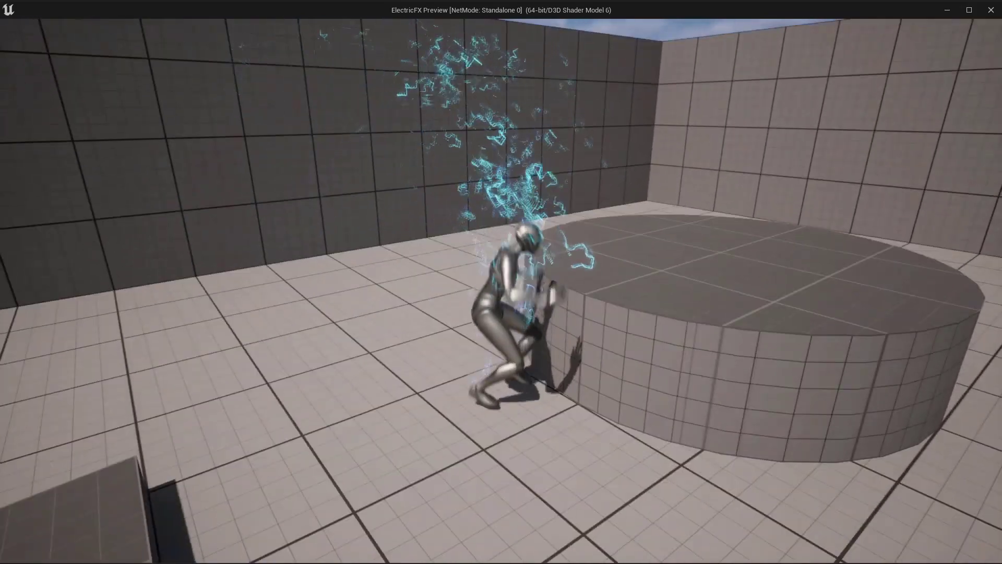
key("space")
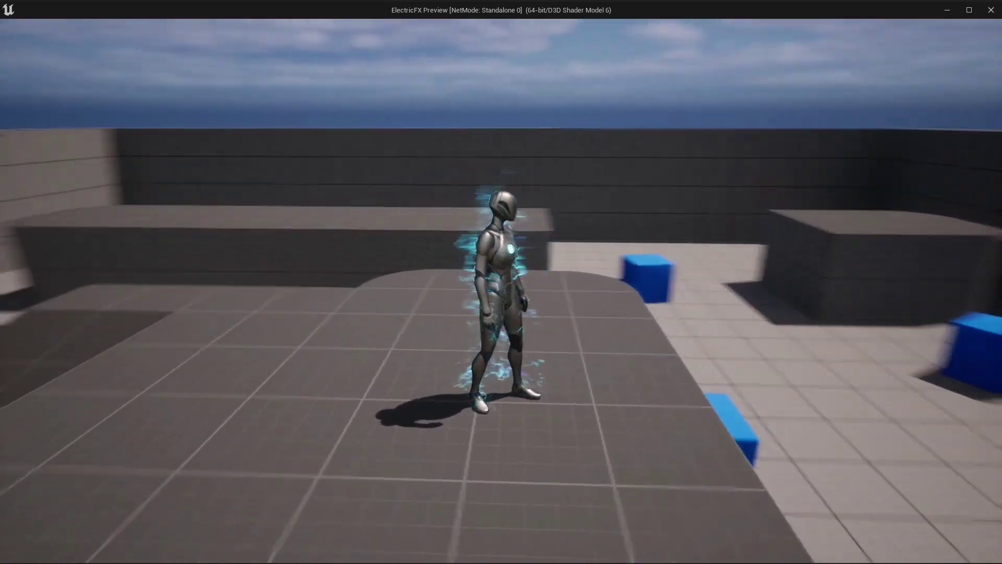
key("s")
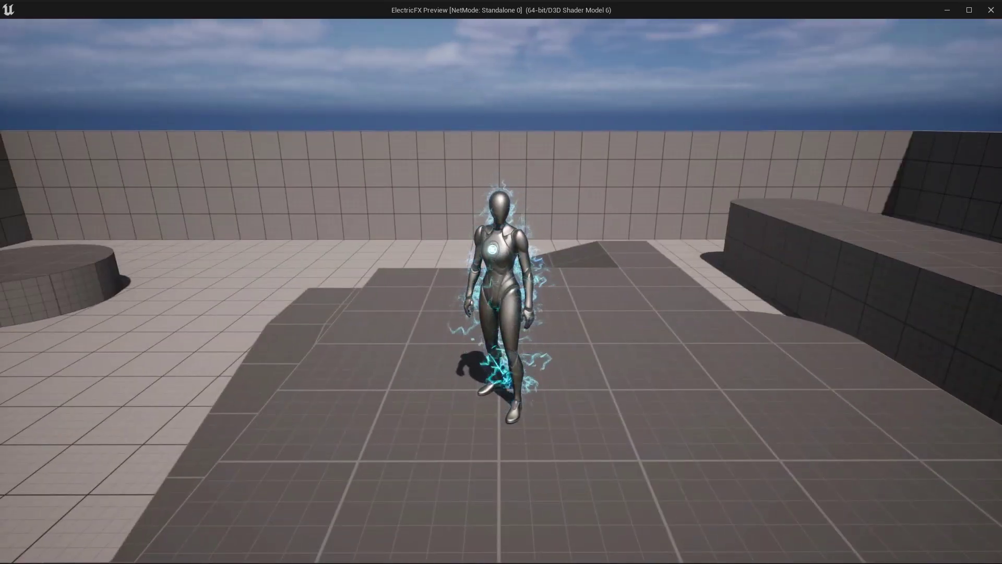
key("a")
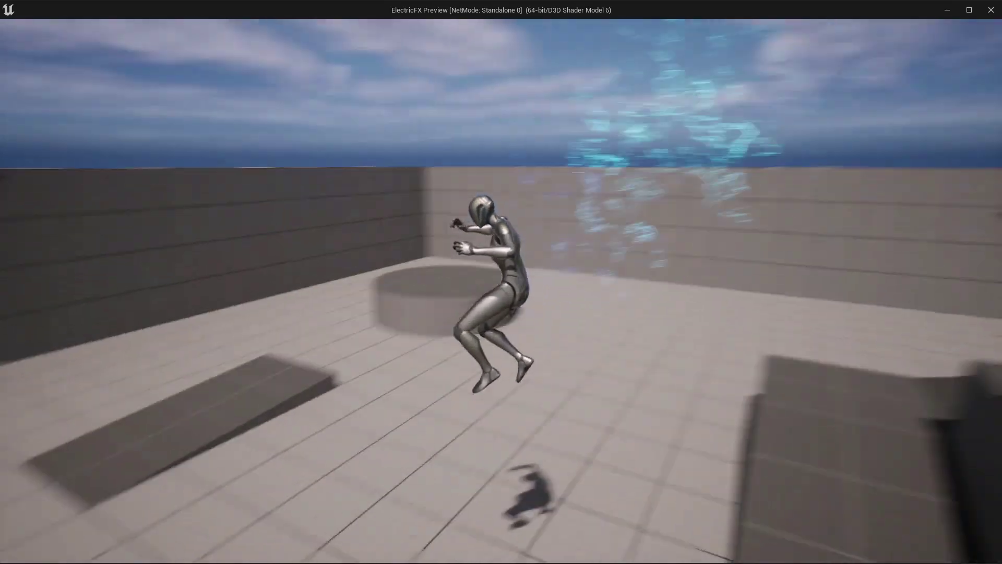
key("w")
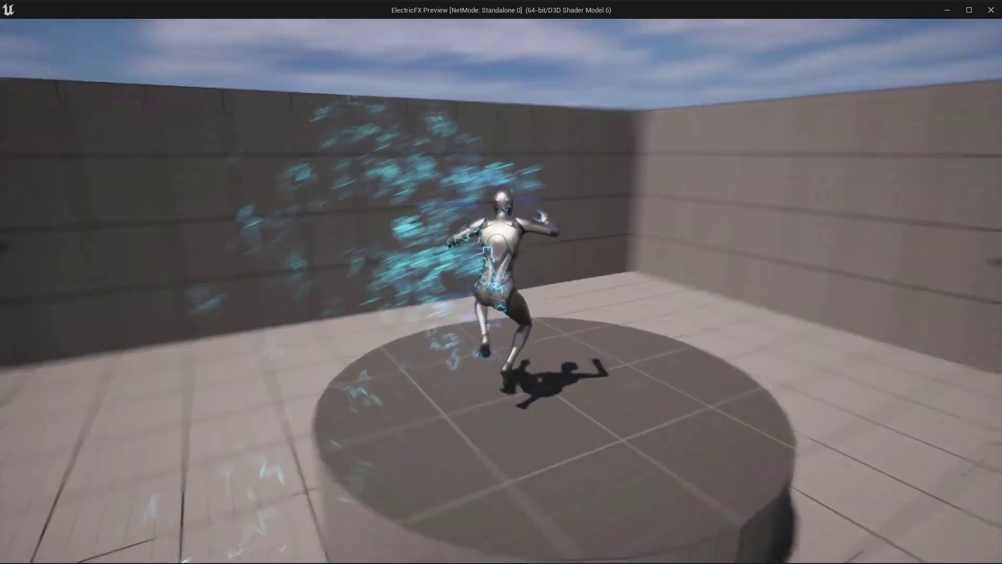
Run and jump the character around the ramp and round platform in the preview window to examine the electric trail in motion and mid-air
key("s")
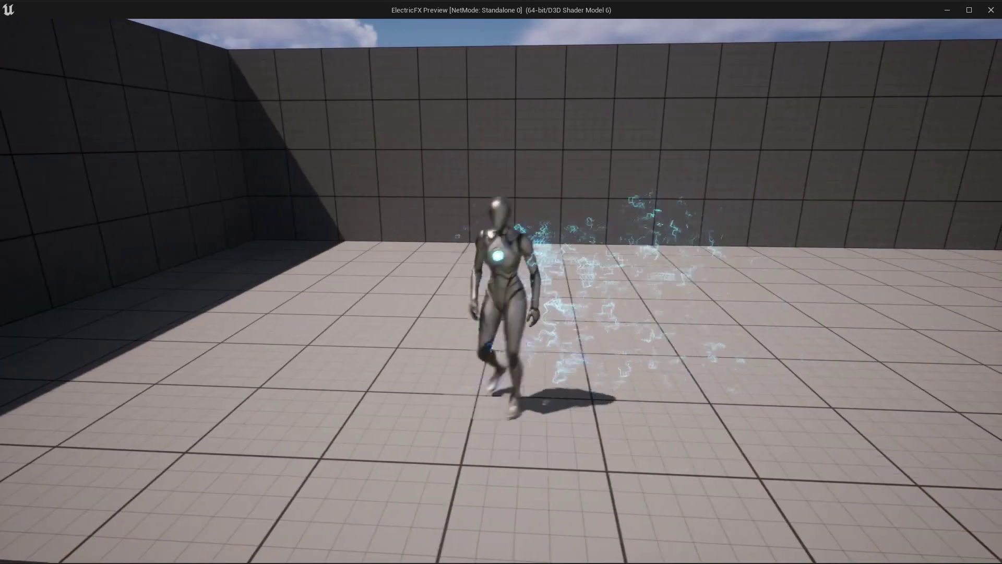
key("d")
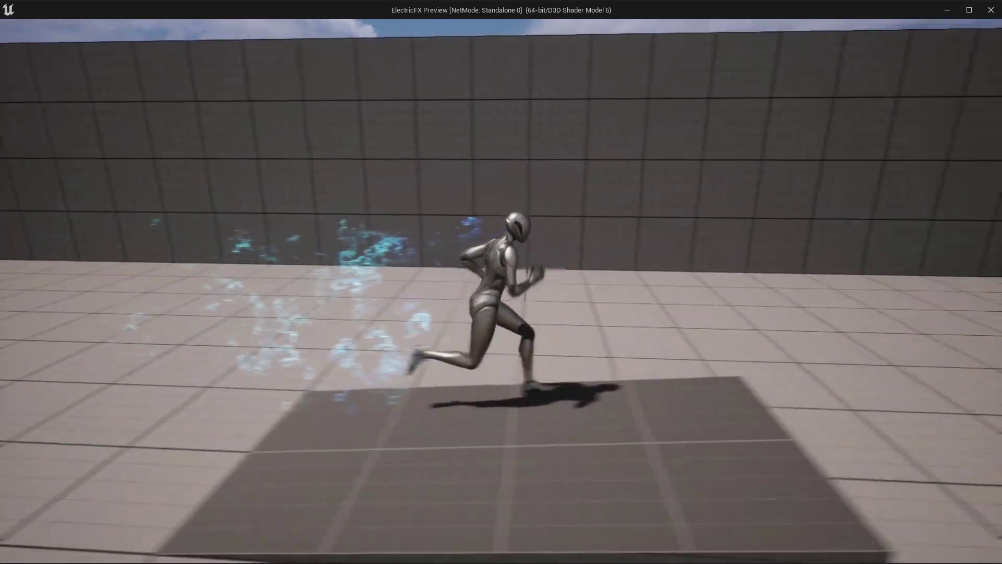
key("space")
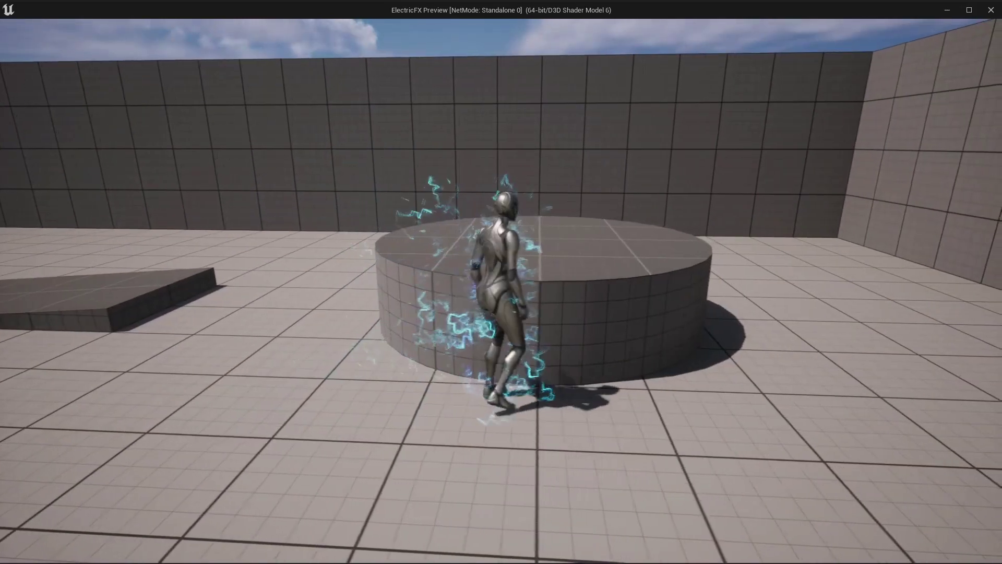
key("space")
key("a")
key("space")
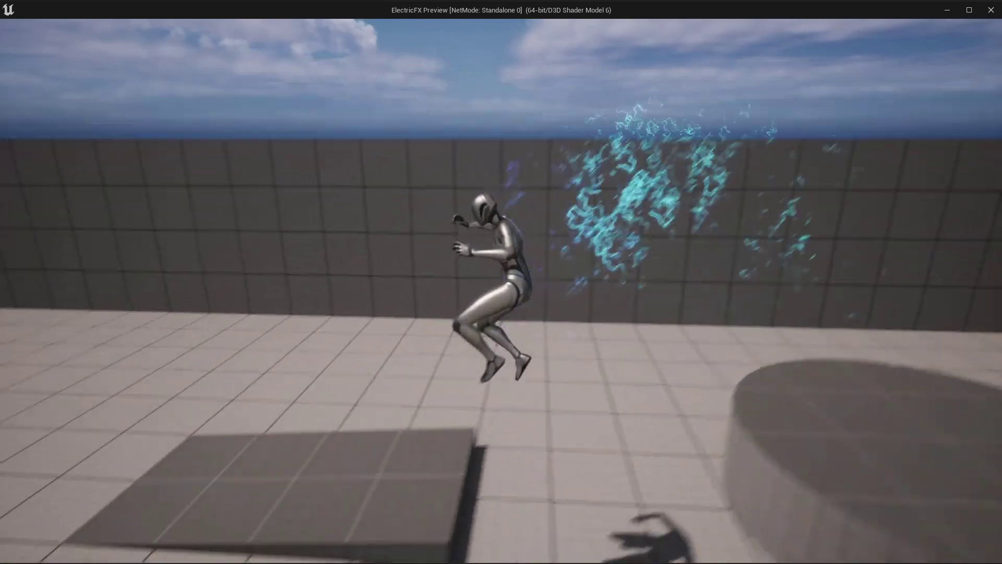
key("s")
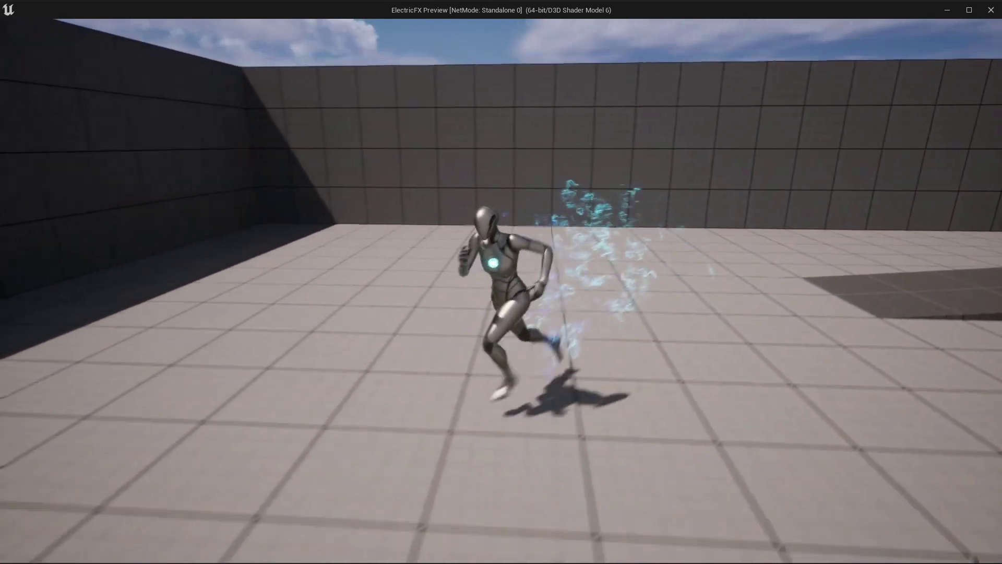
Alternate running and standing still near the ramp and round platform to compare the moving and idle electric effect, and end the preview
key("d")
key("w")
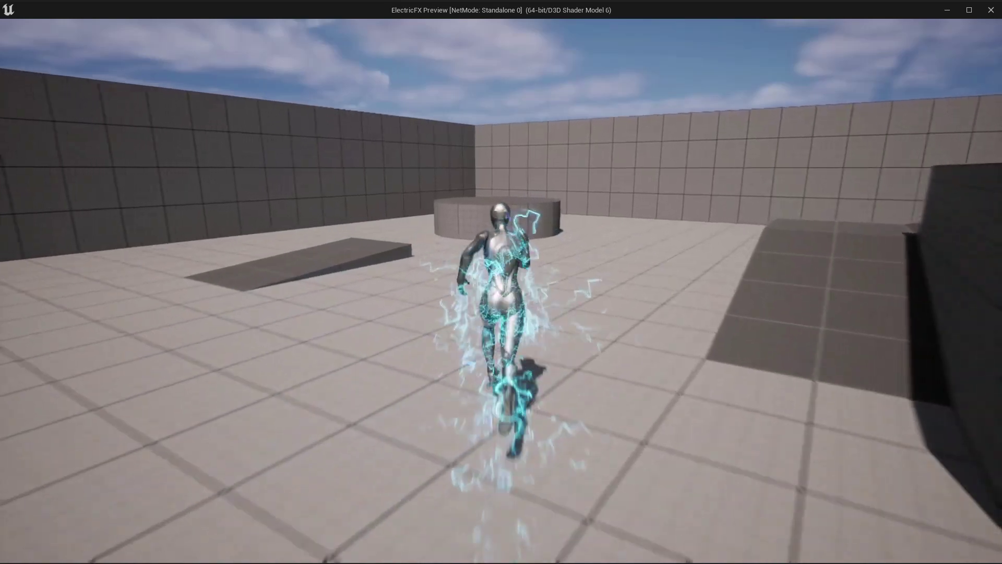
key("a")
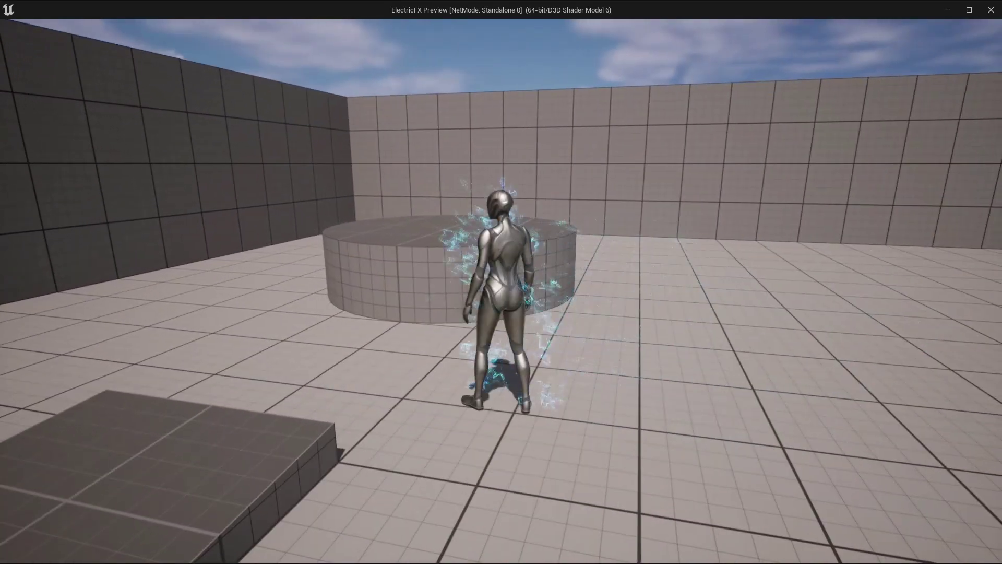
key("a")
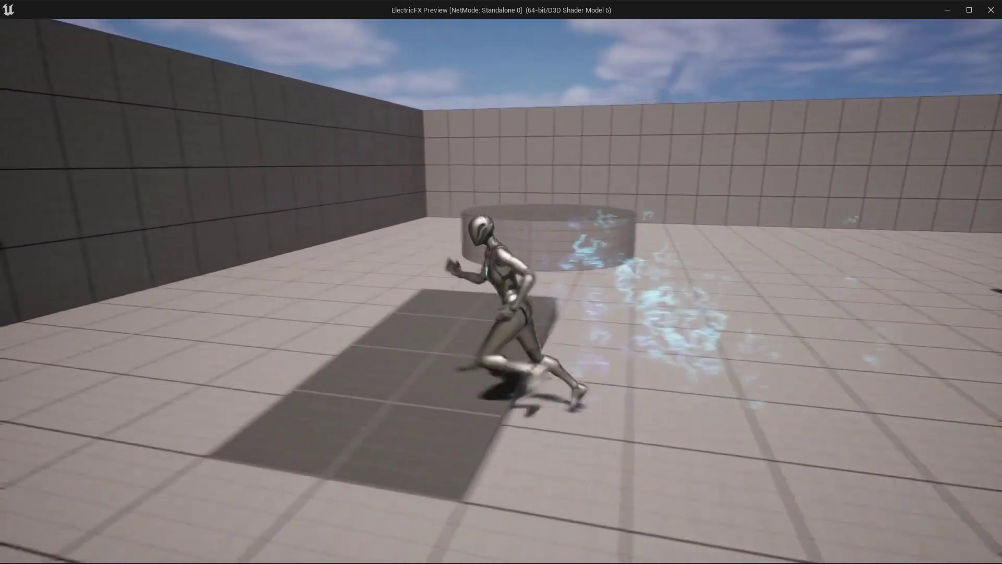
key("w")
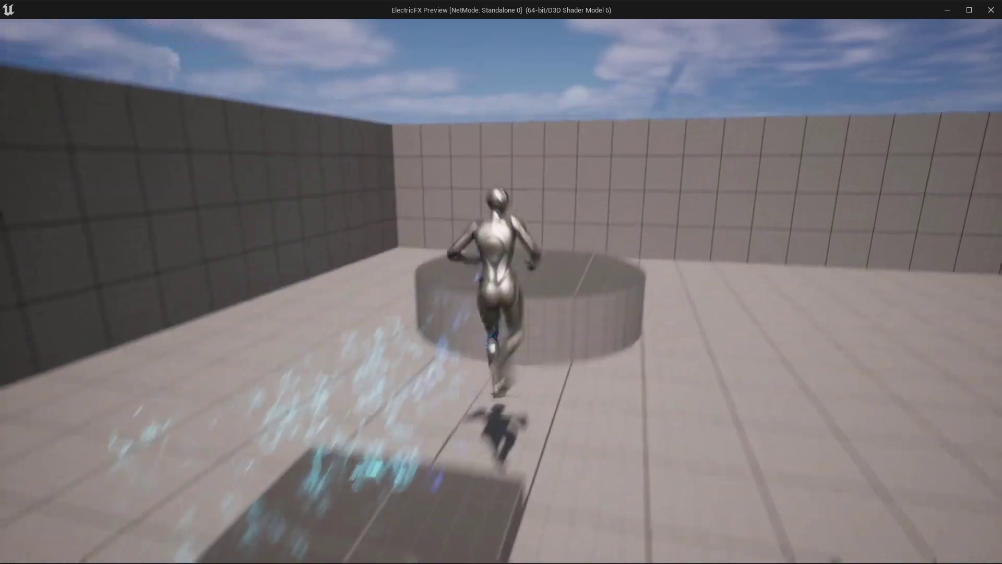
key("d")
key("a")
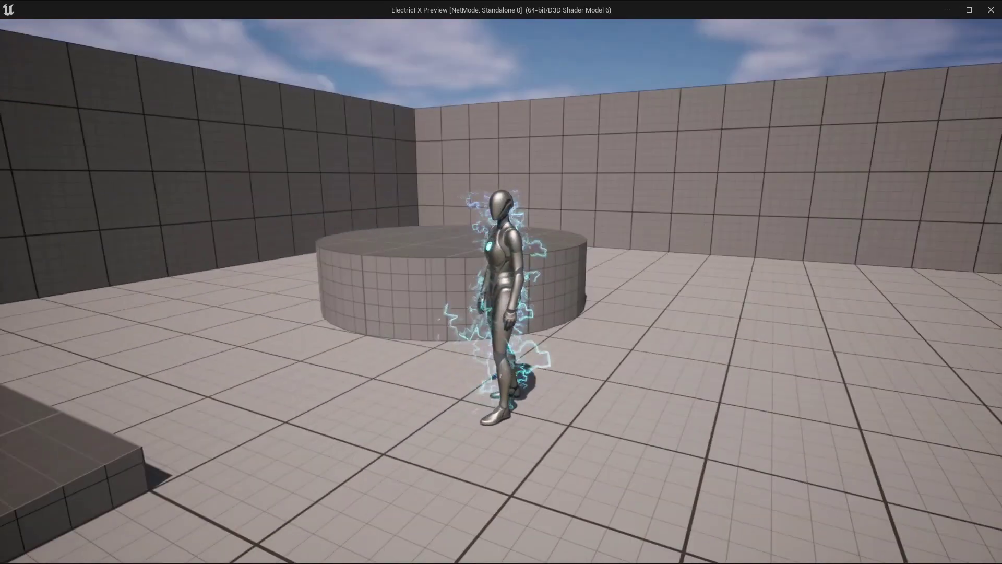
key("Escape")
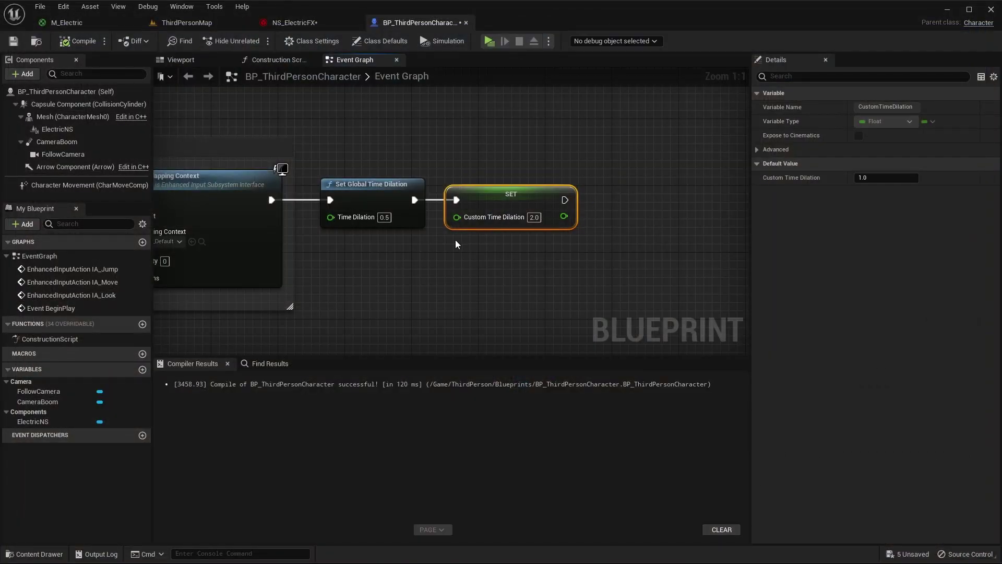
Delete the Set Global Time Dilation and SET Custom Time Dilation nodes from the Event Graph of BP_ThirdPersonCharacter
left_click_drag(591, 164, 356, 252)
key("Delete")
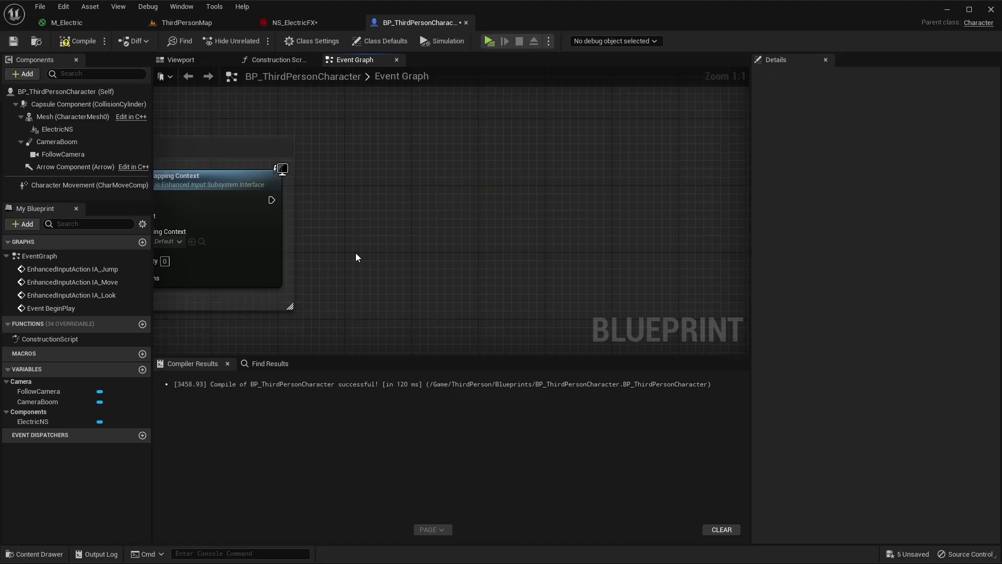
Play the level again without the time dilation nodes and run the character past the round platform to inspect the effect at normal speed
left_click(489, 41)
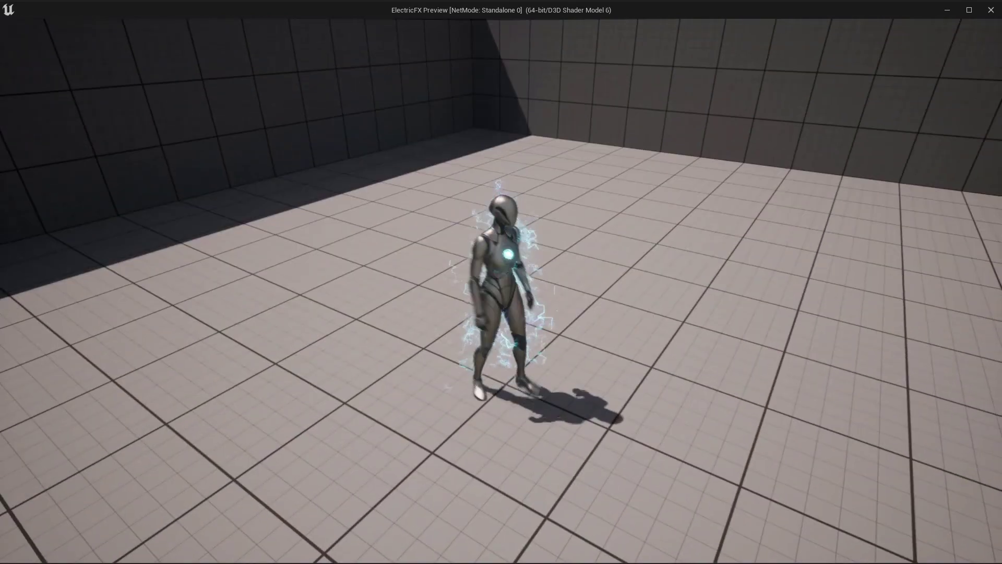
key("d")
key("w")
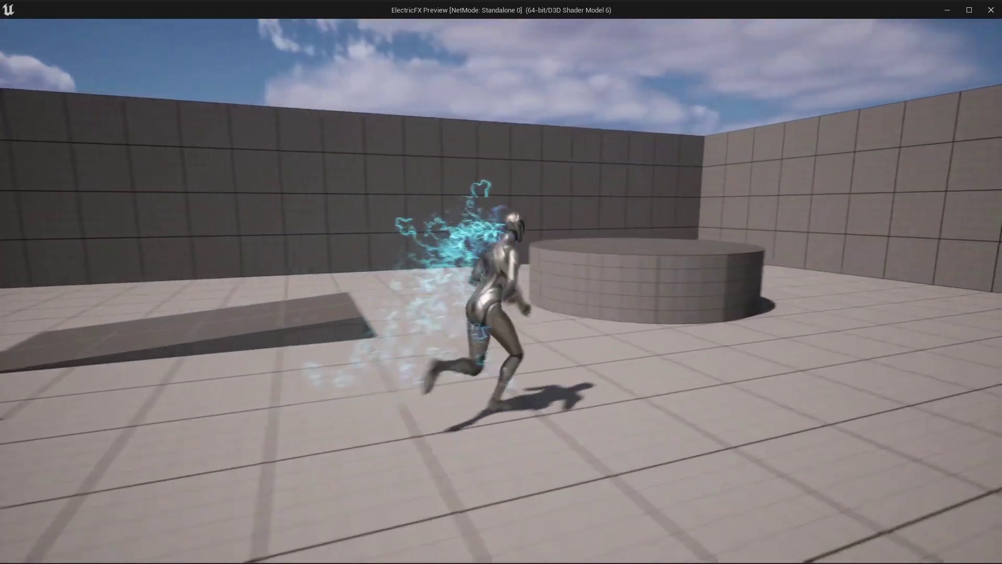
key("a")
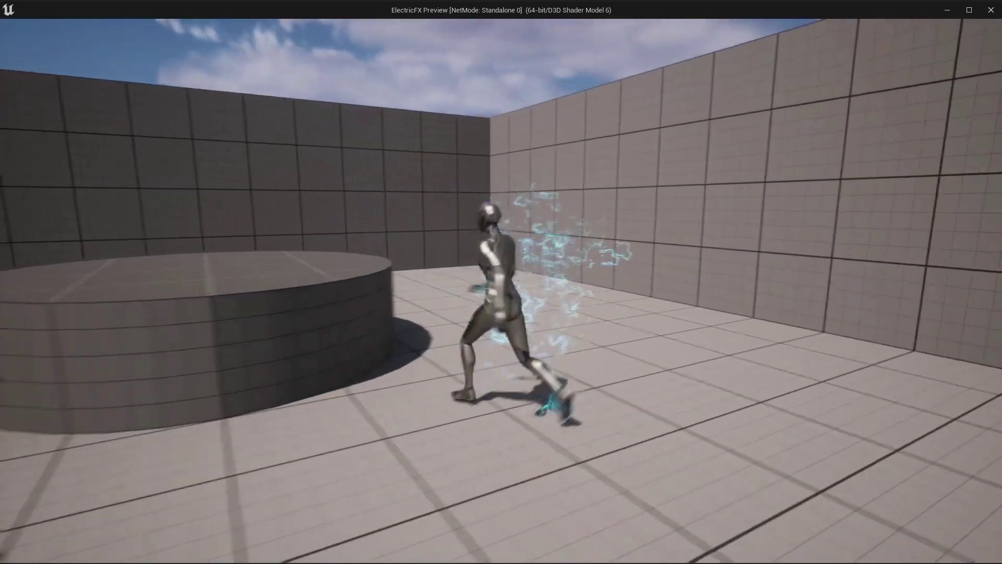